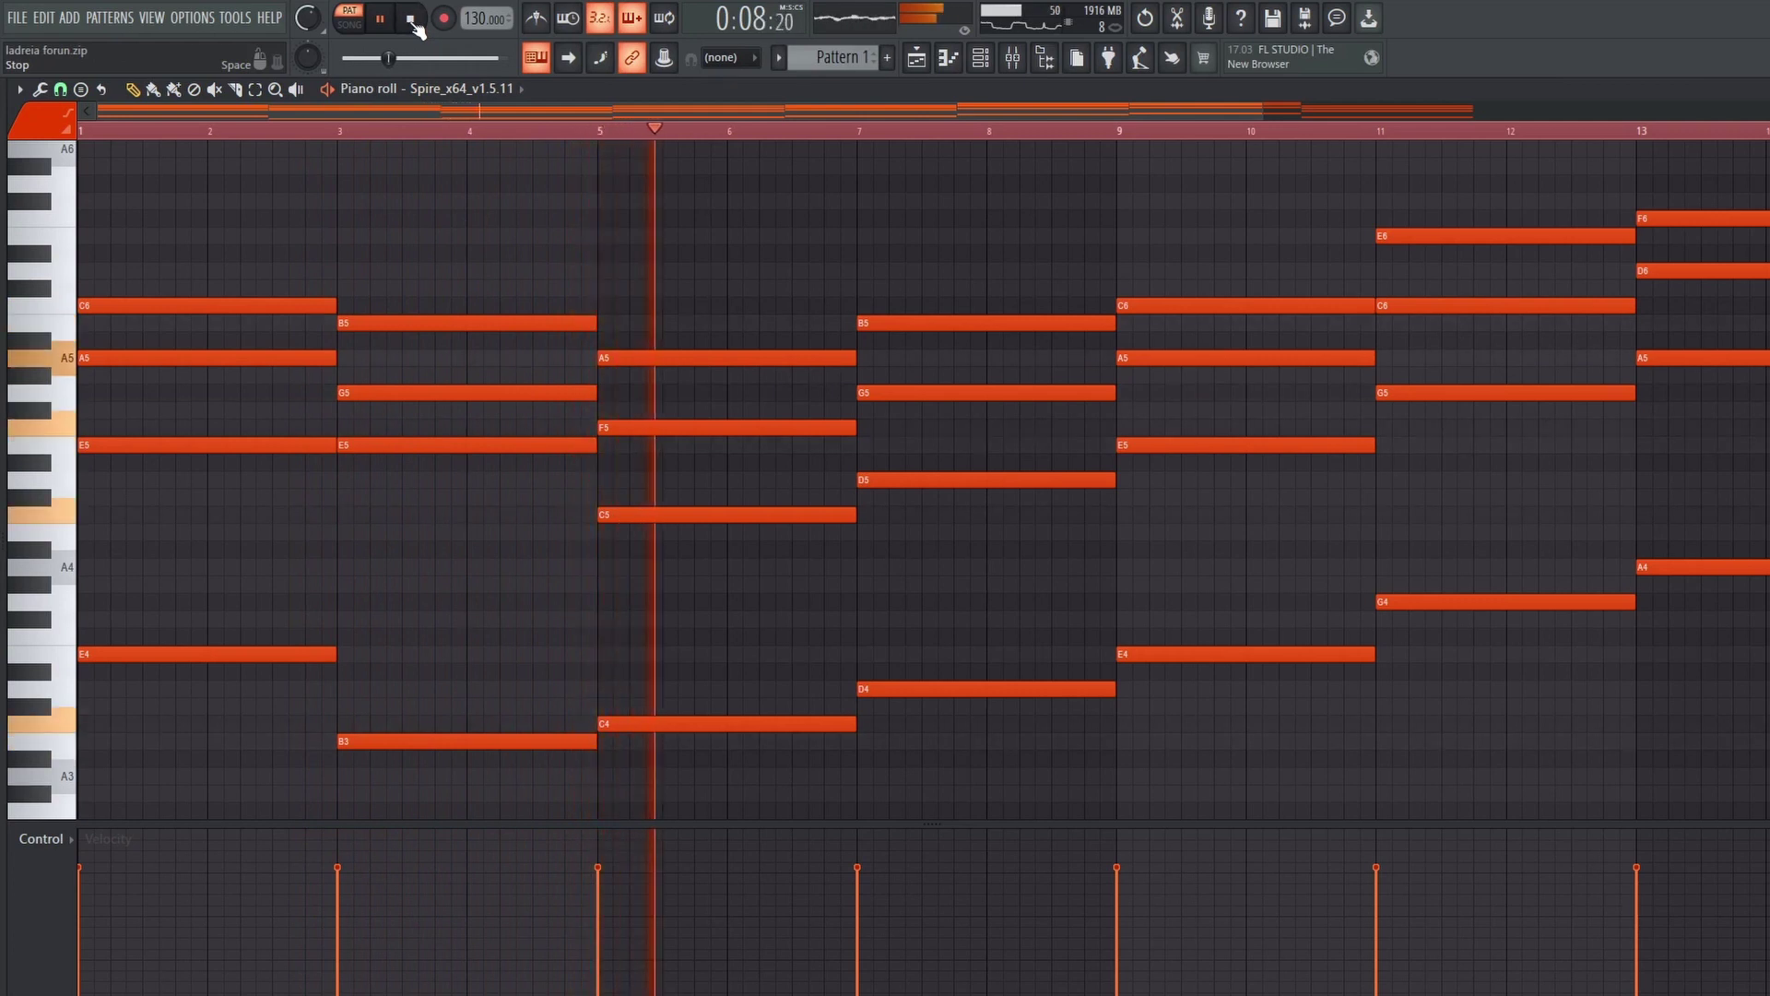
Step: Stop the playback and audition the first chord's E5 and E4 notes on the piano roll keyboard
click(414, 22)
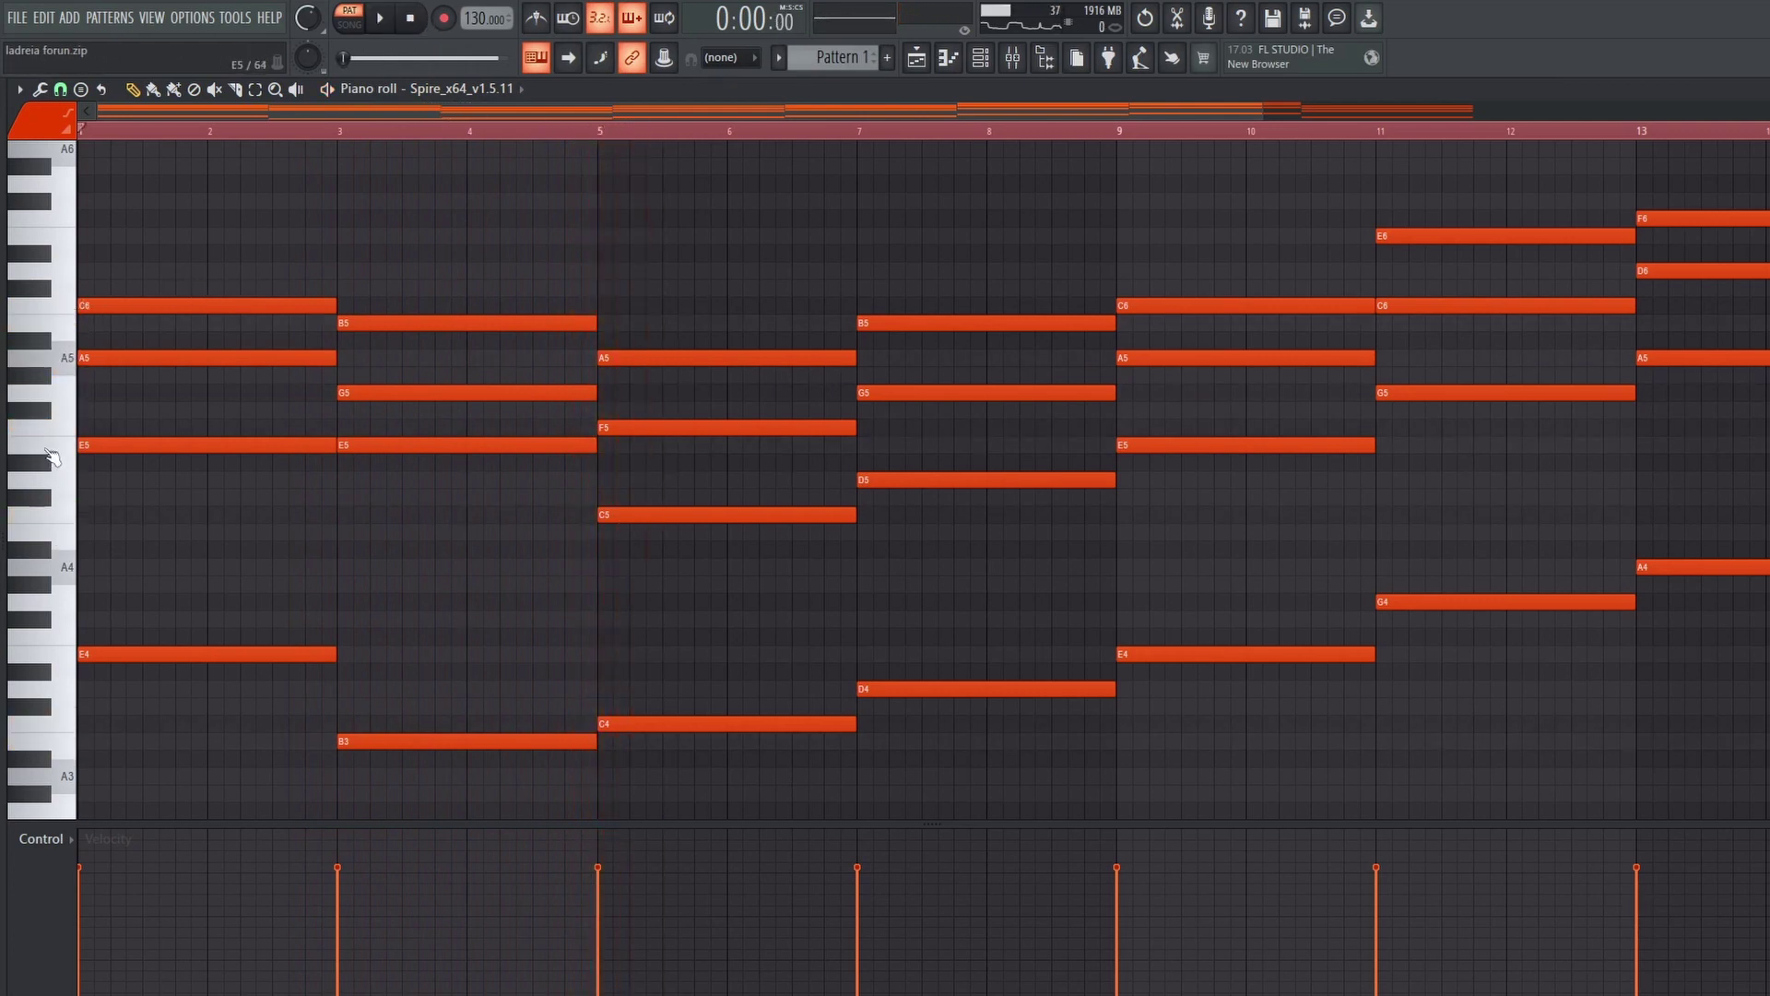
click(53, 463)
click(45, 659)
Step: Open the first Spire channel from the channel rack and audition its PD - Altitude pad preset
click(980, 57)
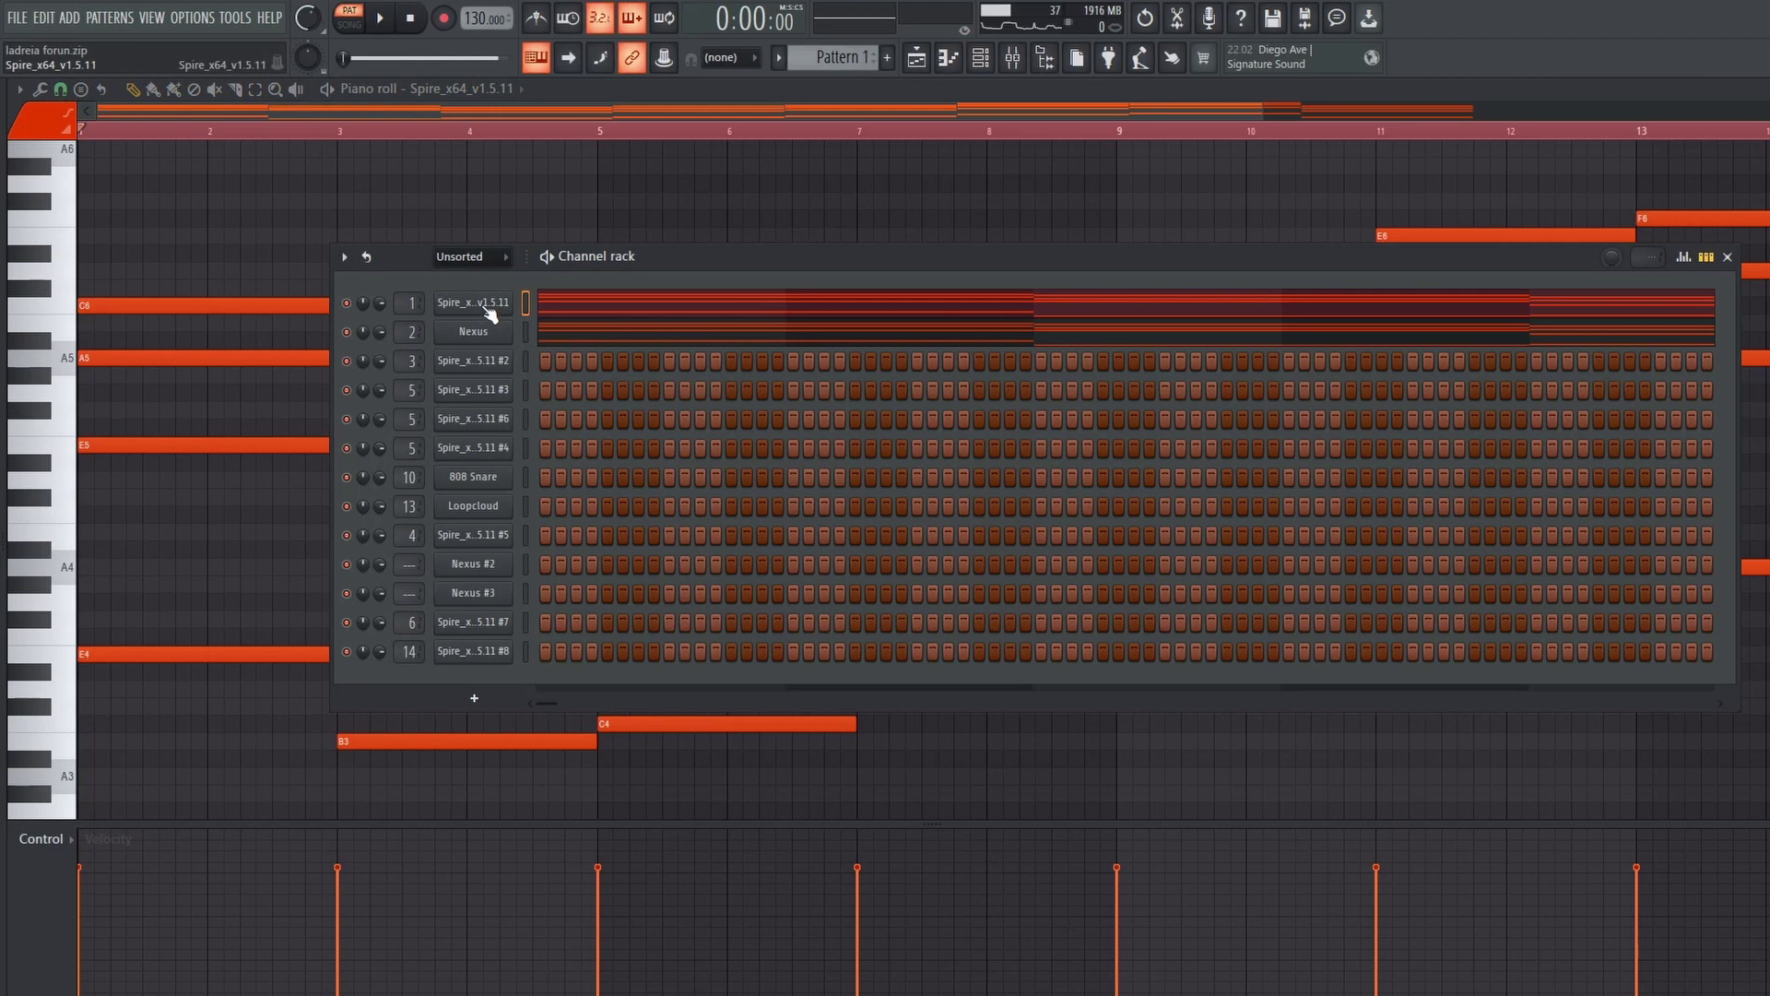
click(478, 306)
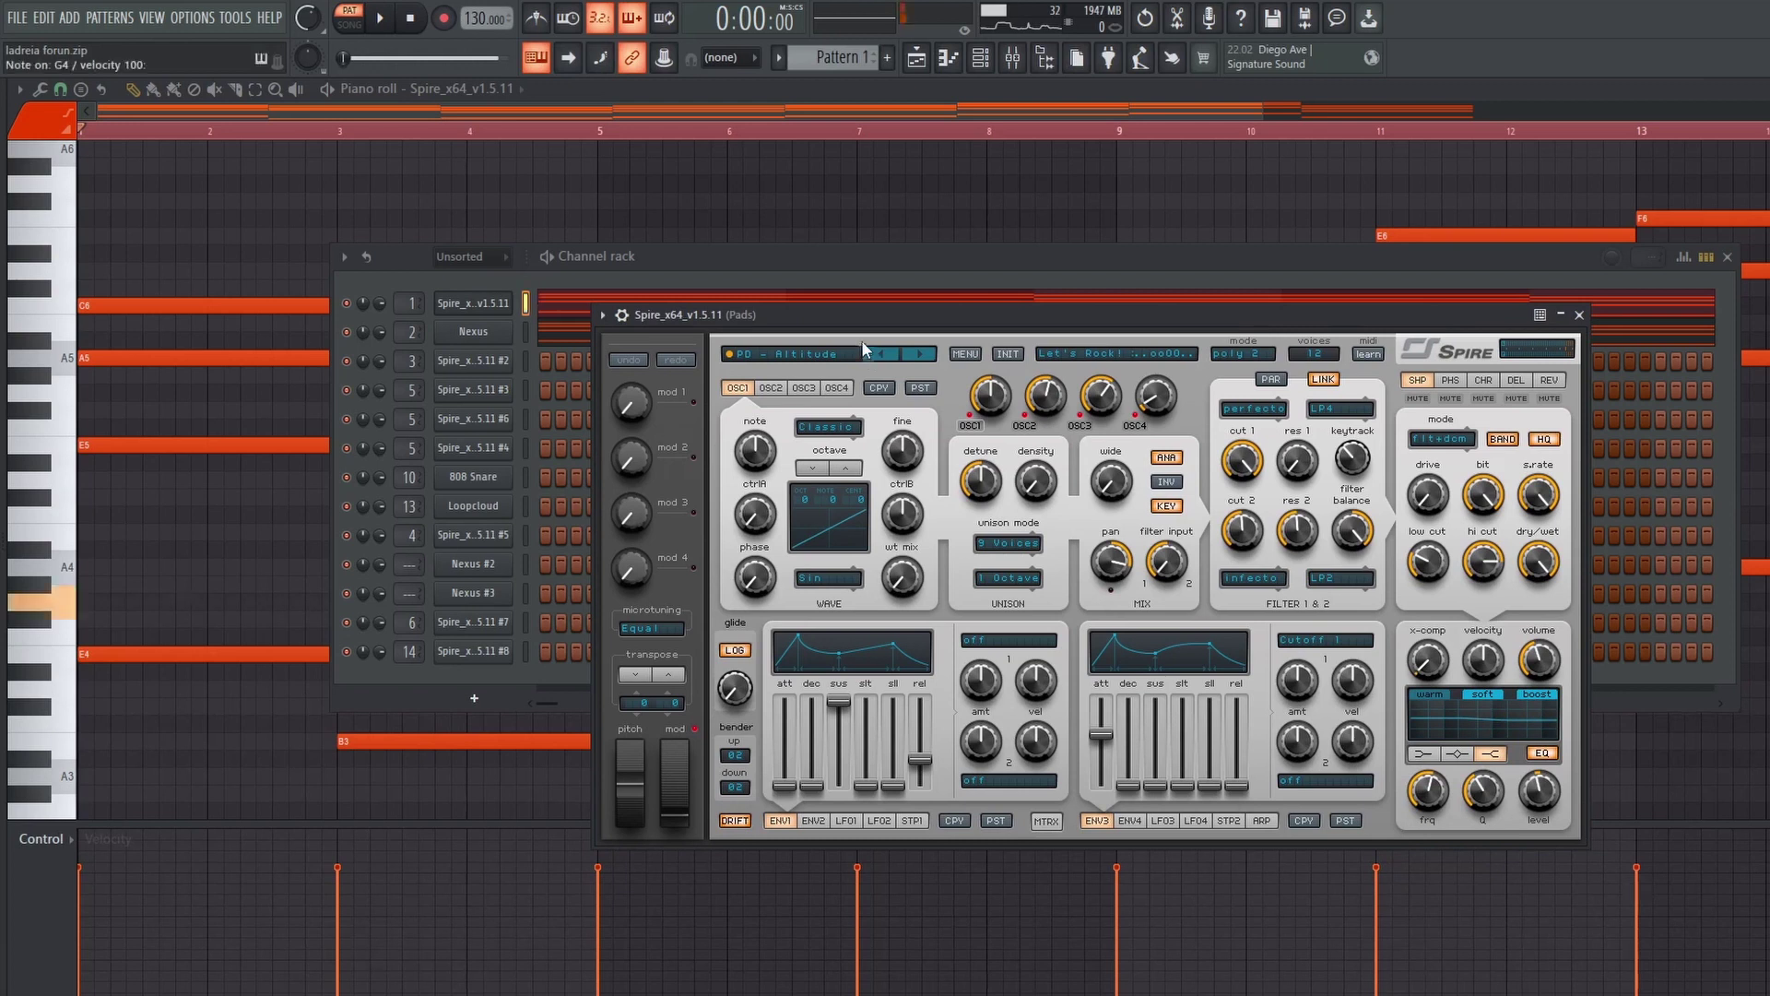
click(863, 264)
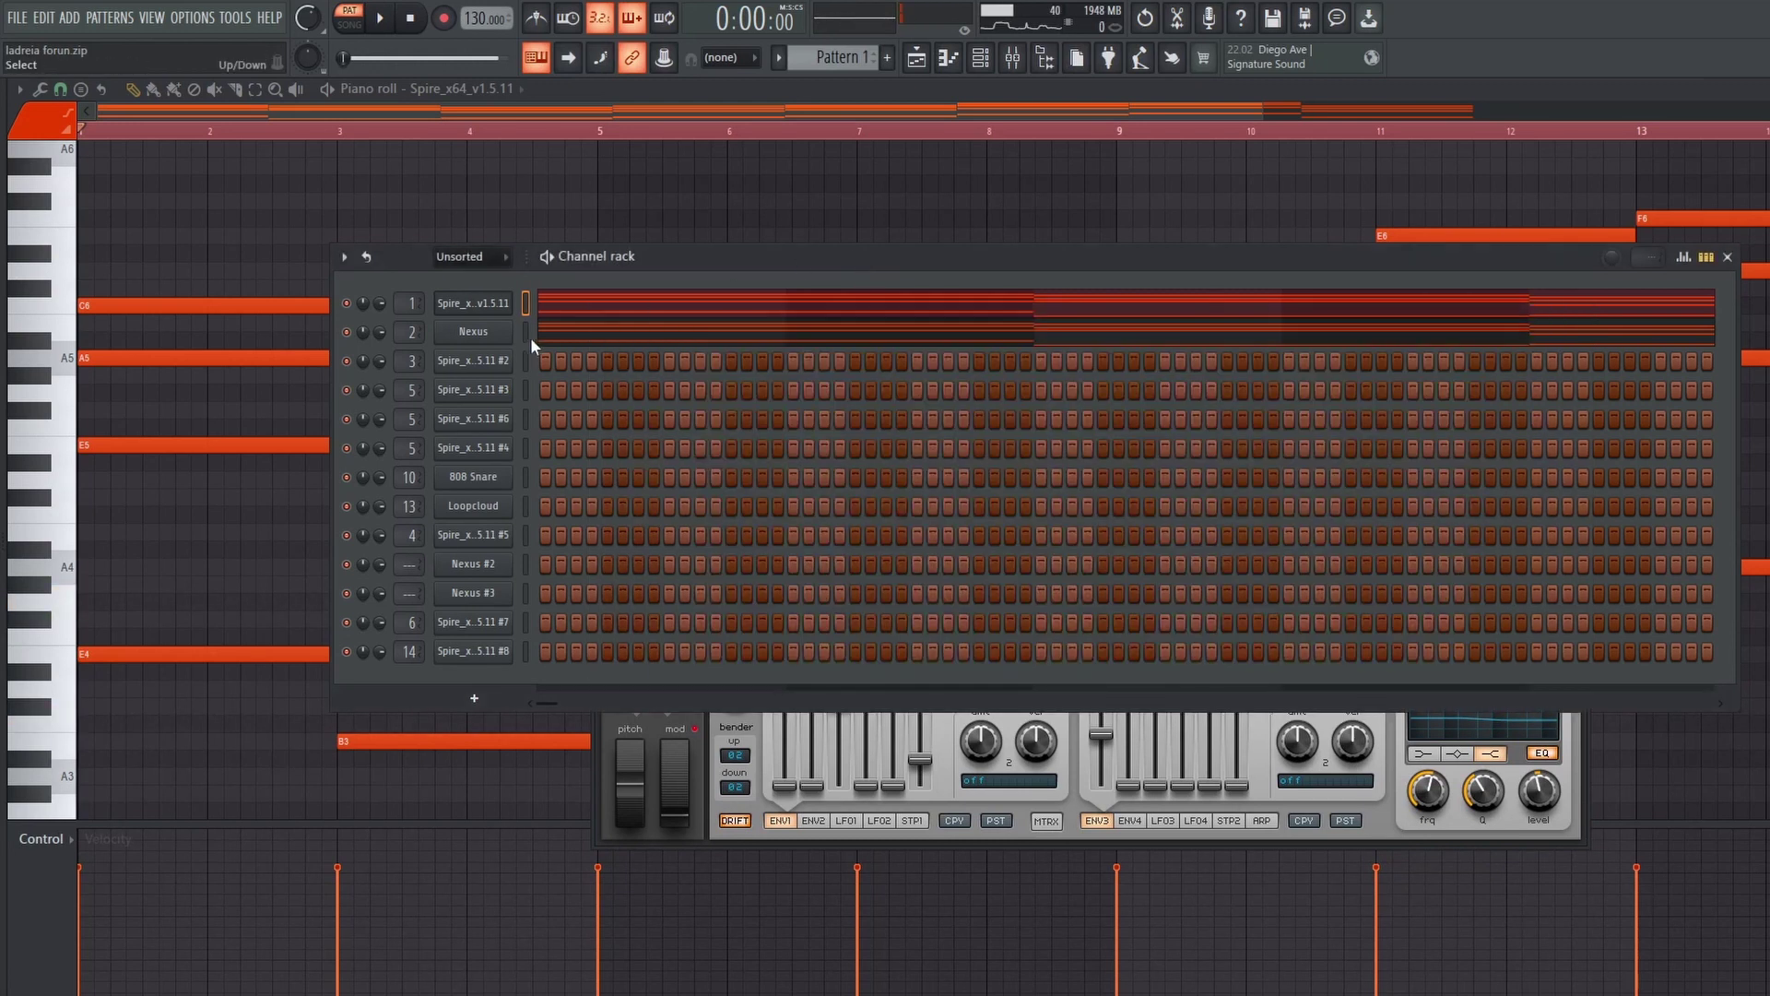
Step: Open the Nexus channel, audition its Dark Pad 1 preset, and close the plugin
click(501, 338)
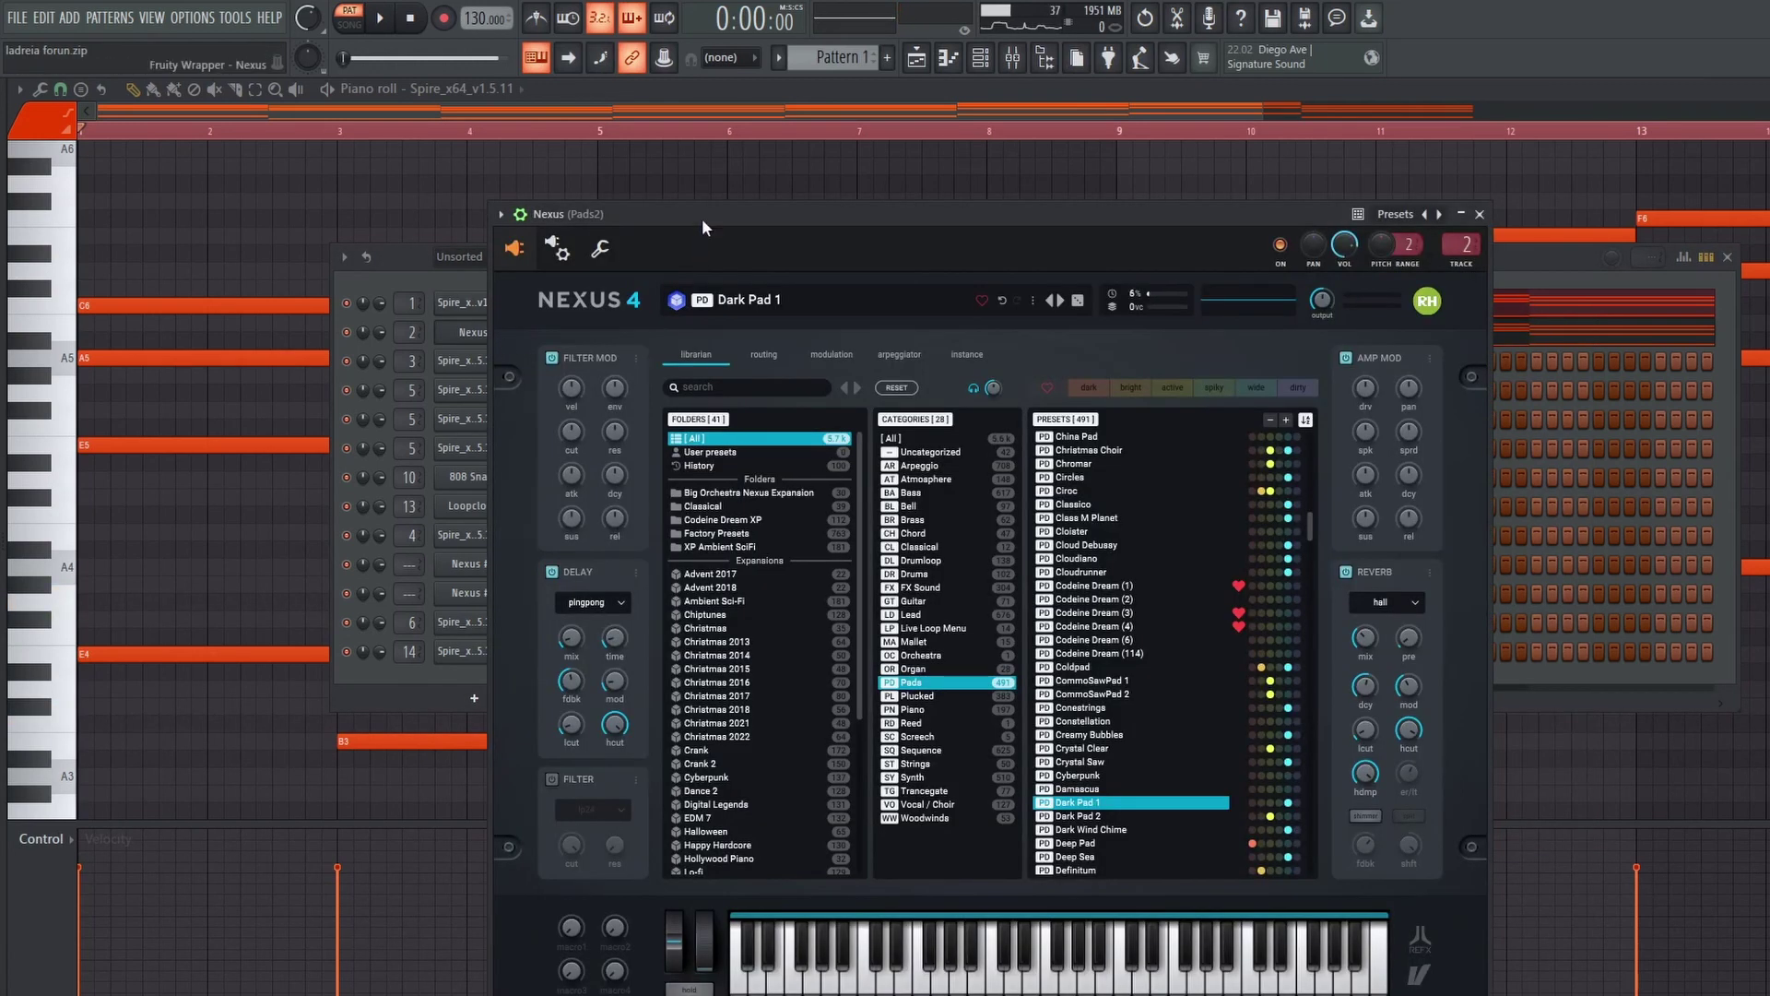
drag(694, 219, 681, 219)
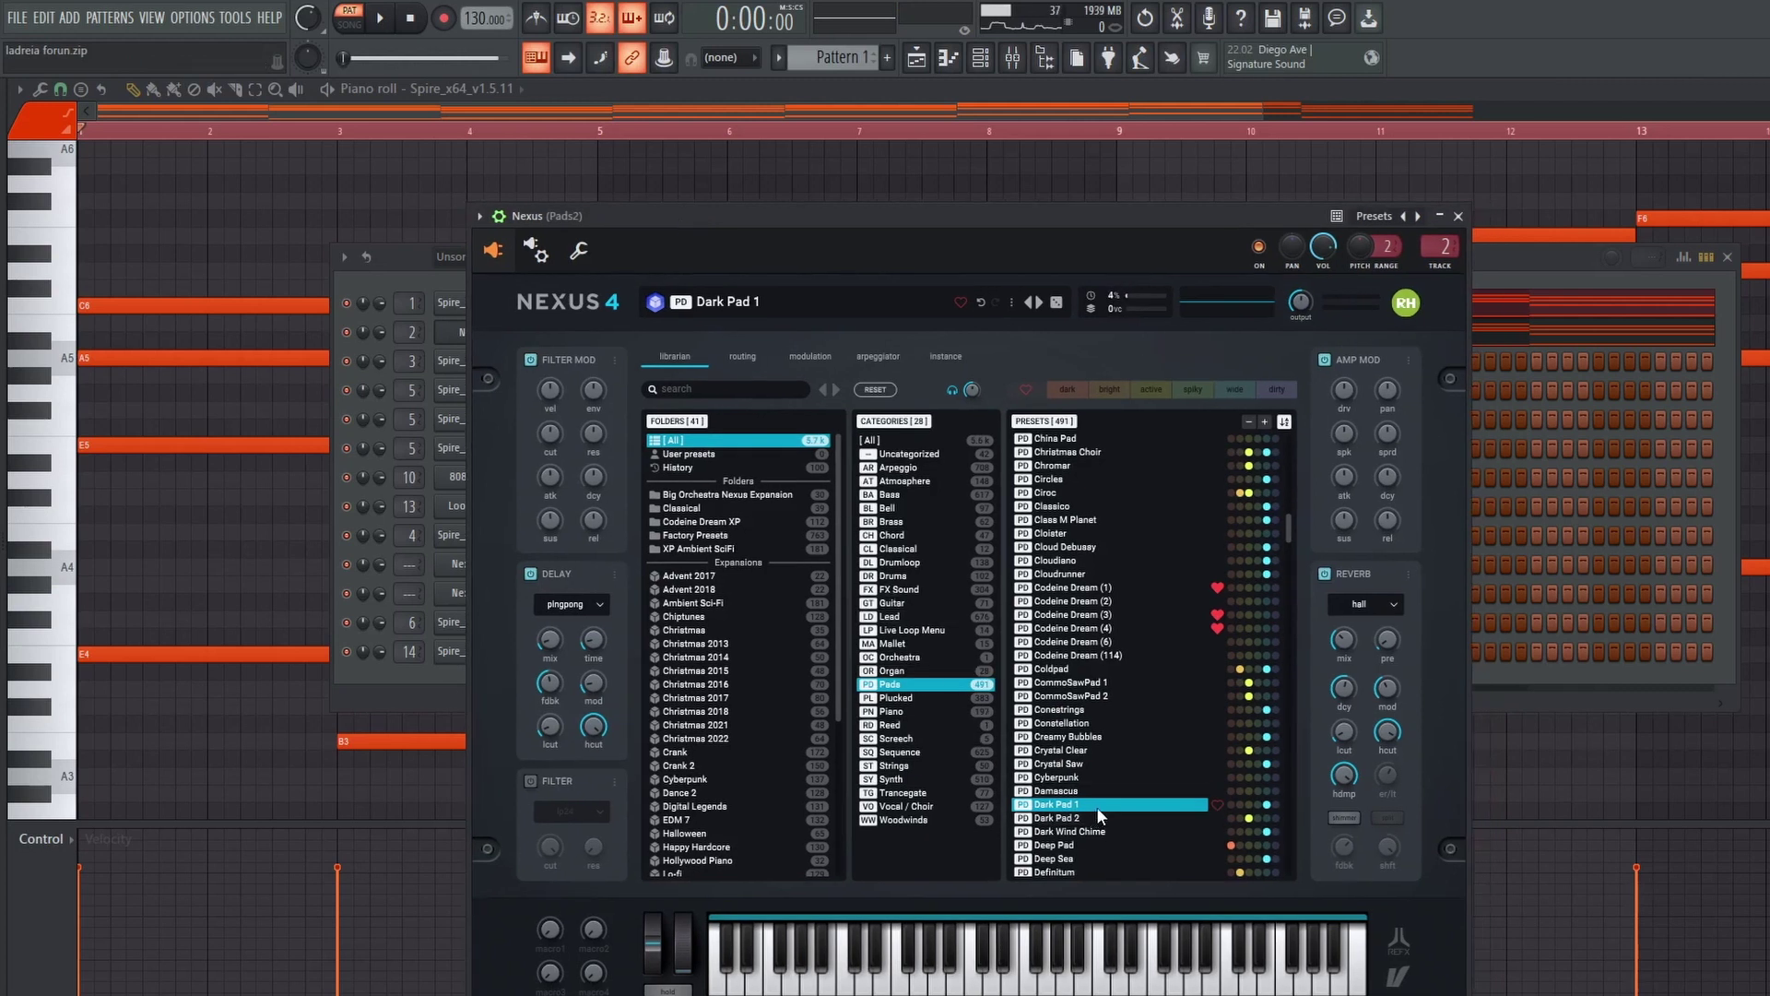
key(z)
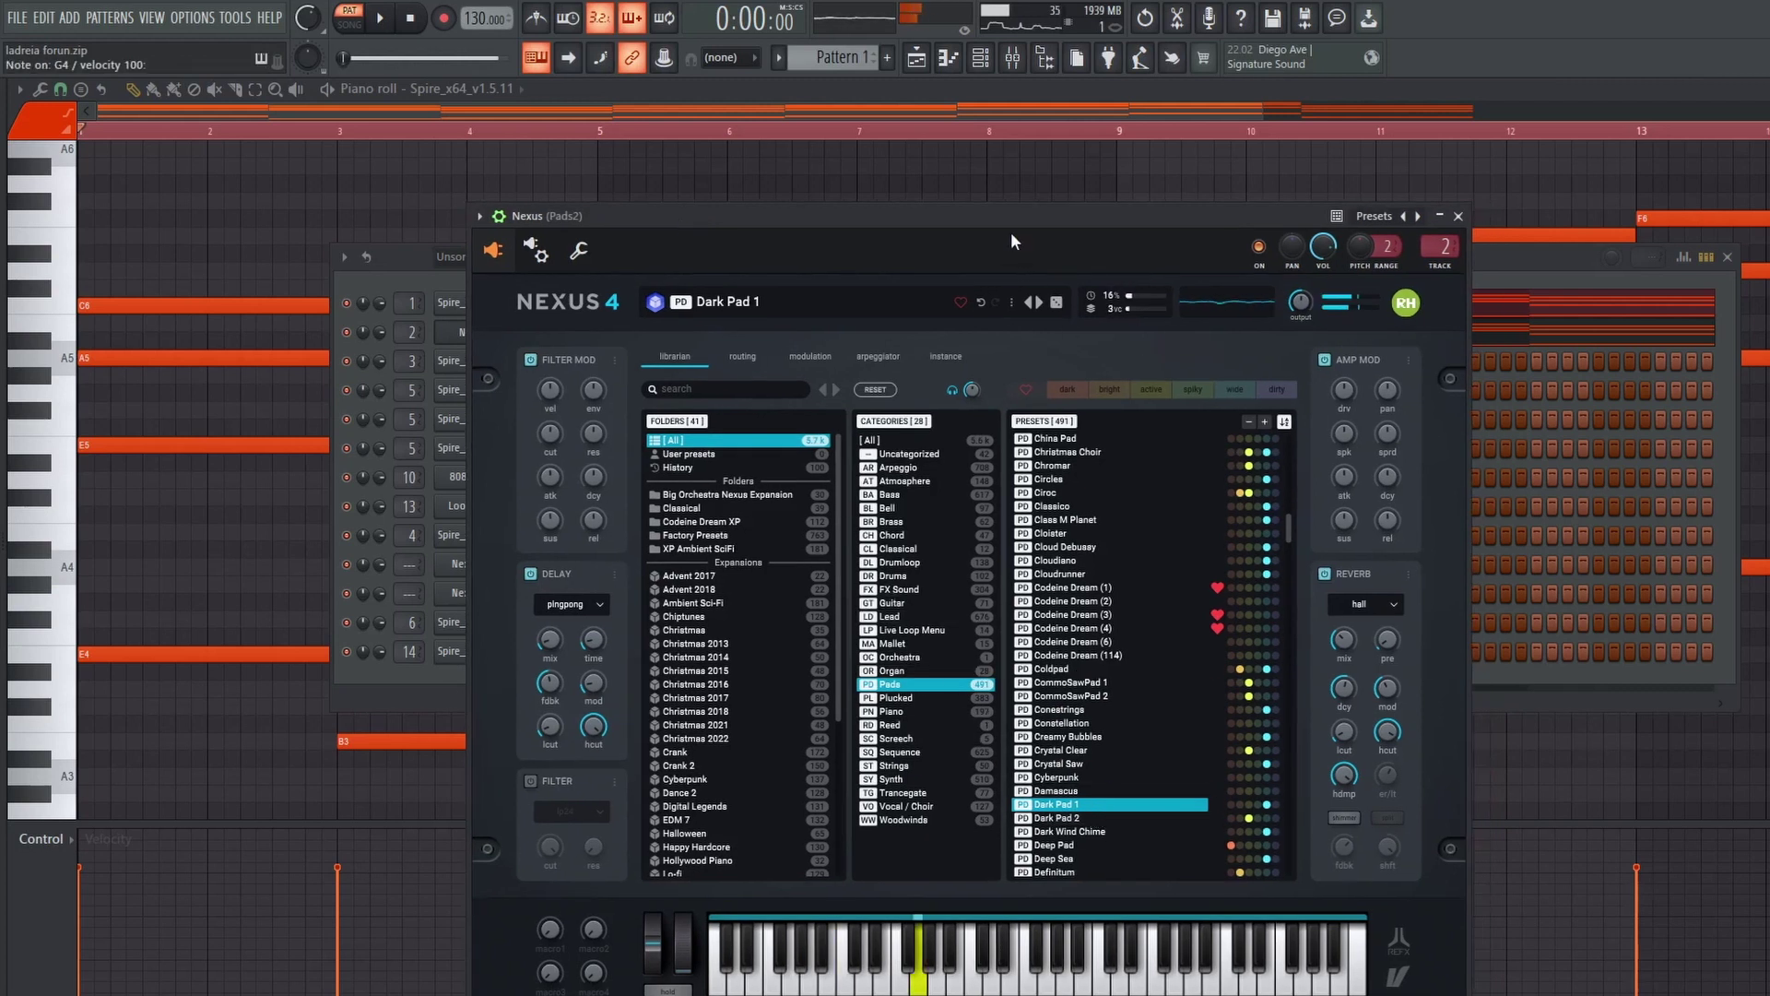
click(1457, 217)
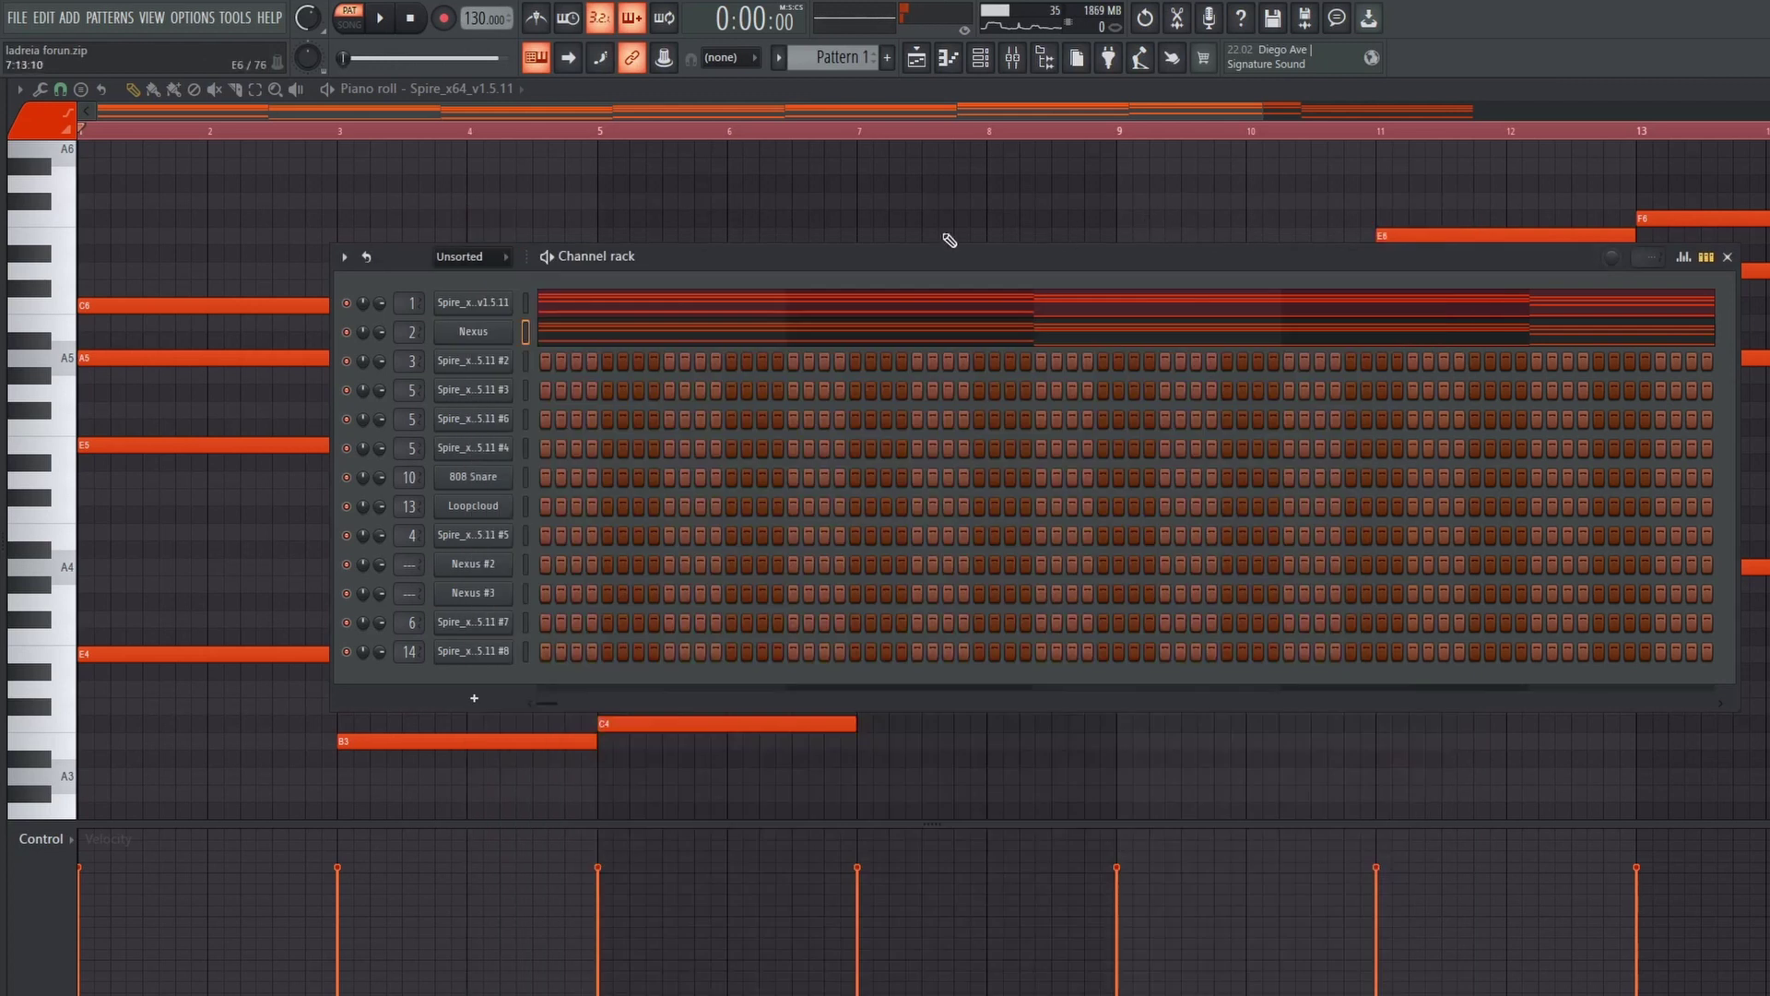
Step: Show the playlist and look through the arrangement's automation tracks
click(948, 57)
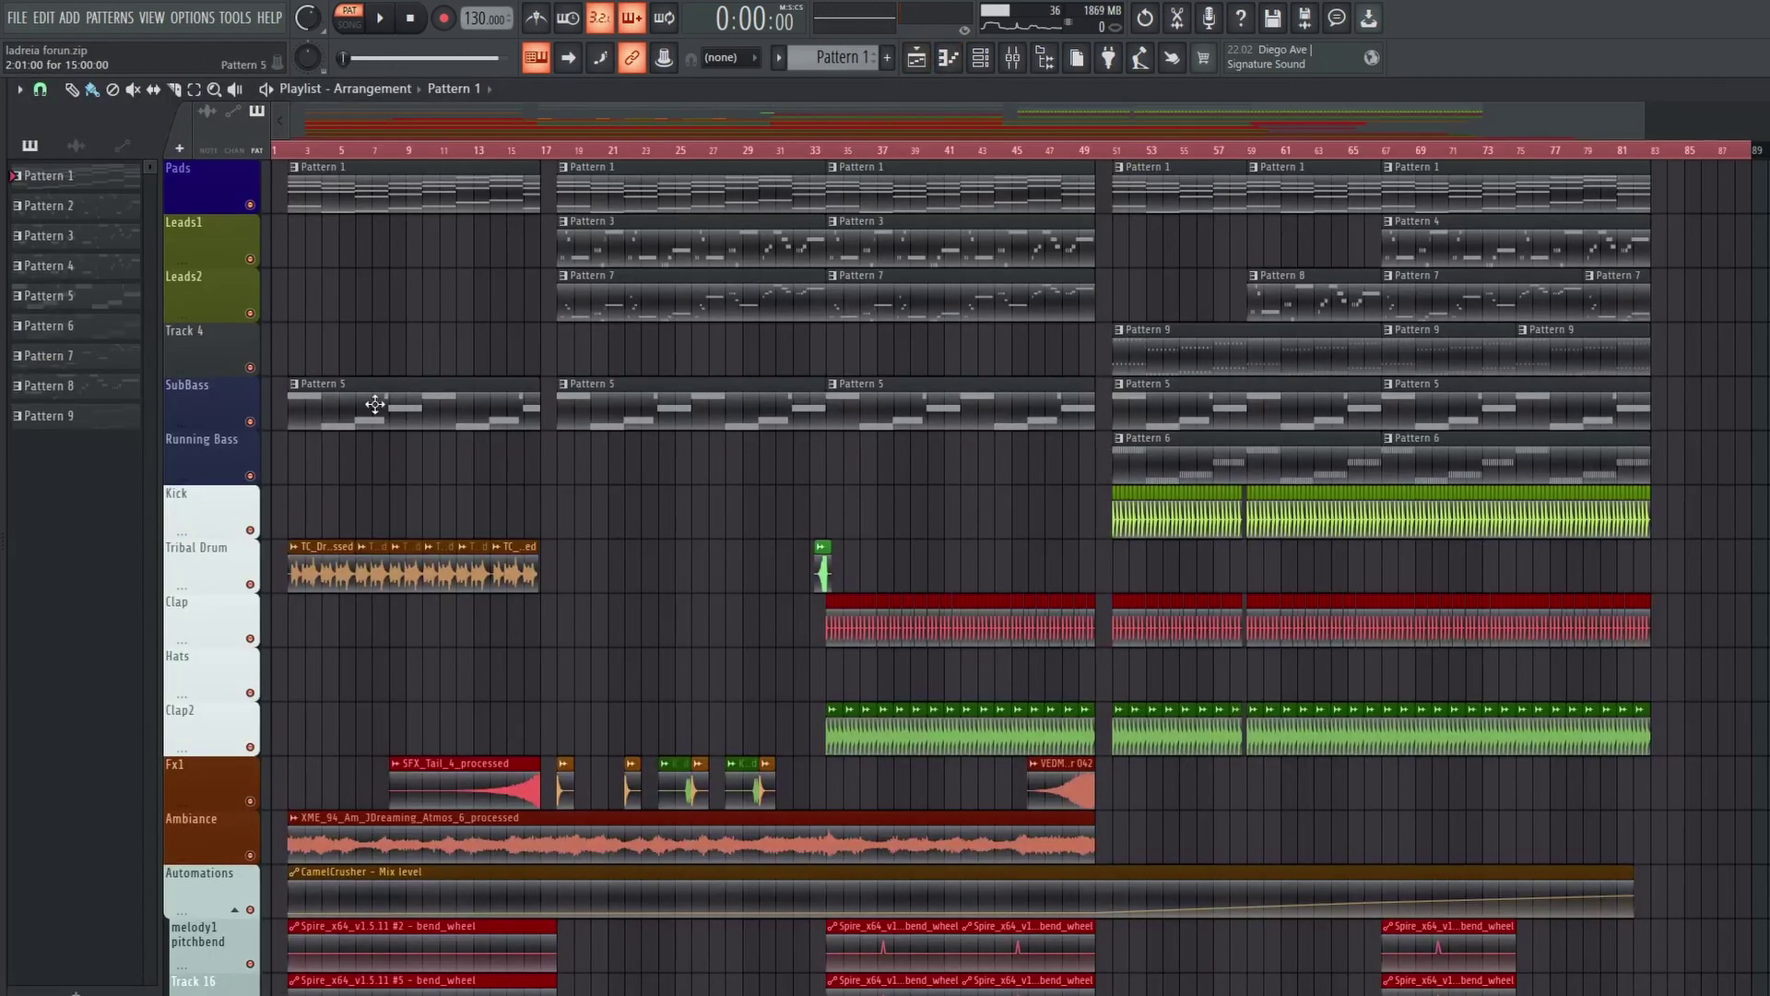
scroll(341, 507, down, 10)
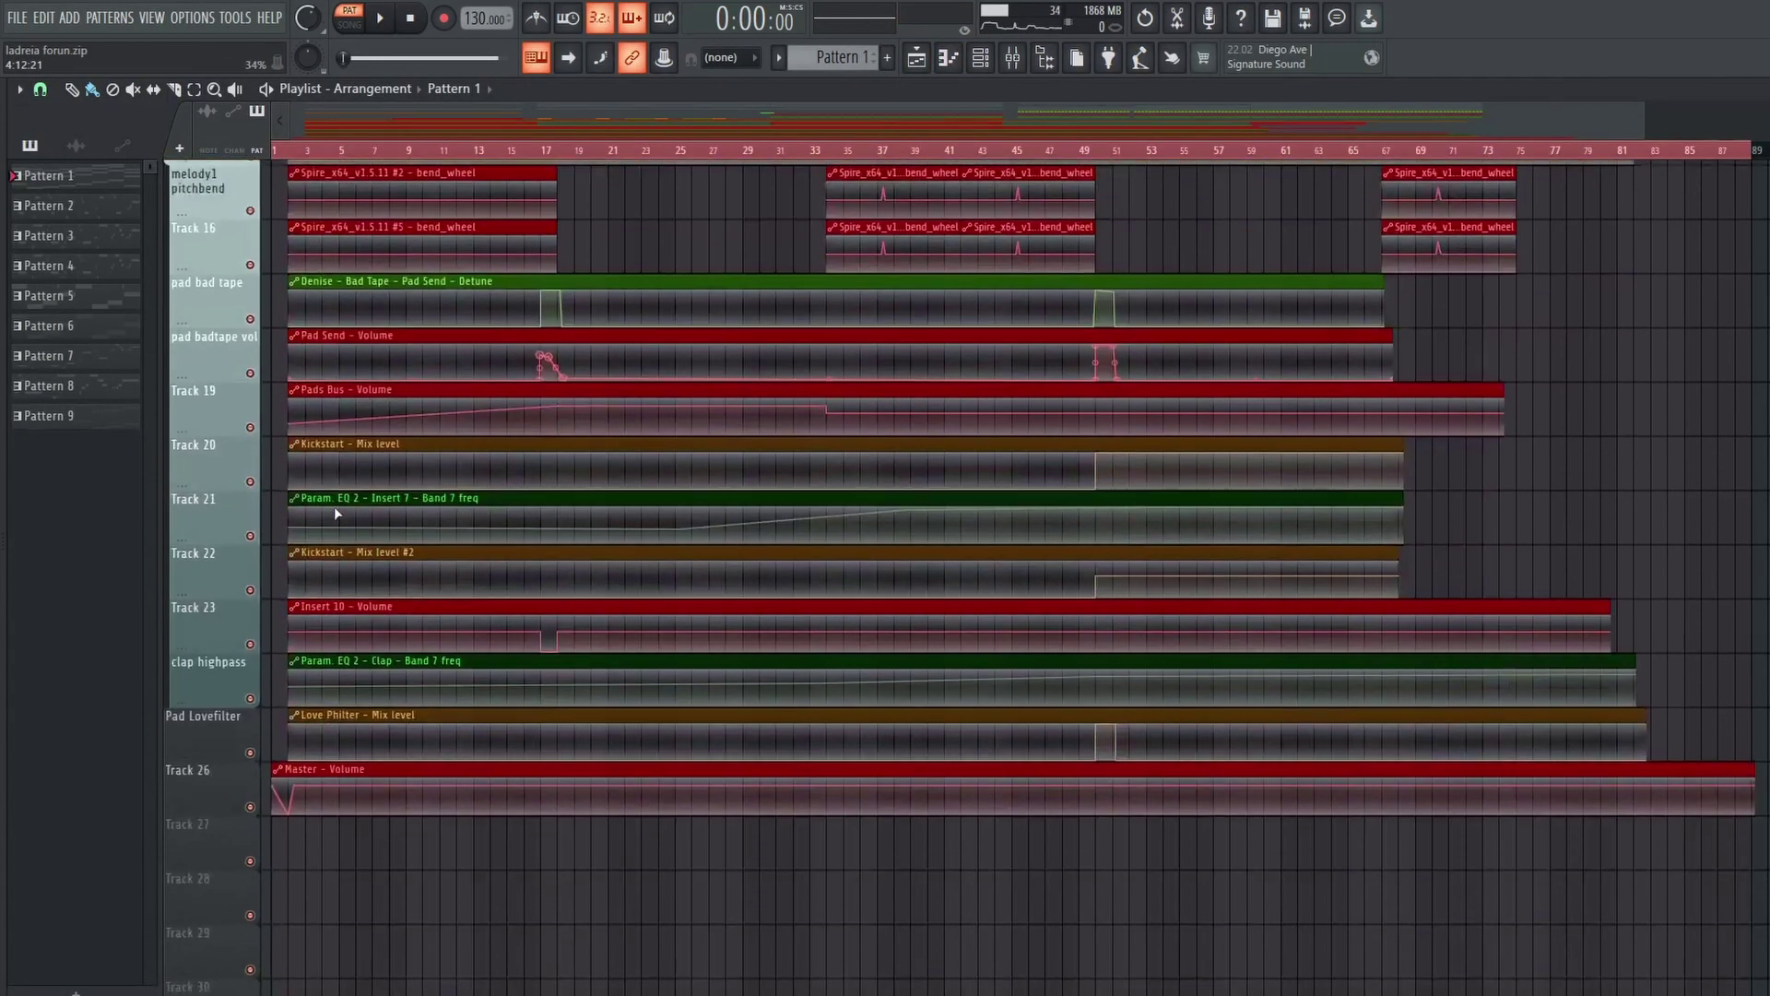
scroll(349, 639, up, 2)
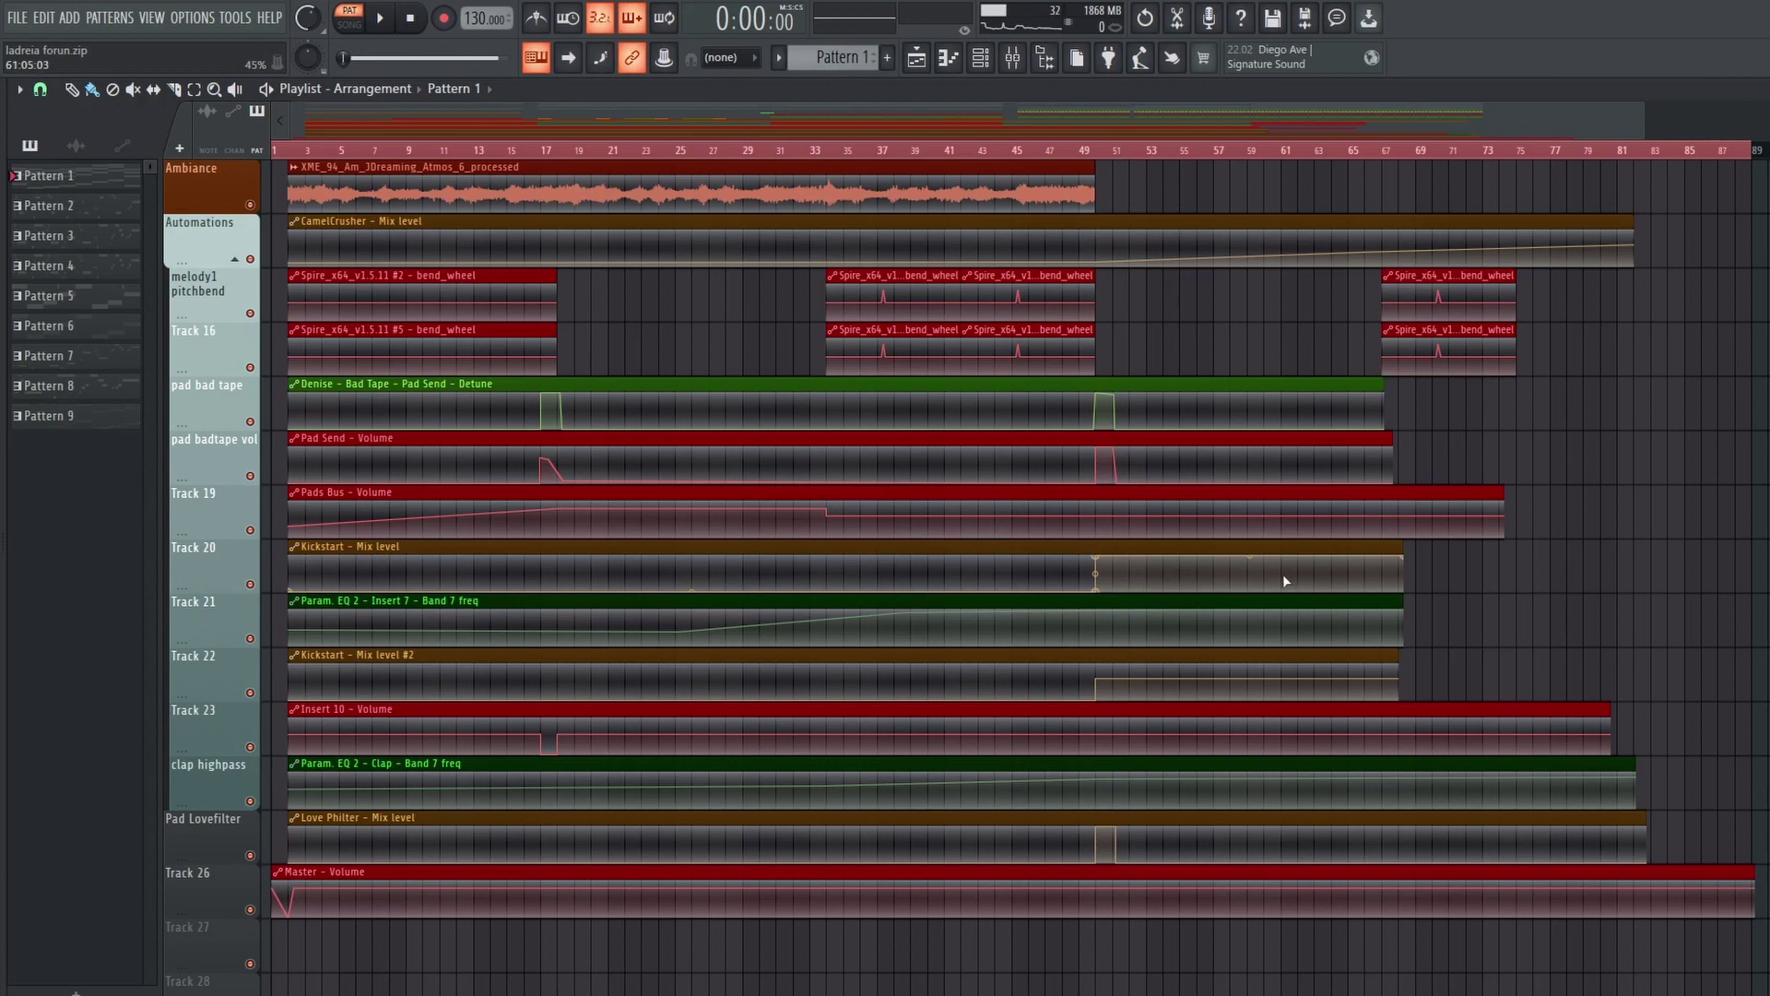
scroll(1158, 478, up, 6)
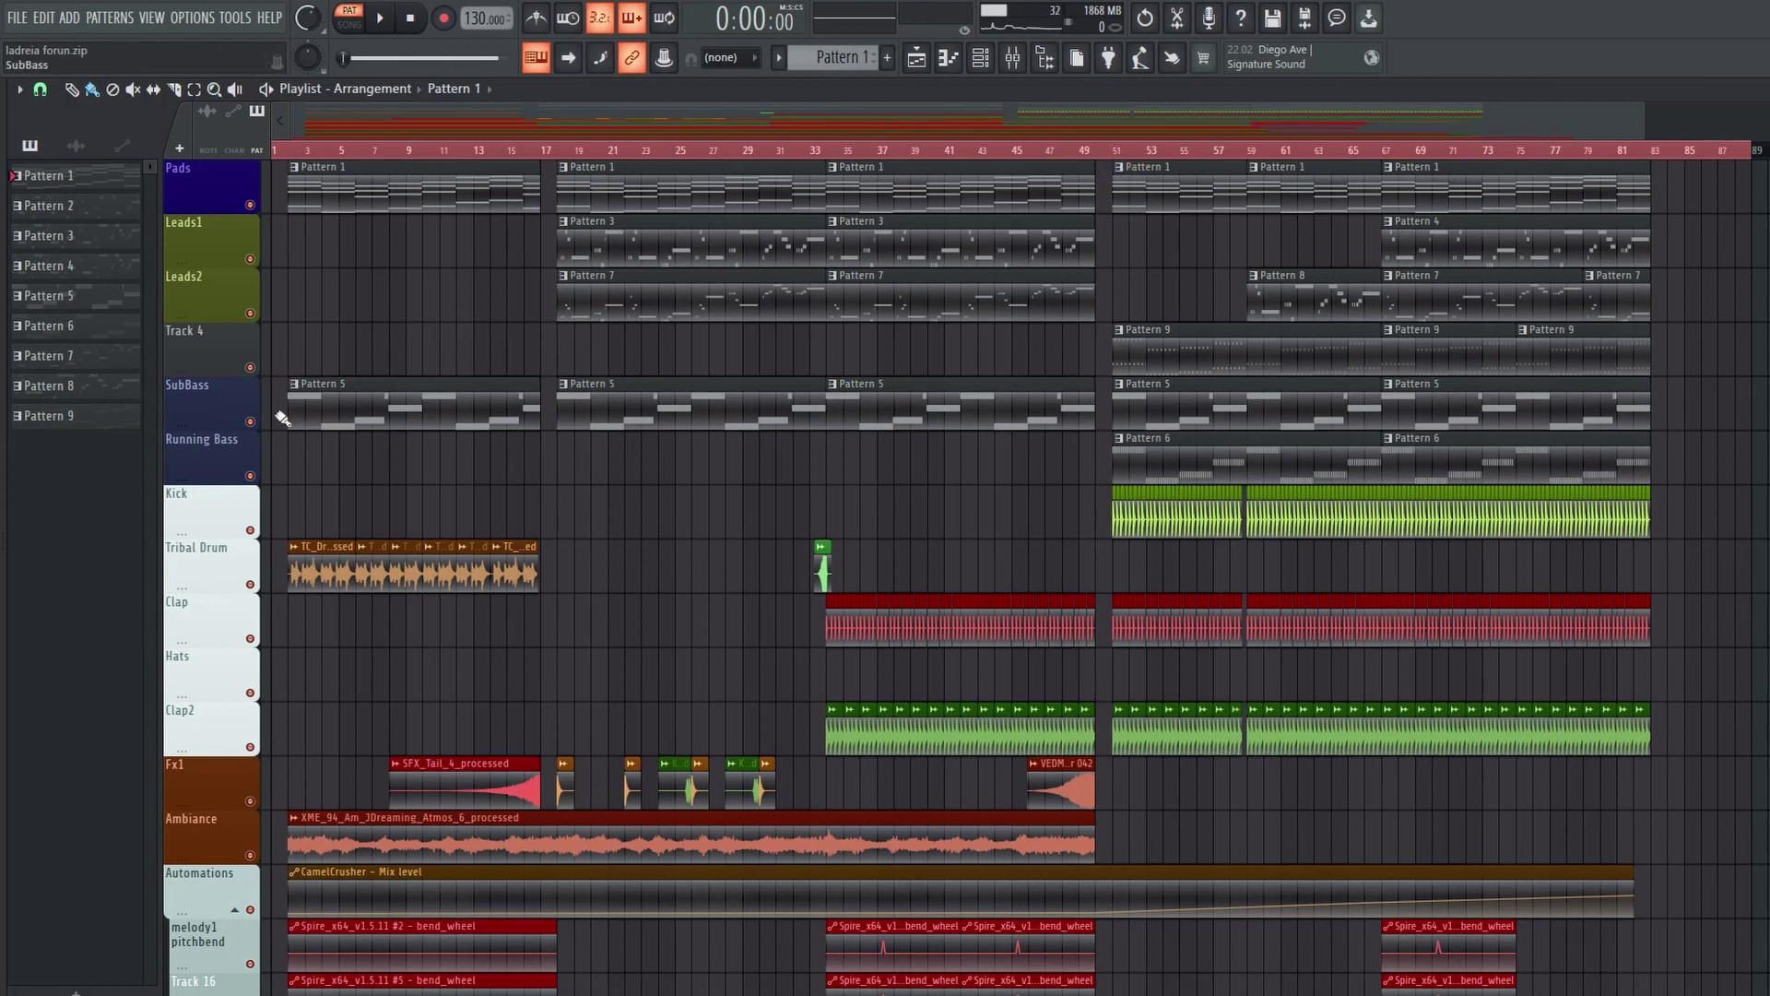
Step: Open the SubBass track's Pattern 5 in the piano roll and audition the Deep Sub preset of Spire #3
double_click(333, 415)
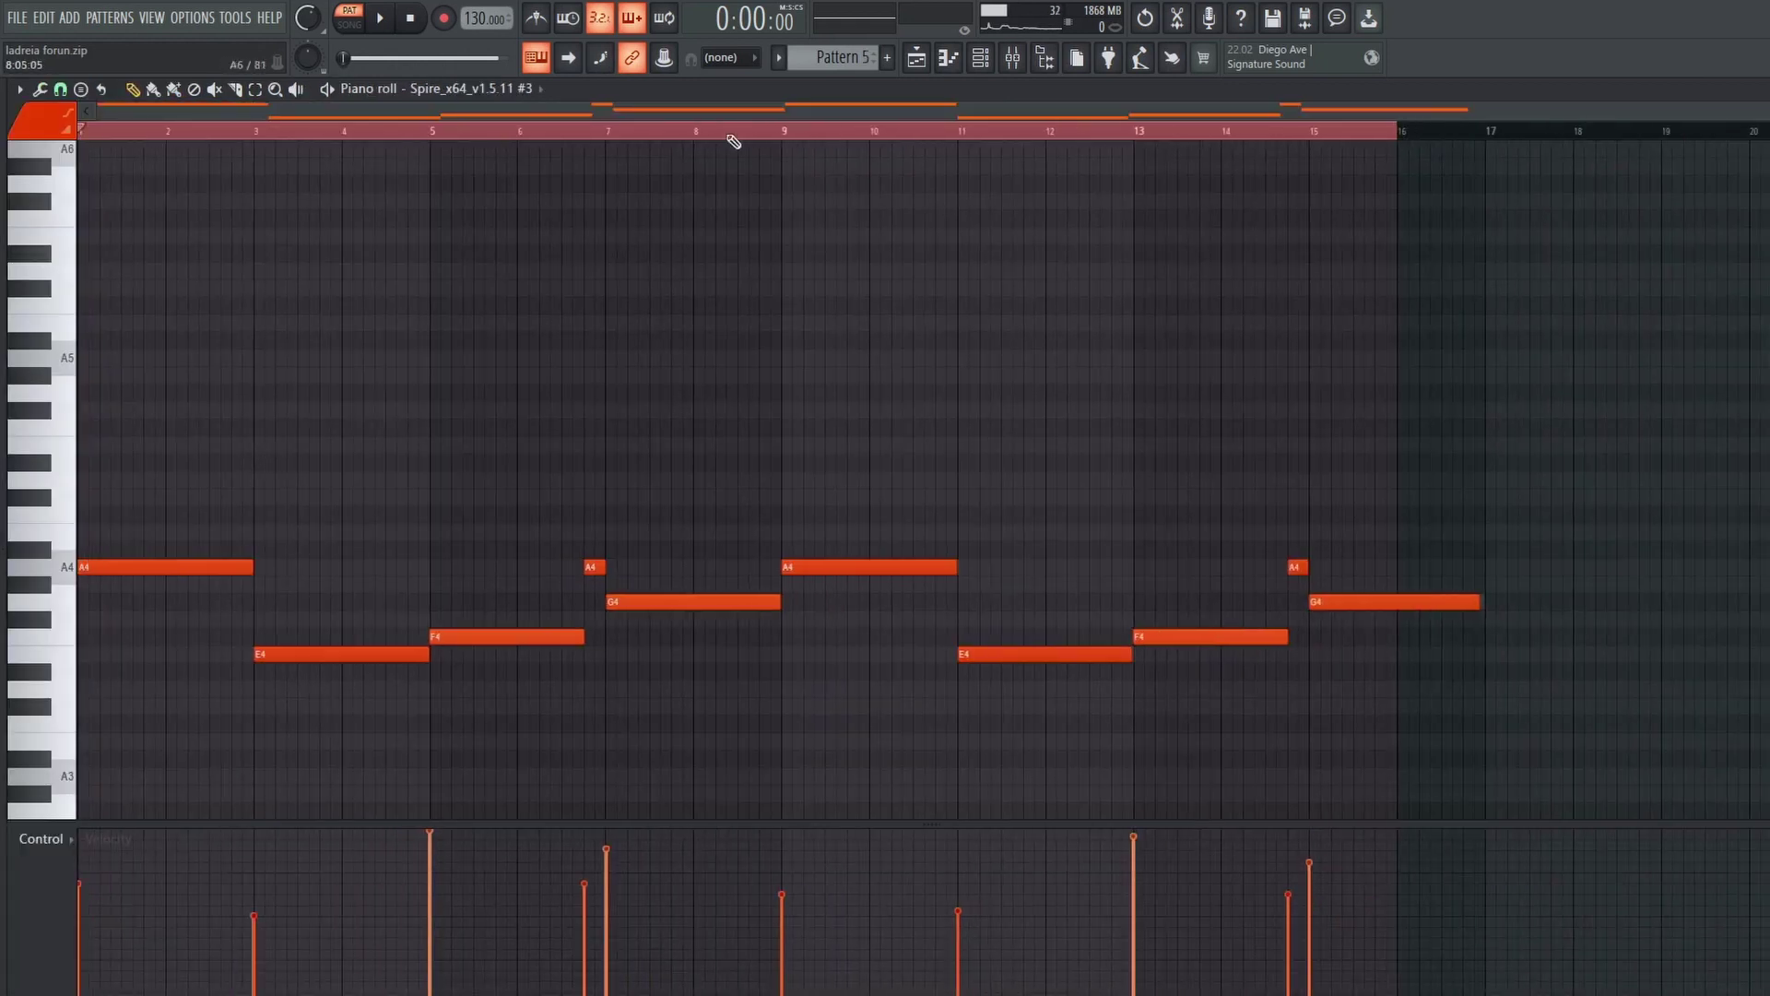
click(981, 58)
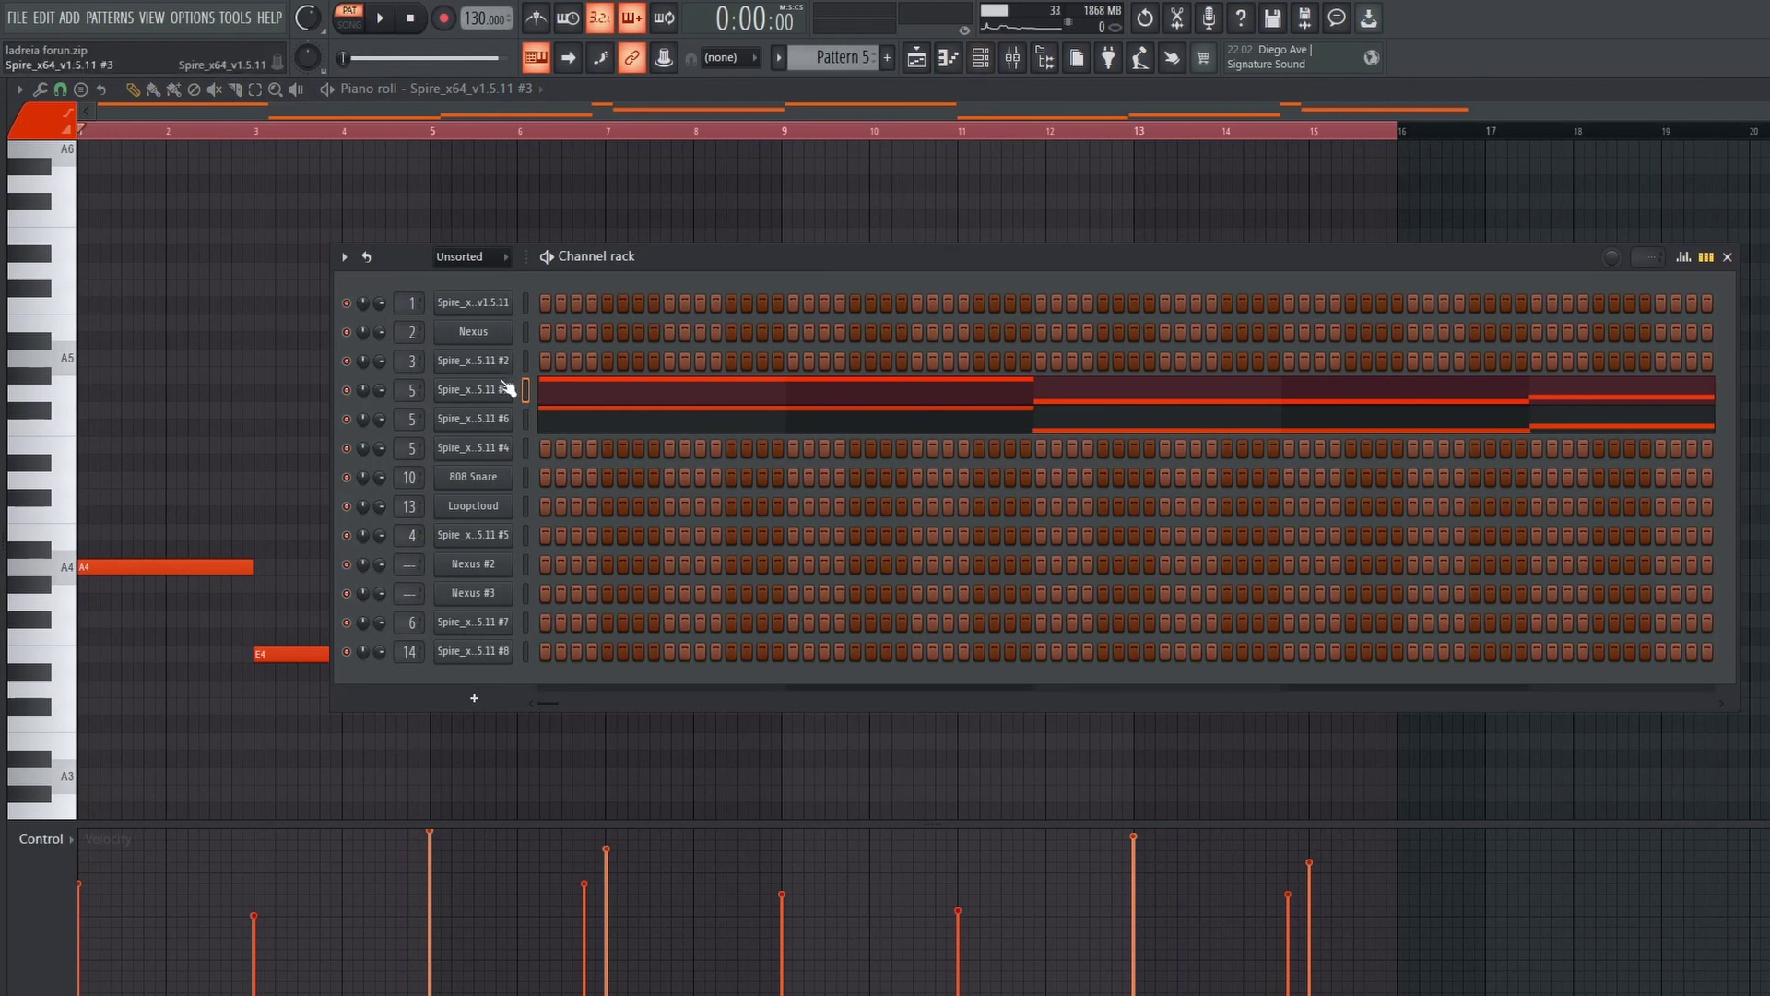
click(474, 392)
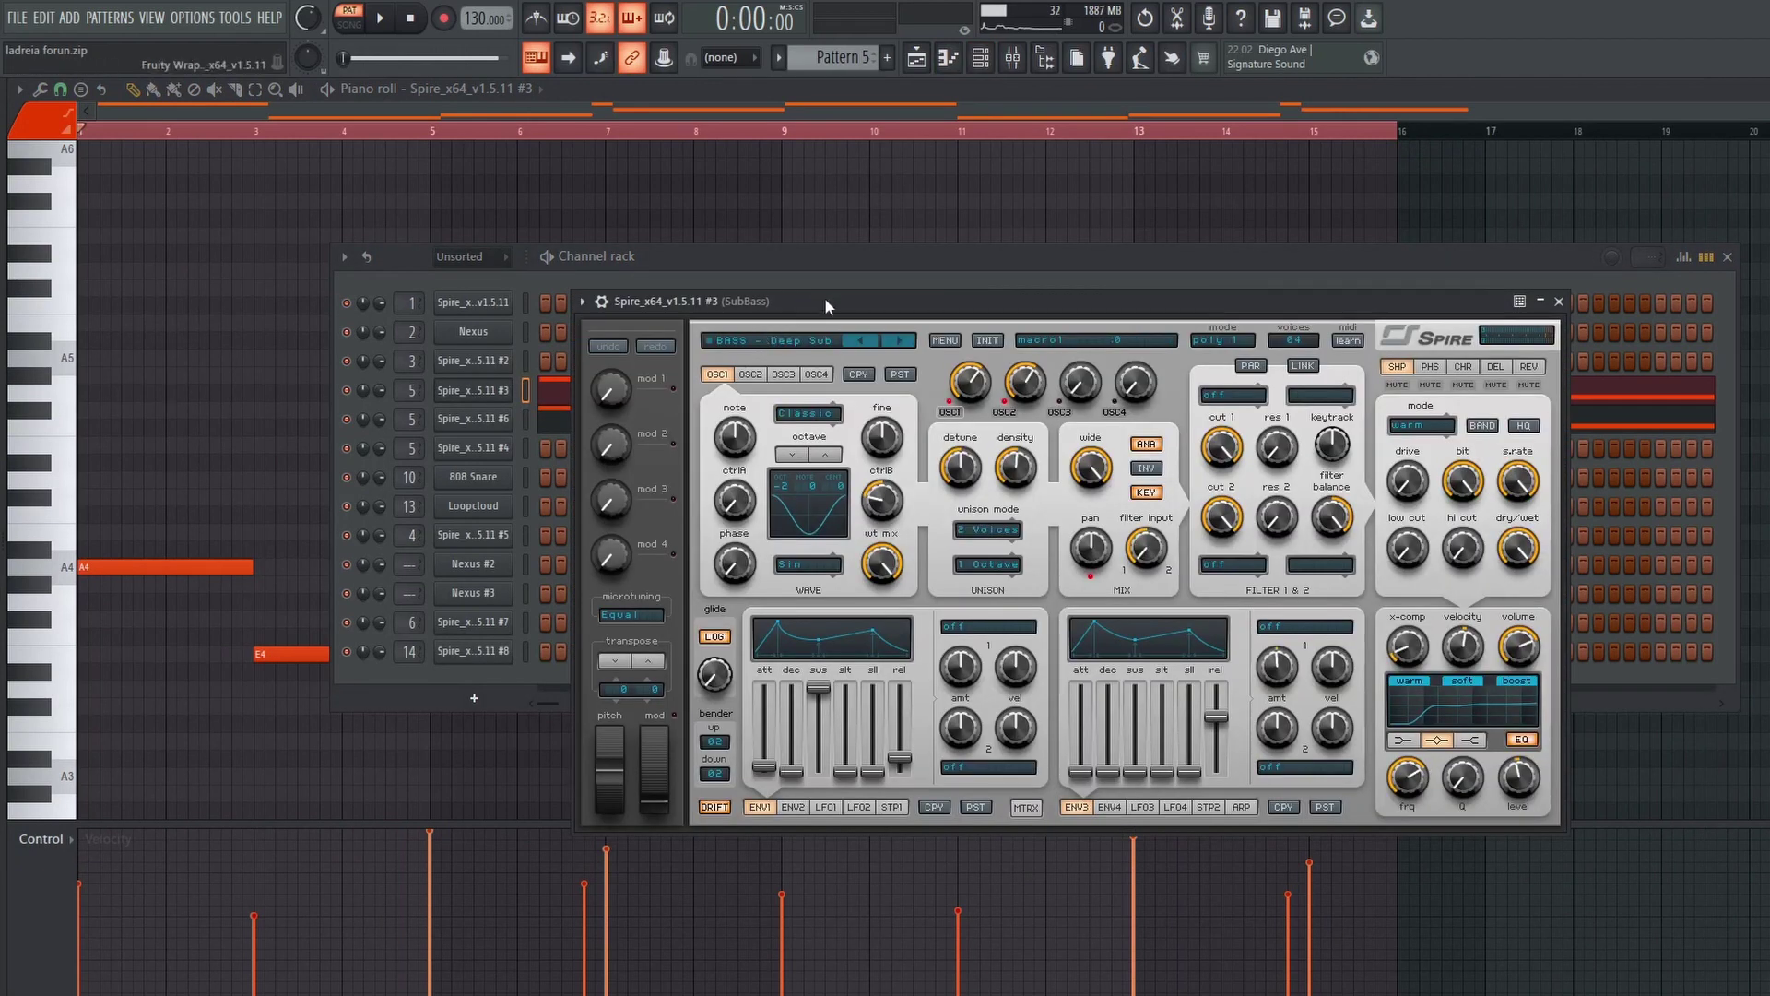
key(b)
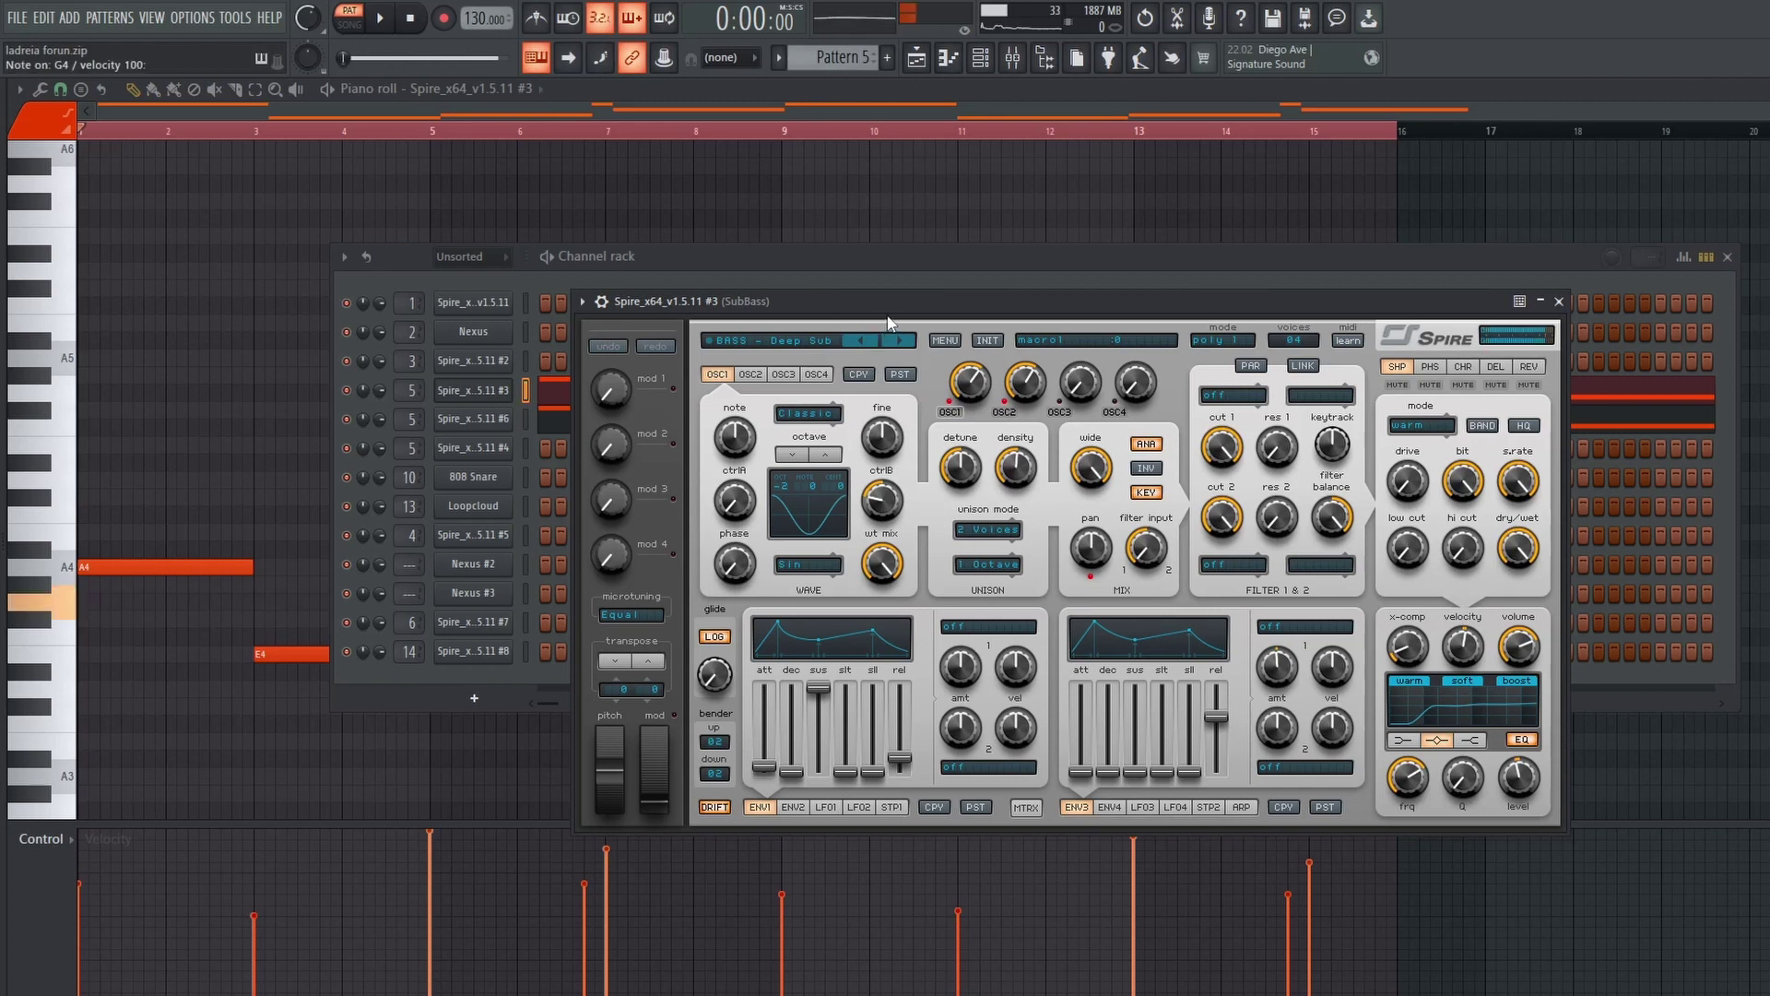
key(r)
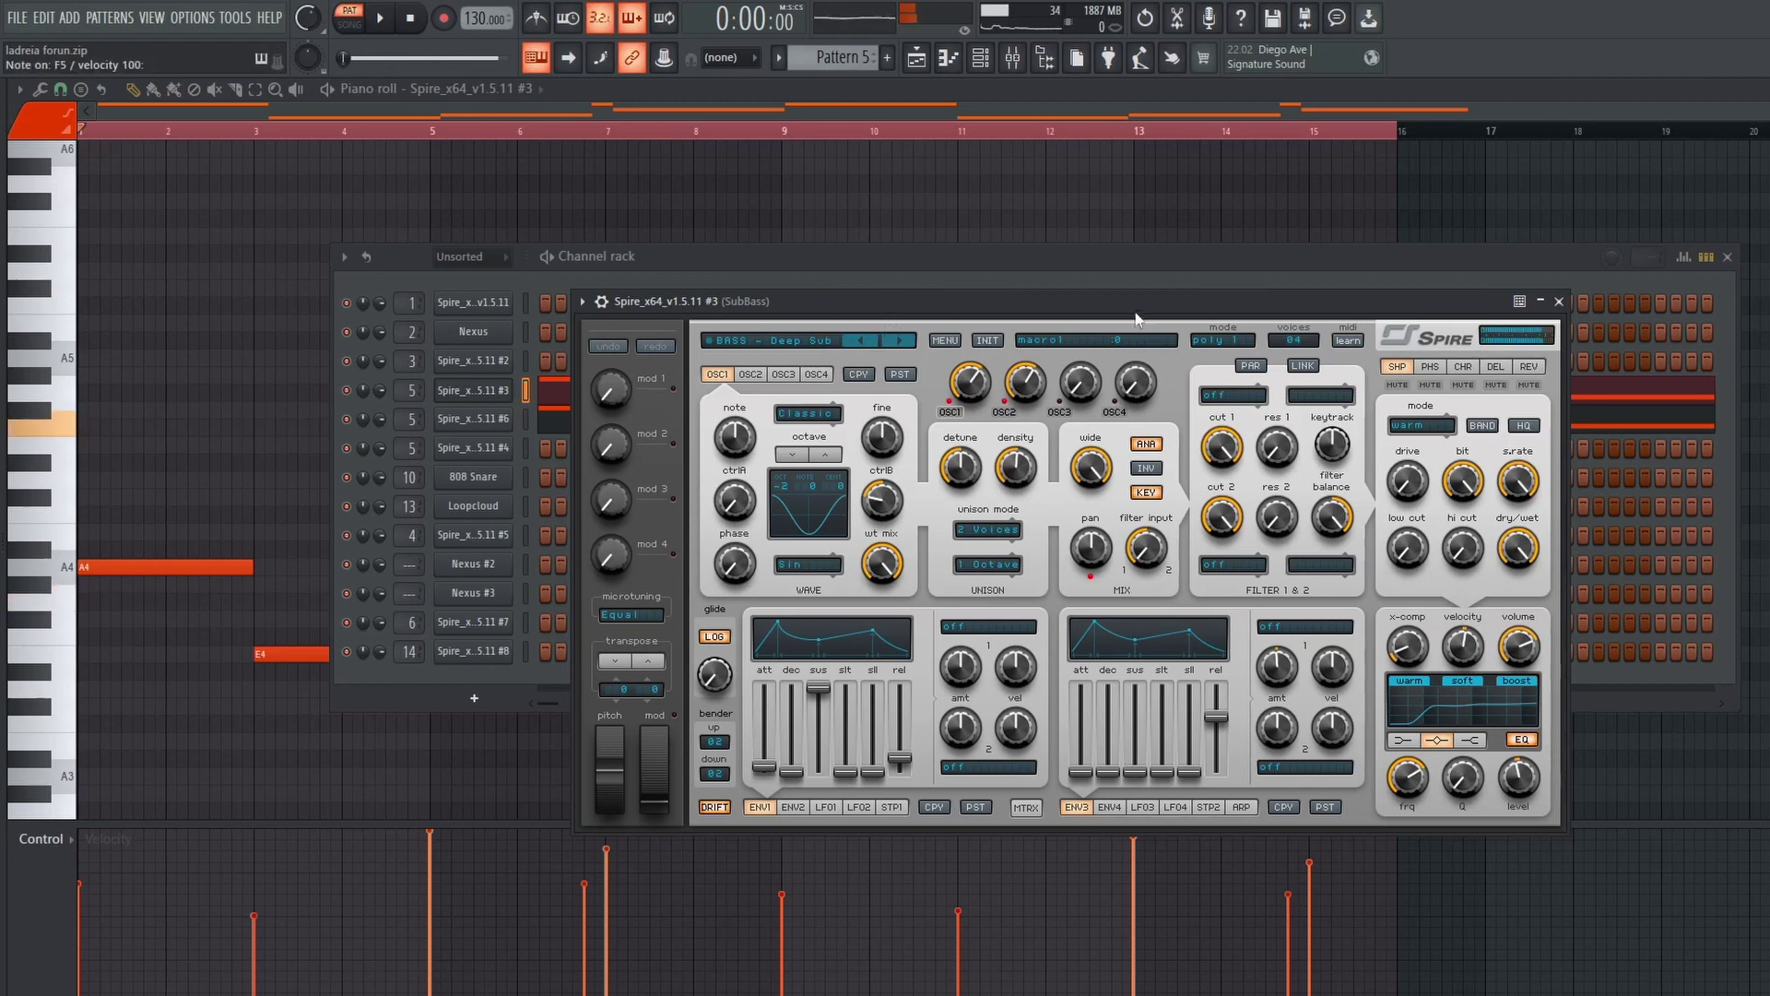
click(1559, 302)
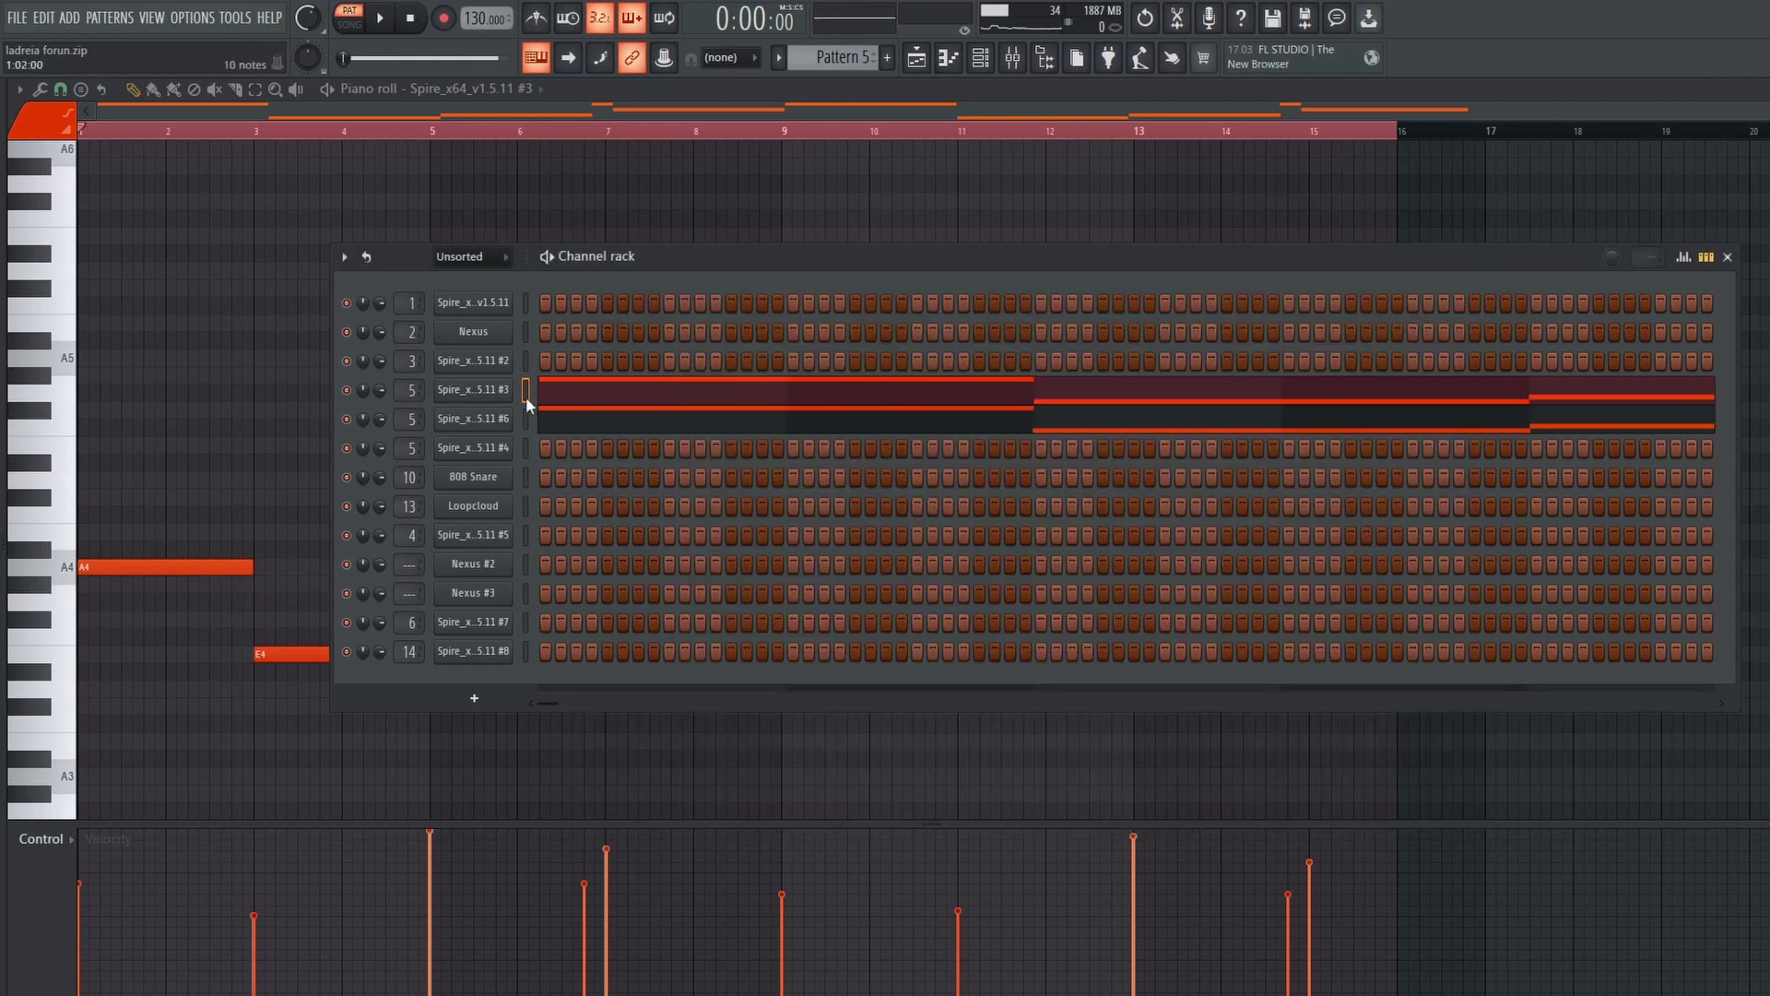
Step: Open the second SubBass synth, Spire #6, audition its SUUUB bass preset, and close it
click(498, 426)
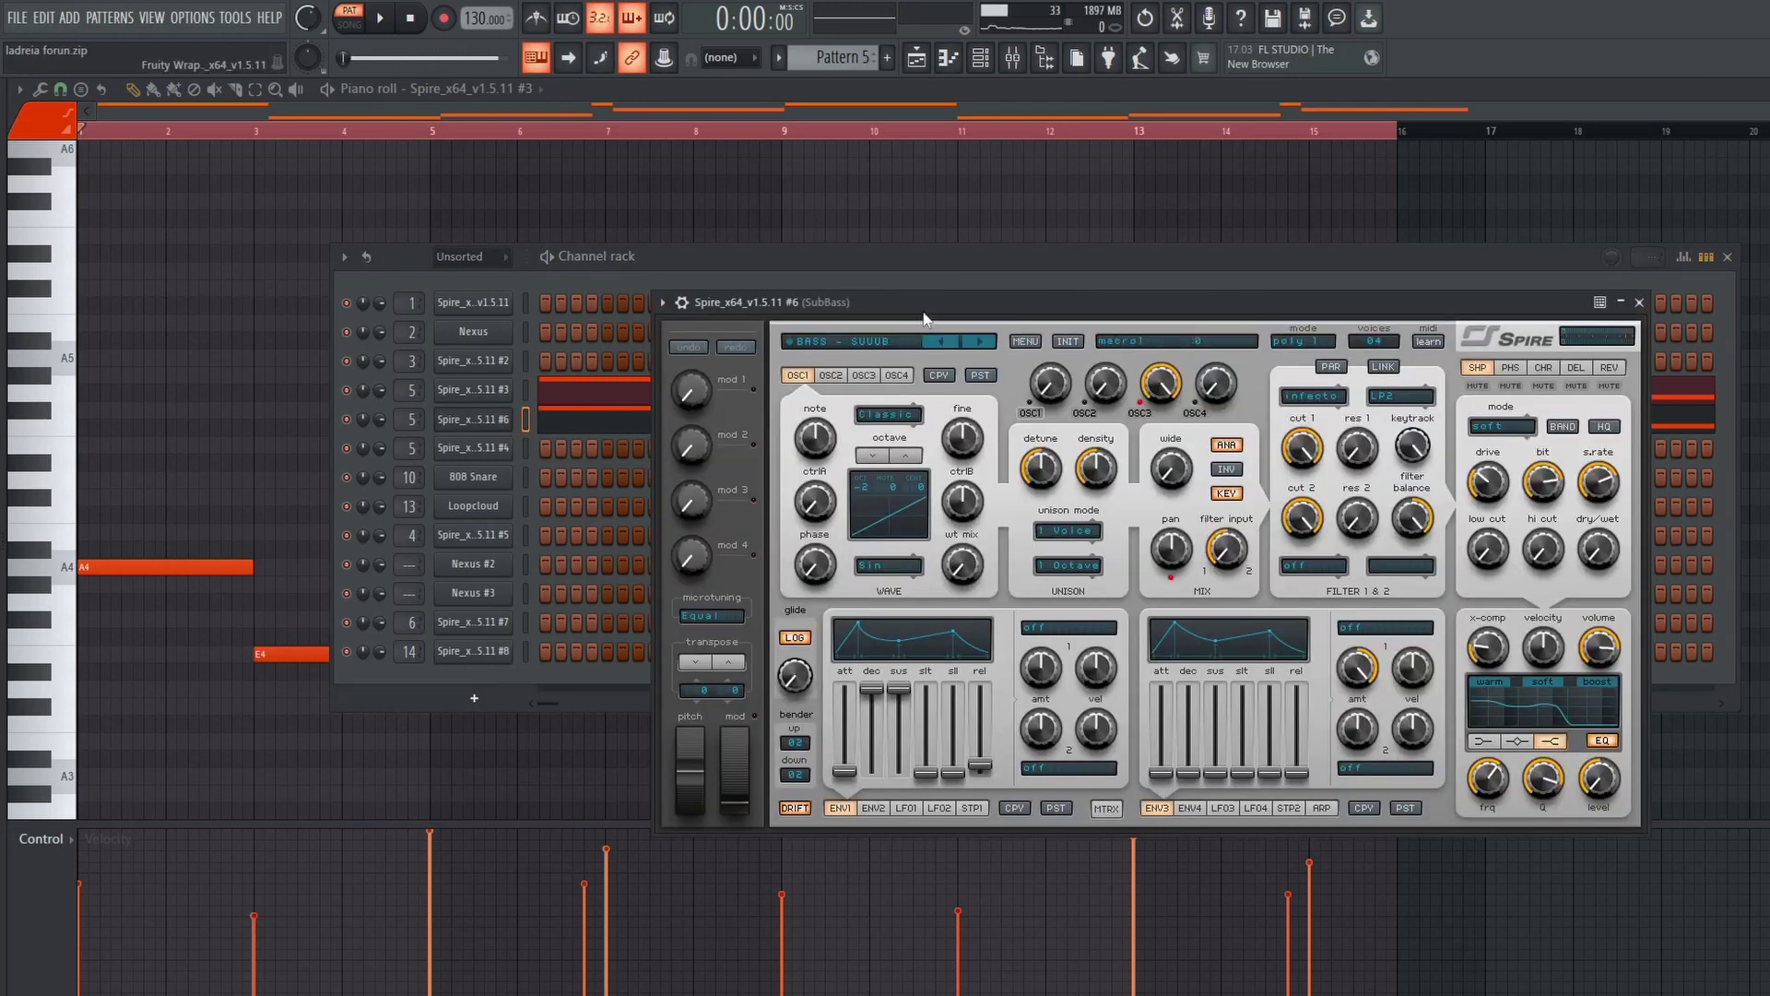
drag(911, 291, 957, 370)
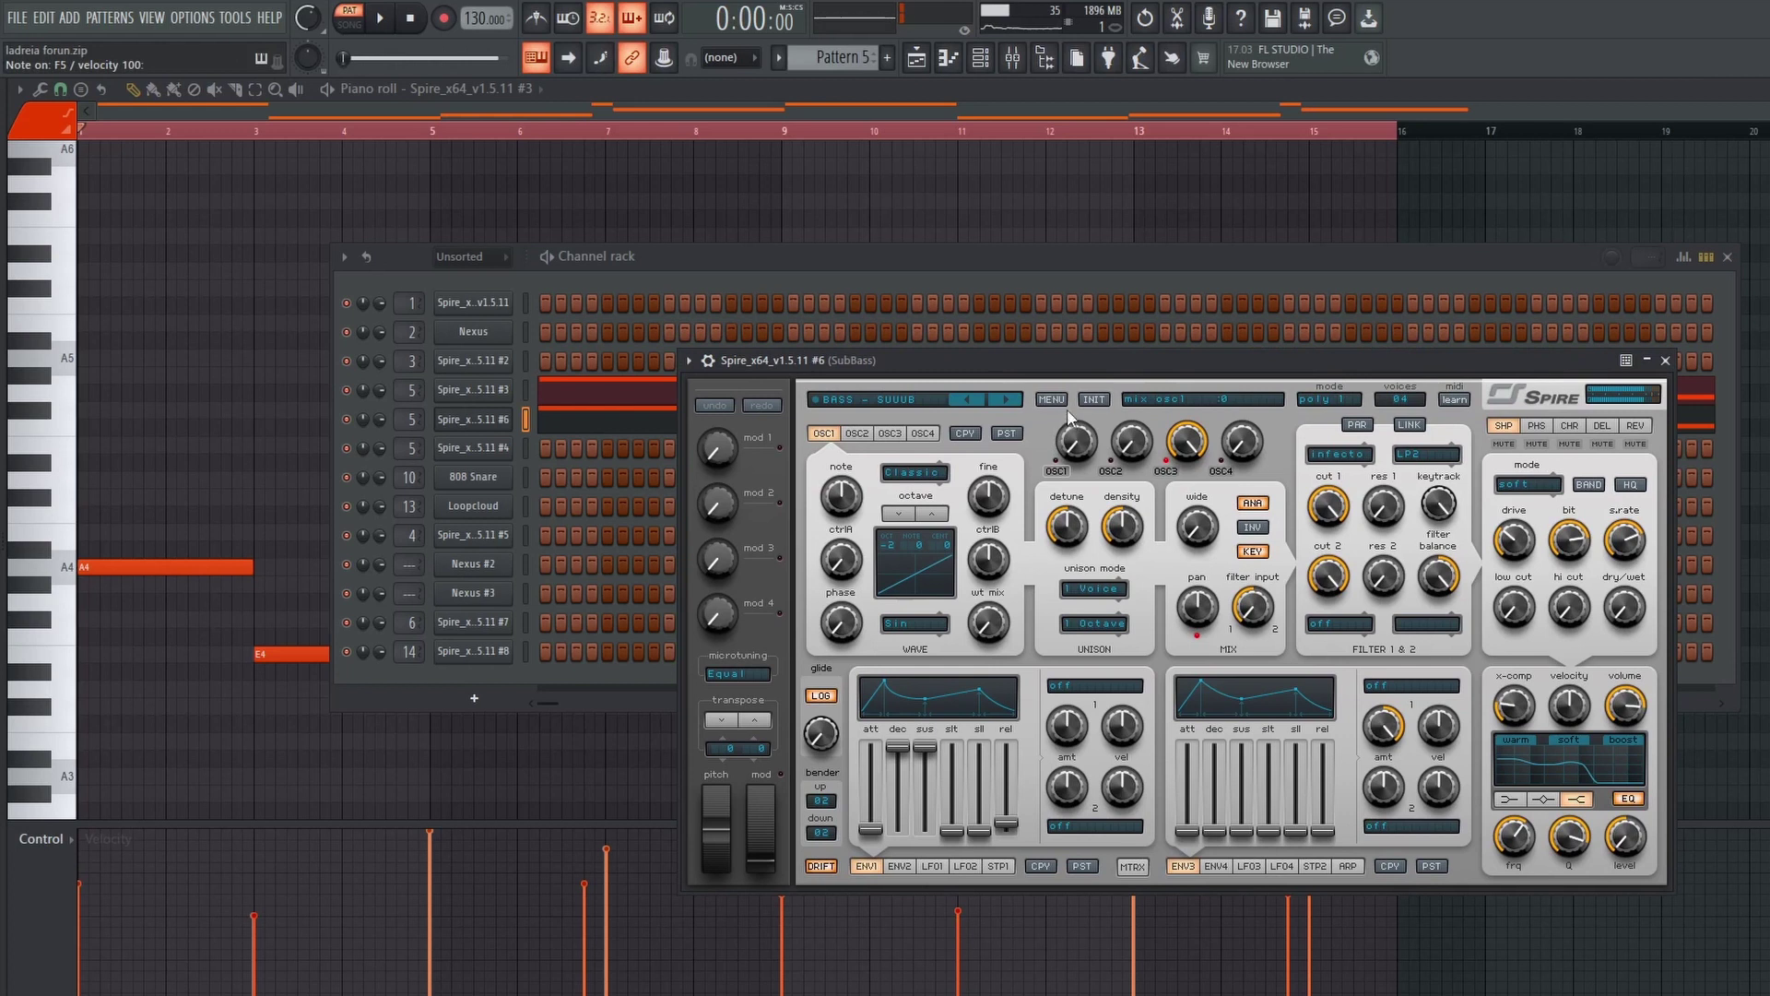
click(1665, 360)
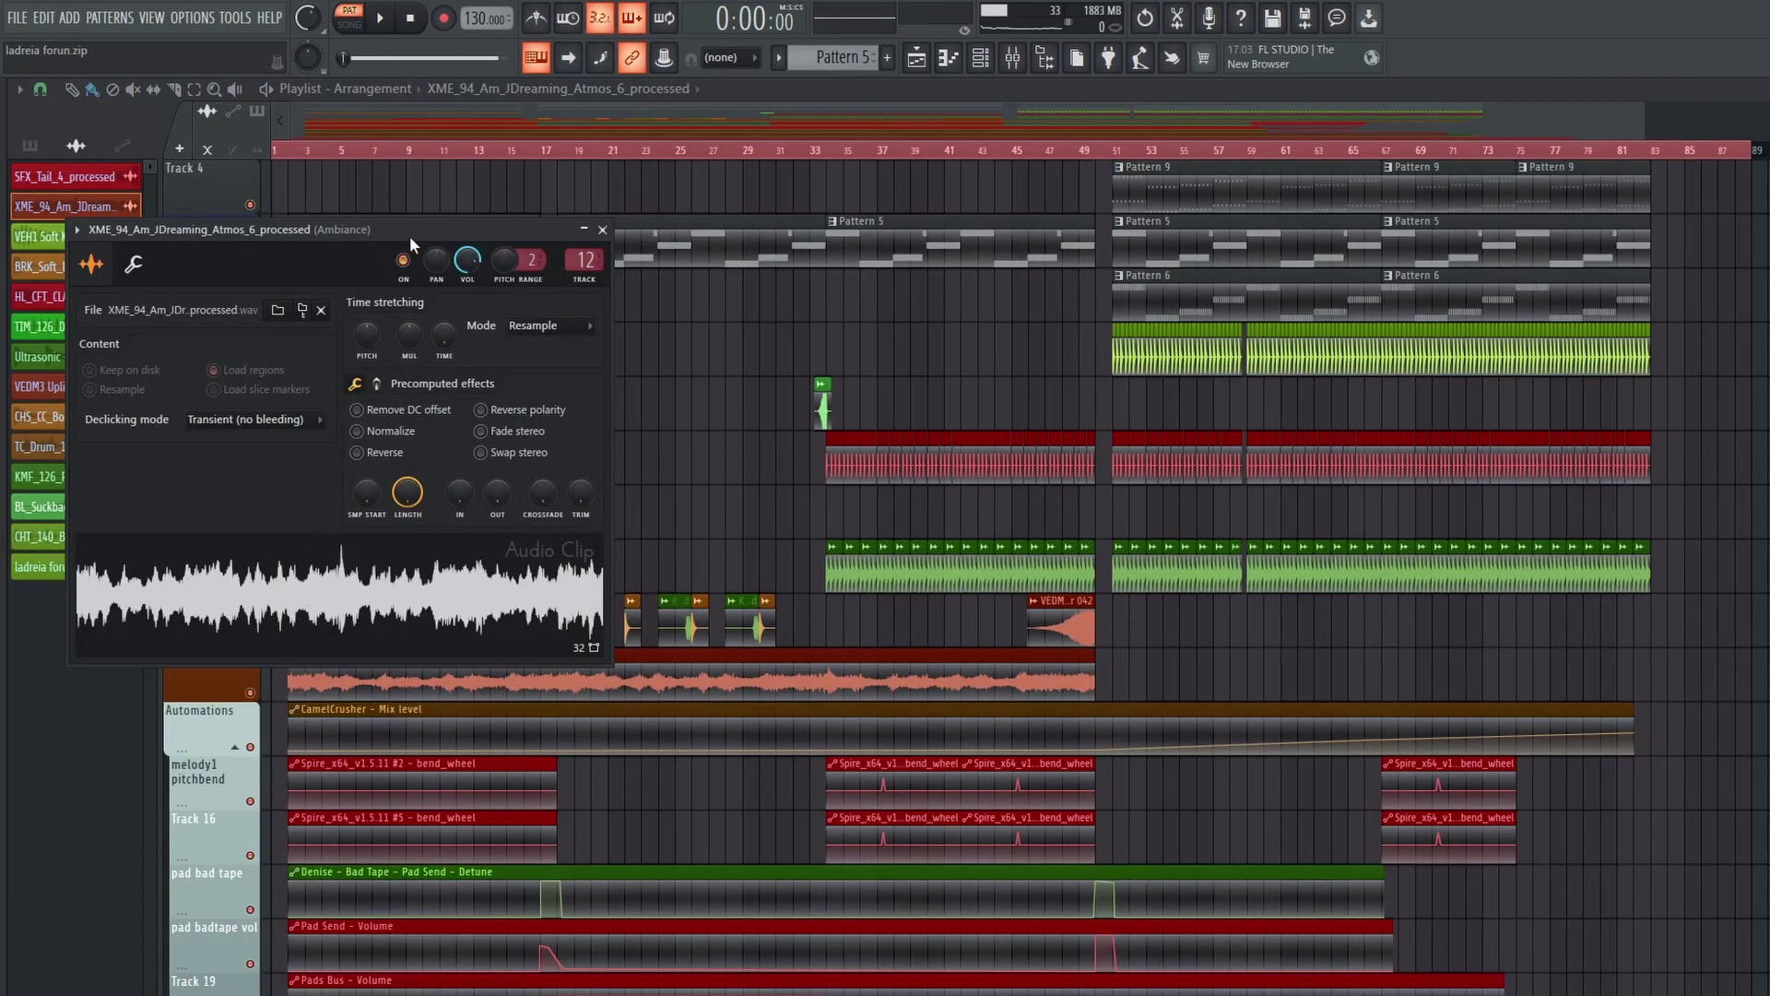
Step: Inspect the sample settings of the Ambiance track's XME_94_Am_JDreaming_Atmos_6 clip and close them
drag(413, 233, 798, 264)
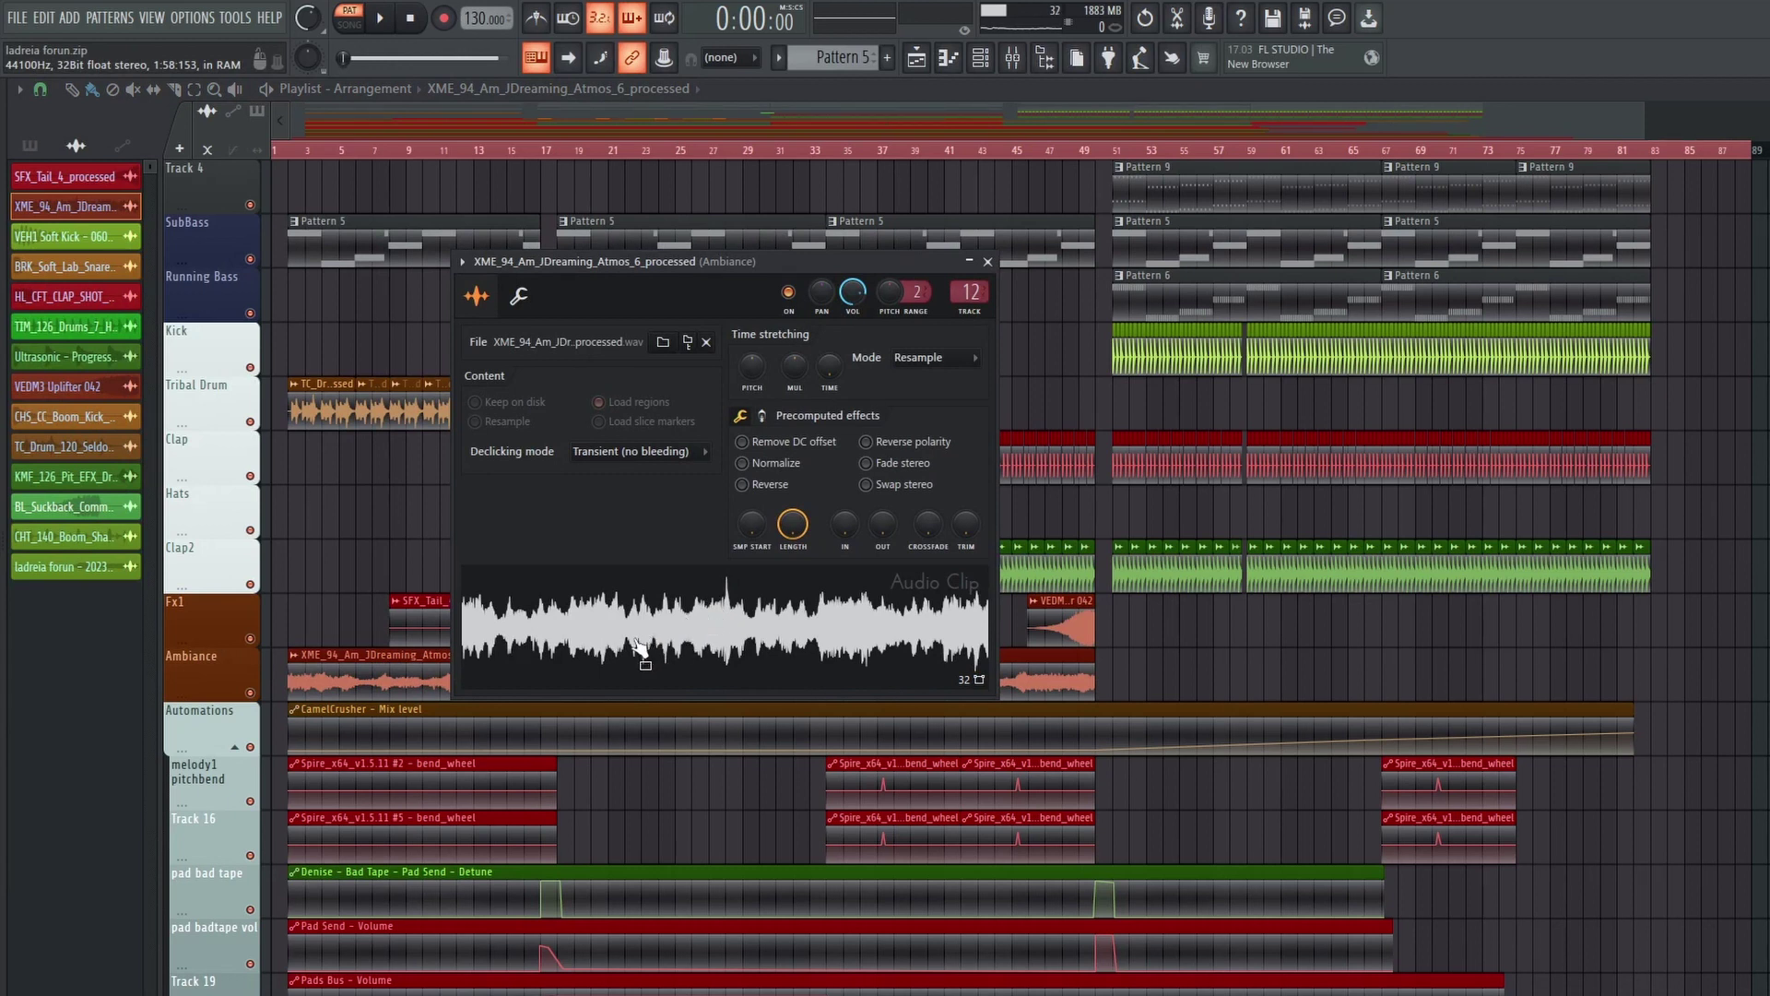
click(988, 261)
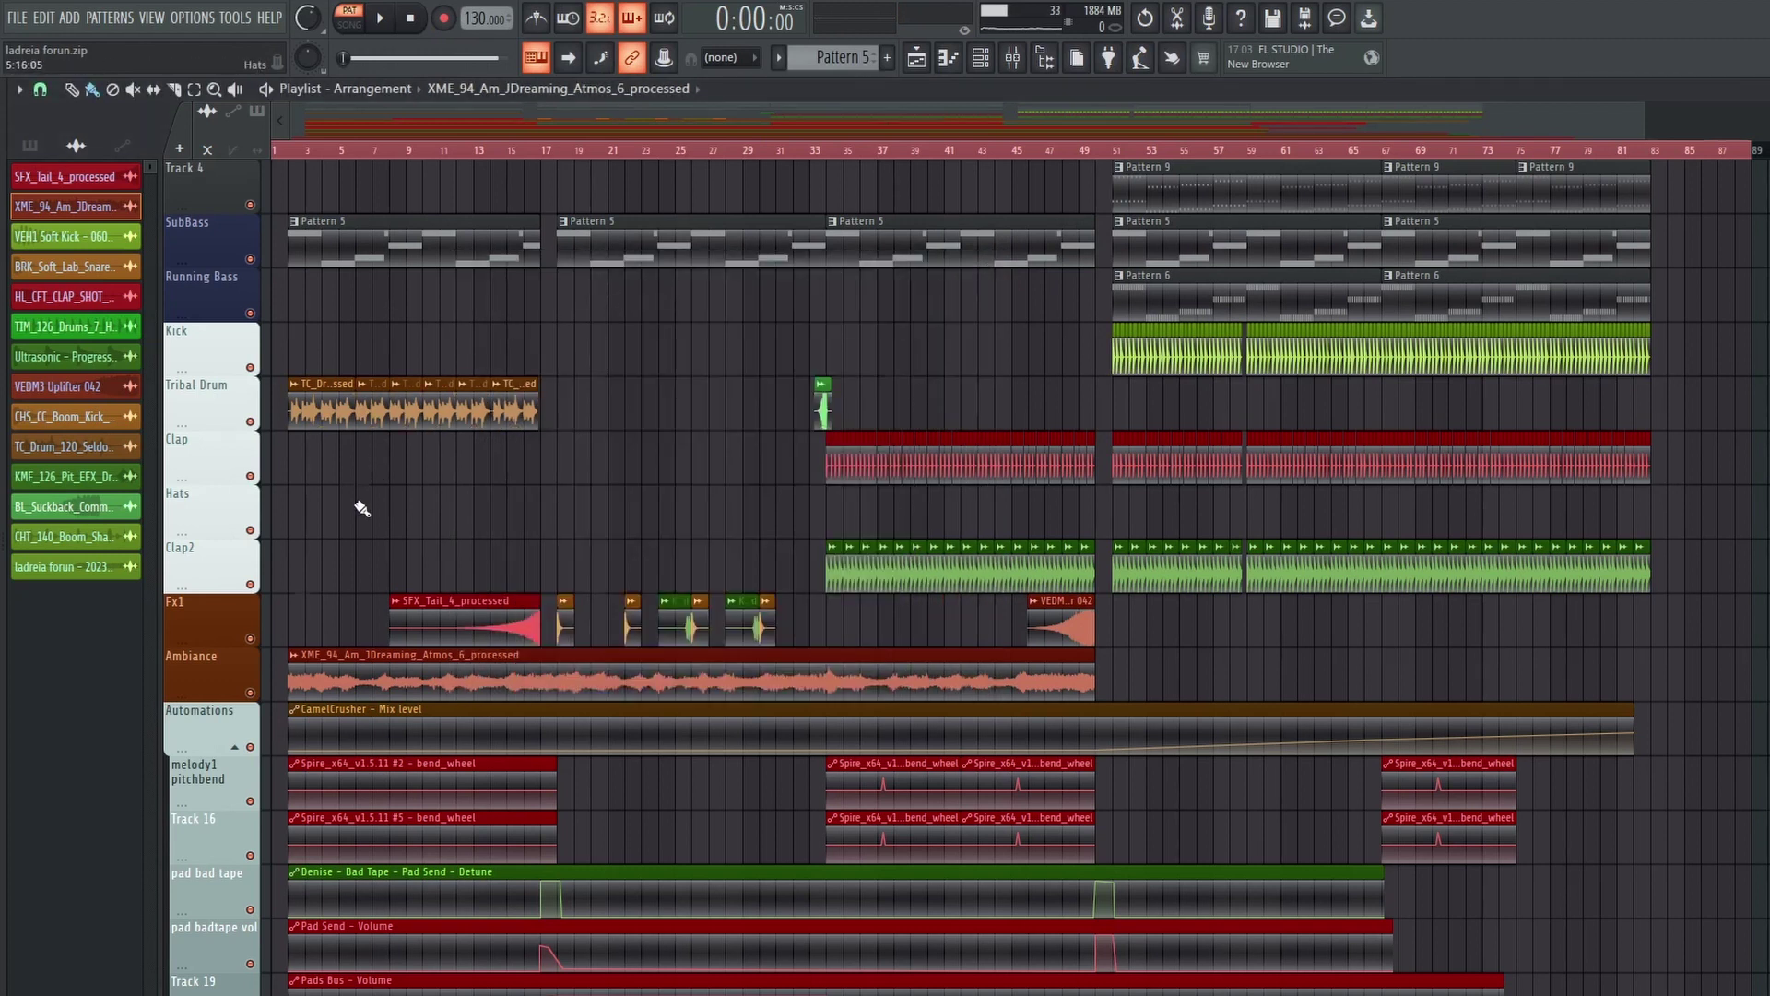
scroll(361, 509, down, 1)
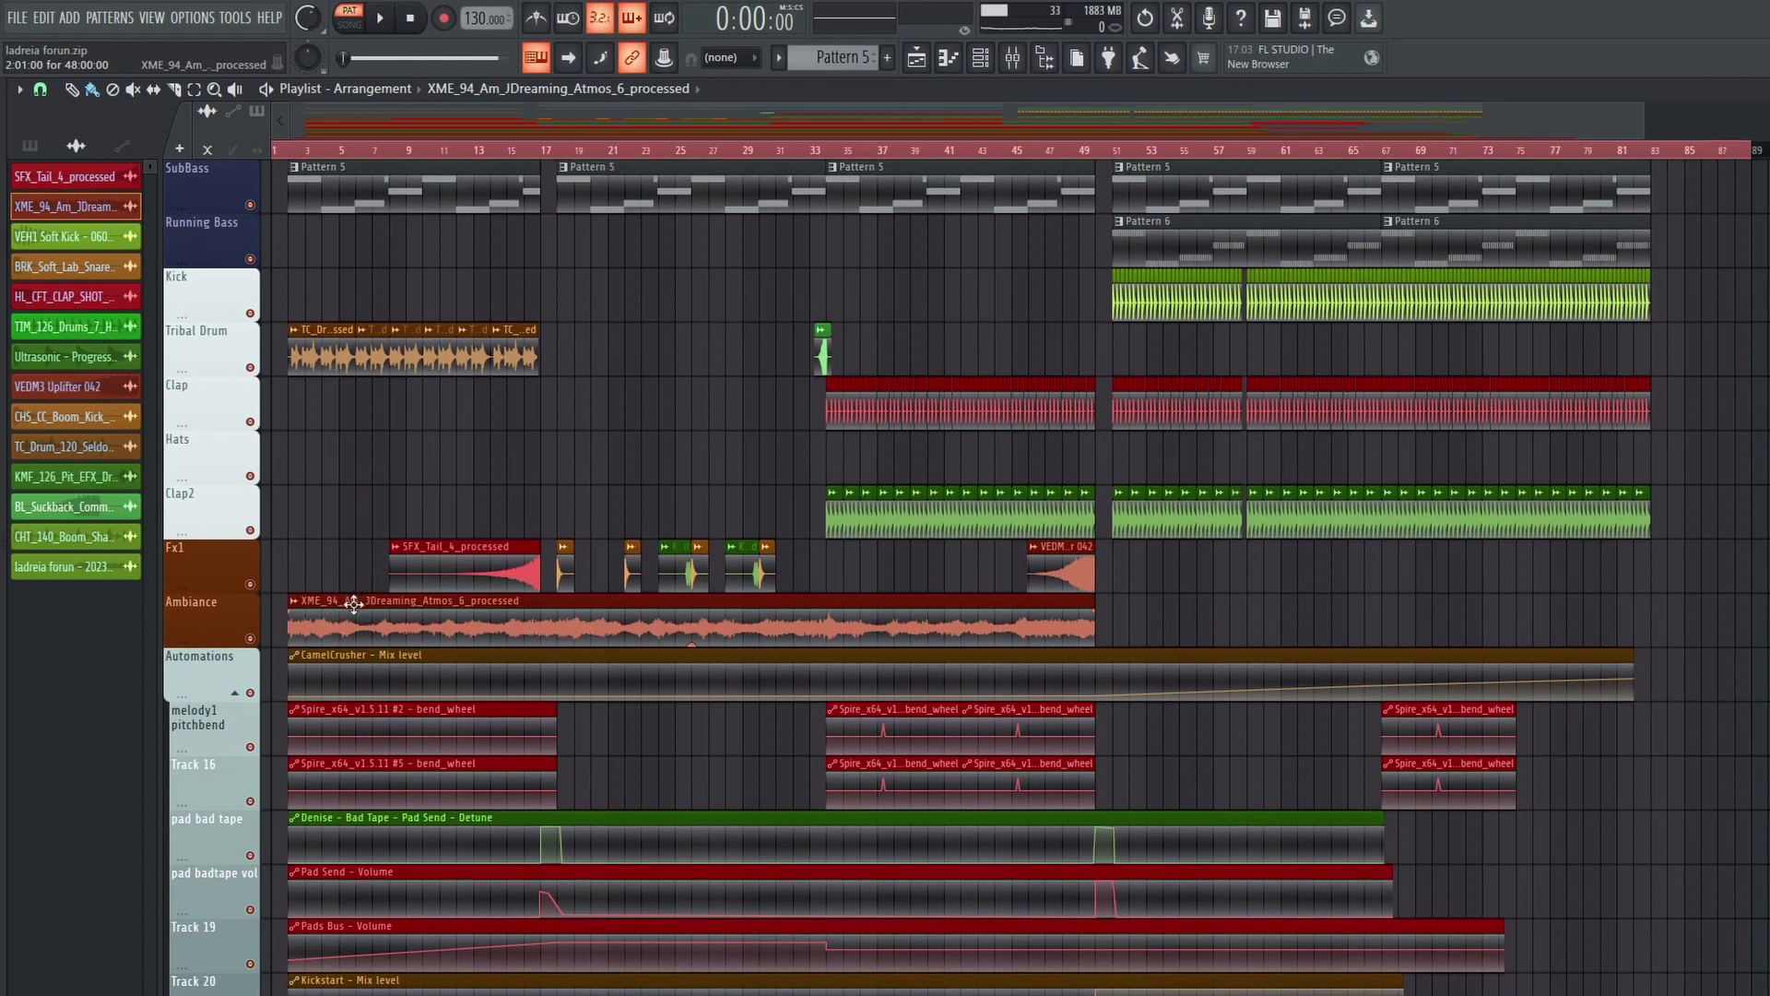
Step: Open the Tribal Drum track's TC_Drum_120_Seldom_top clip and preview its sample
scroll(342, 627, up, 2)
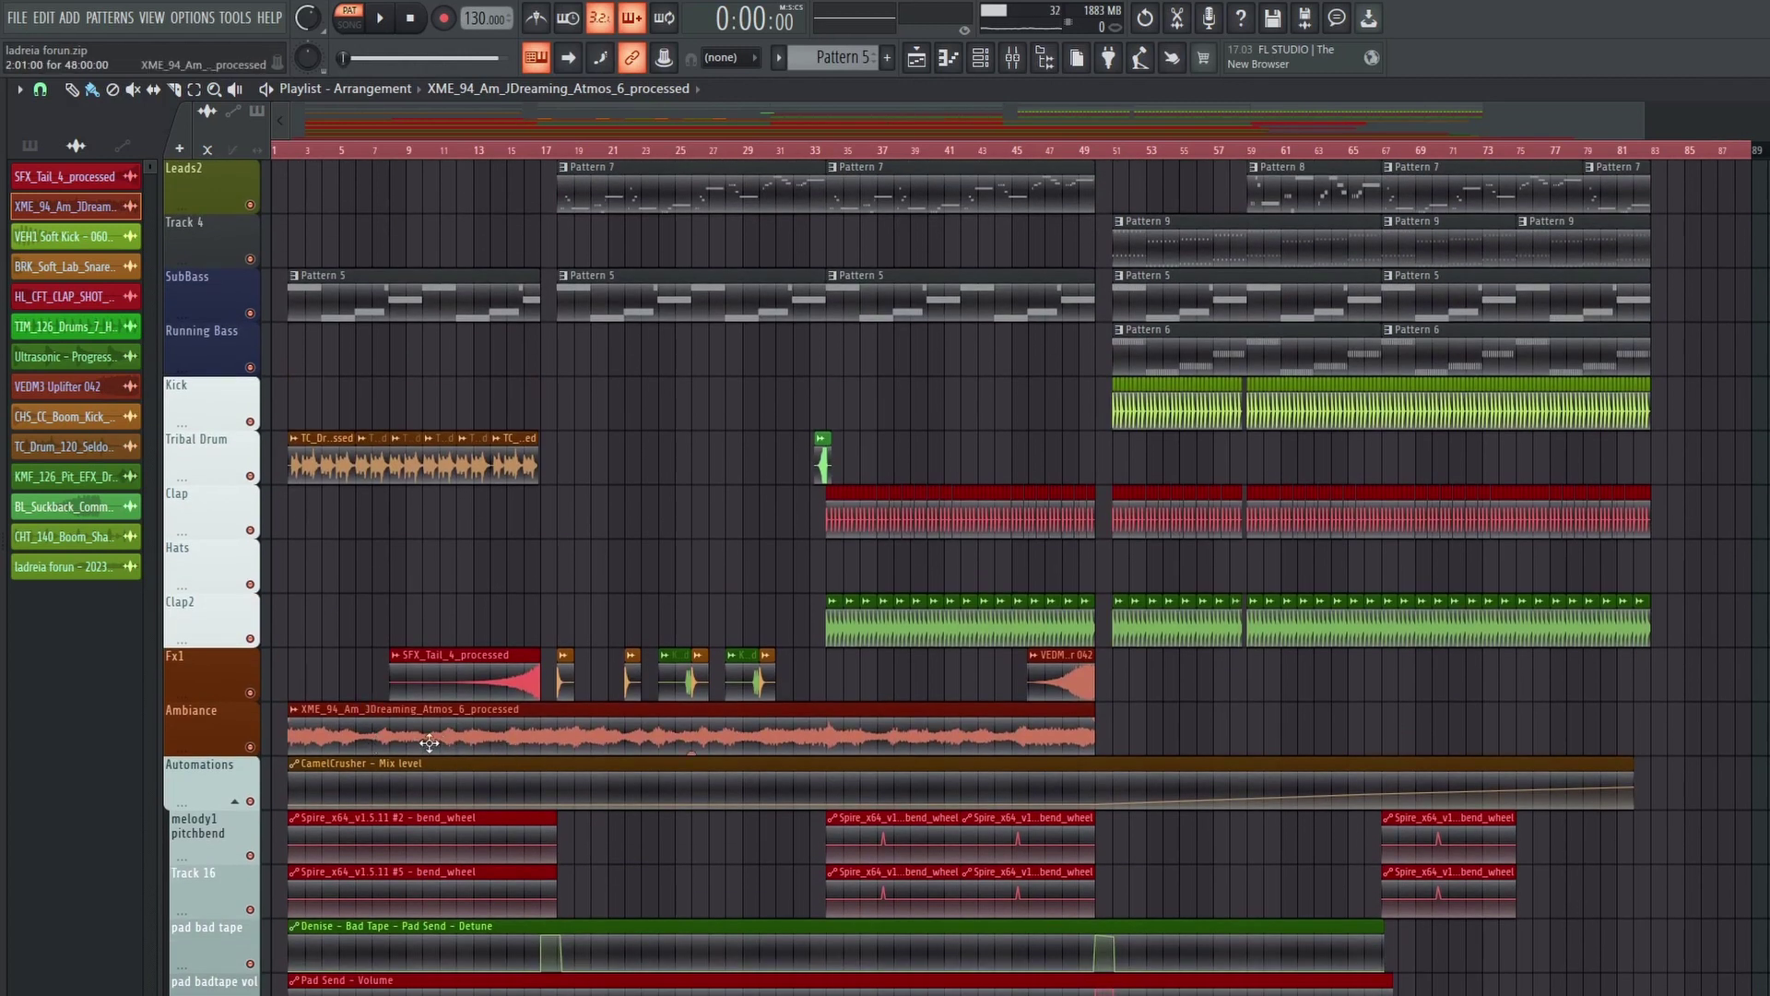
scroll(311, 574, up, 2)
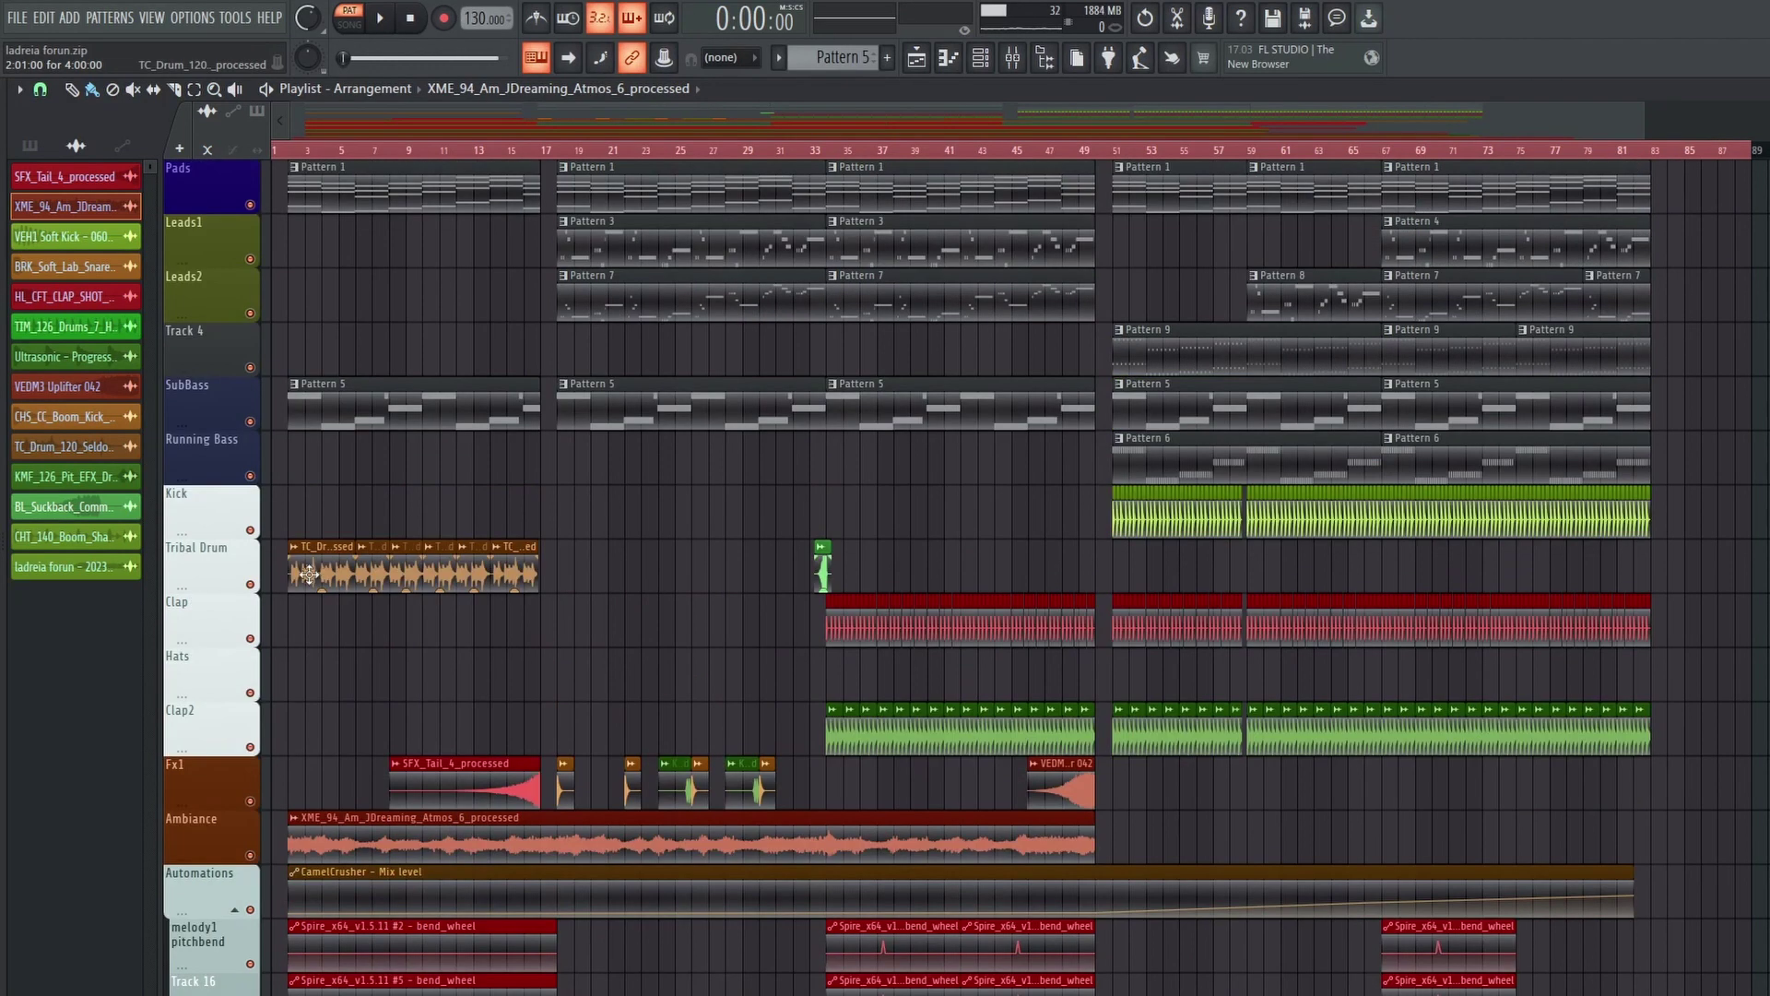
double_click(309, 574)
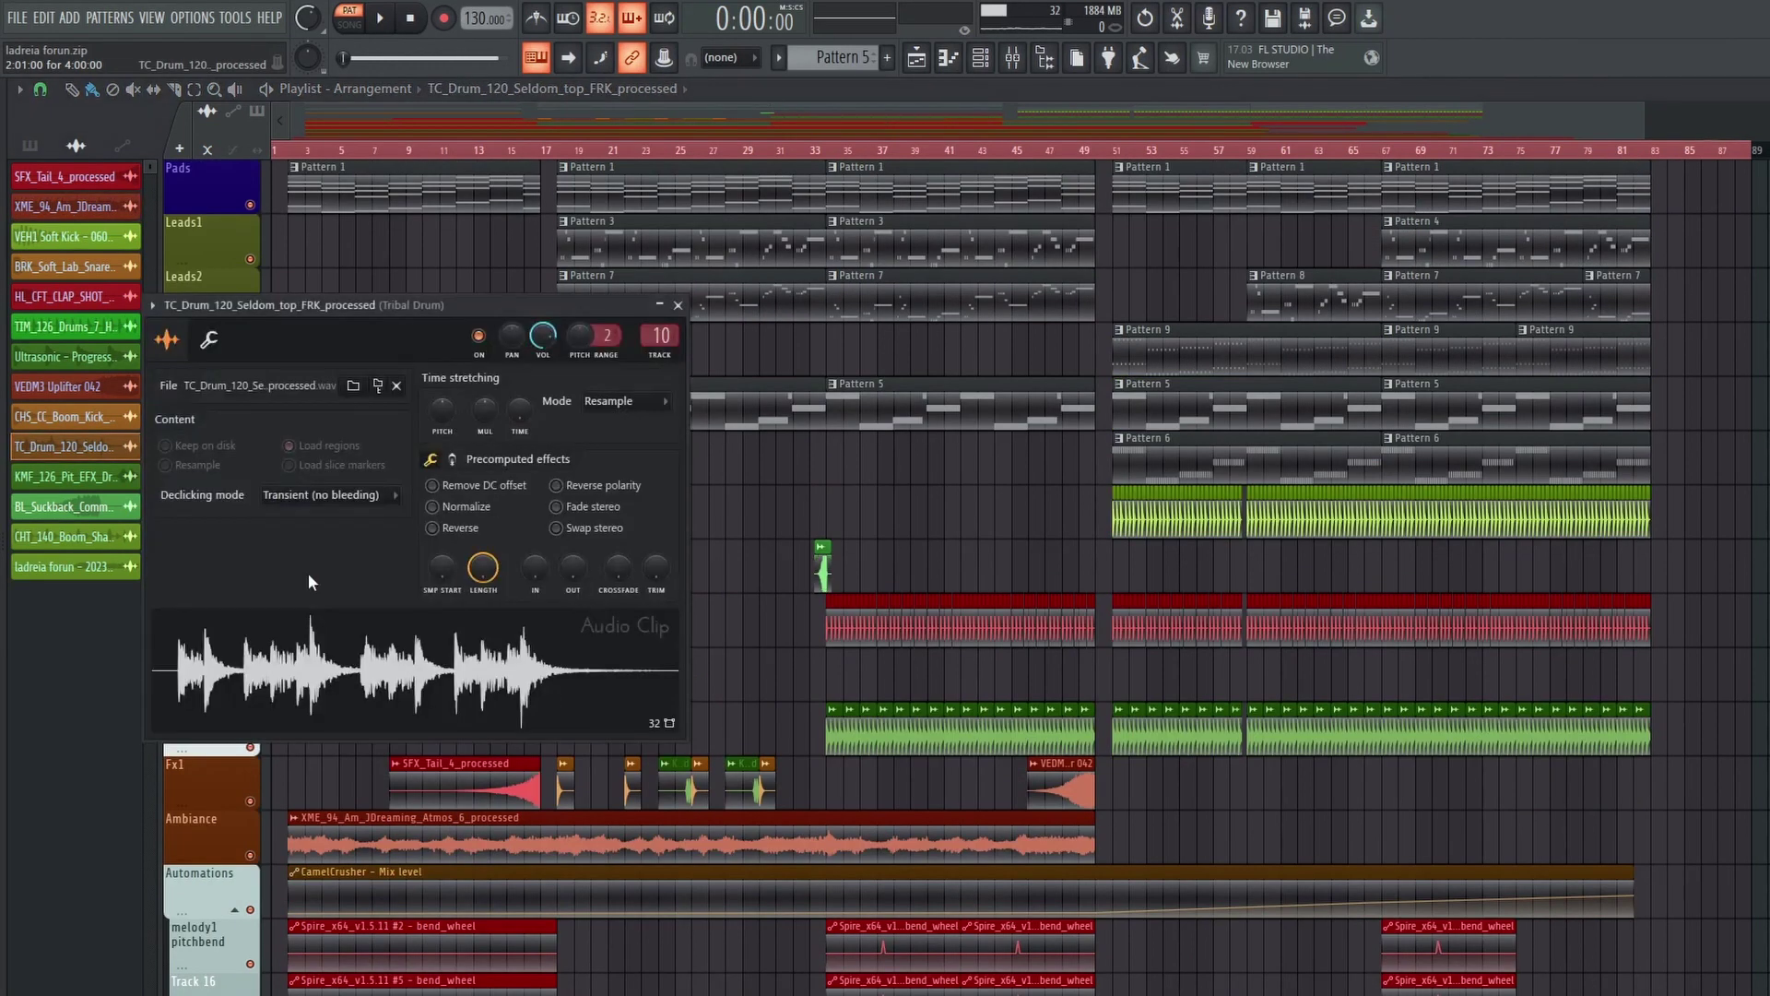
click(300, 682)
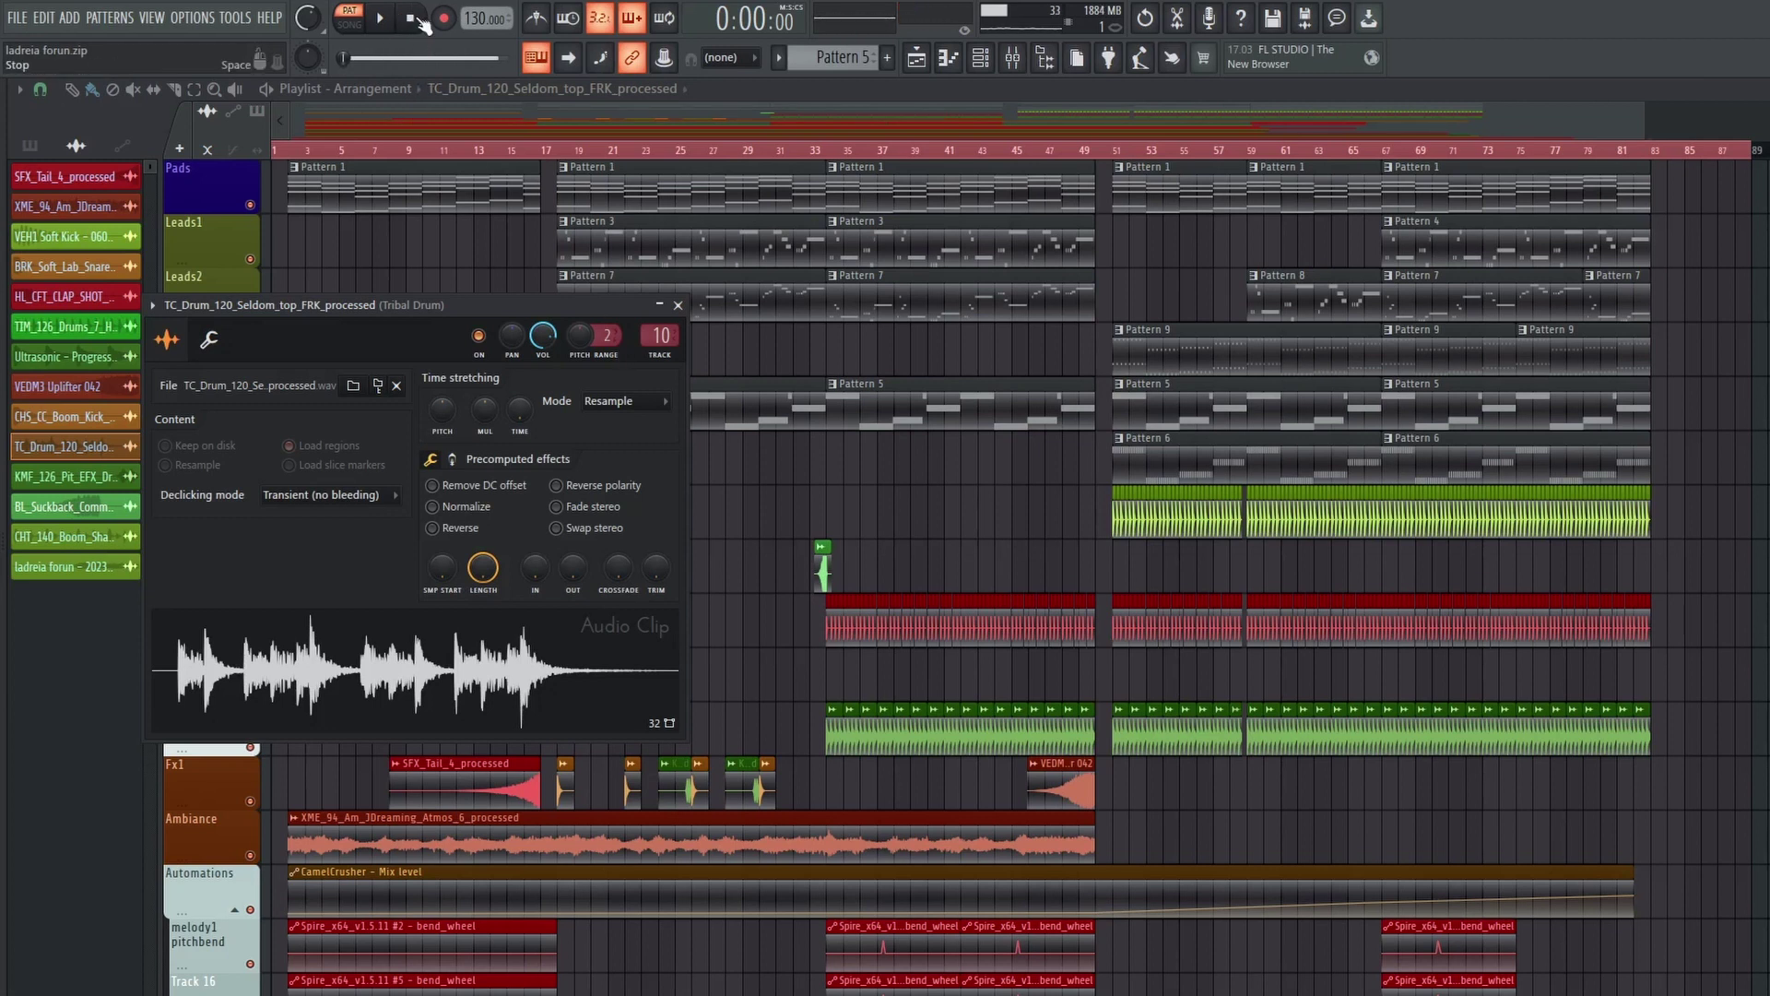
Step: Play the arrangement's intro in song mode from bar 2, then stop the playback
click(297, 153)
drag(296, 153, 293, 153)
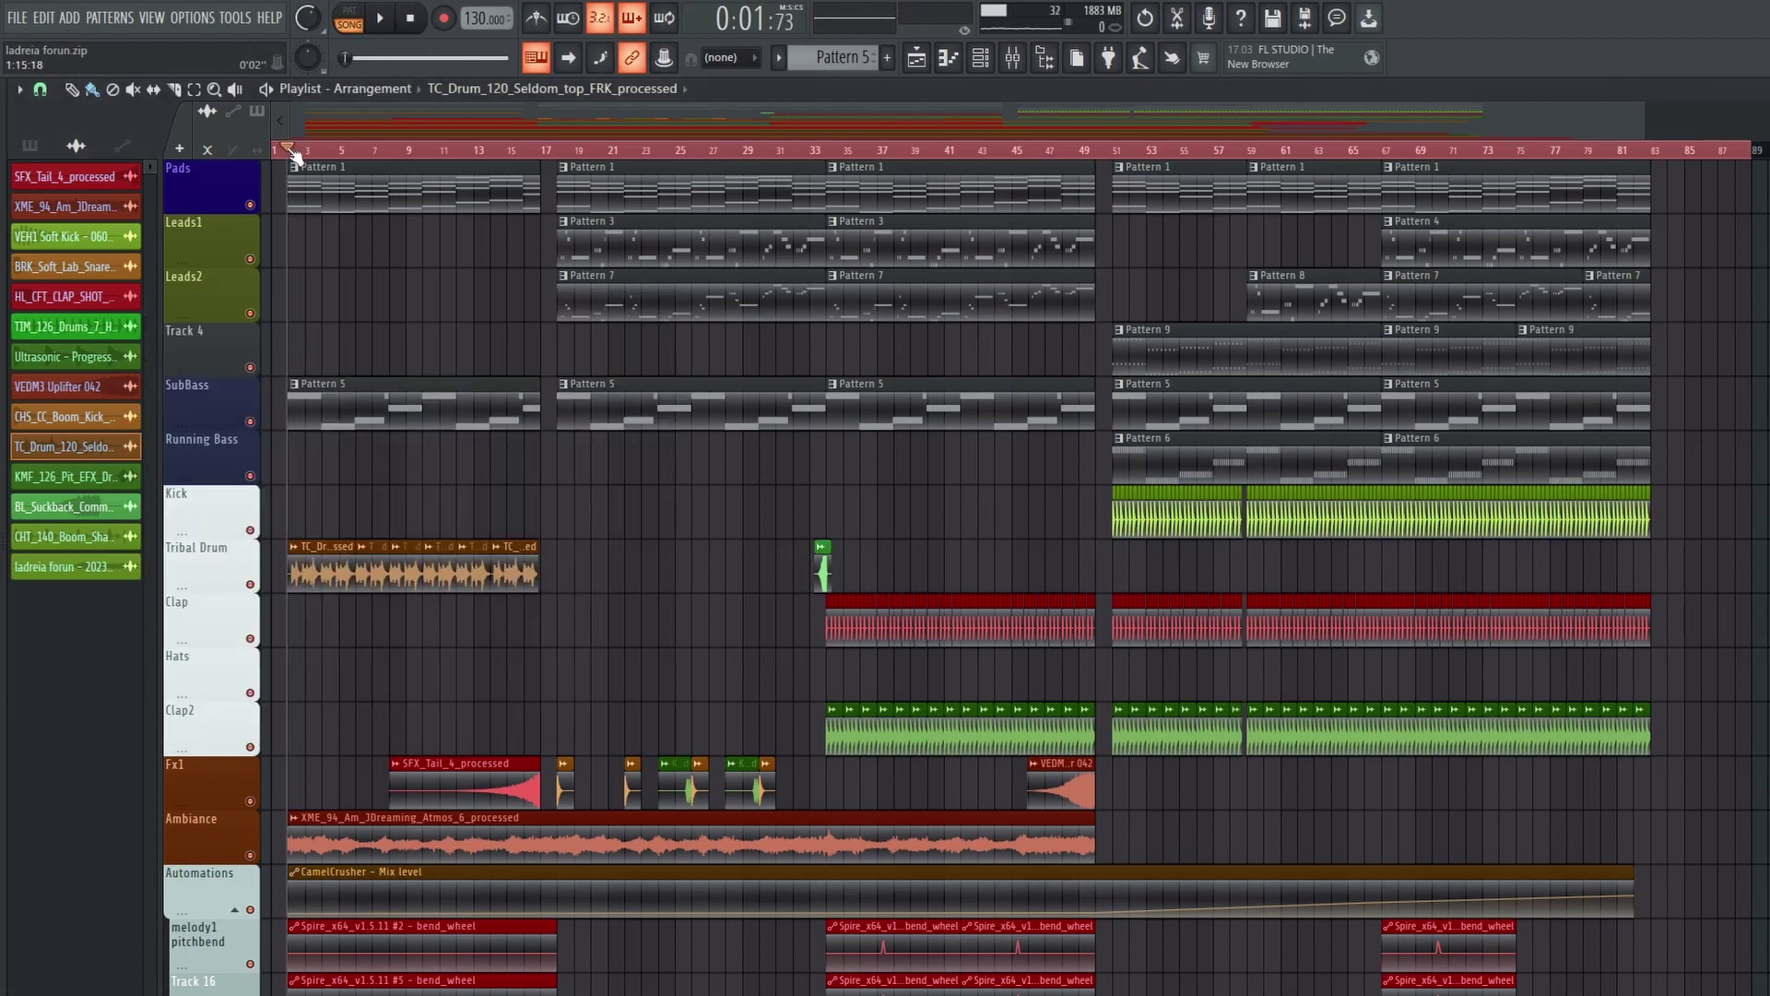
key(space)
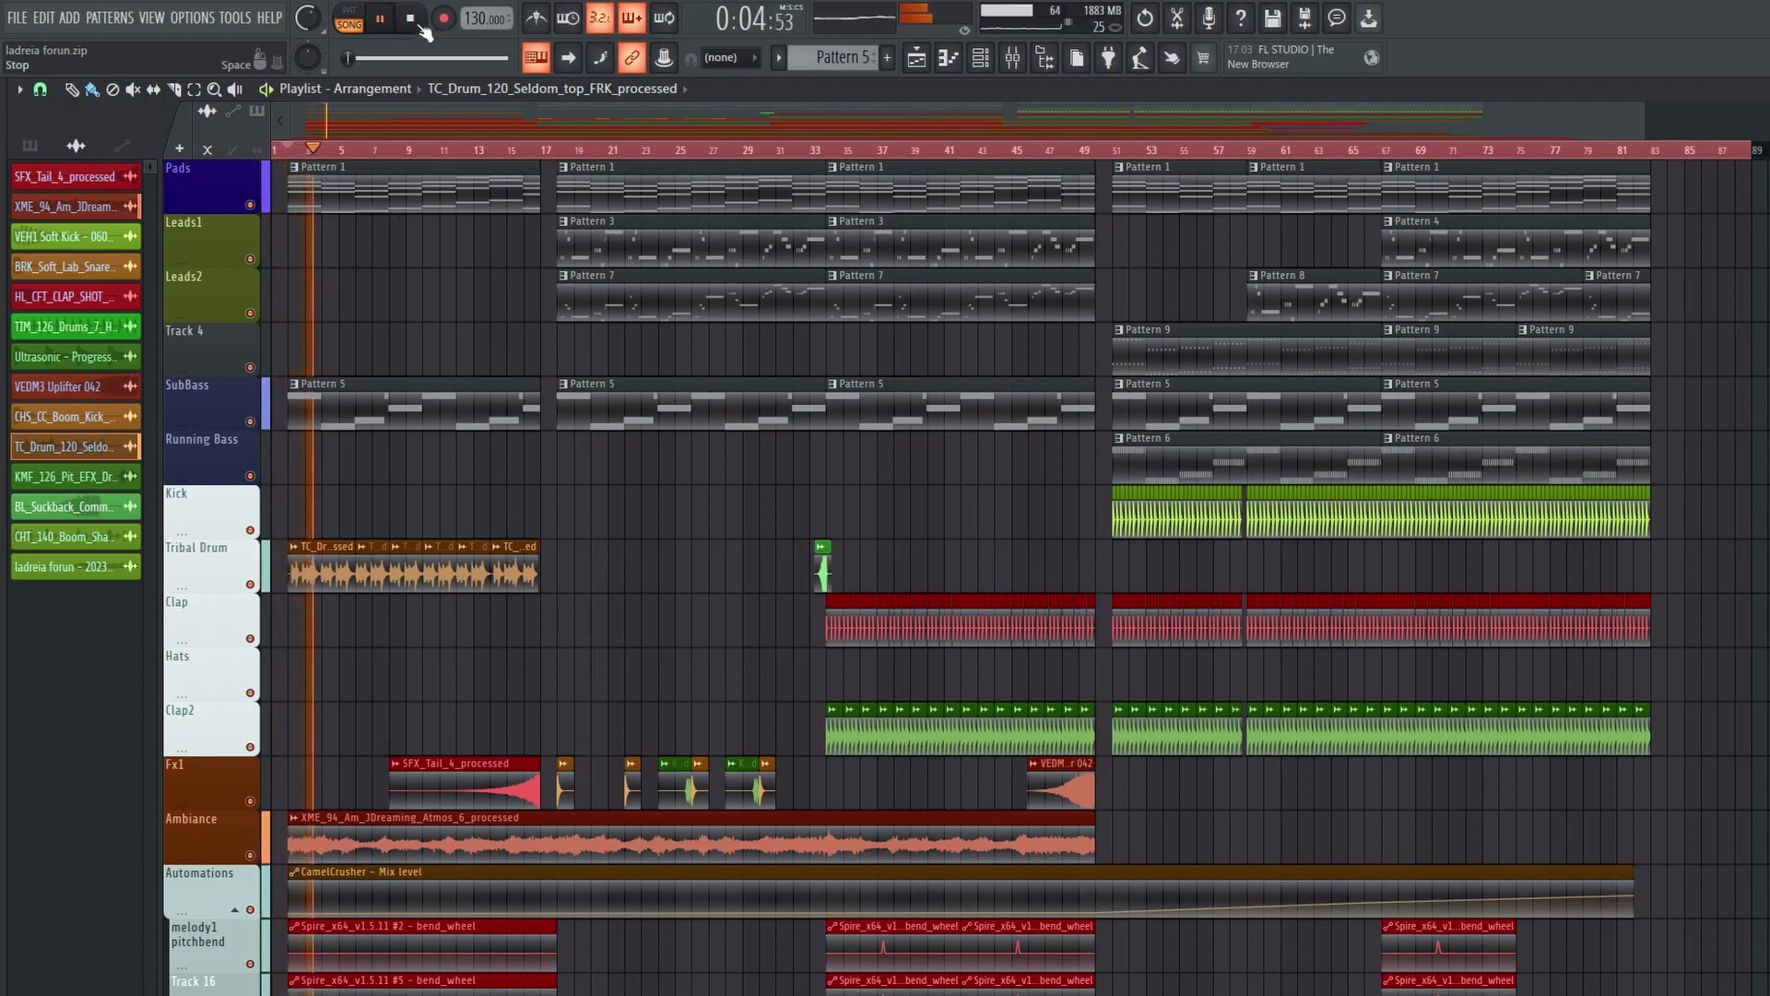
key(space)
Step: Place the playhead at bar 18 and open the Leads1 track's Pattern 3 melody in the piano roll
click(581, 140)
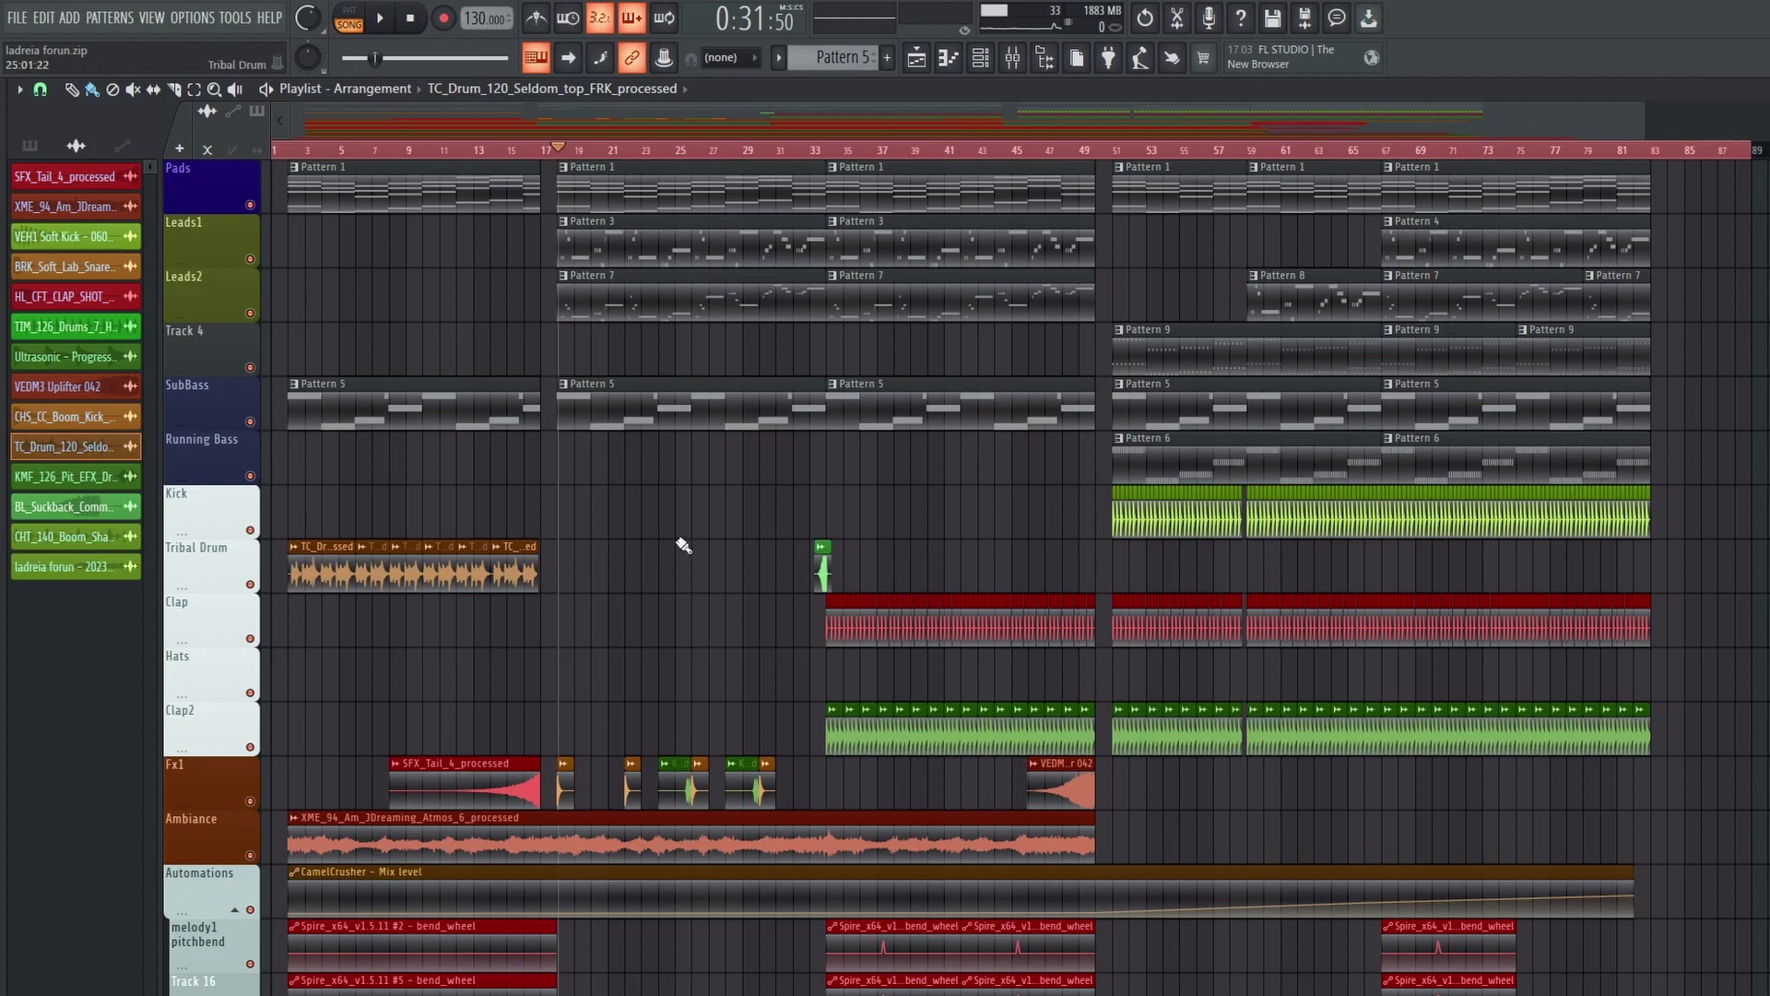
ctrl+scroll(619, 426, up, 3)
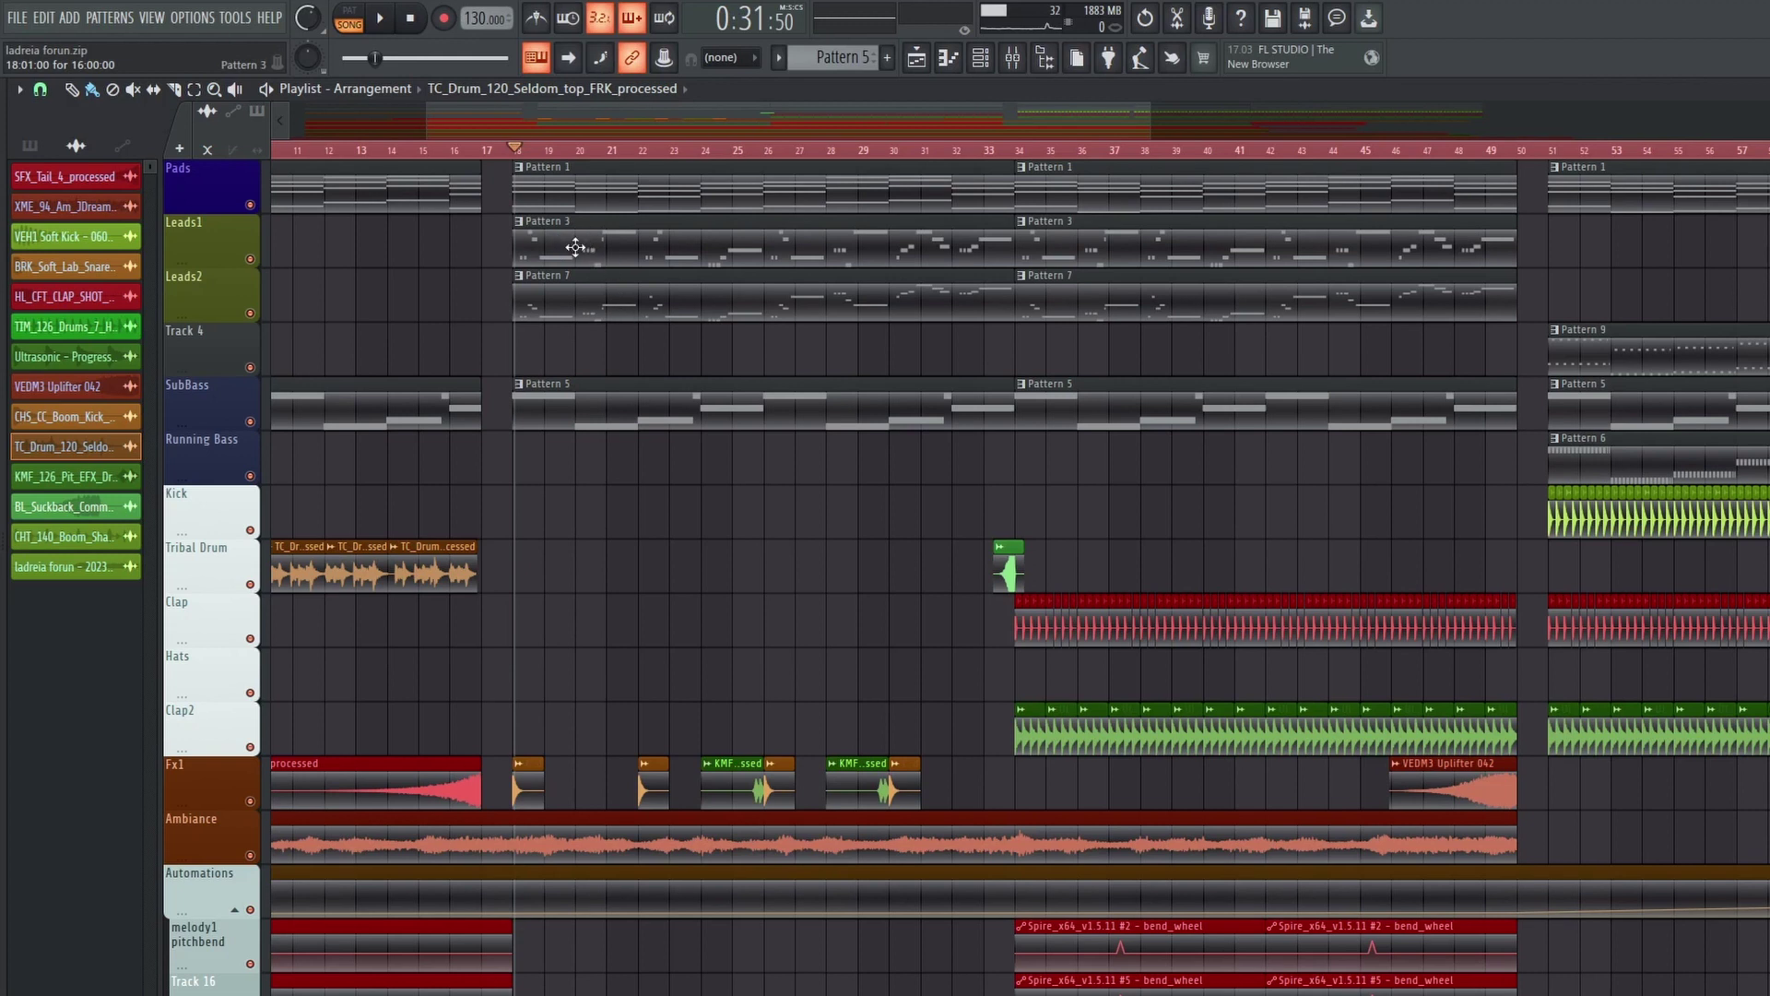
click(576, 247)
click(596, 316)
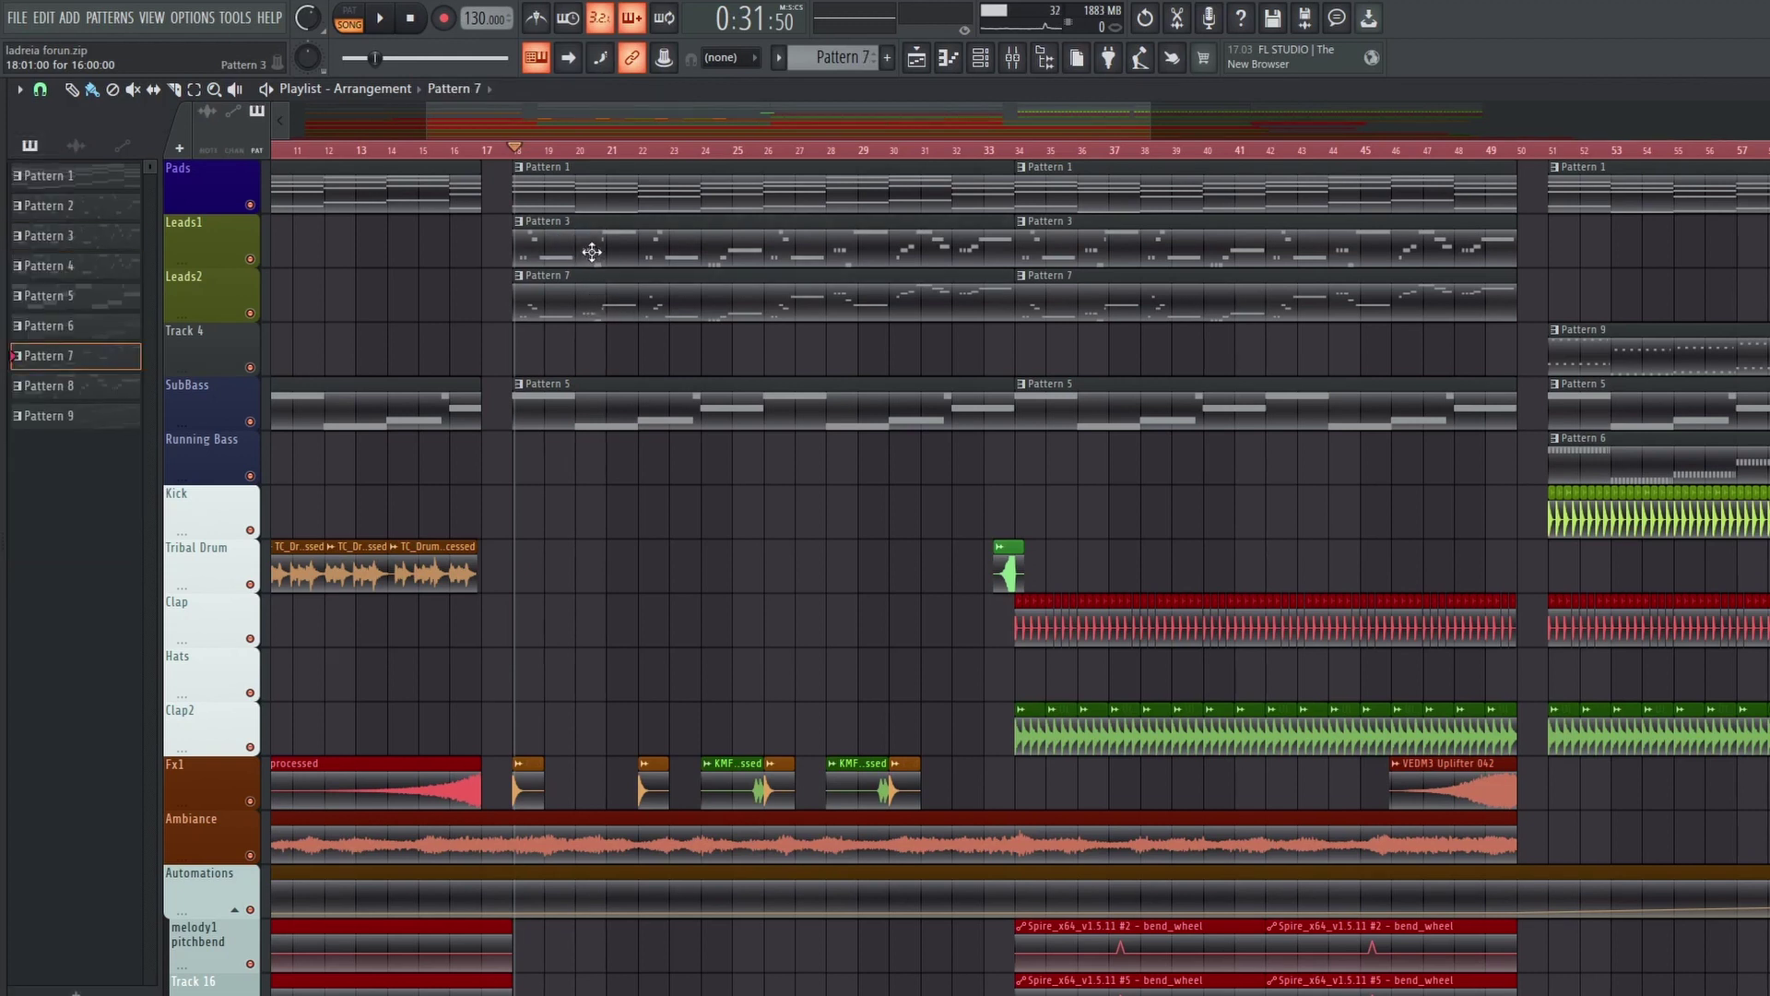
click(592, 251)
double_click(592, 251)
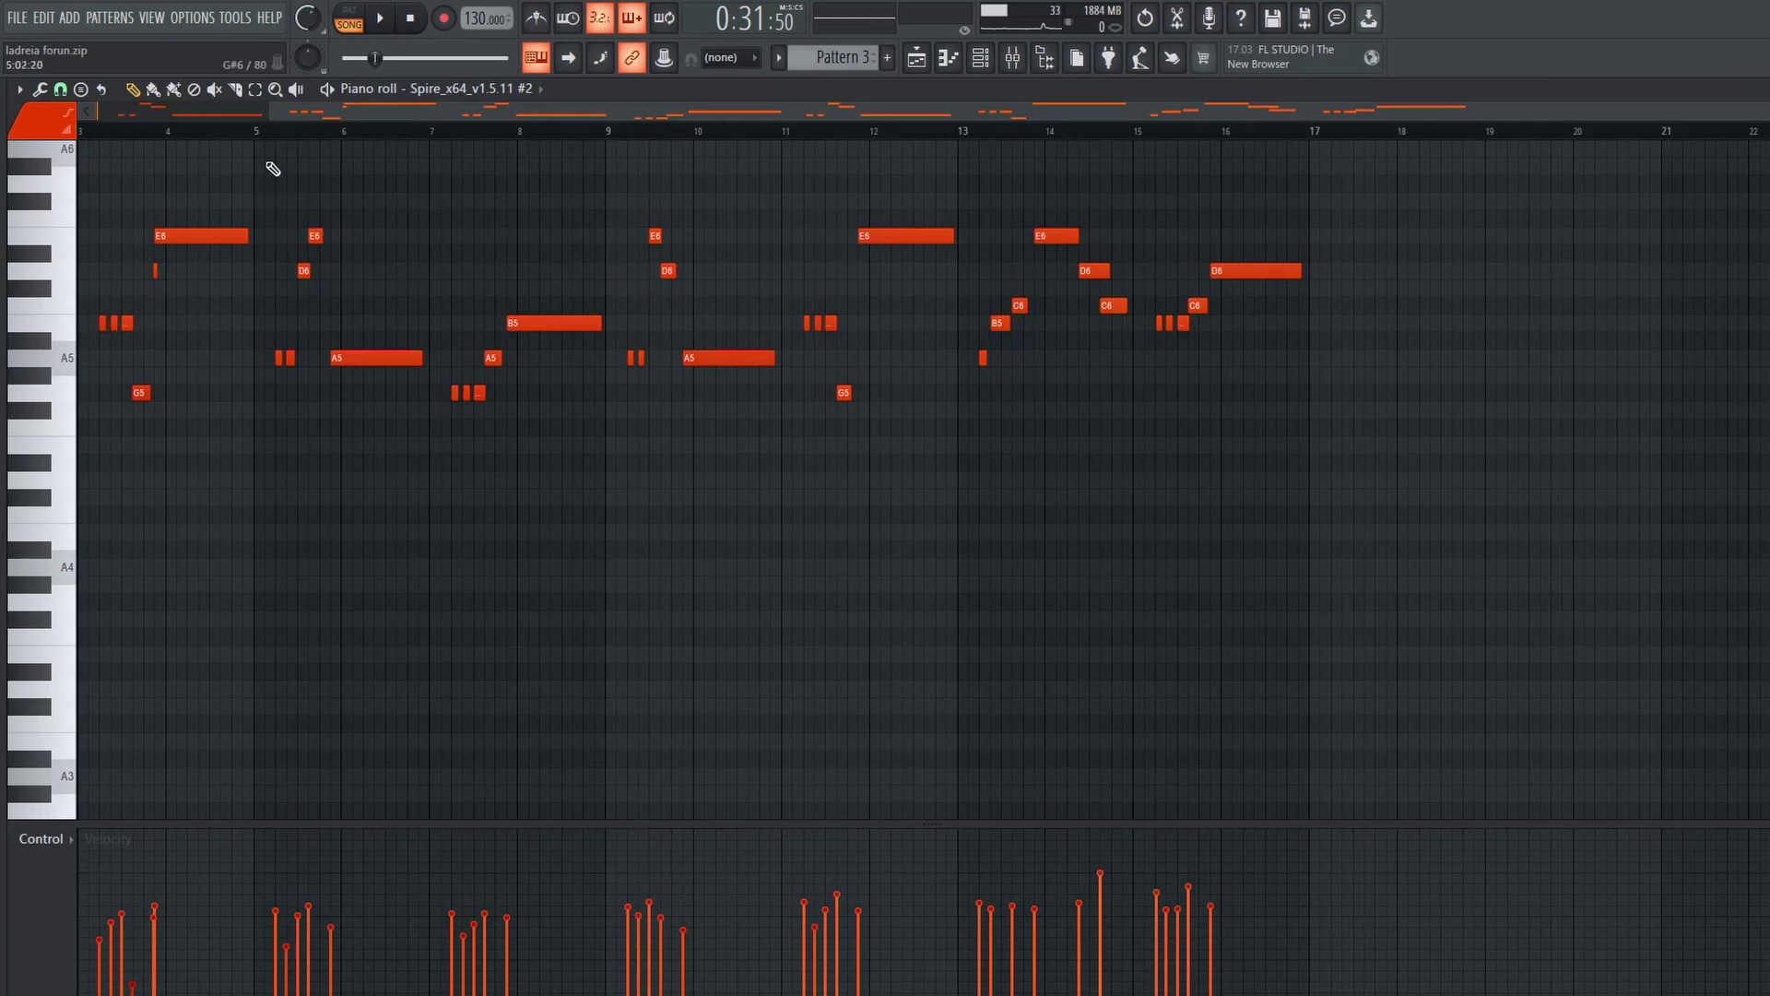
scroll(277, 231, up, 4)
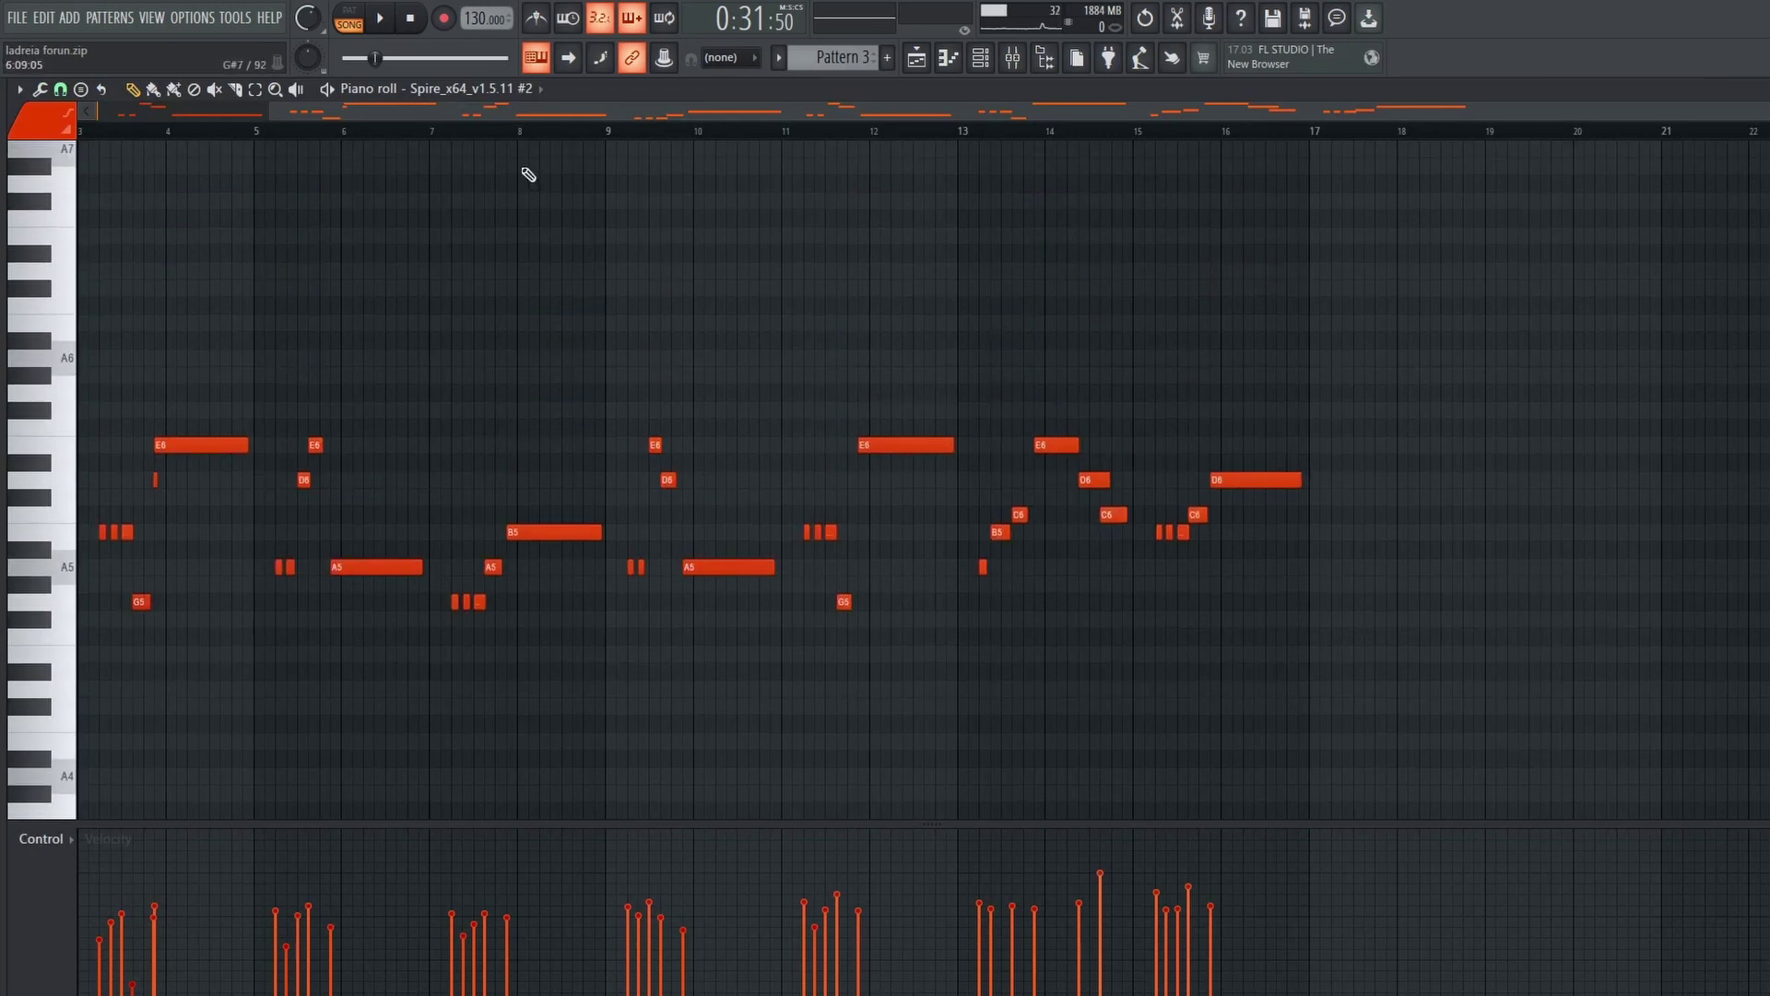
Step: Open the Leads1 track's Spire #2 synth from the channel rack, inspect its LD Laydown HT preset, and close both
click(981, 57)
click(482, 365)
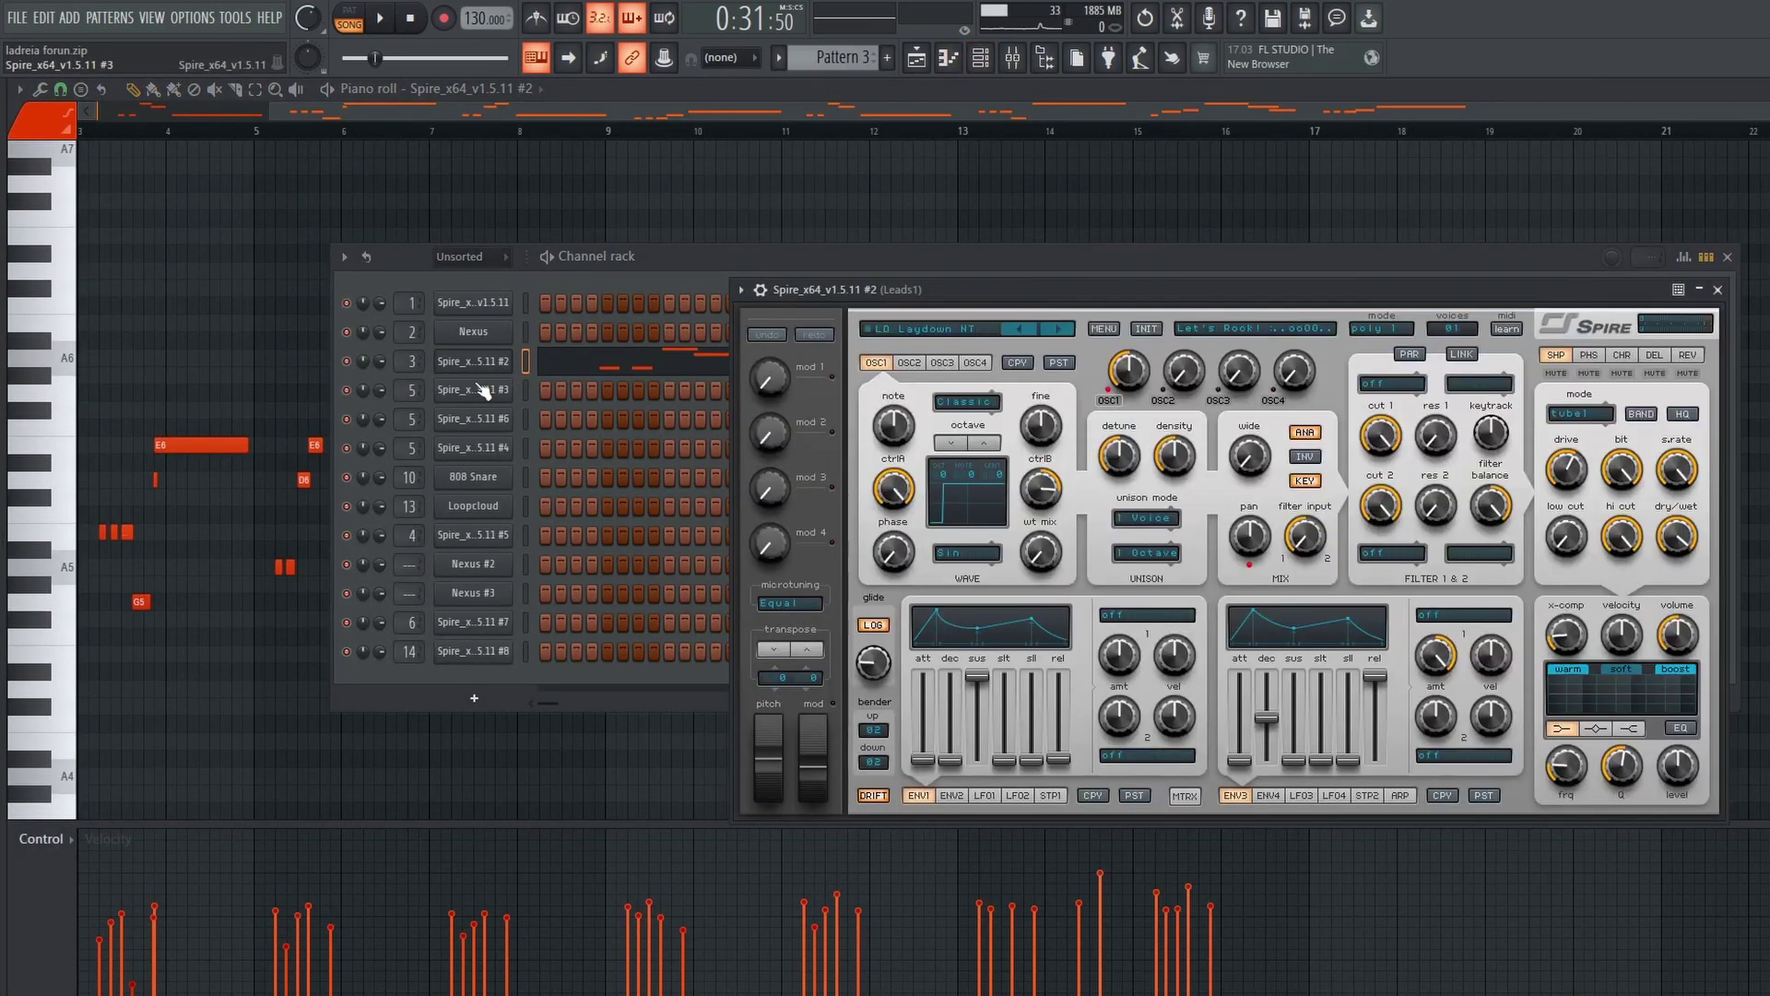
drag(1007, 292, 1007, 341)
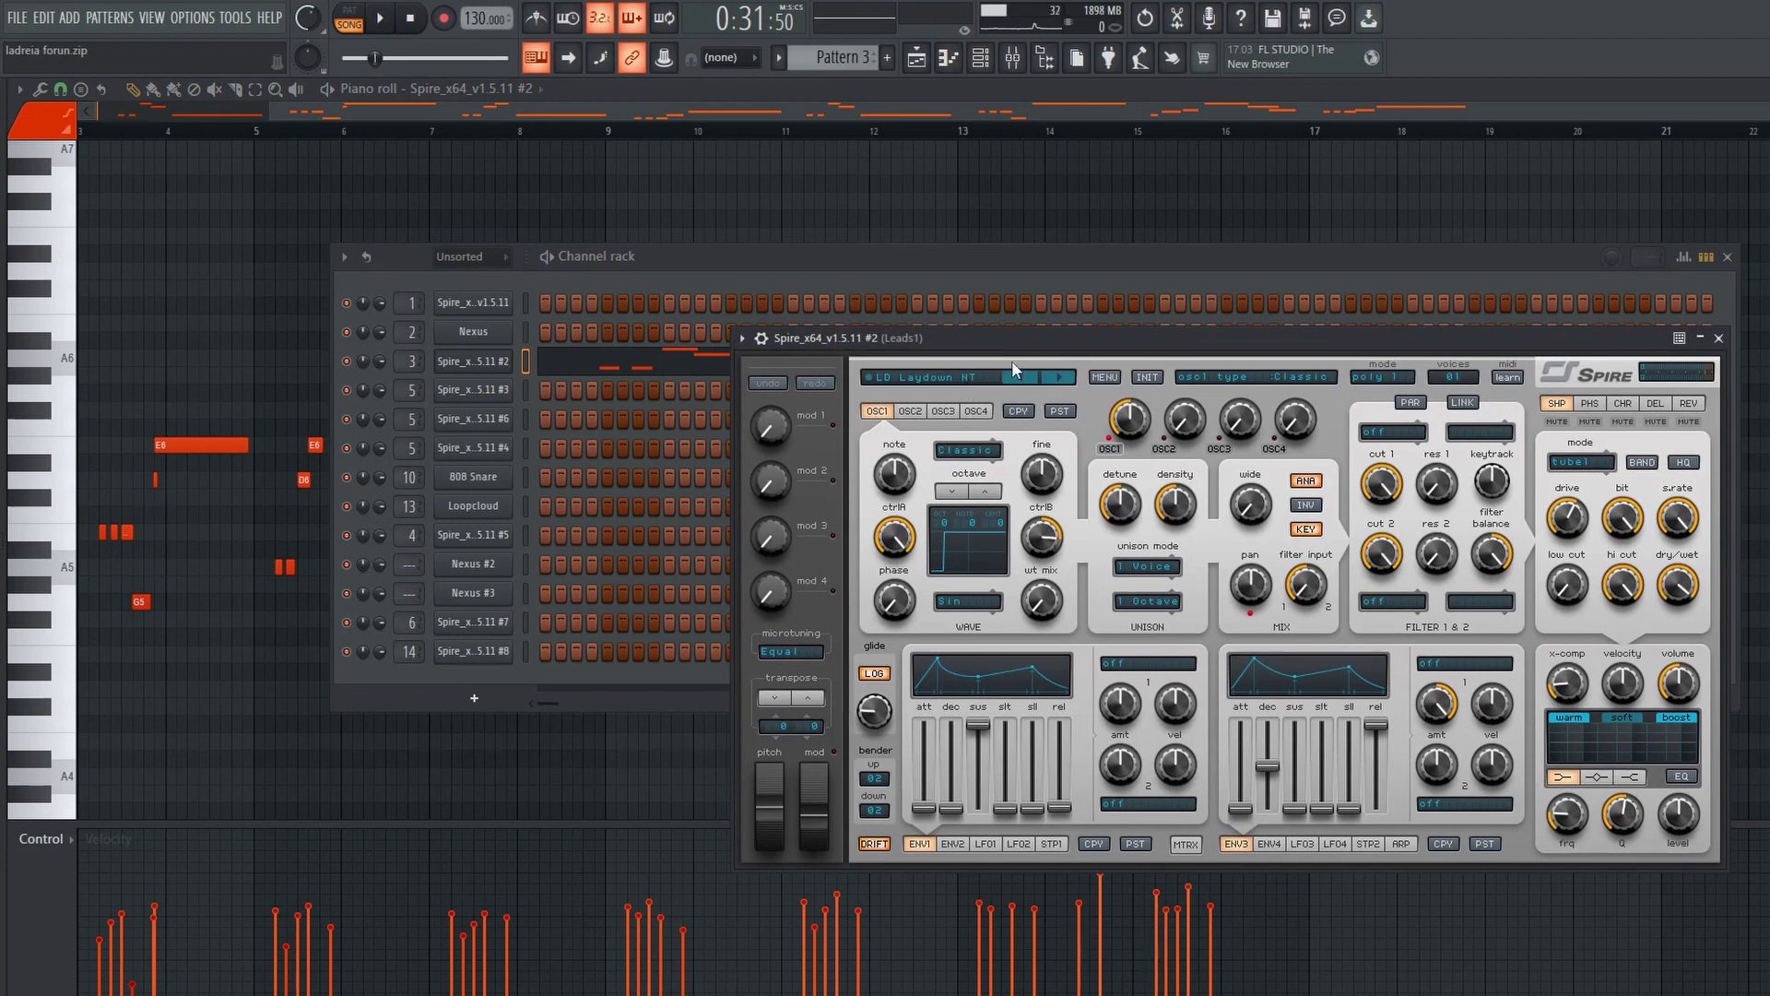
click(1718, 338)
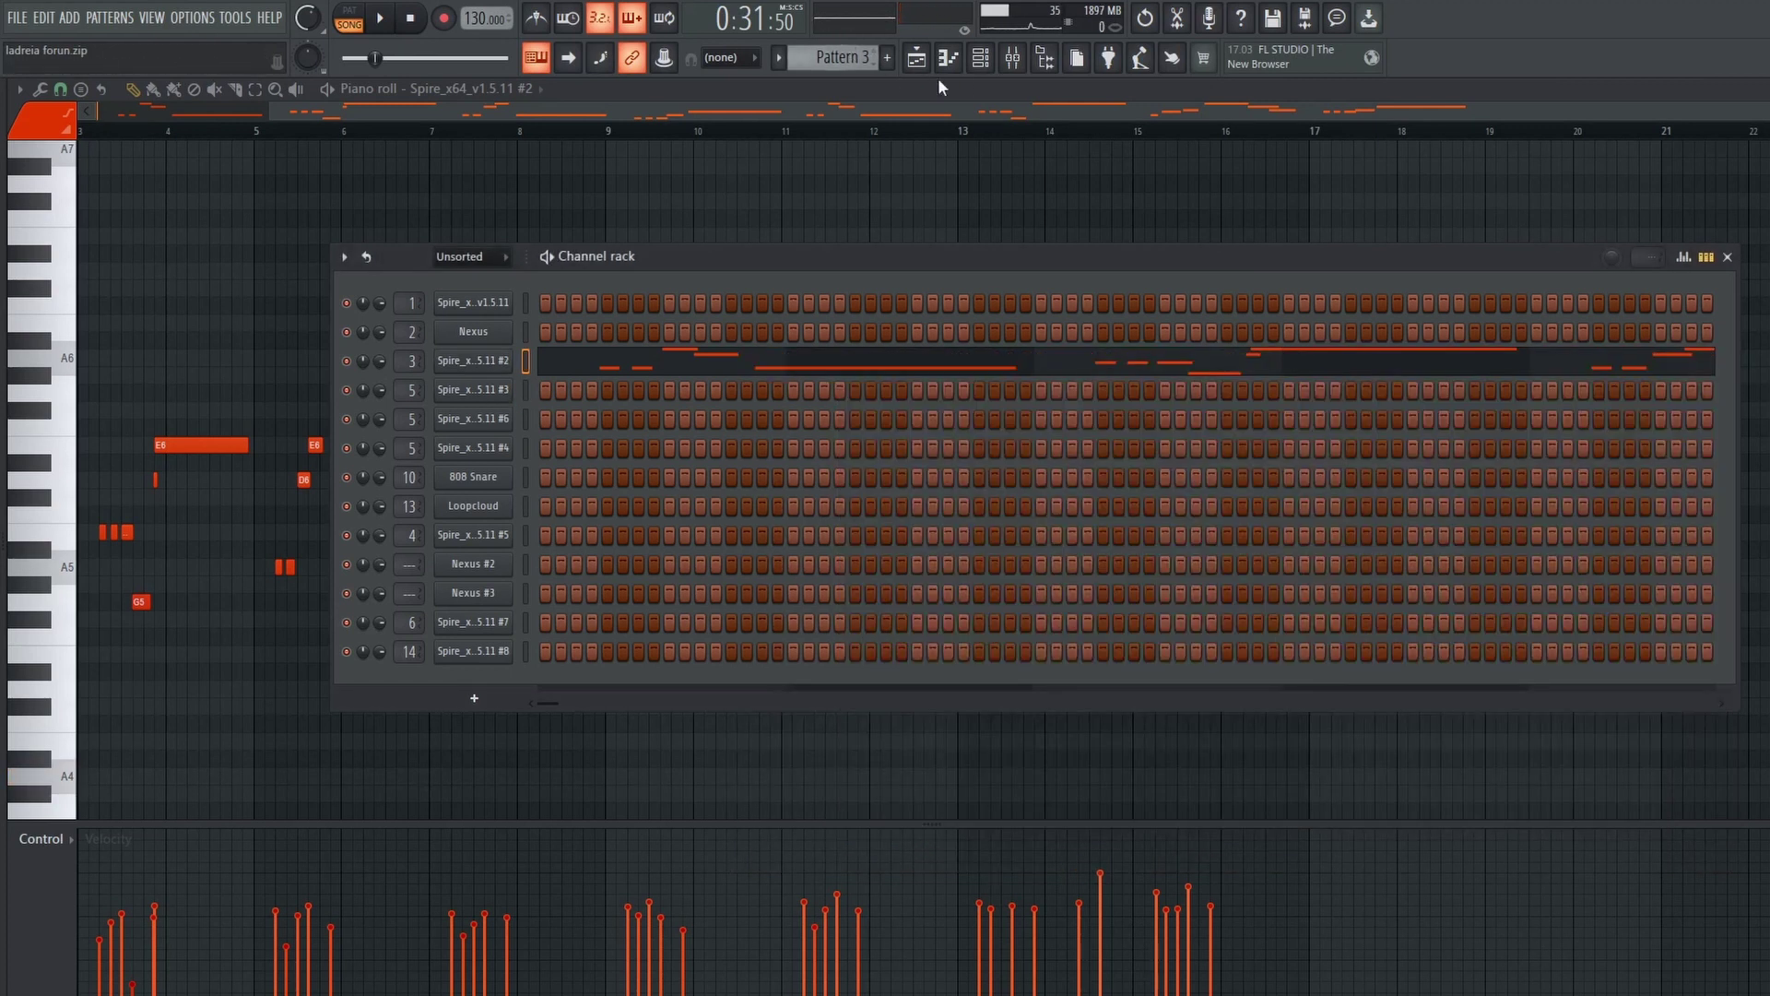
click(980, 57)
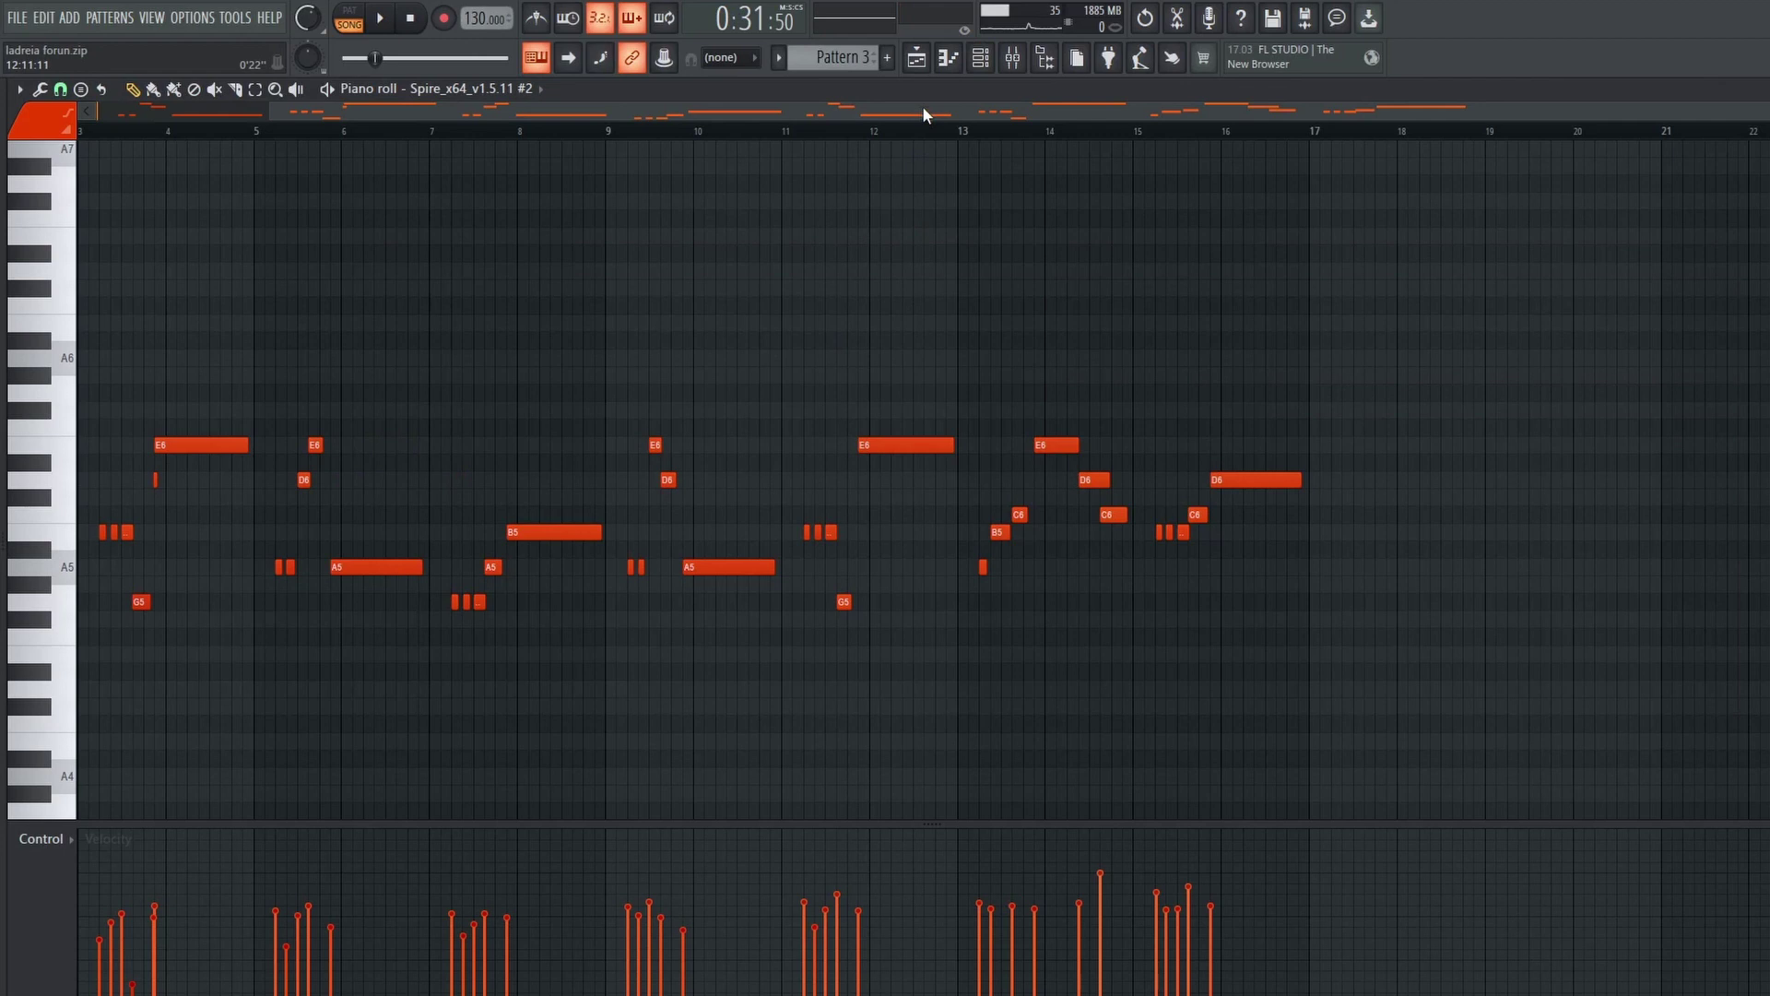
Step: Open the Leads2 track's Pattern 7 melody in the piano roll and bring up its Spire #5 synth preset
click(917, 57)
double_click(759, 301)
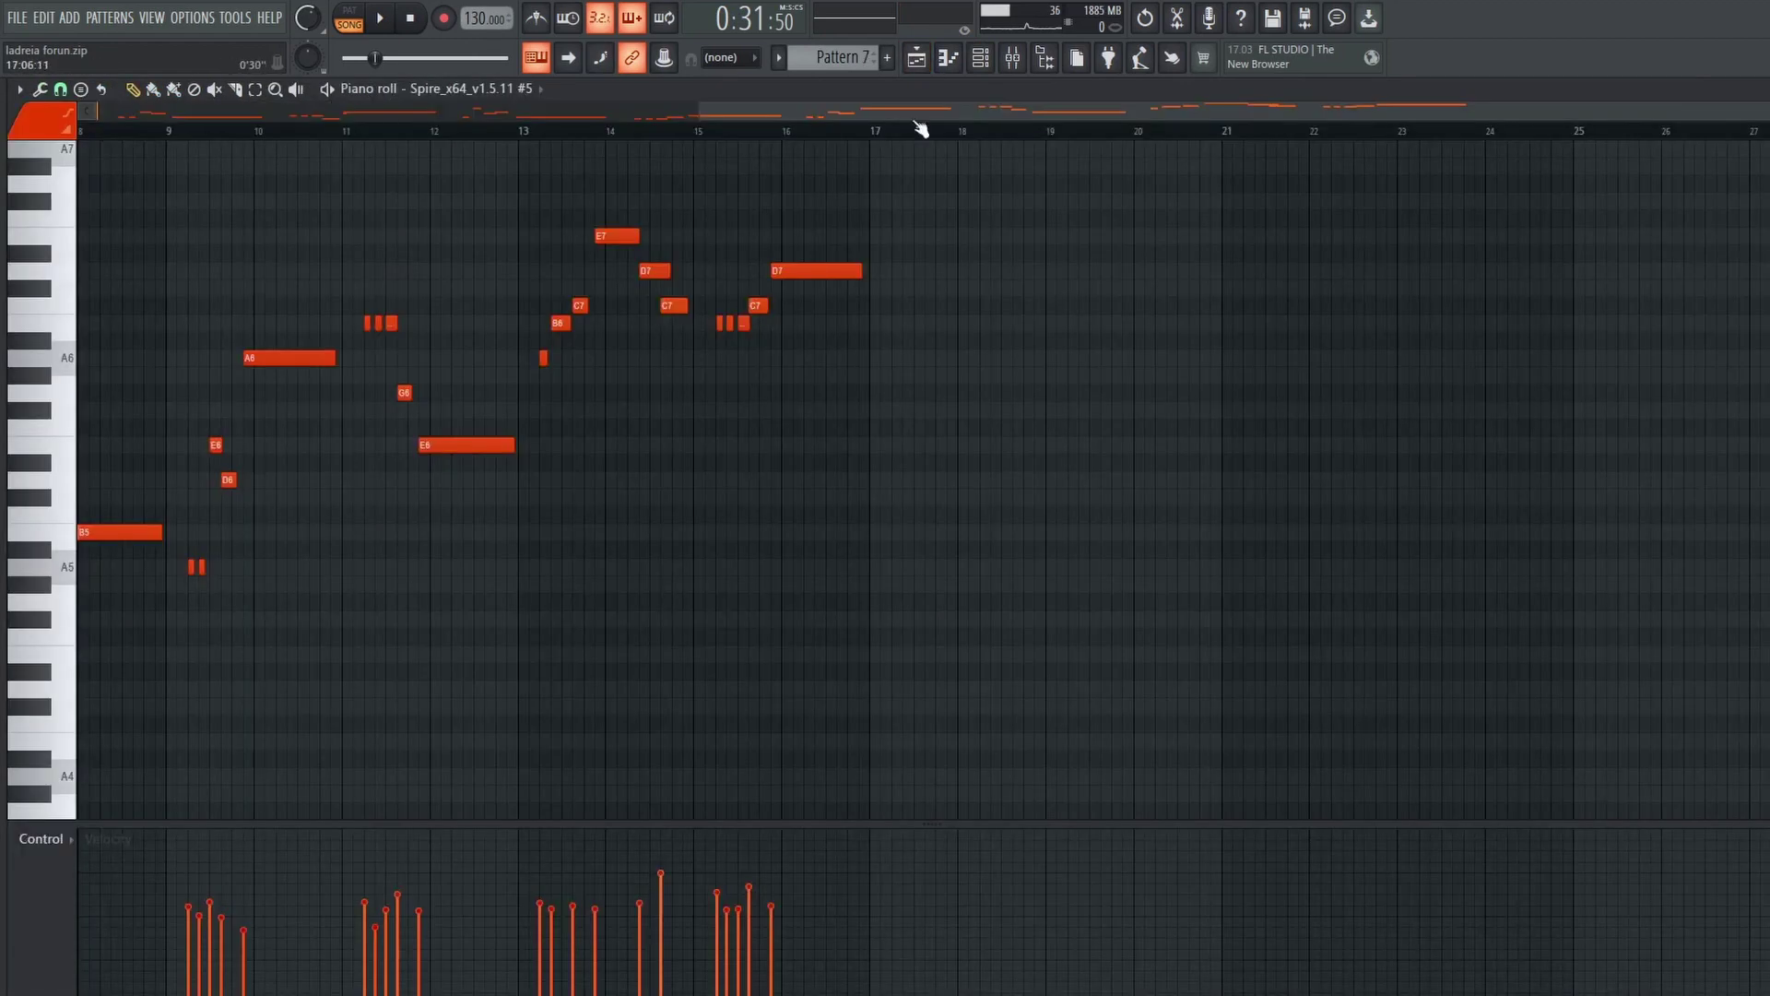
click(980, 57)
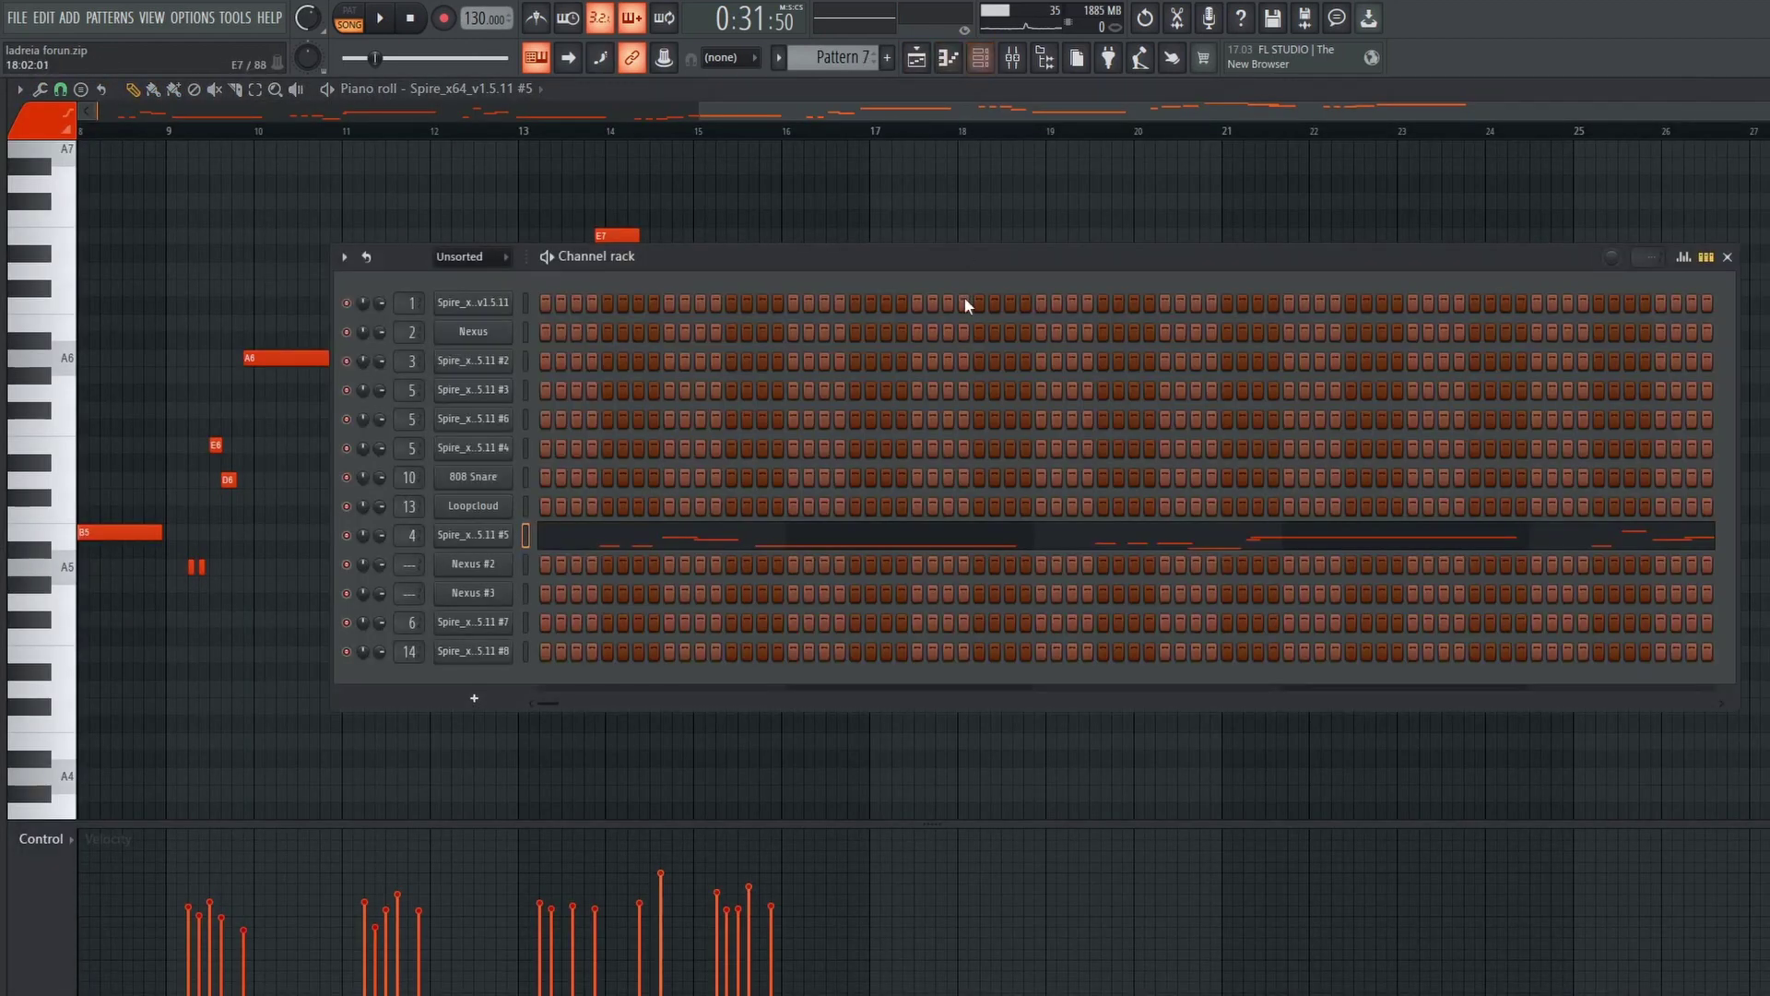
click(473, 535)
drag(436, 298, 782, 367)
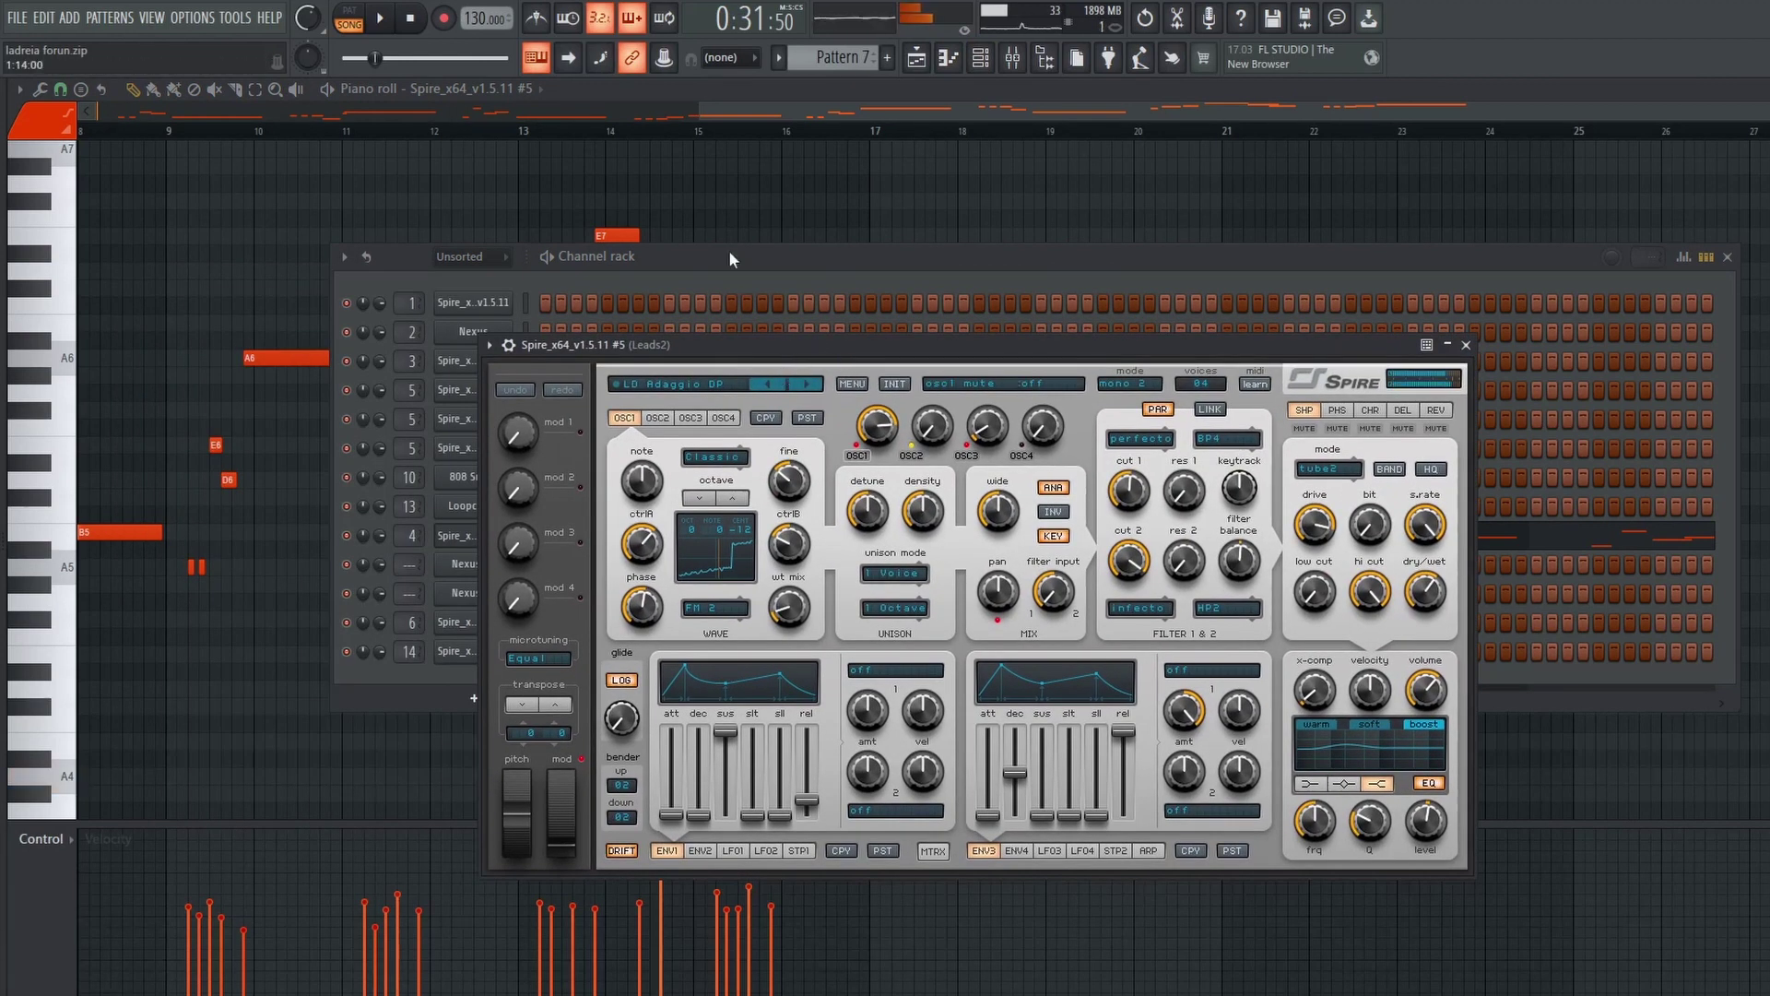
Step: Return to the playlist and review the pitch bend, pad and clap automation tracks beneath the Ambiance track
click(916, 57)
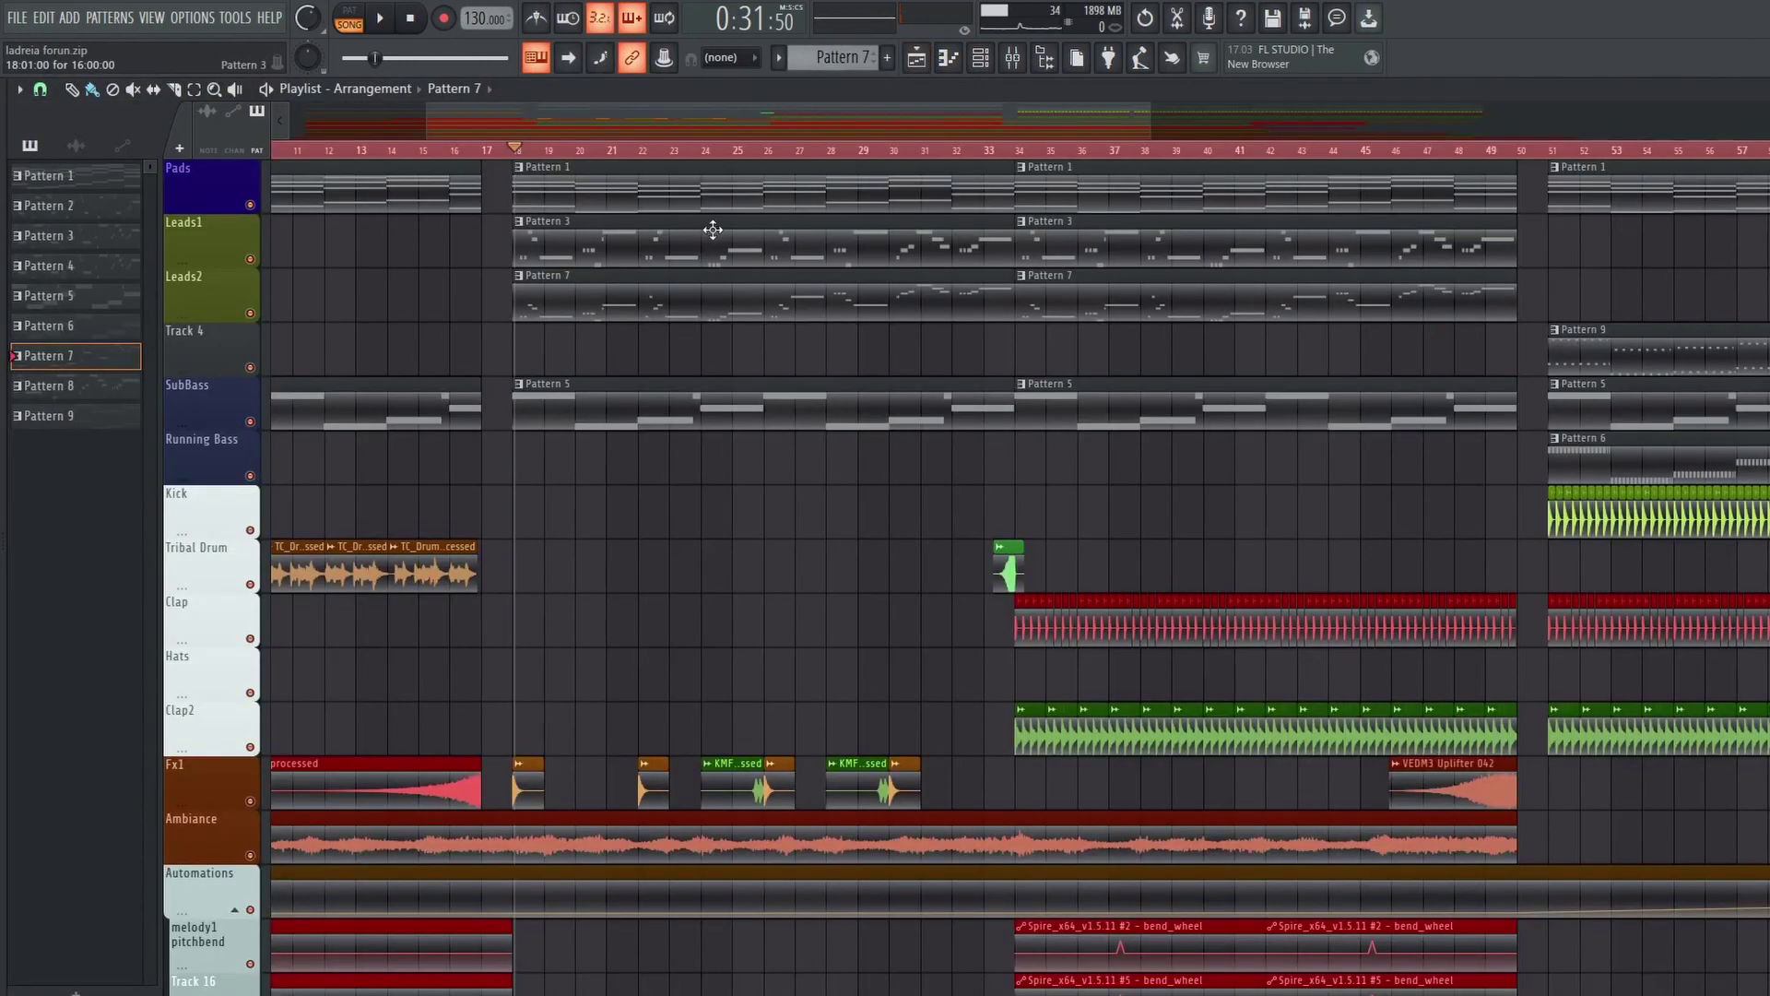
scroll(593, 474, down, 12)
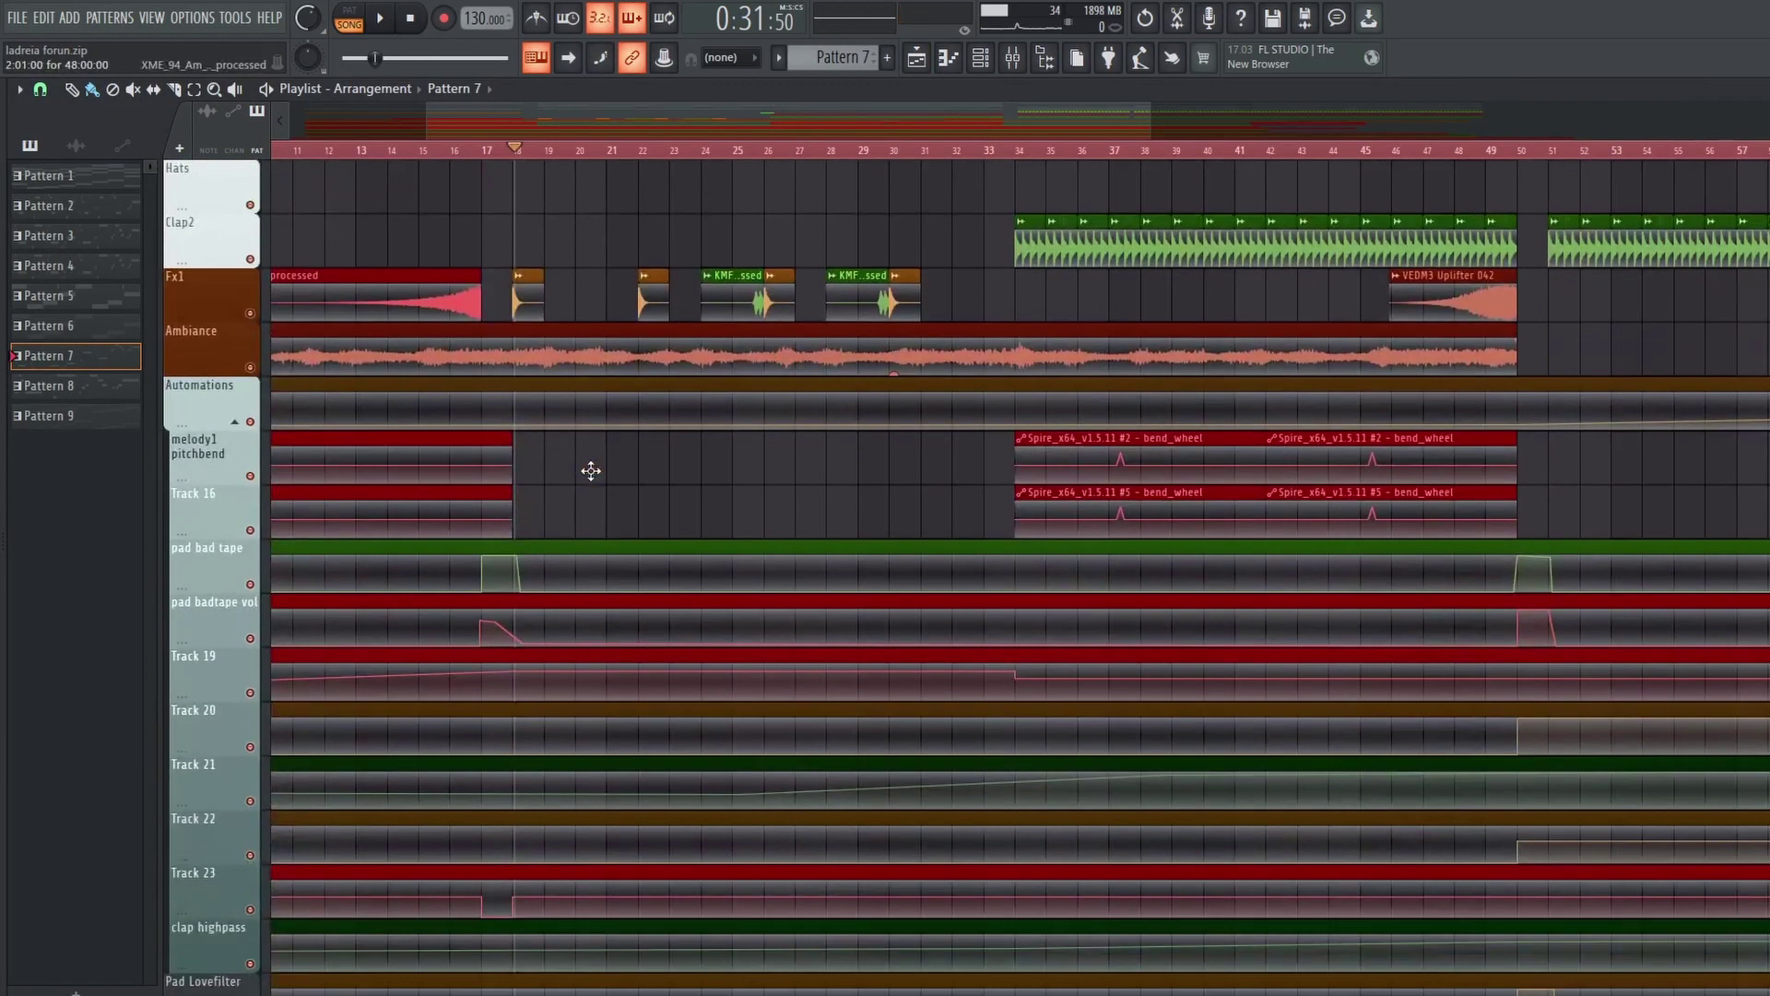
scroll(589, 480, up, 12)
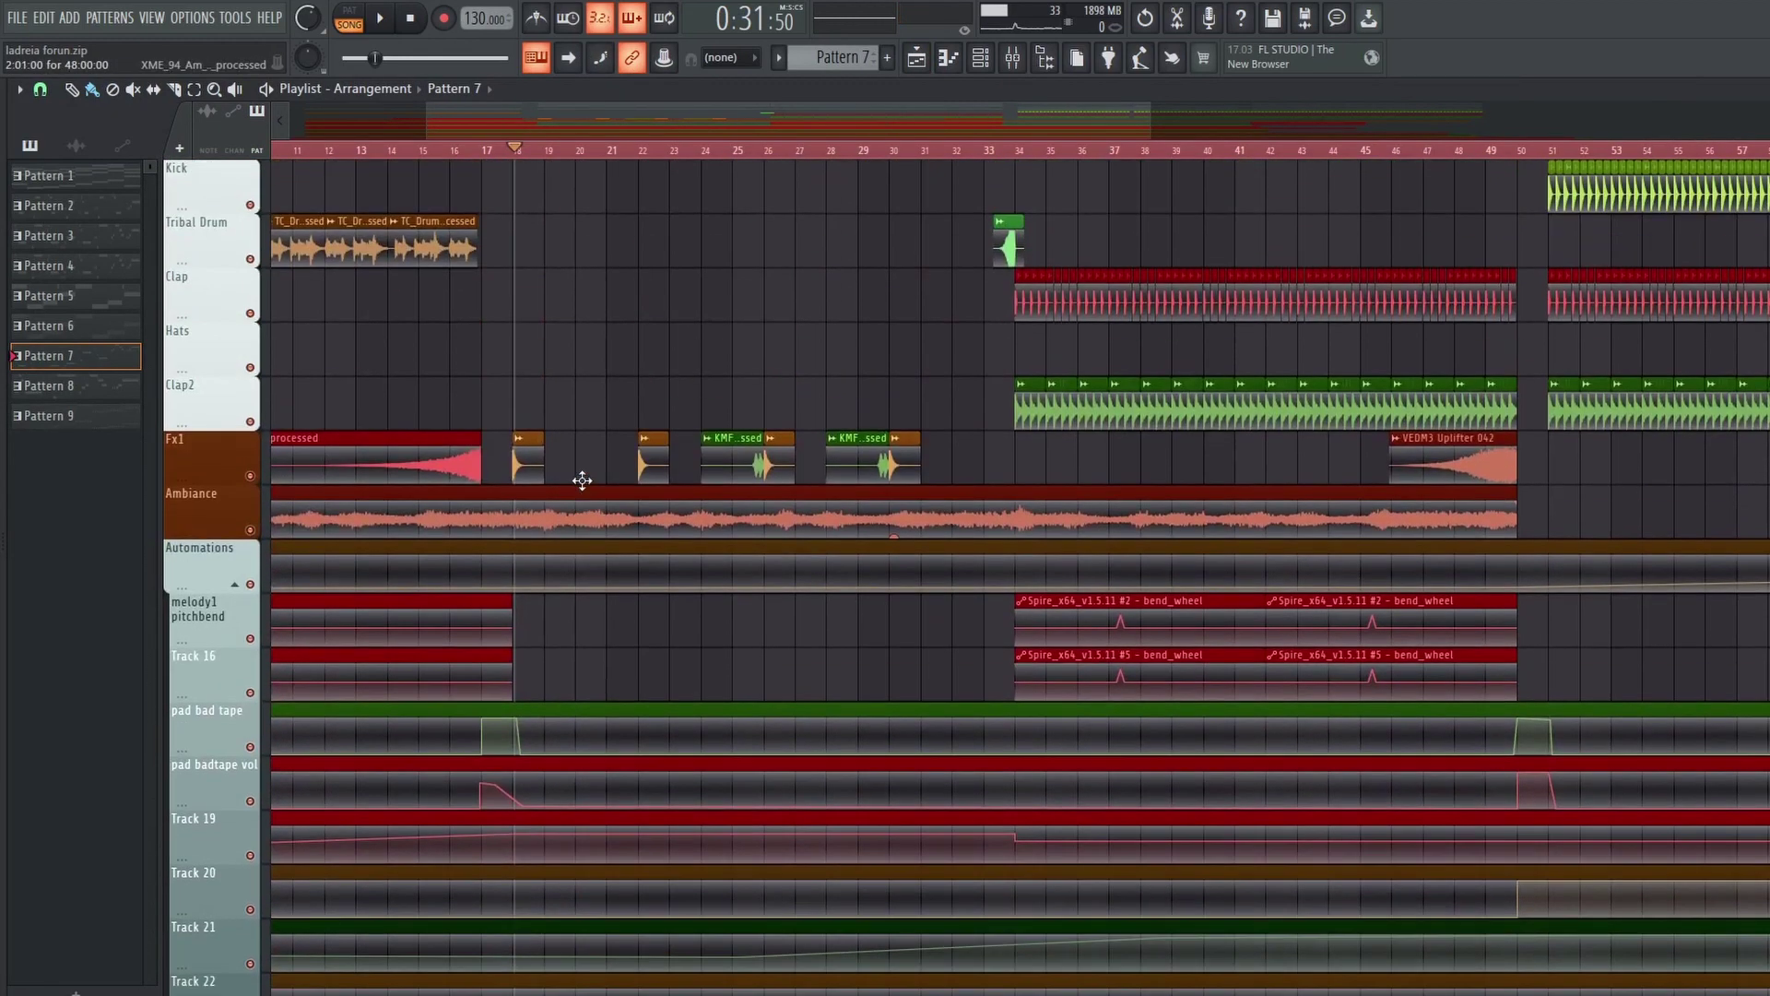
scroll(582, 480, up, 2)
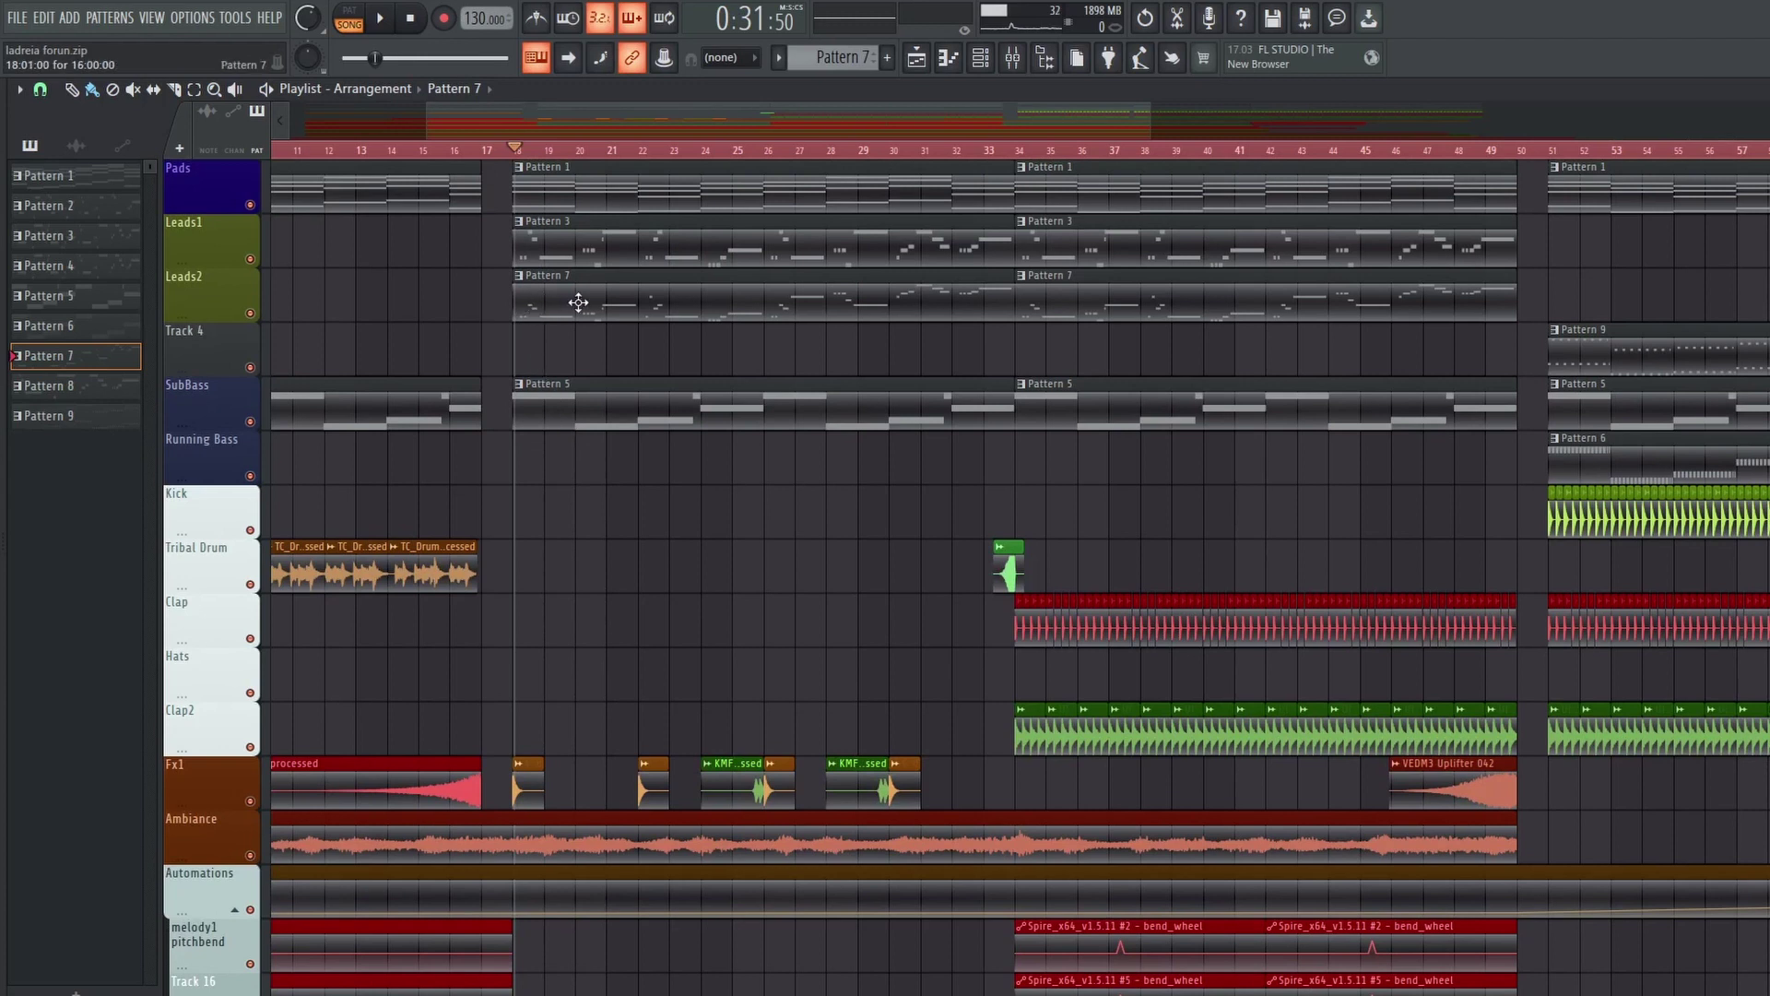
scroll(585, 426, down, 7)
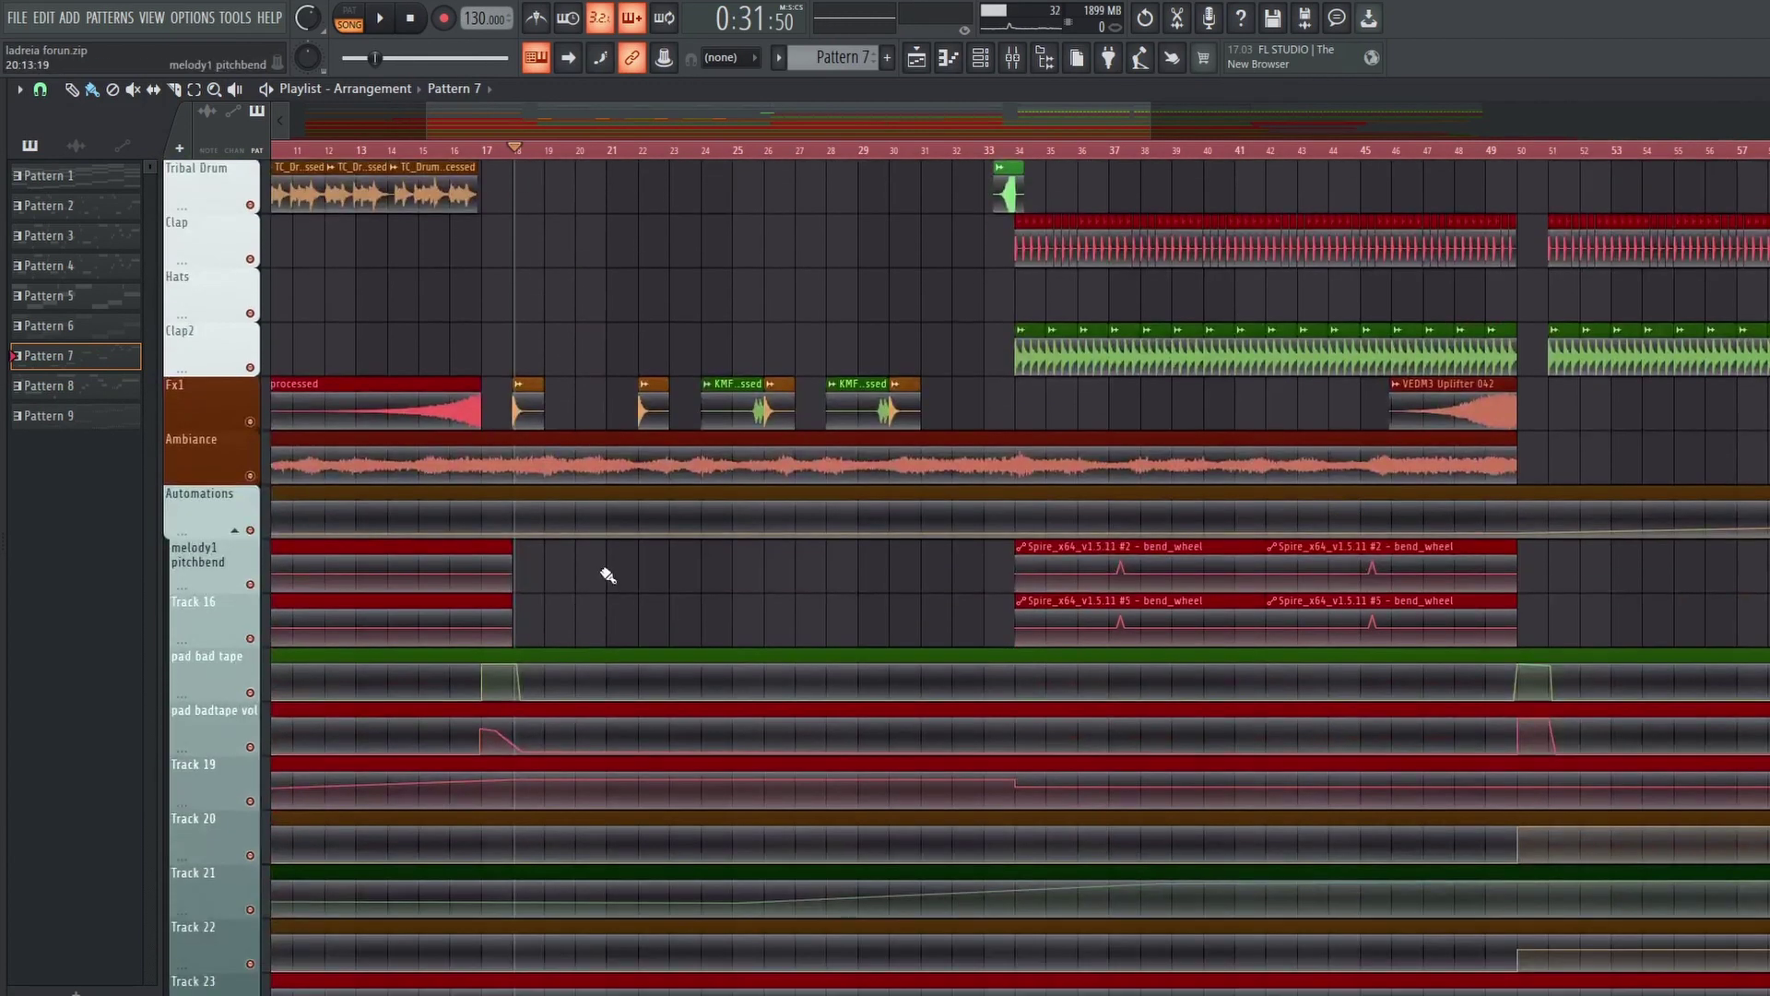
scroll(608, 575, down, 2)
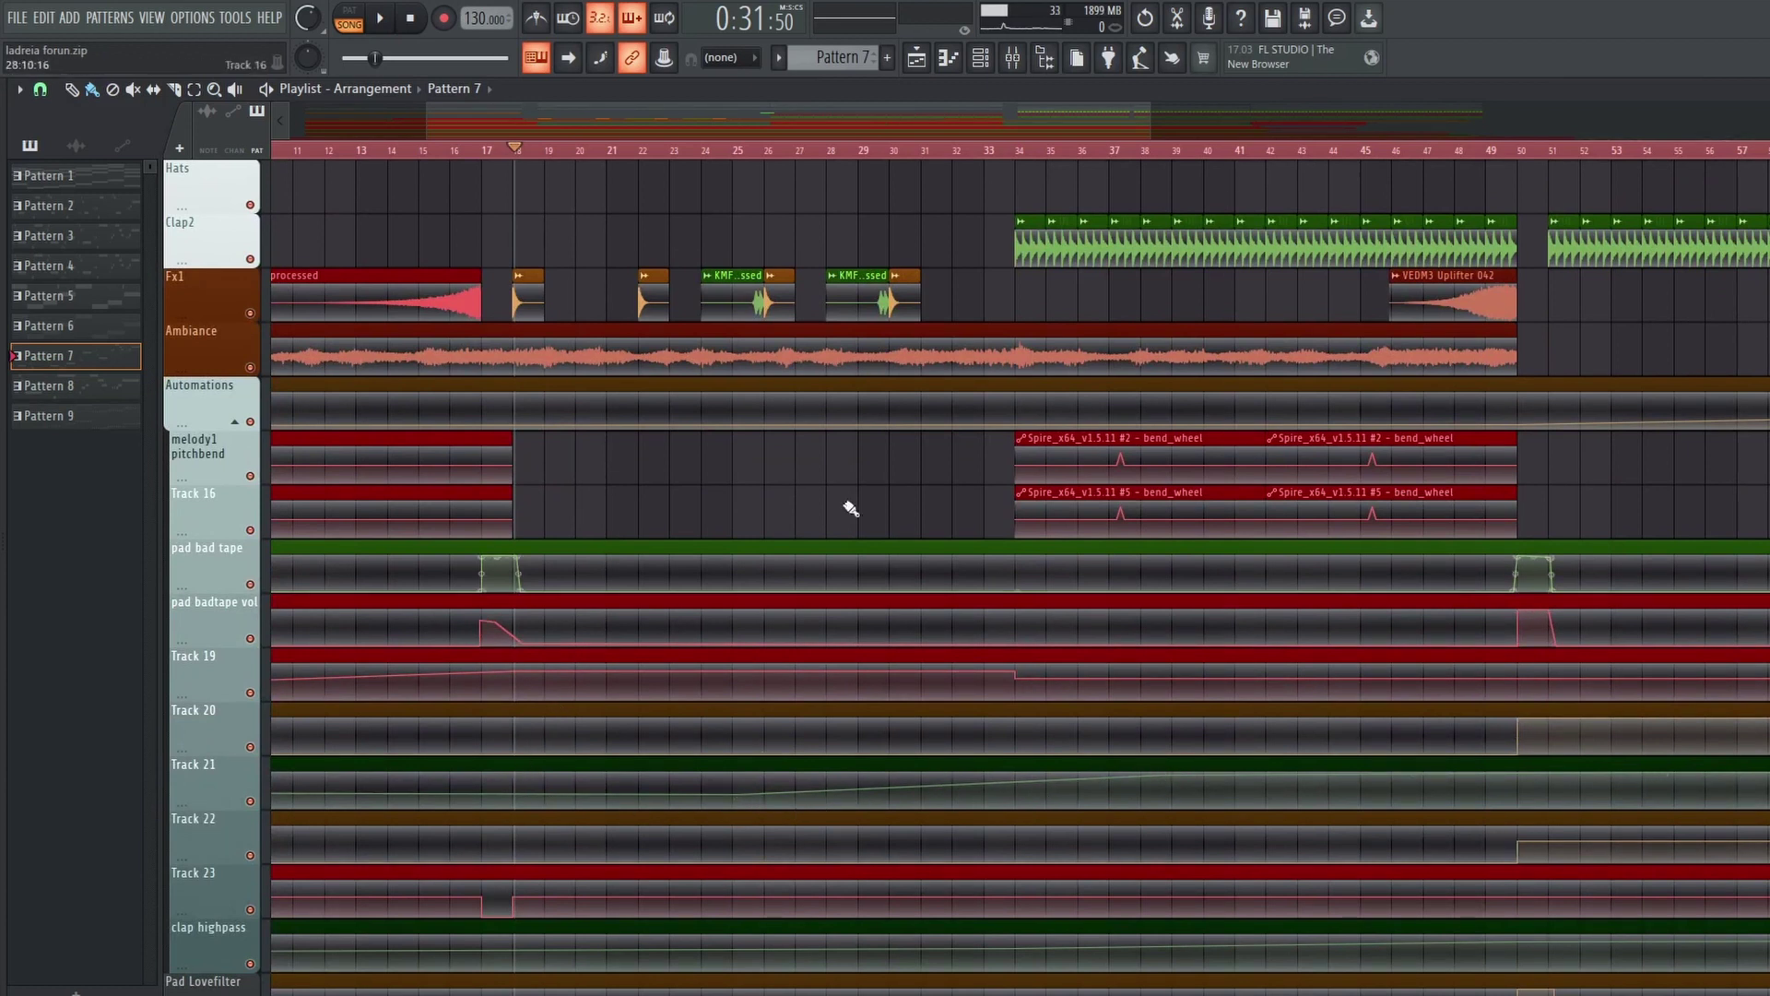
scroll(762, 467, up, 9)
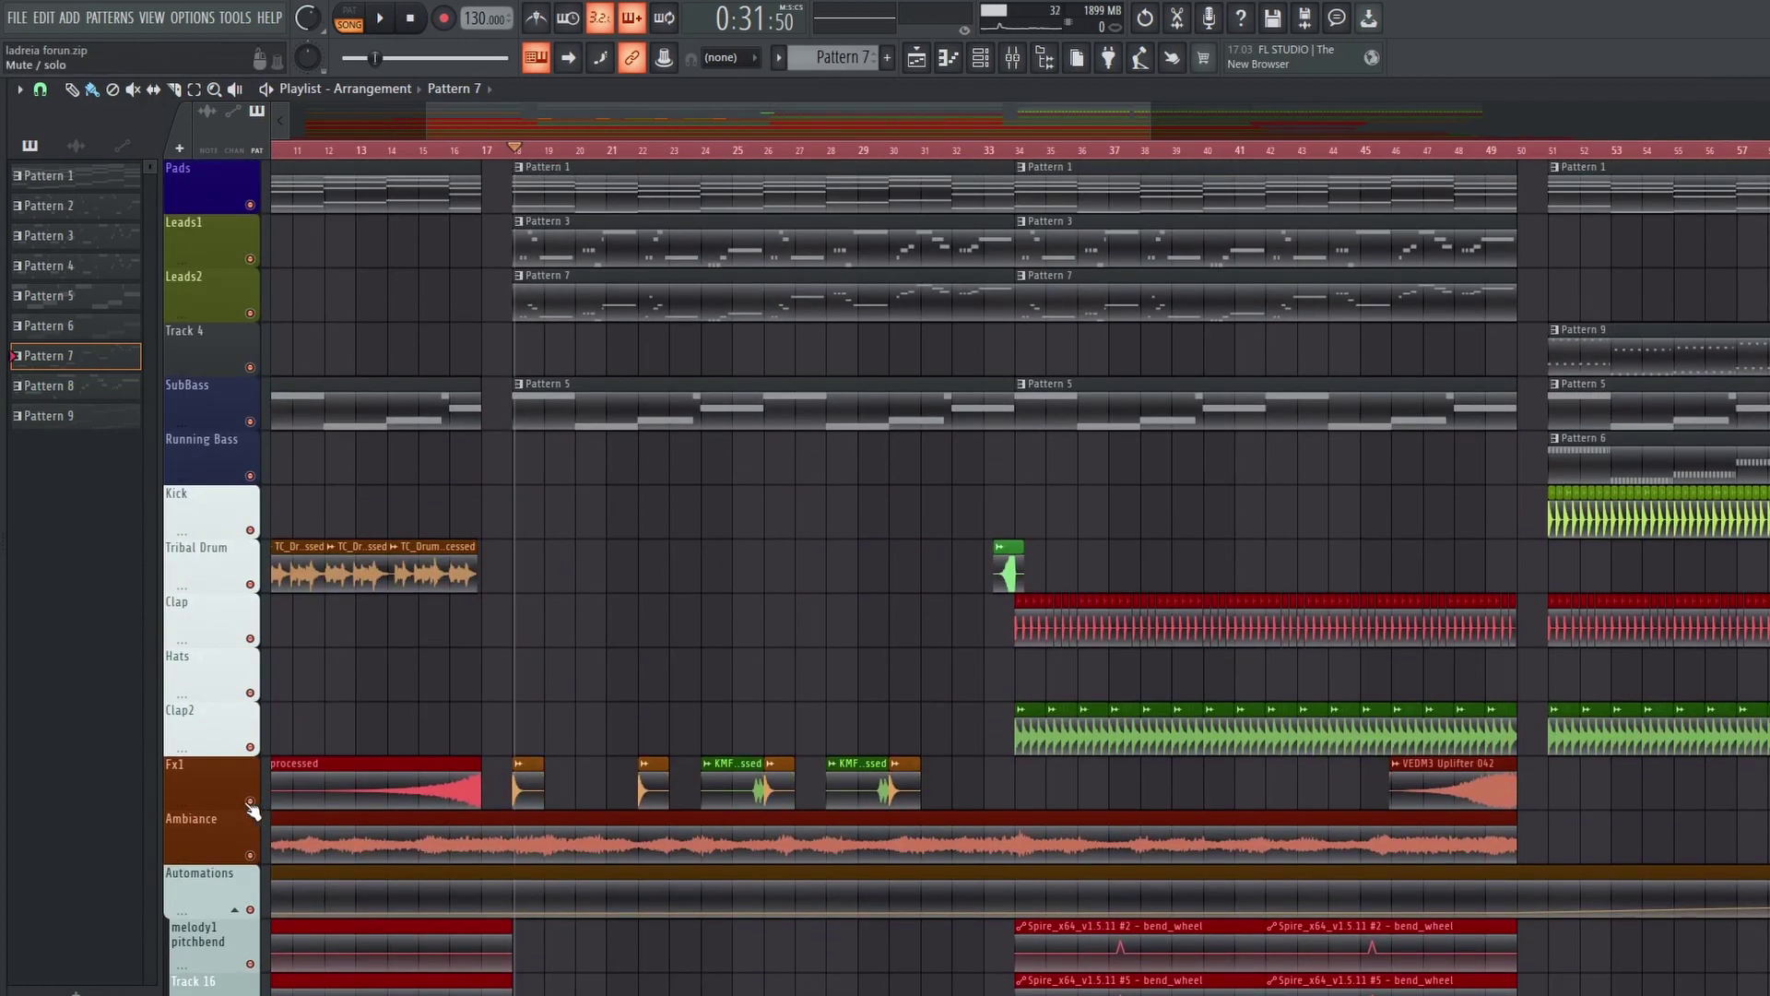
Step: Solo the Fx1 track and audition its effect clips from just before bar 18 through bar 26, then stop playback
right_click(251, 802)
click(512, 153)
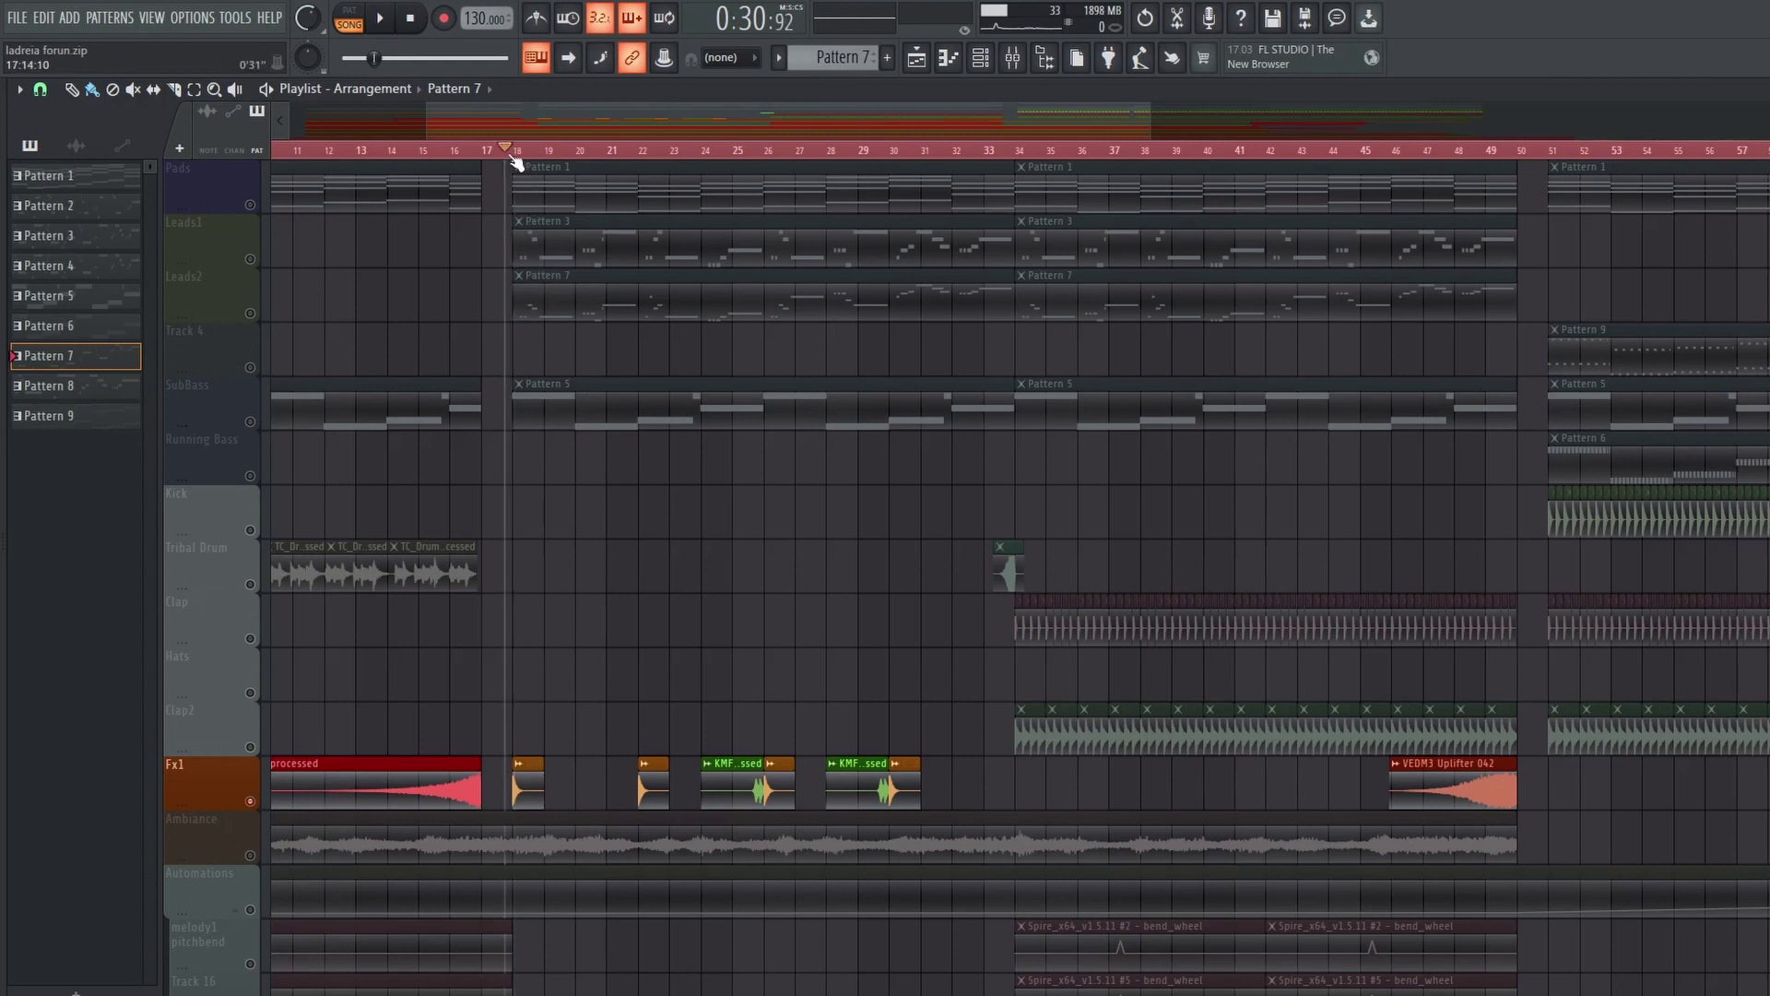
key(space)
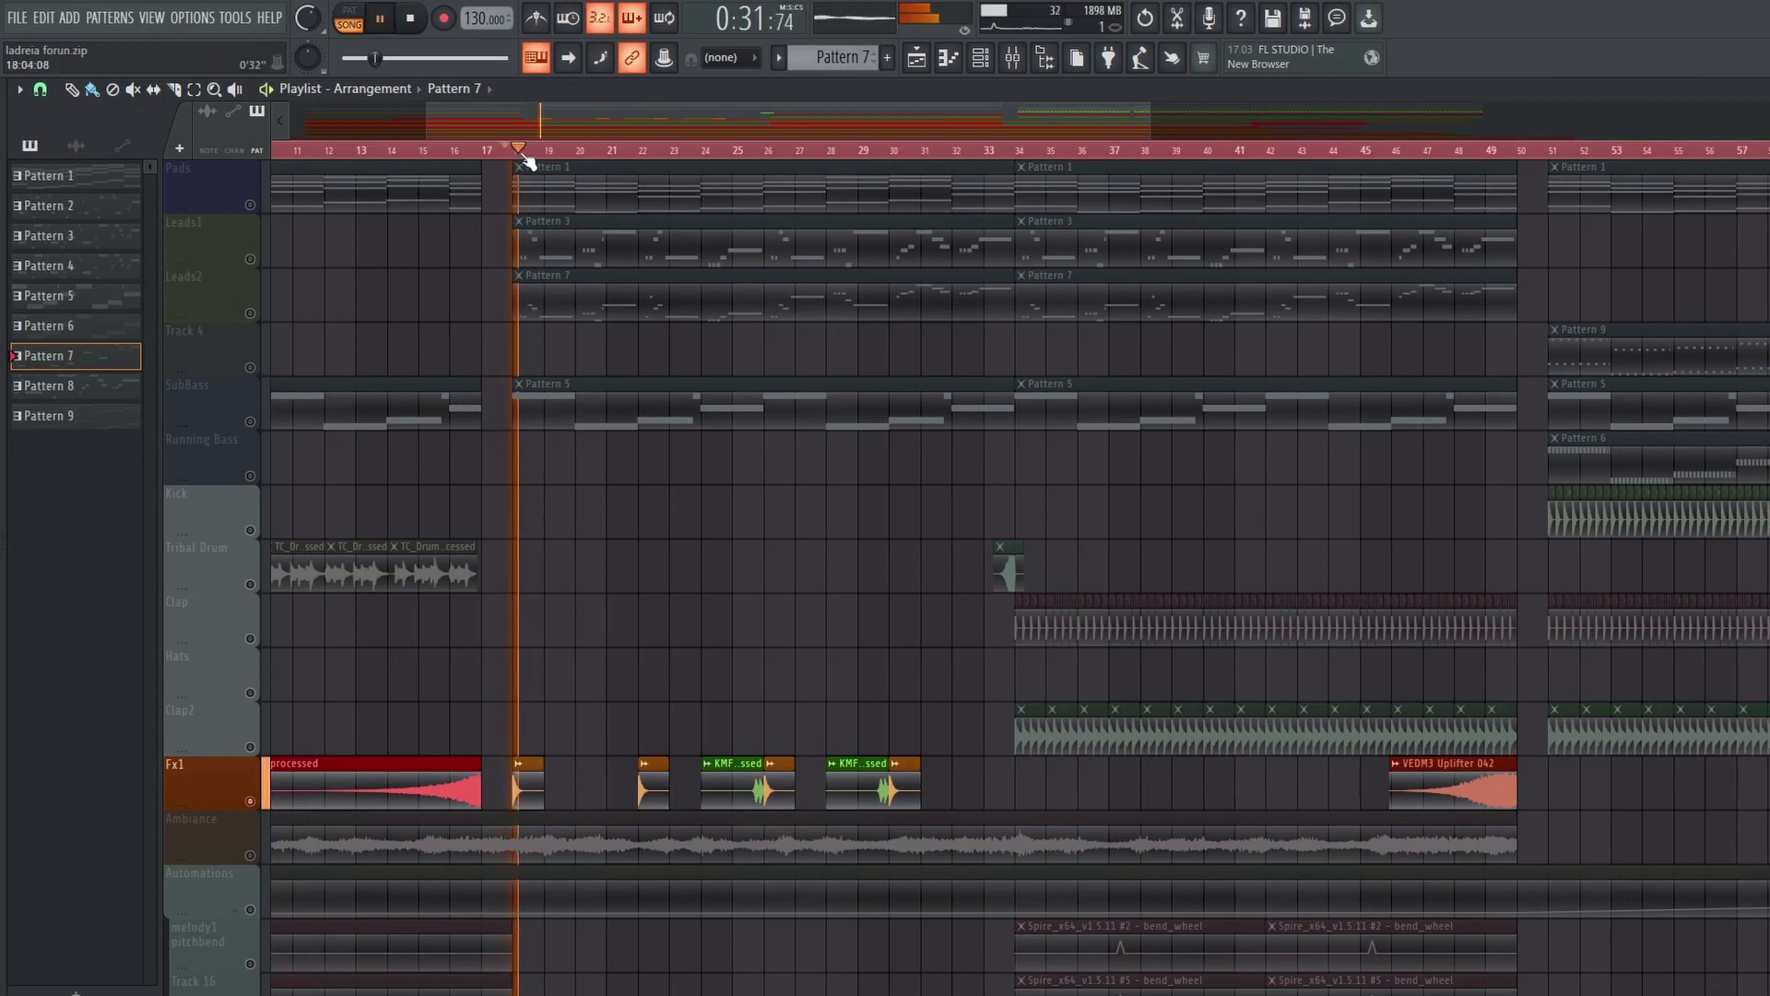
click(607, 154)
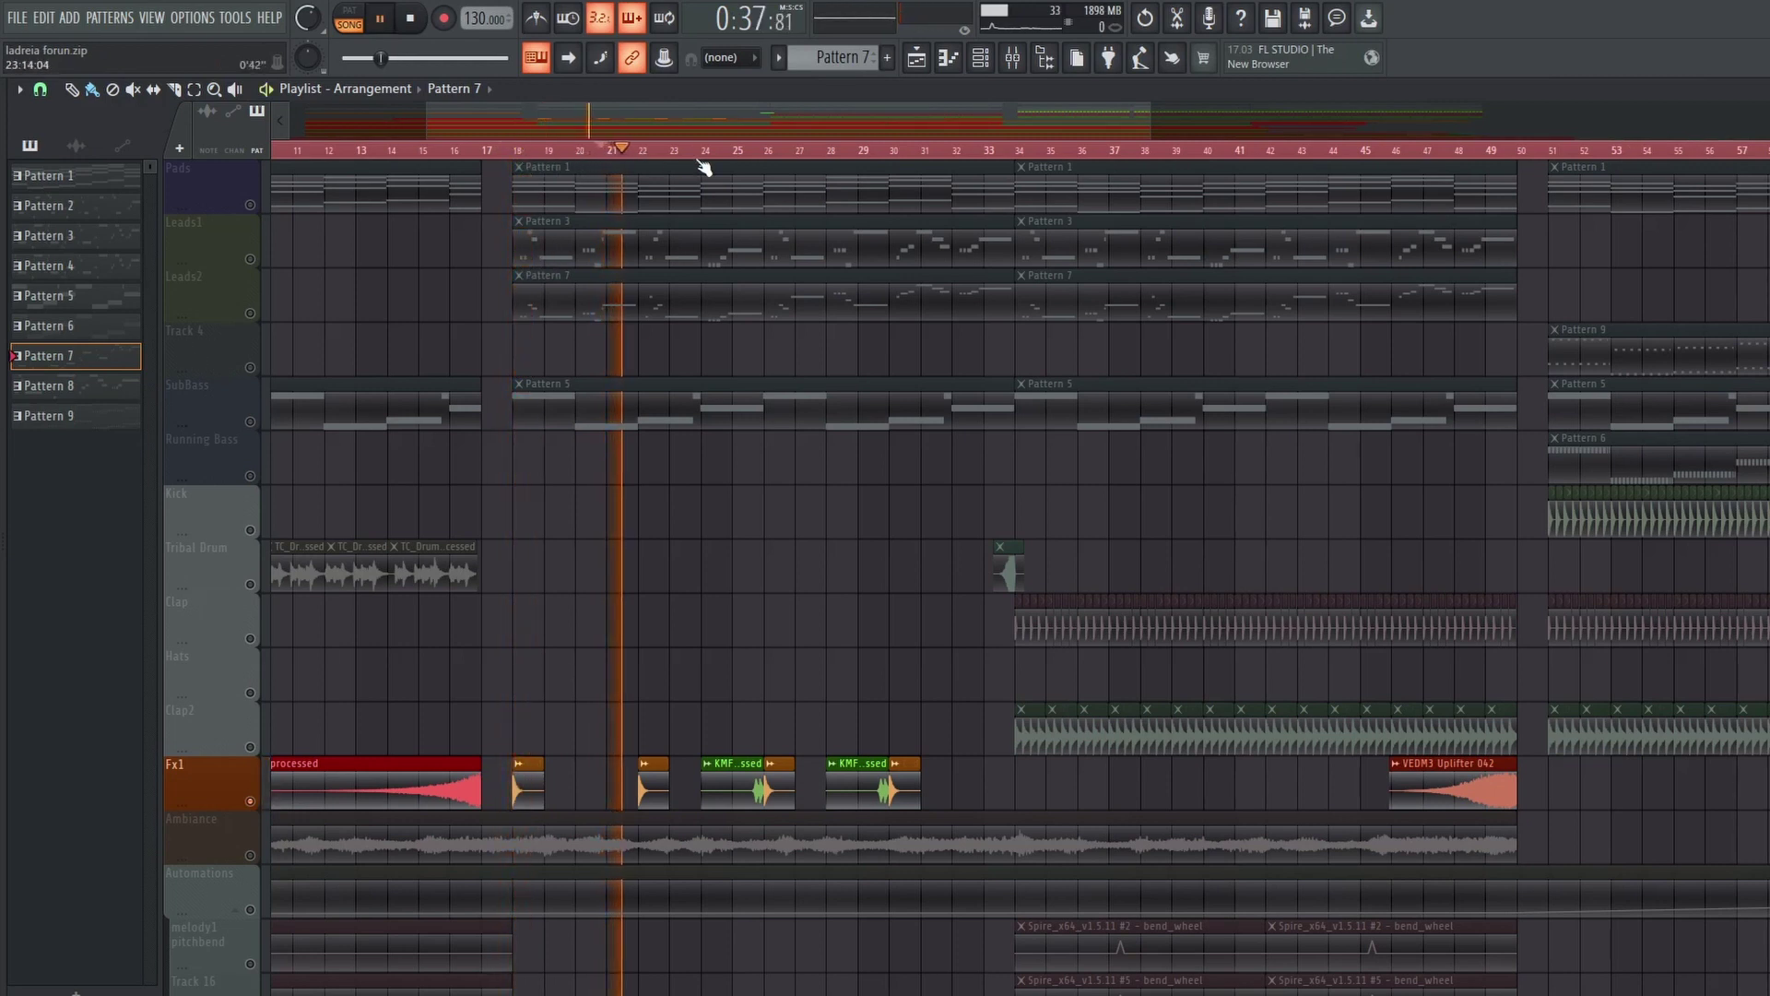
click(771, 155)
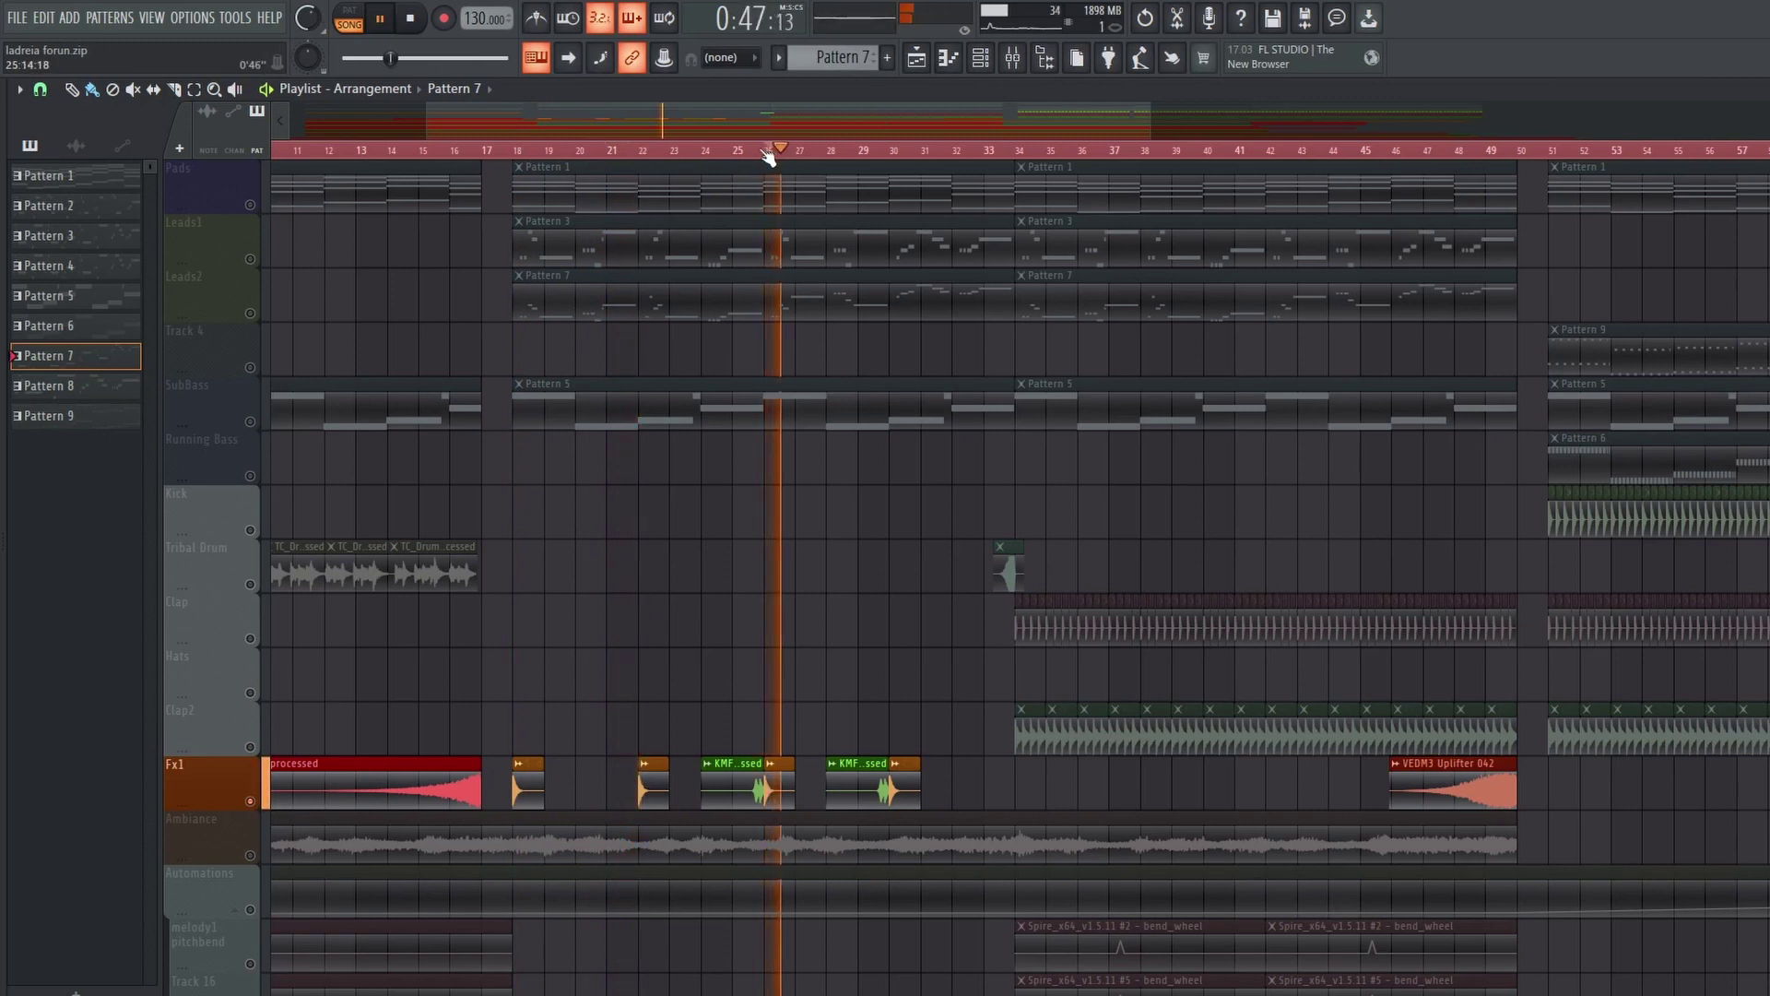
click(743, 155)
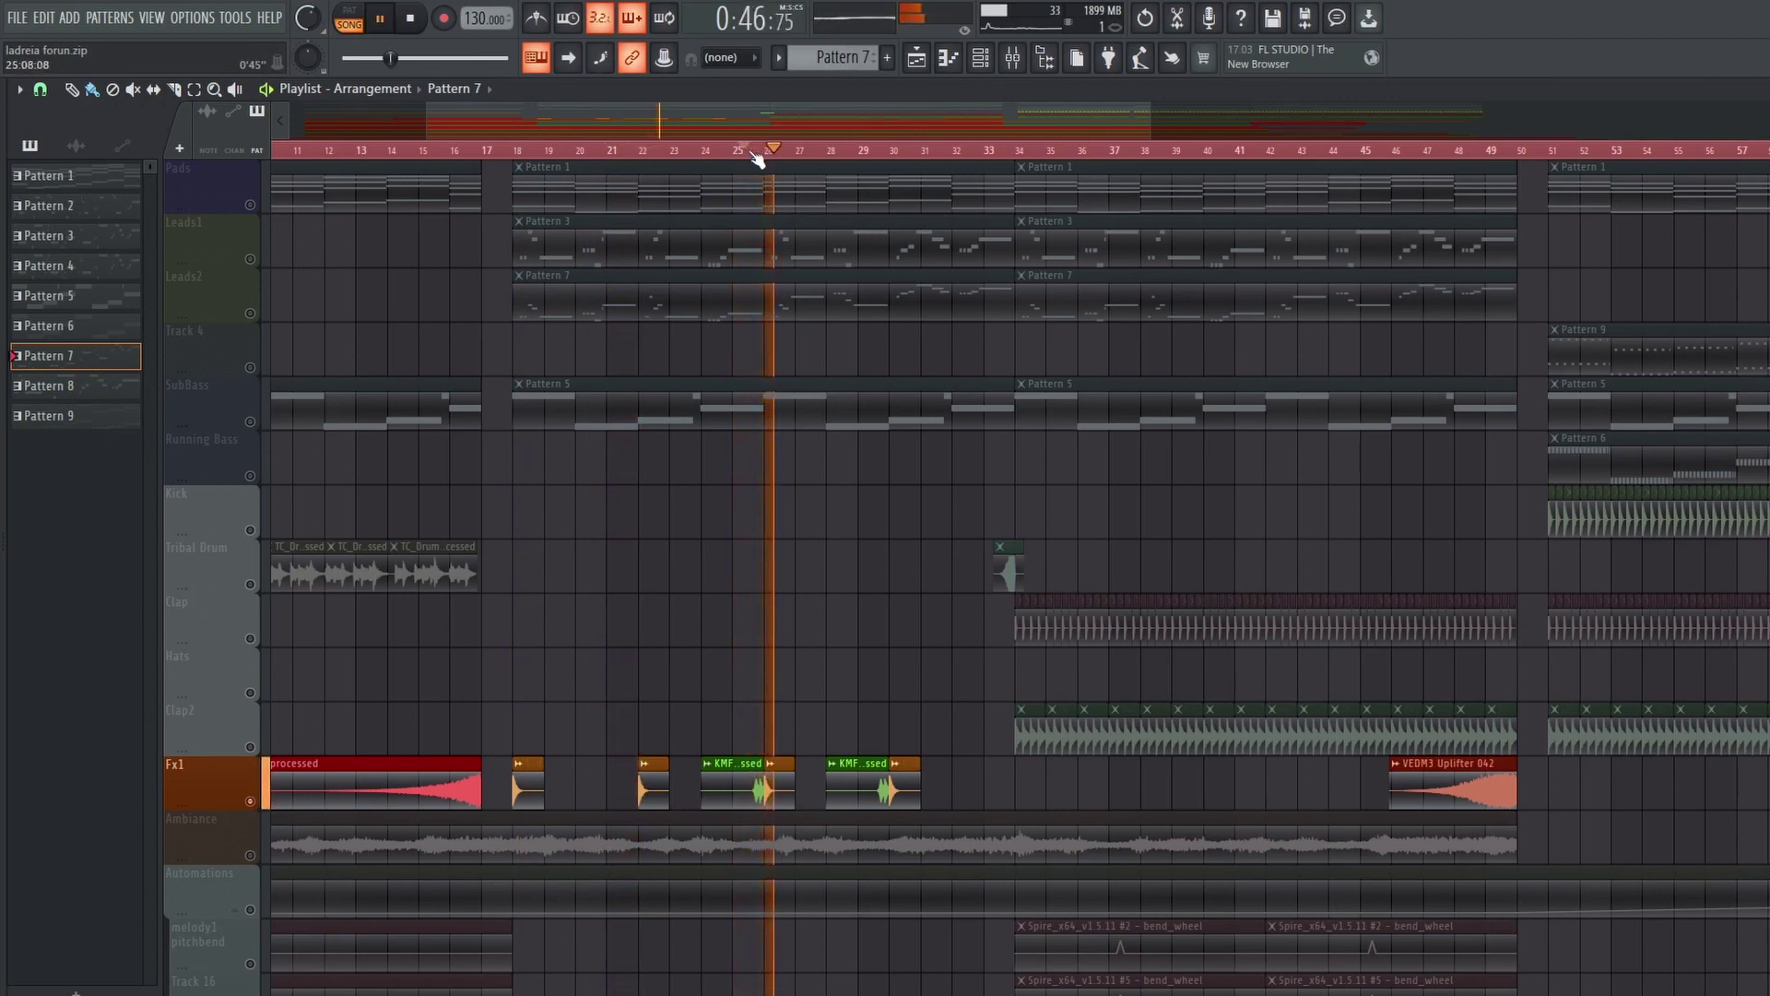
key(space)
Step: Solo the Tribal Drum track, play its BL_Suckback clip from bar 33, then stop playback and unsolo the track
right_click(250, 586)
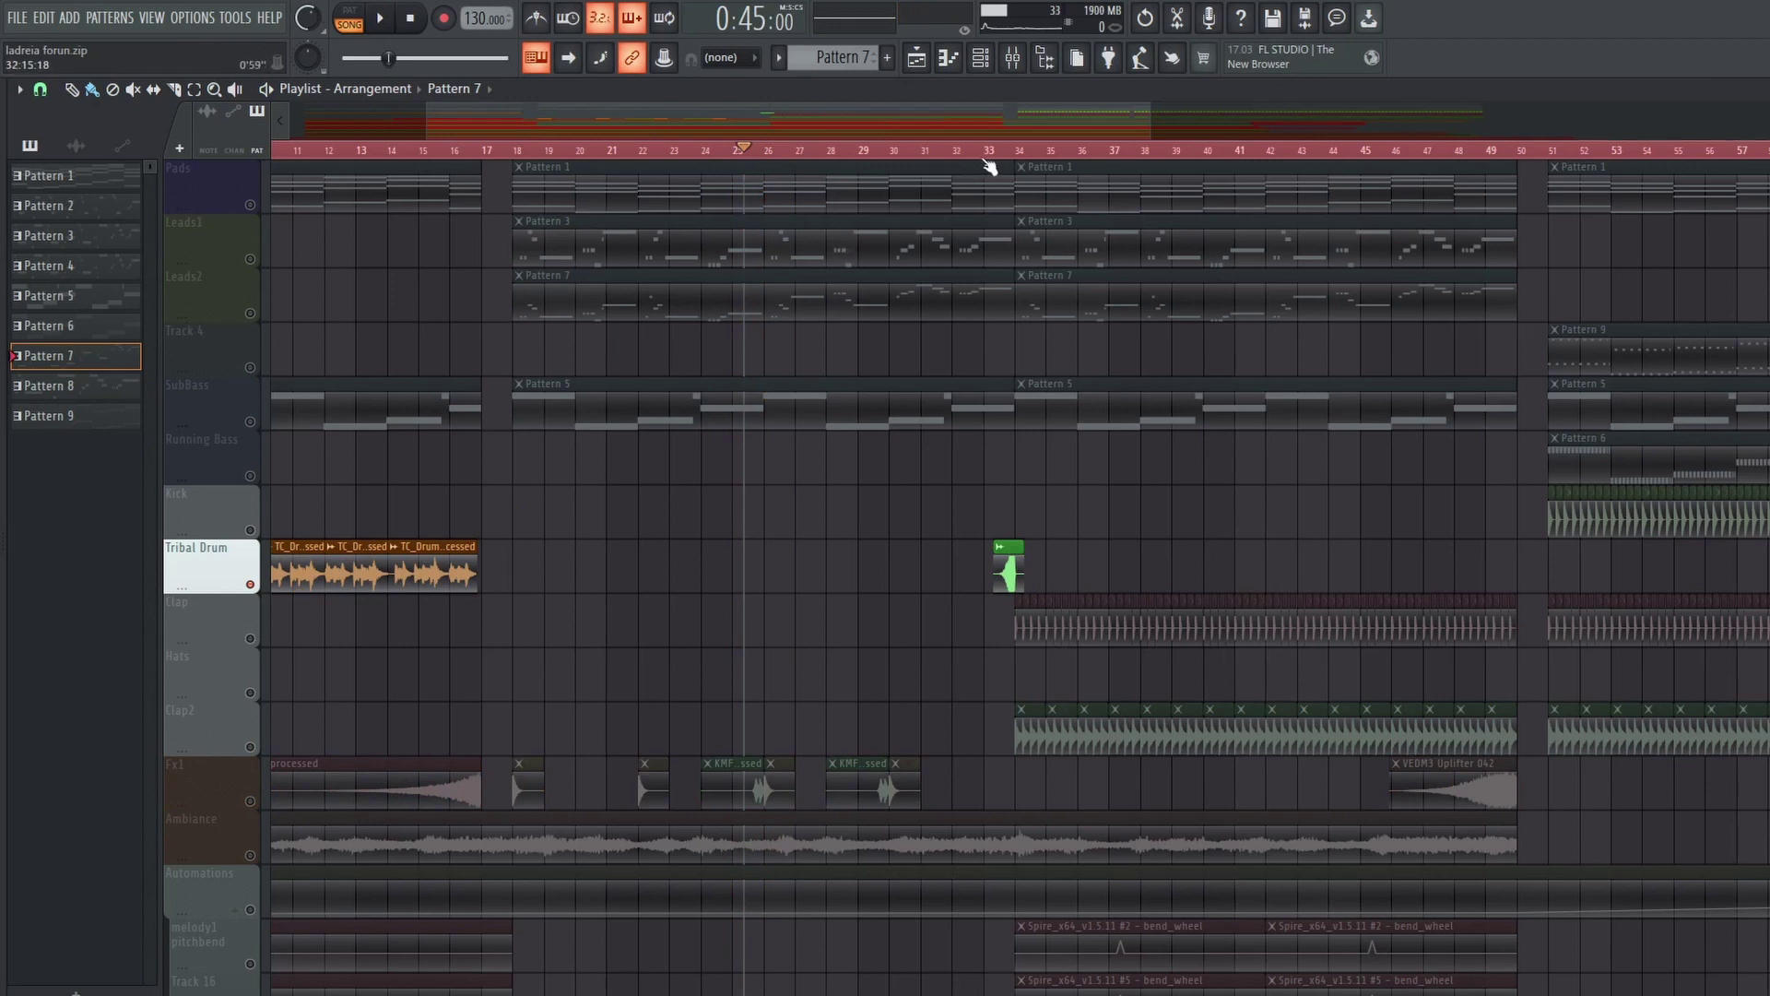
click(988, 152)
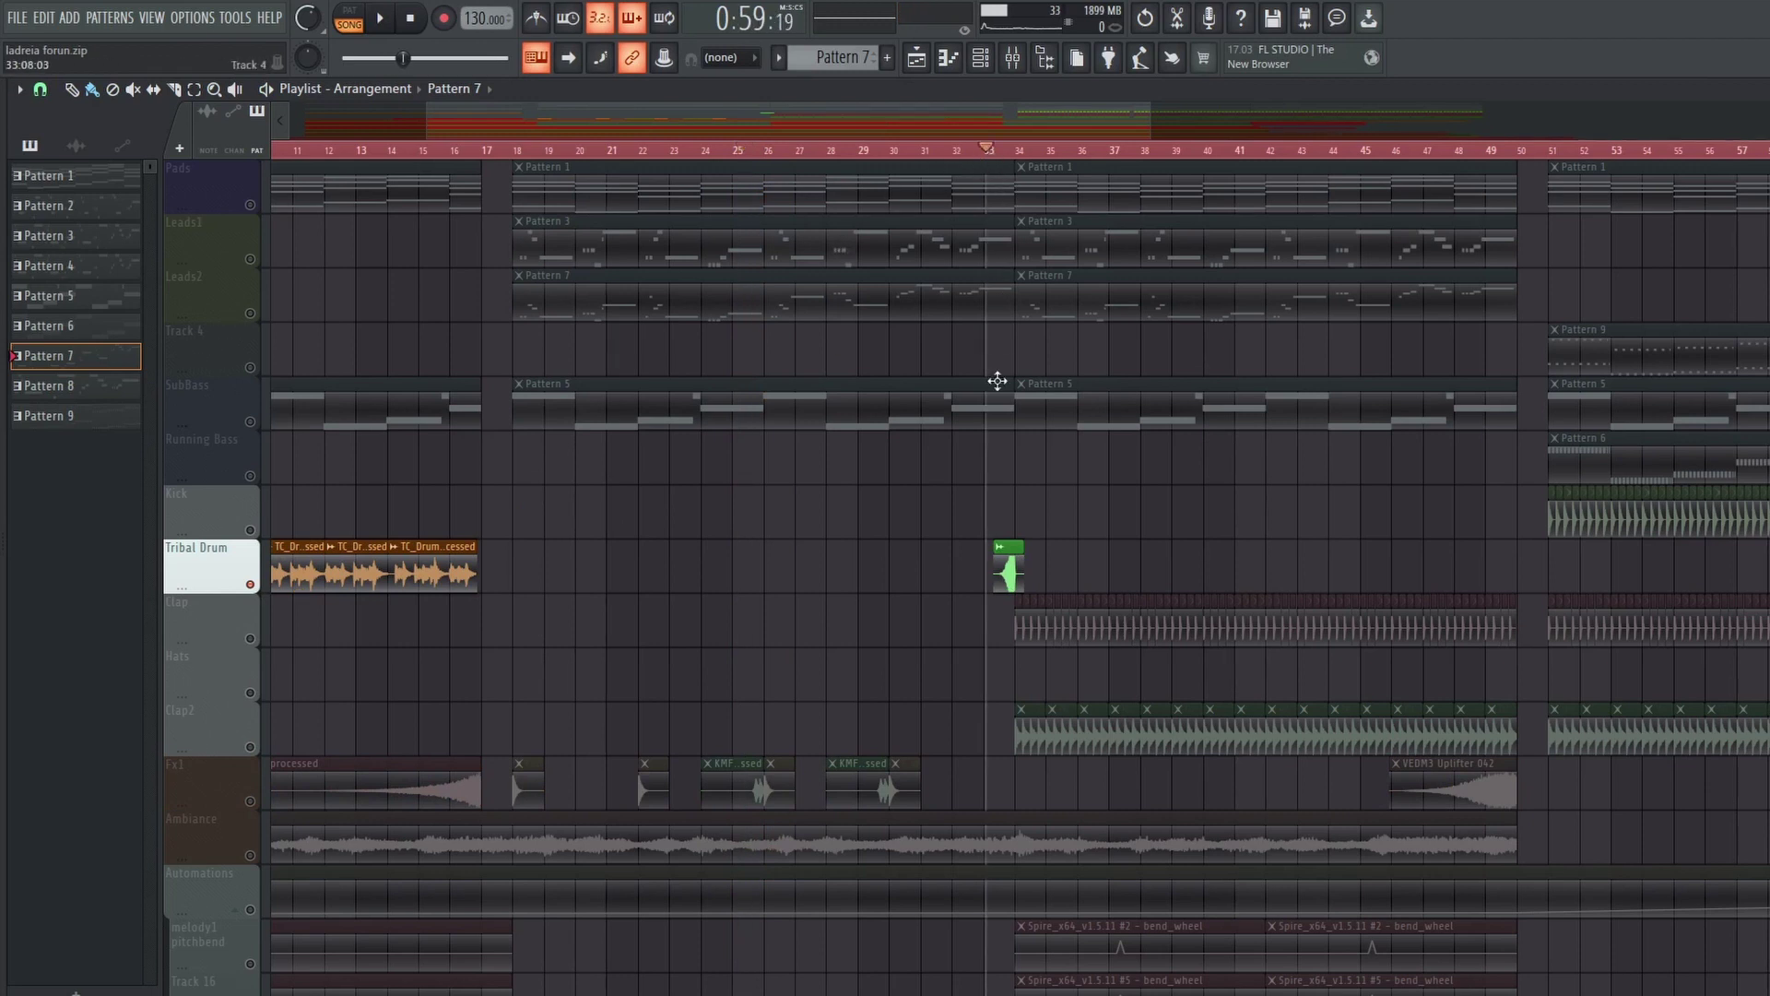
scroll(1034, 477, down, 4)
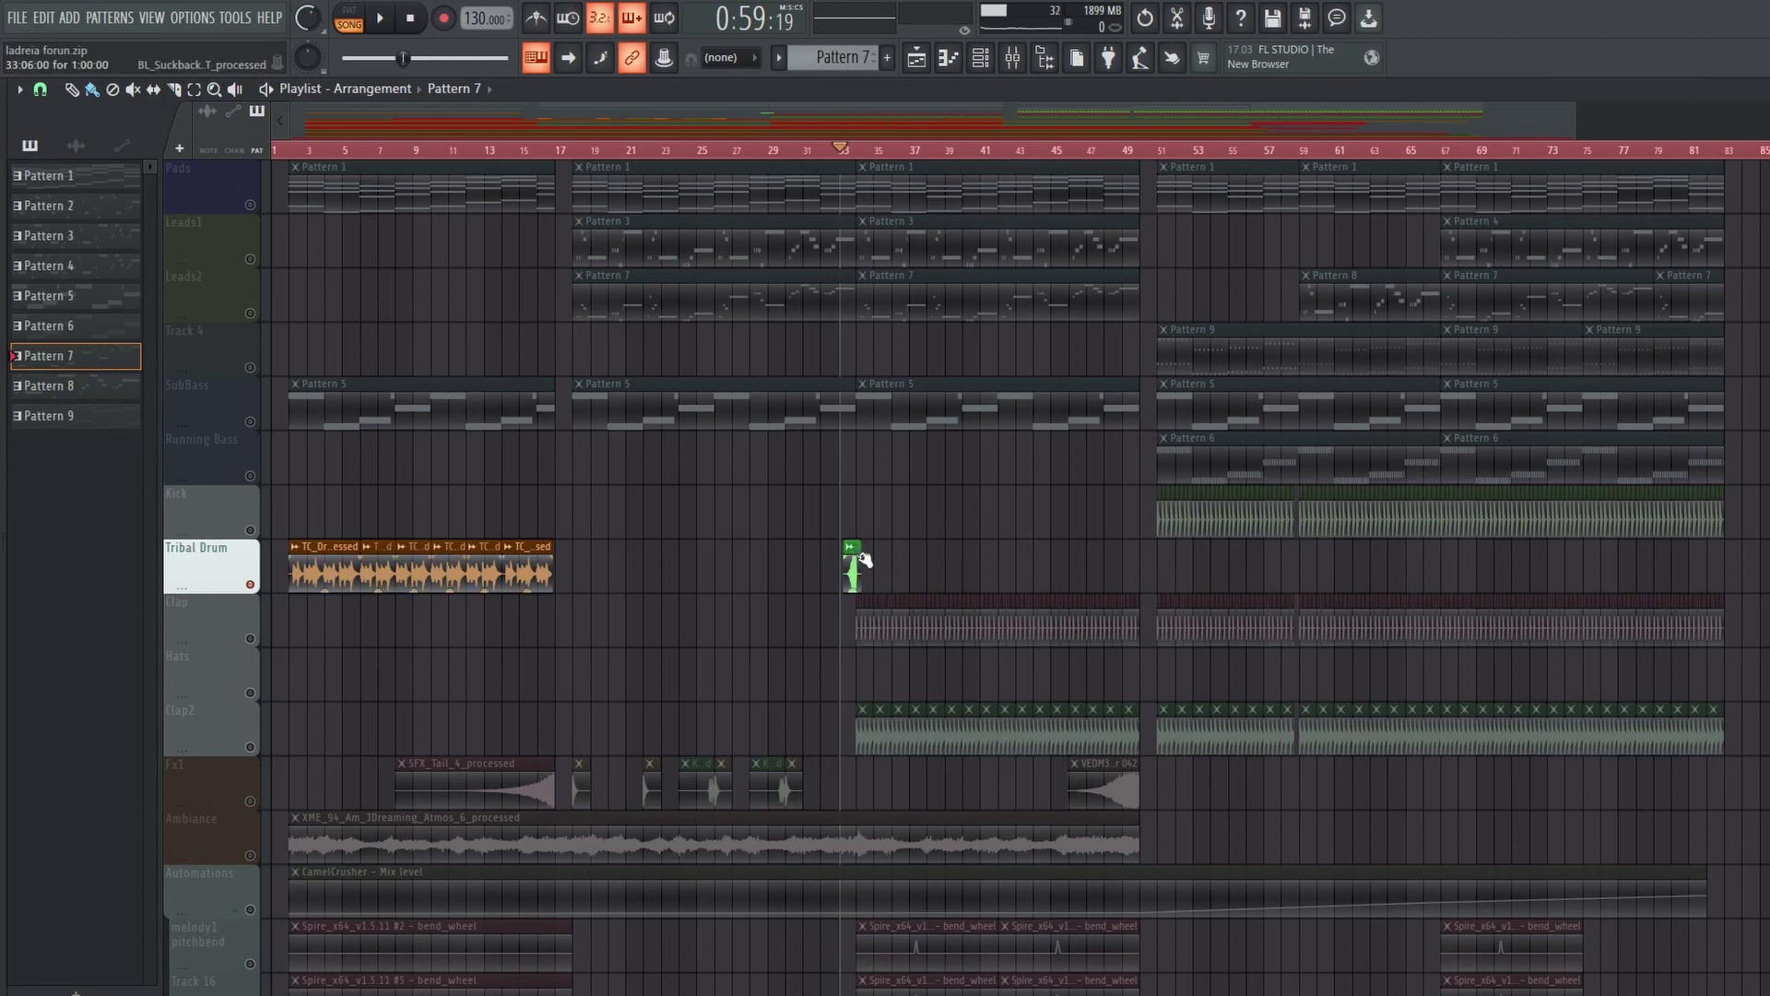
scroll(867, 576, up, 5)
key(space)
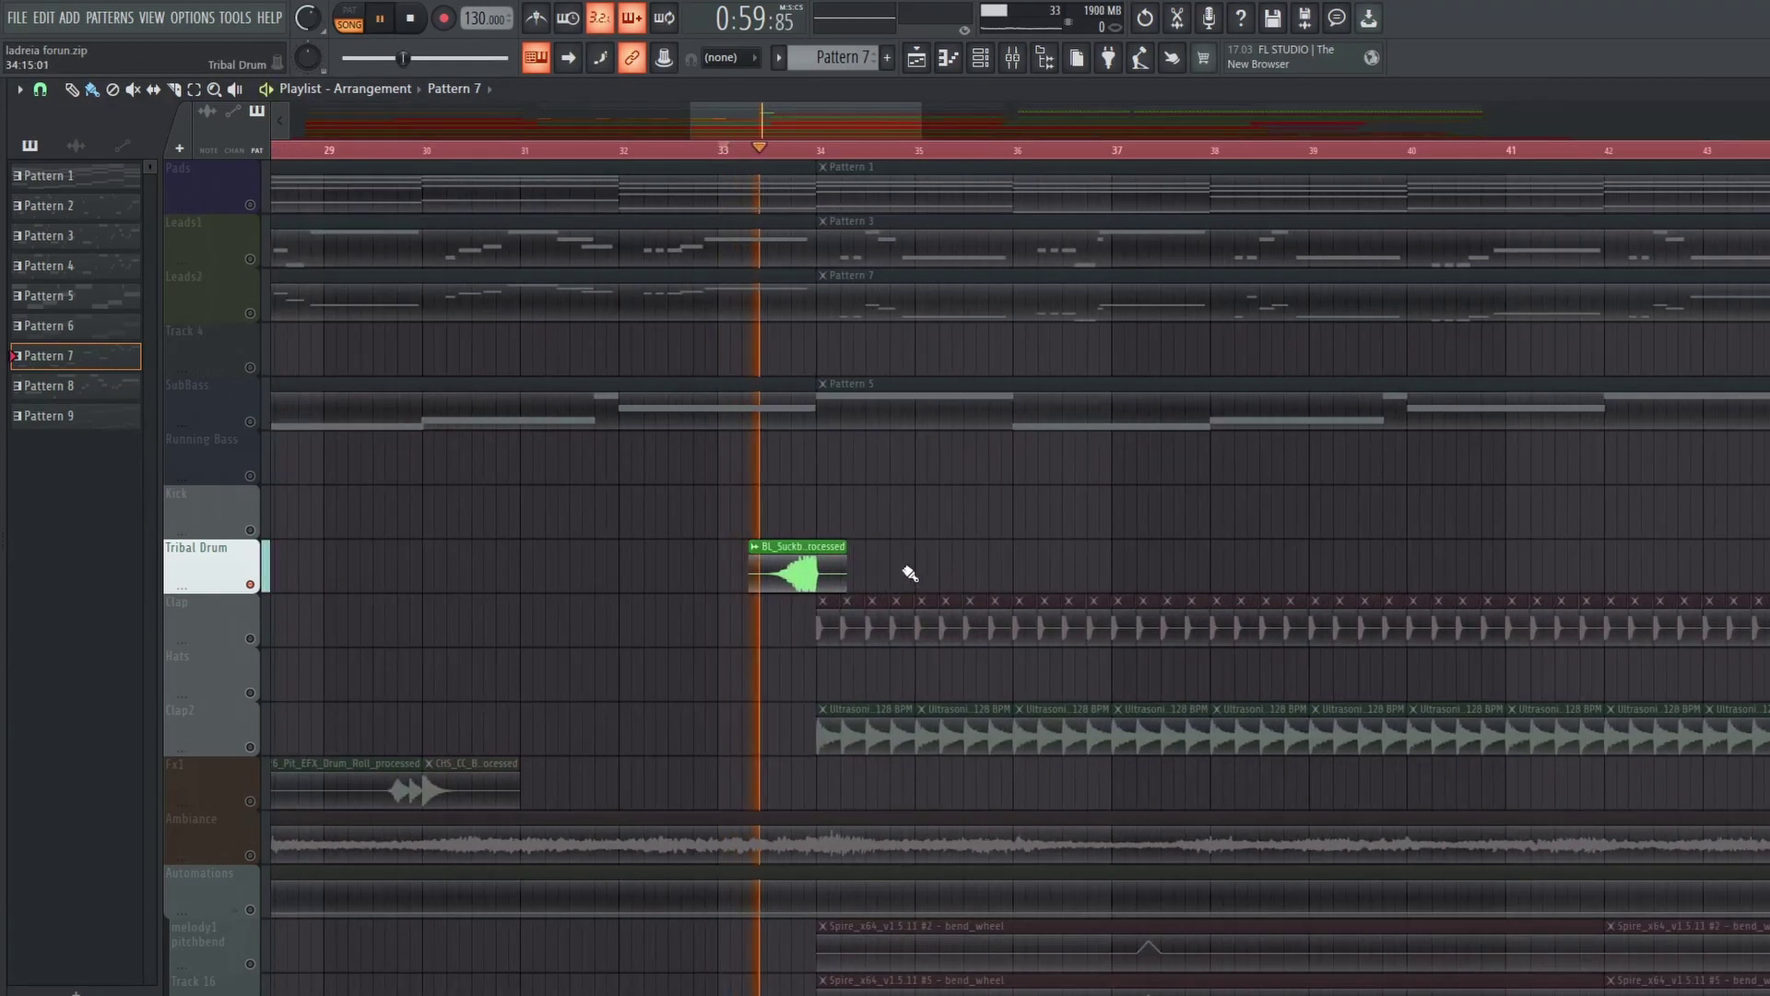
key(space)
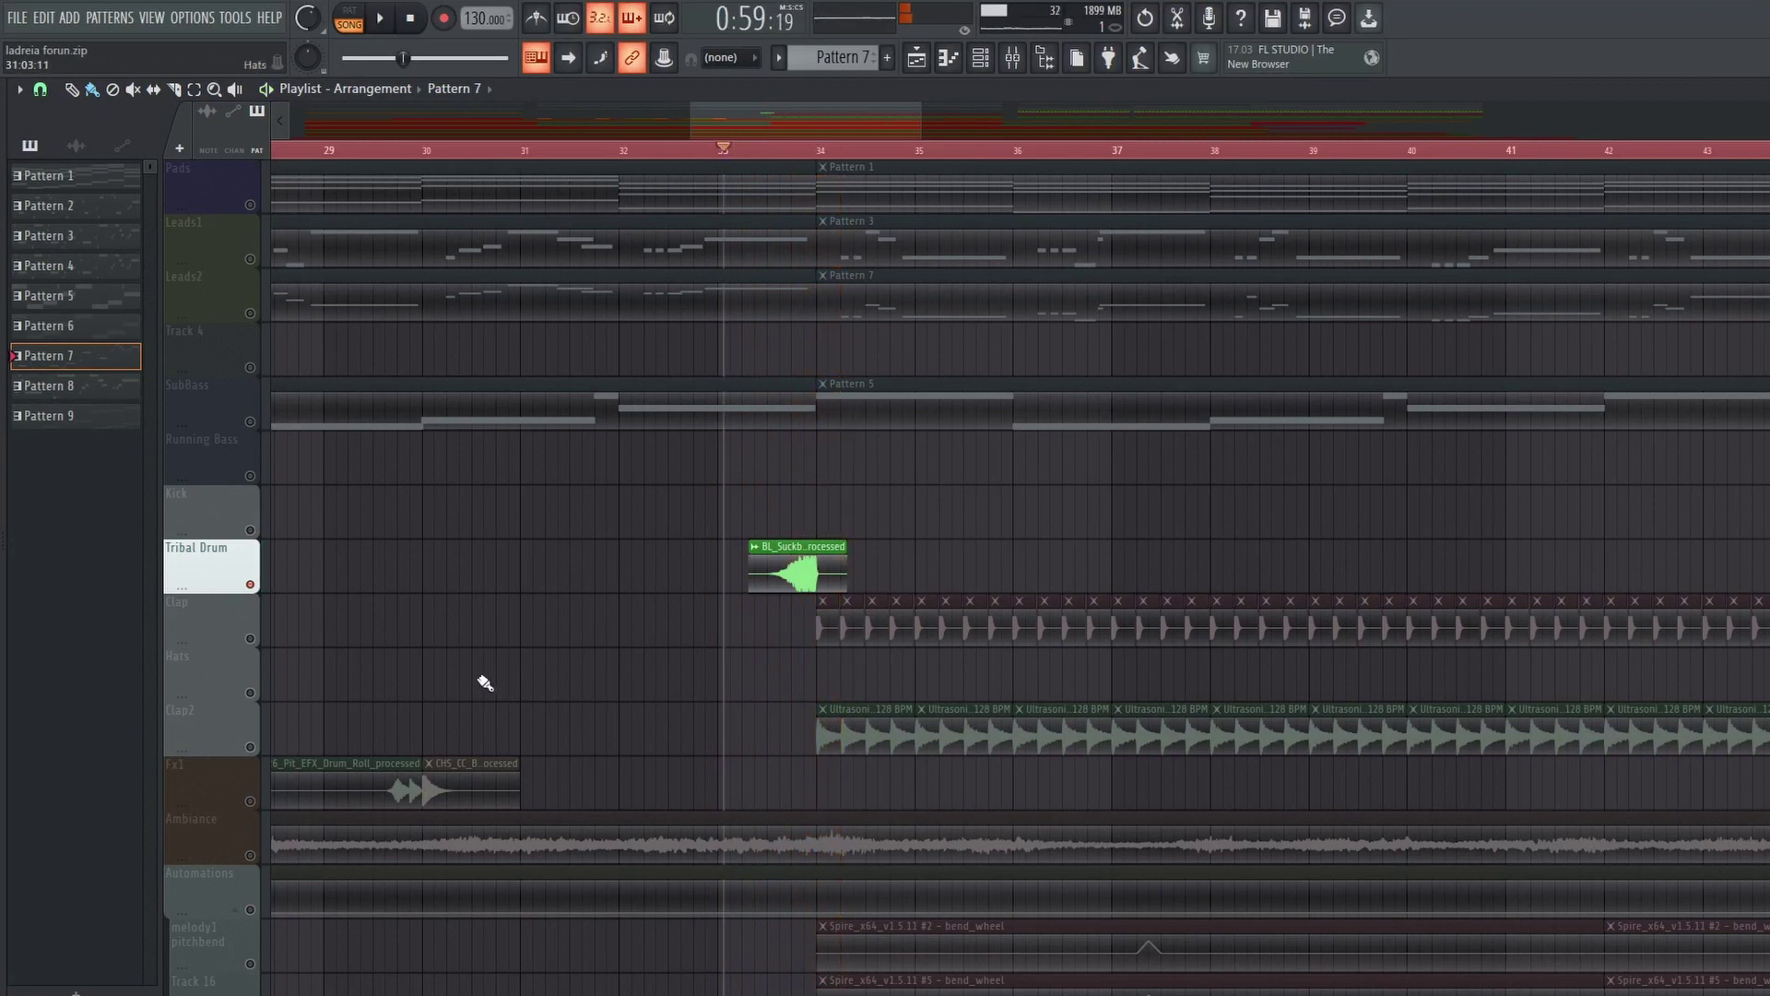
right_click(249, 587)
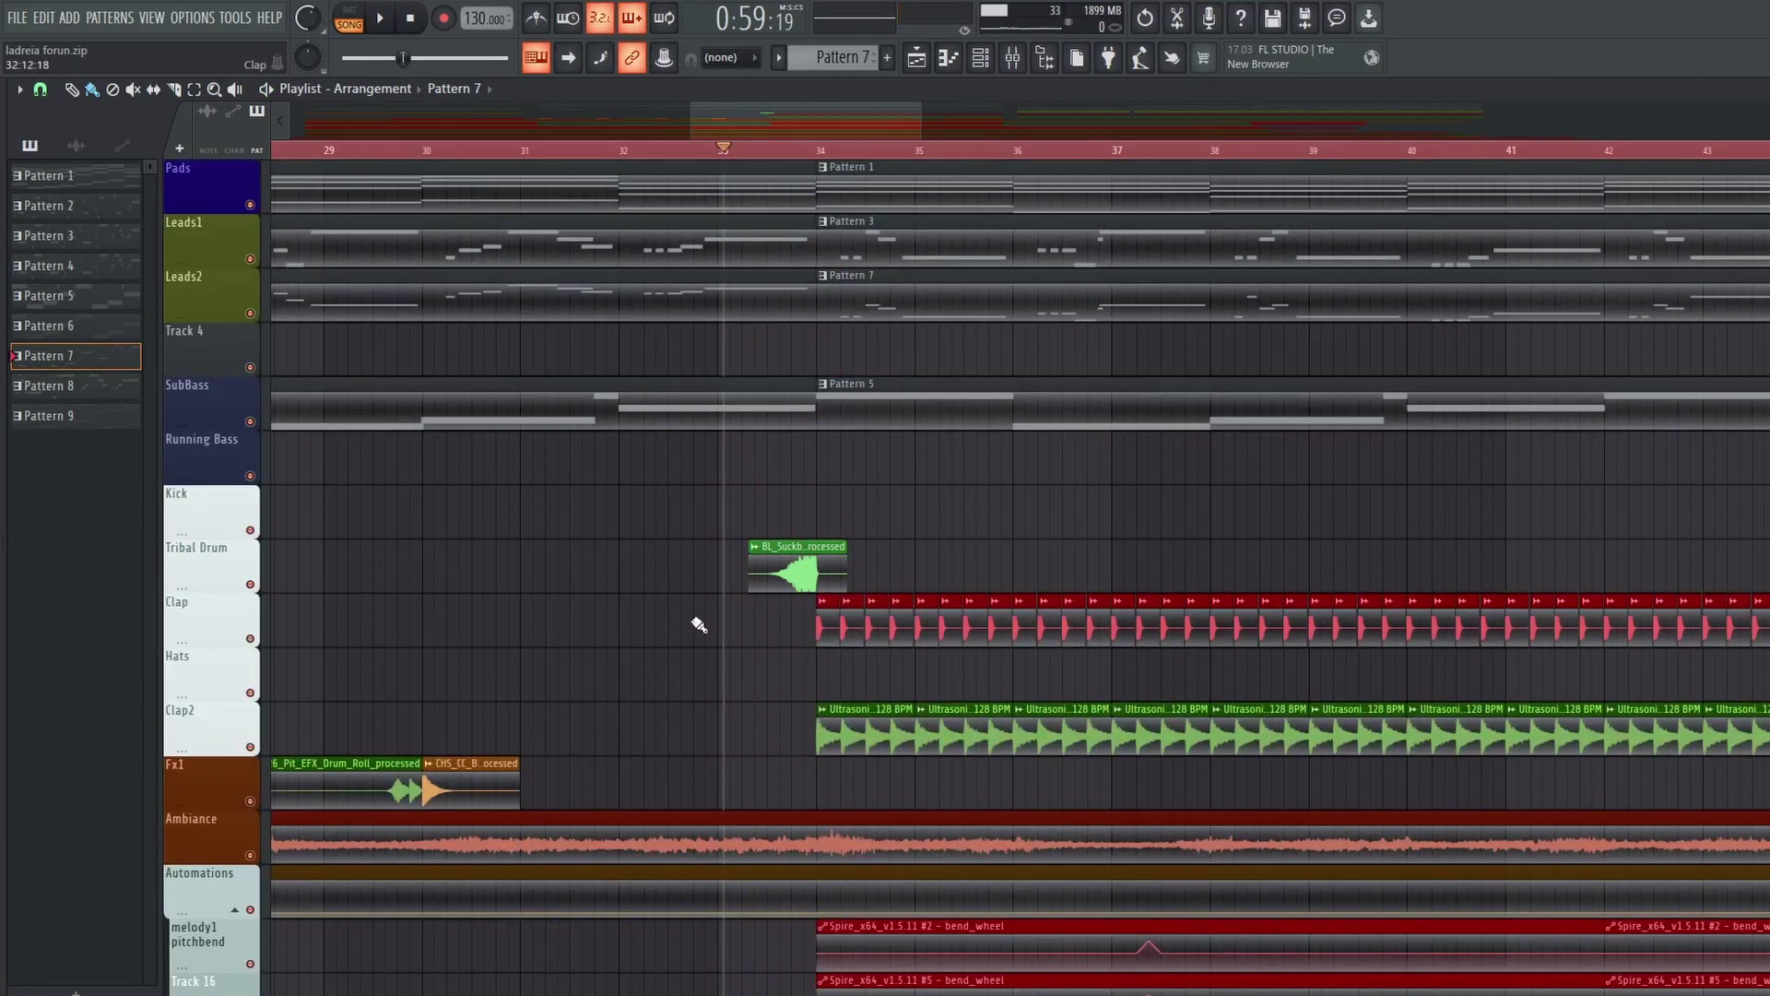
Step: Solo the Clap track, then also enable the Clap2 track and the Automations group, leaving Ambiance muted
right_click(251, 639)
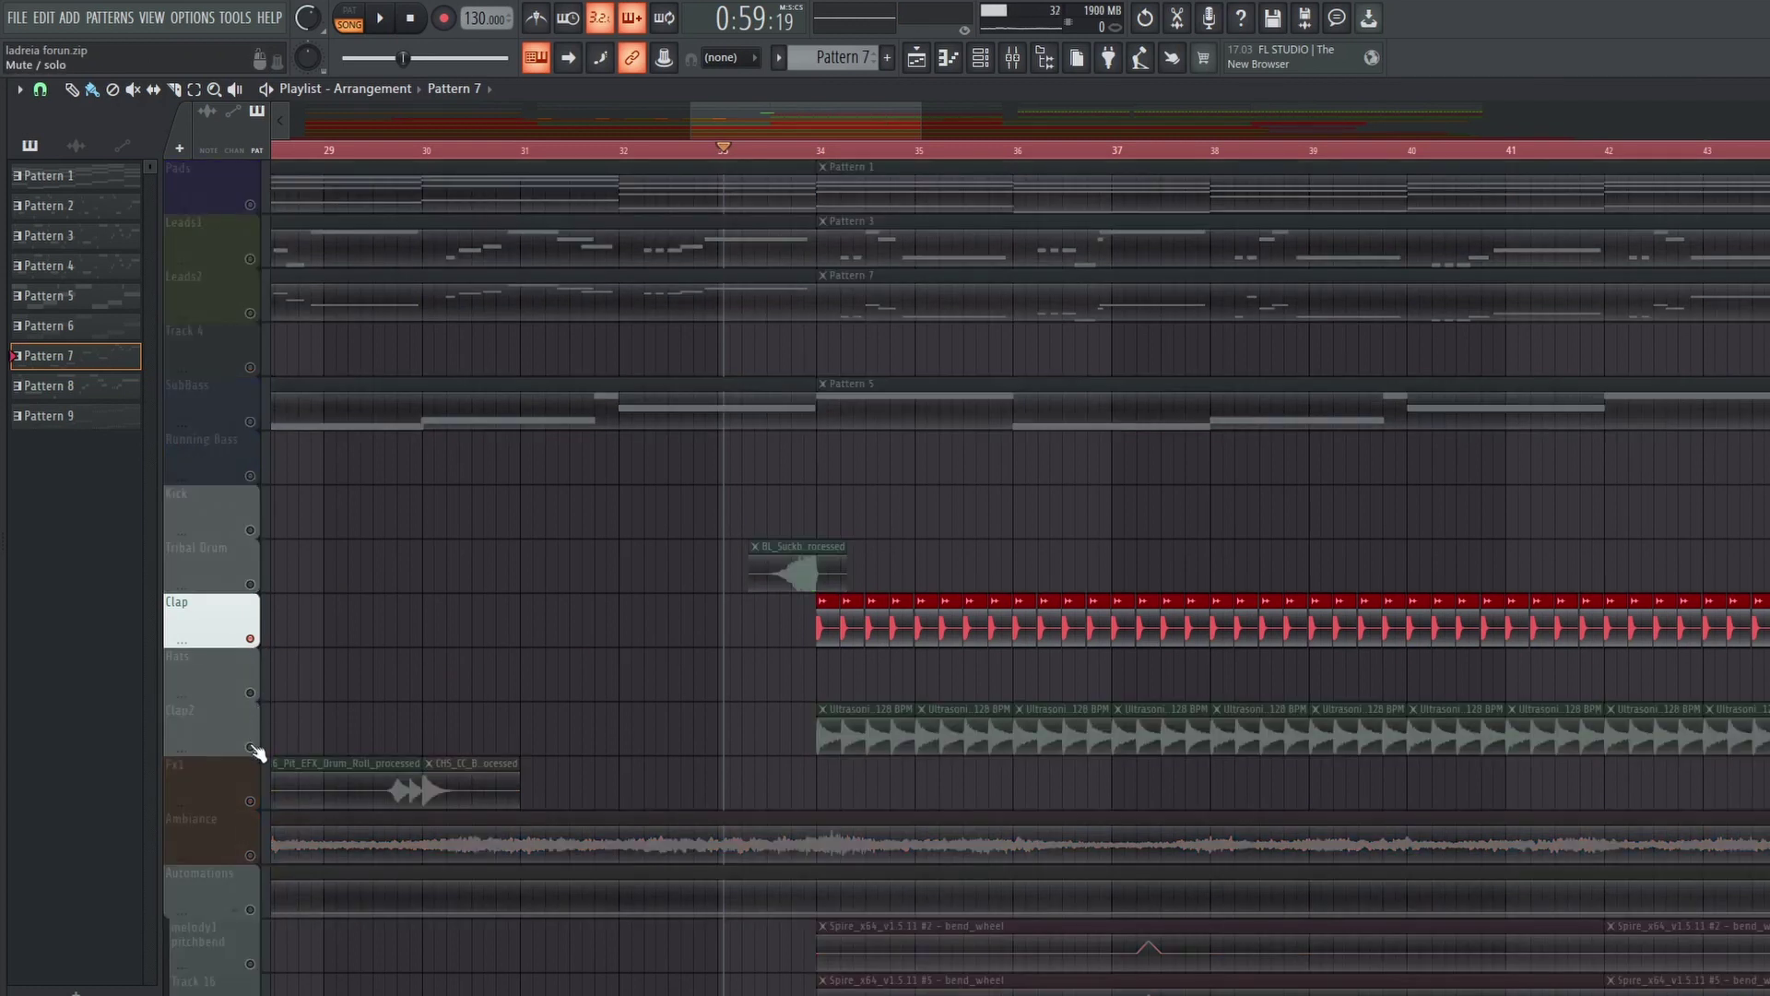
click(250, 747)
scroll(585, 693, down, 5)
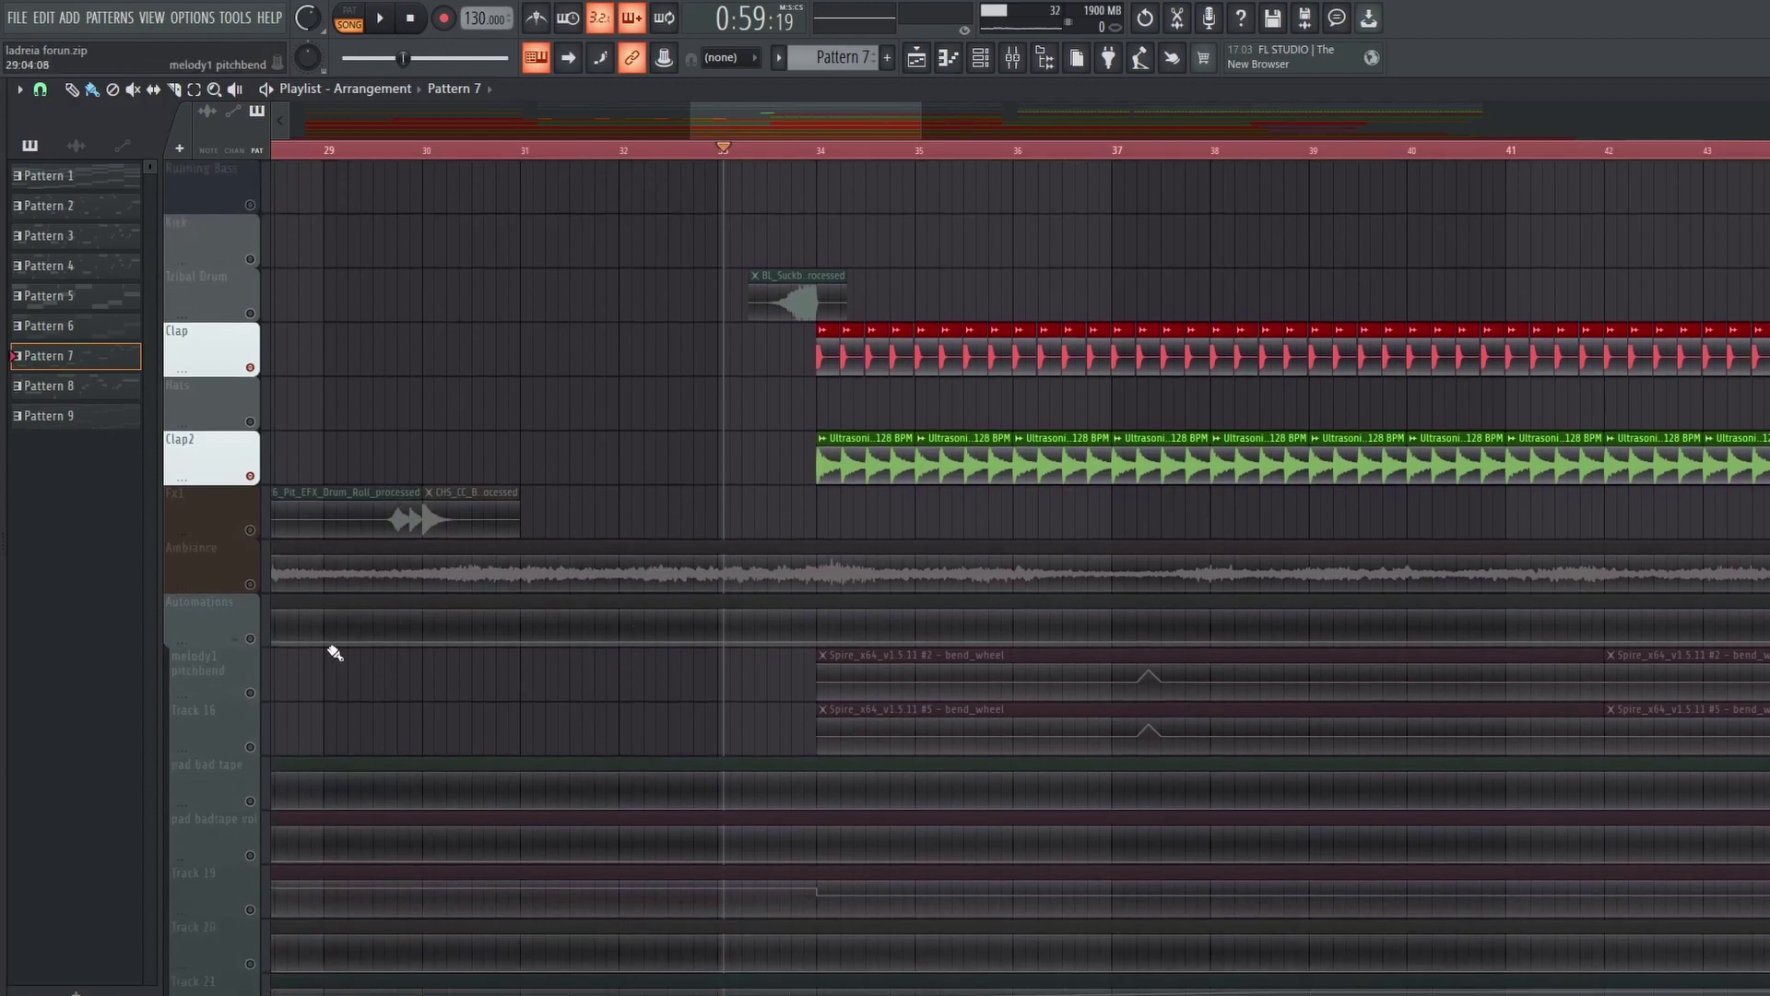
click(250, 585)
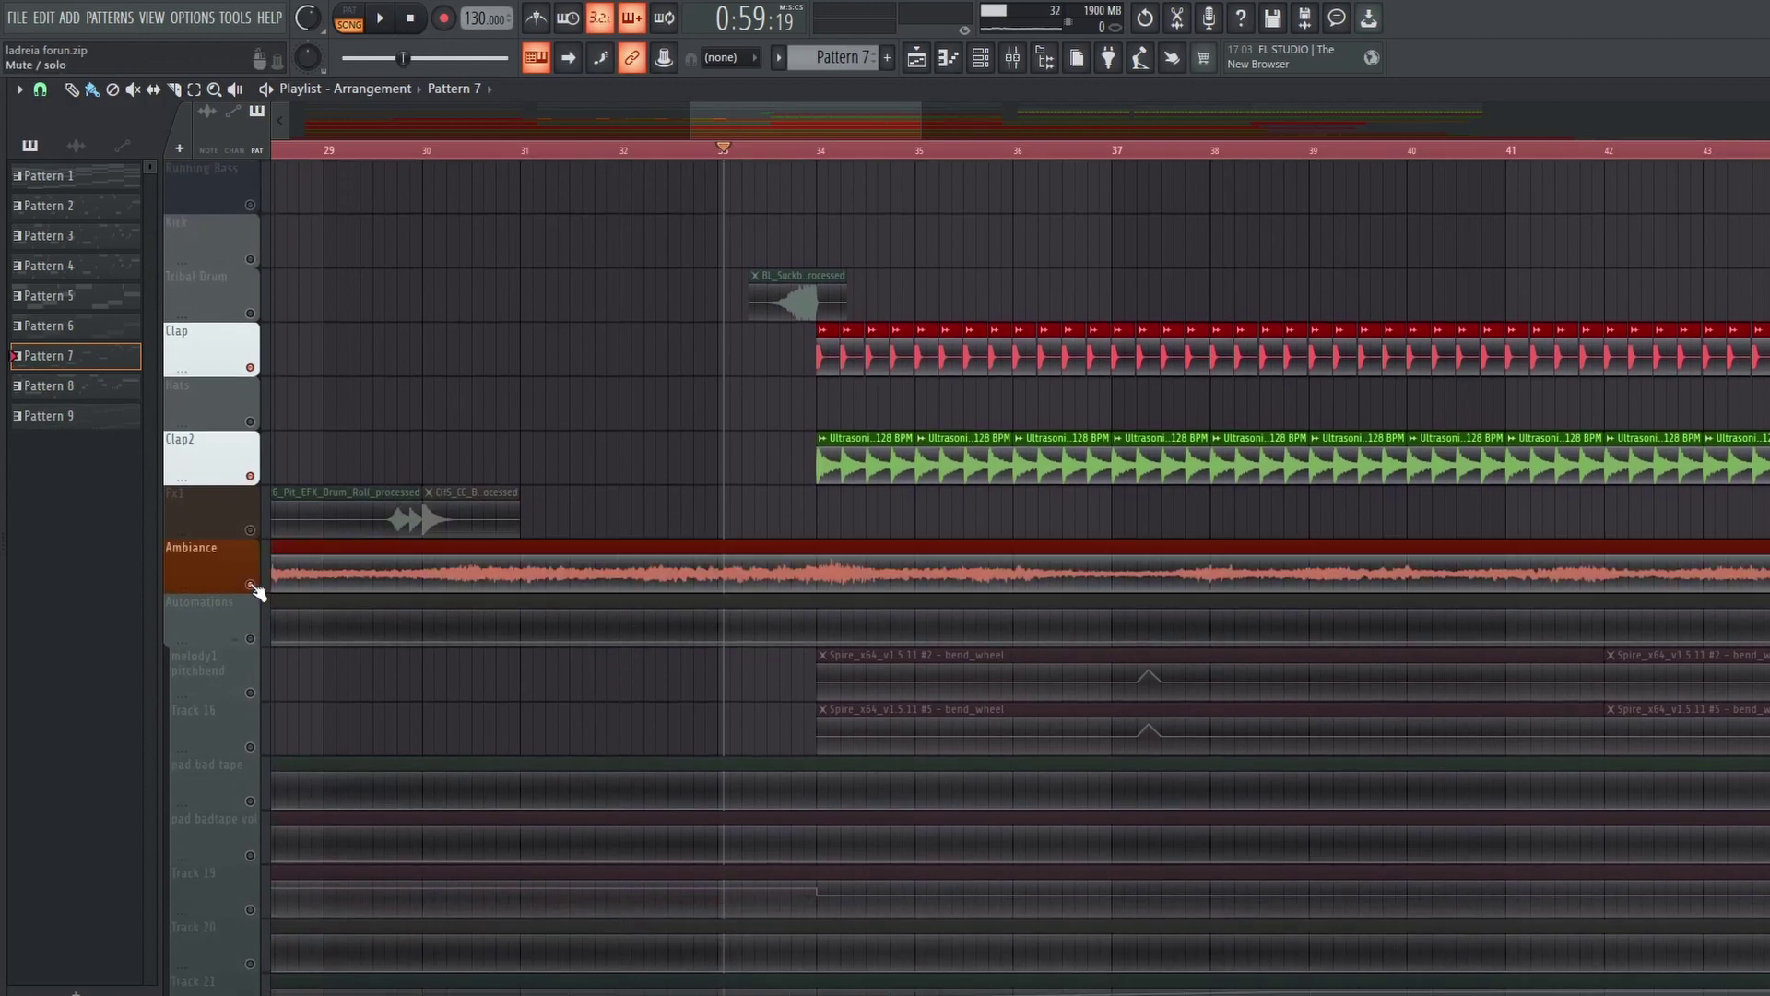
click(250, 584)
click(251, 639)
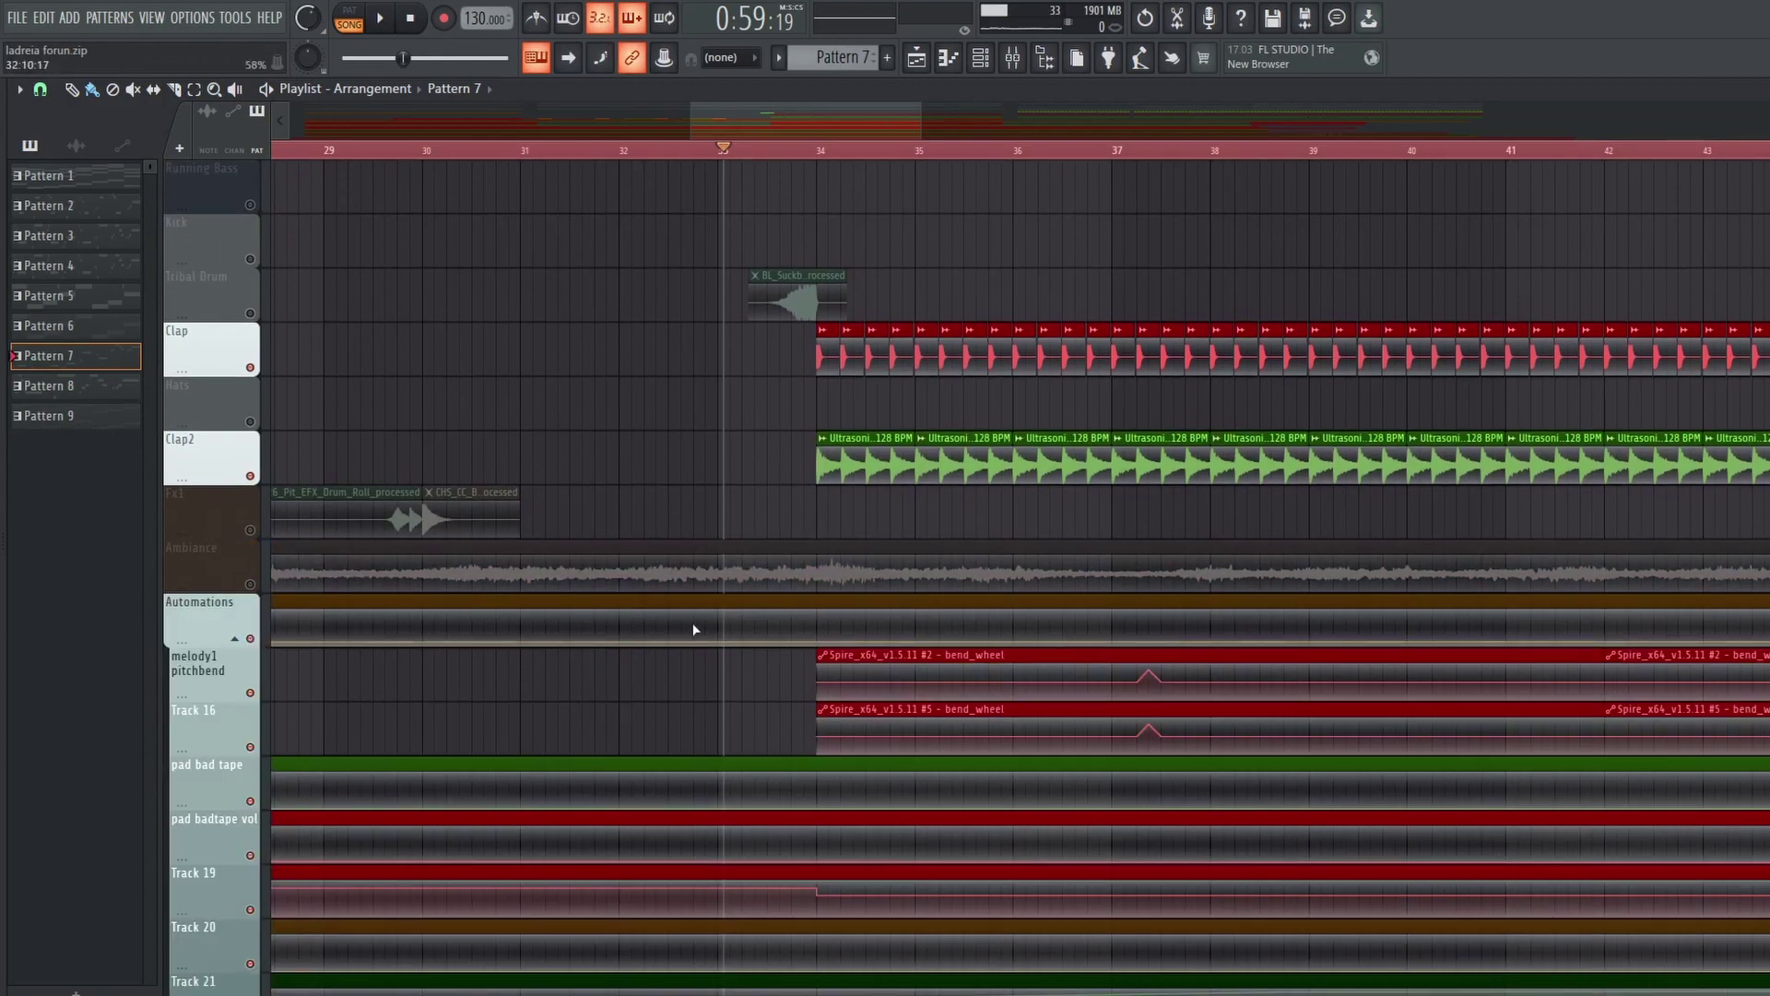
scroll(729, 625, up, 1)
scroll(783, 621, down, 10)
scroll(858, 636, up, 5)
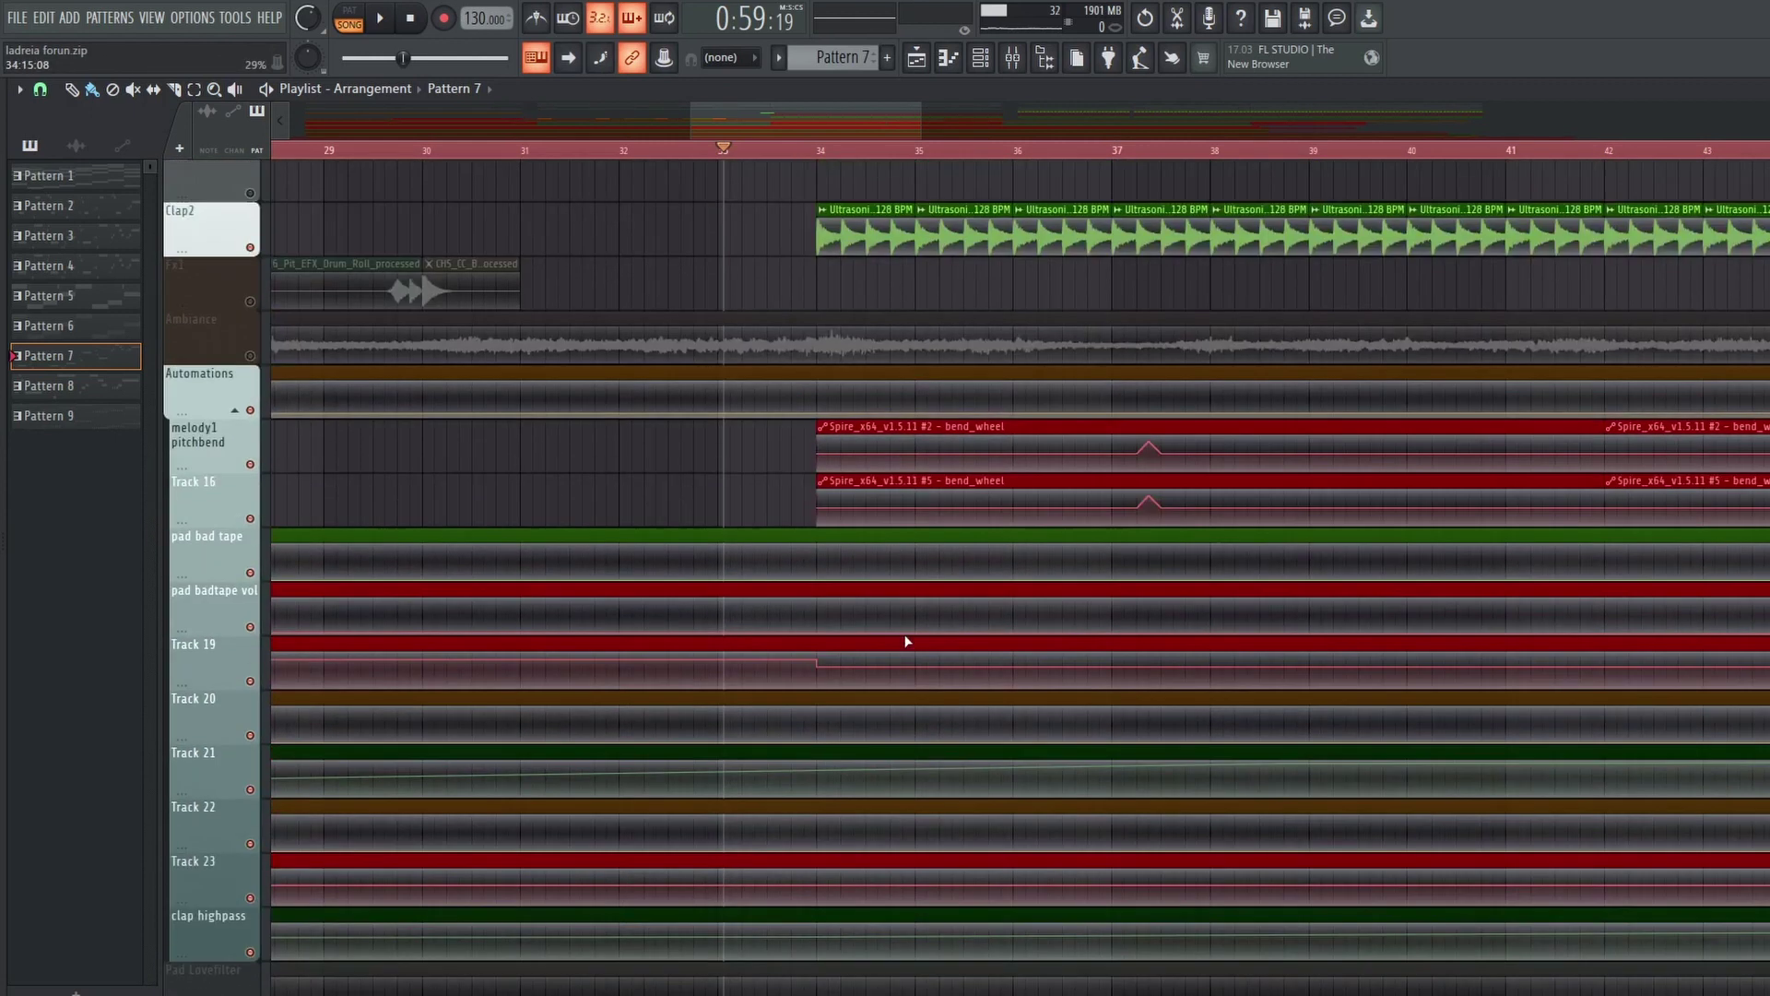
scroll(906, 642, up, 9)
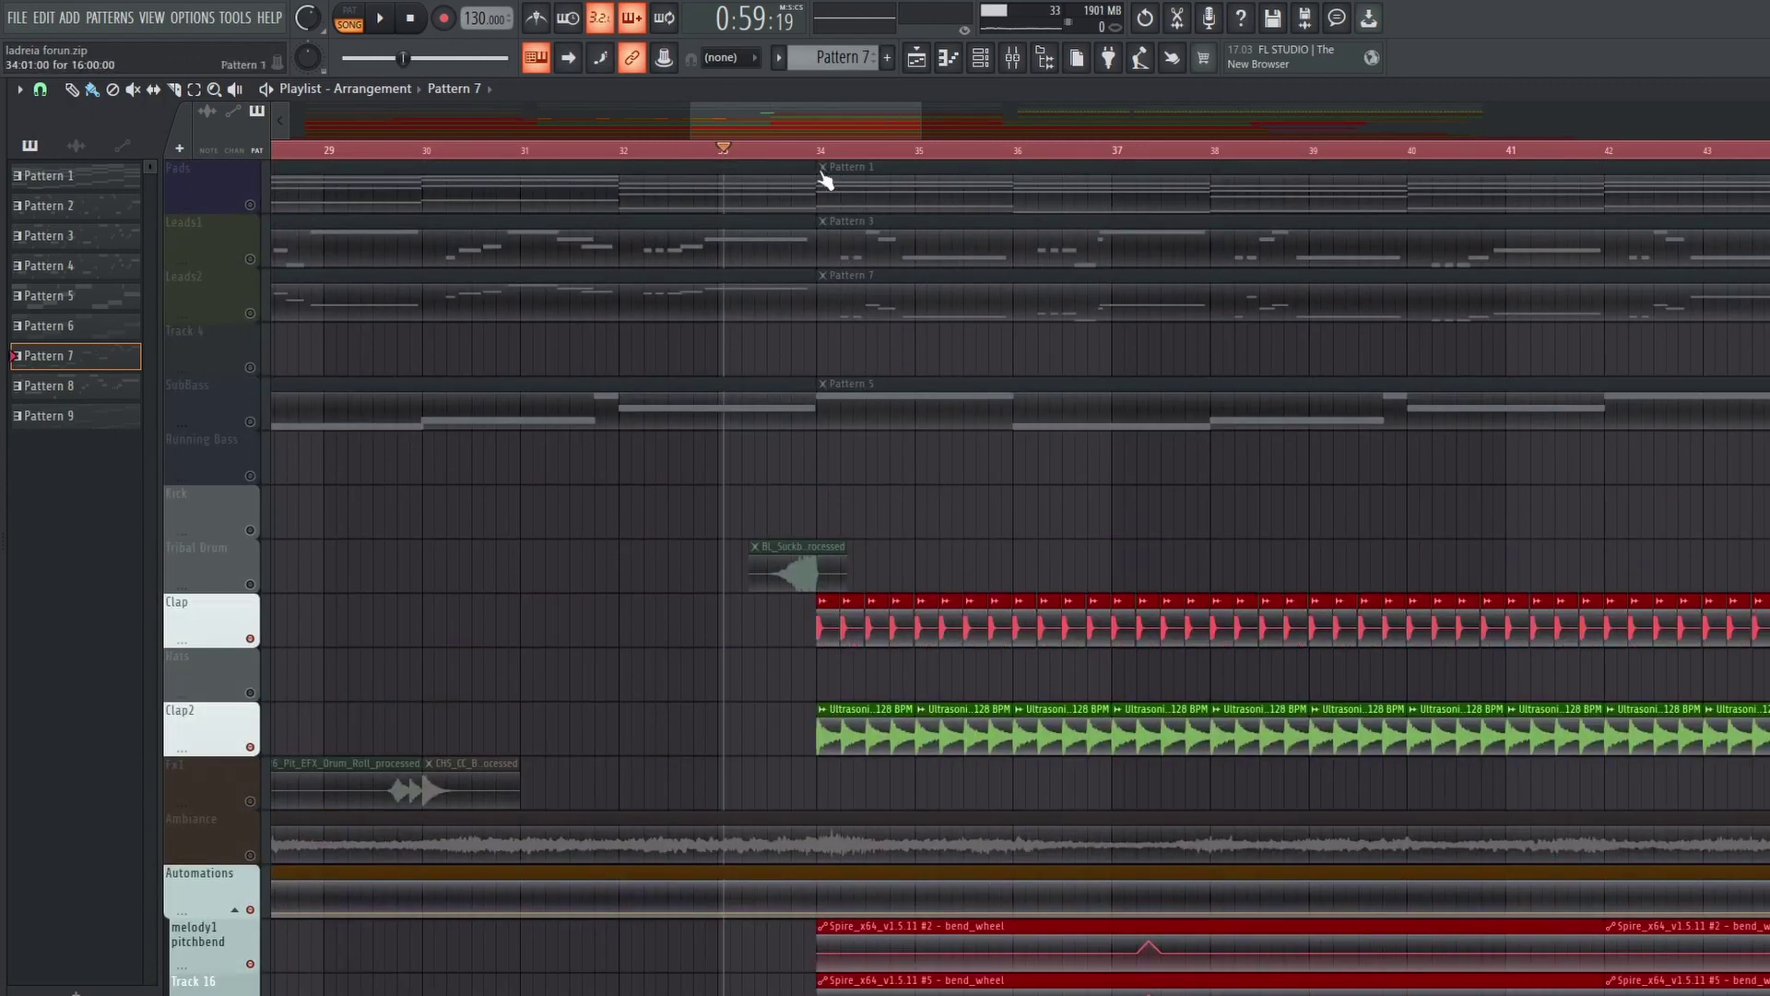
Step: Place the playhead at bar 34 and isolate the Leads1 and Leads2 tracks with every other track muted
click(796, 151)
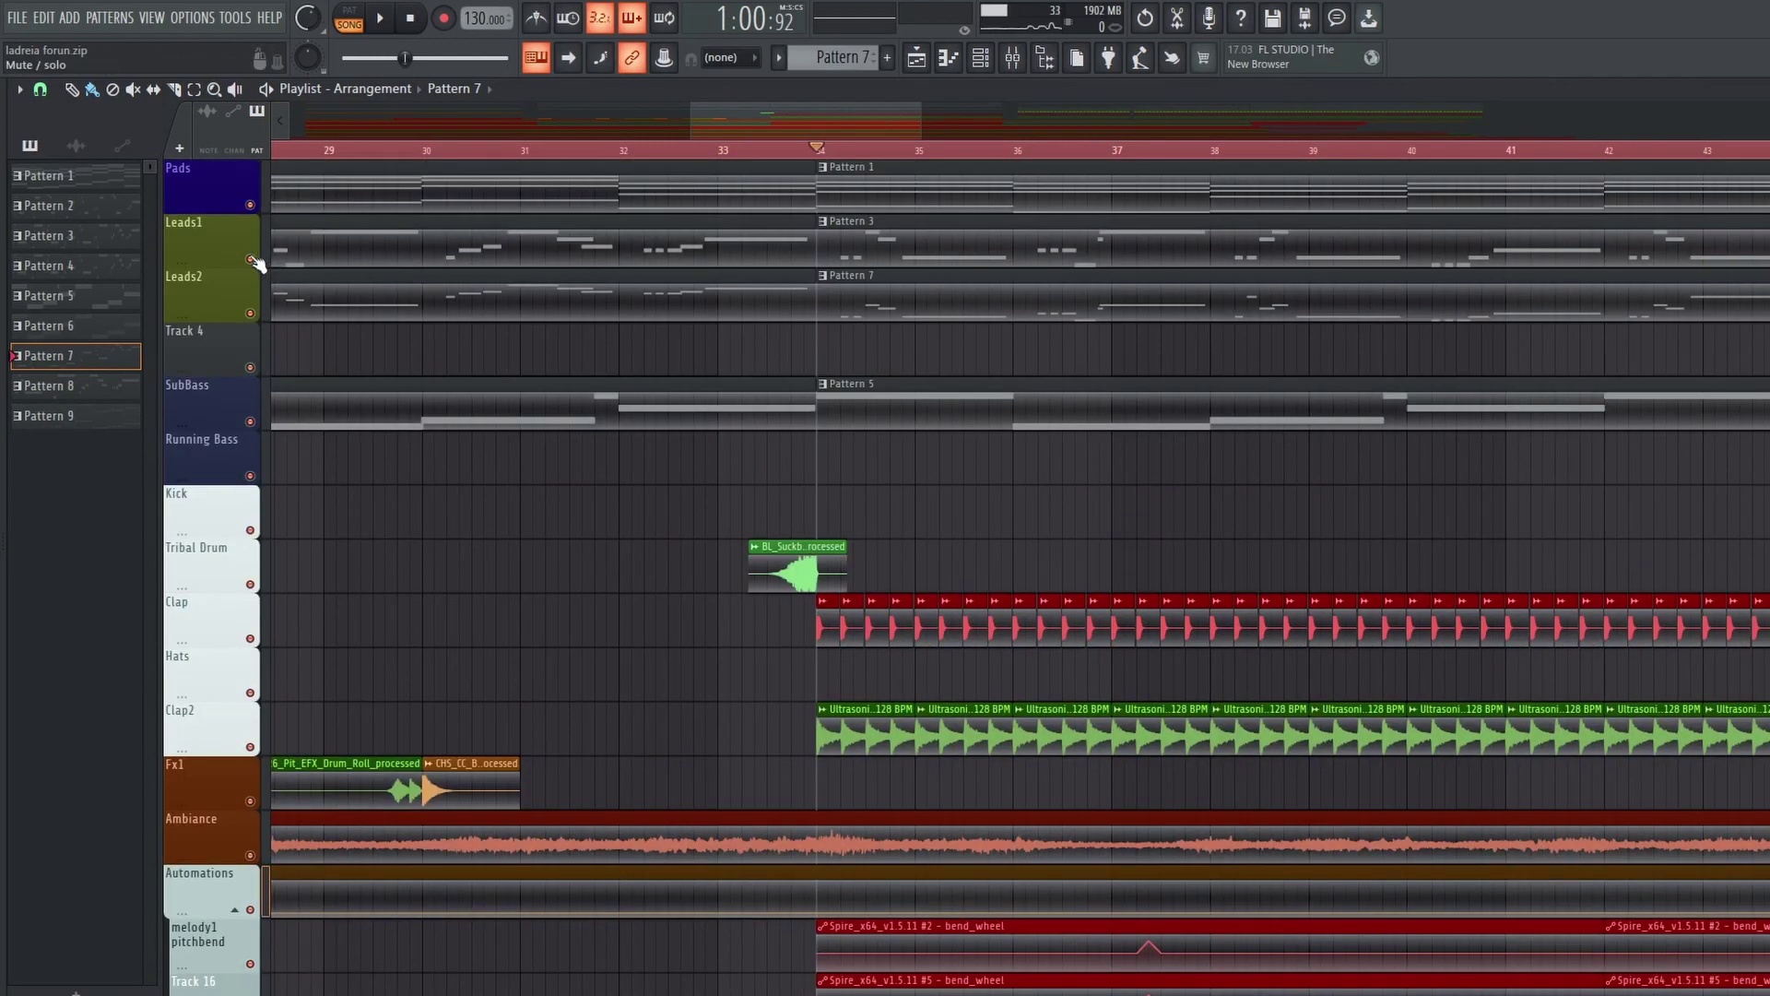
right_click(253, 259)
click(251, 315)
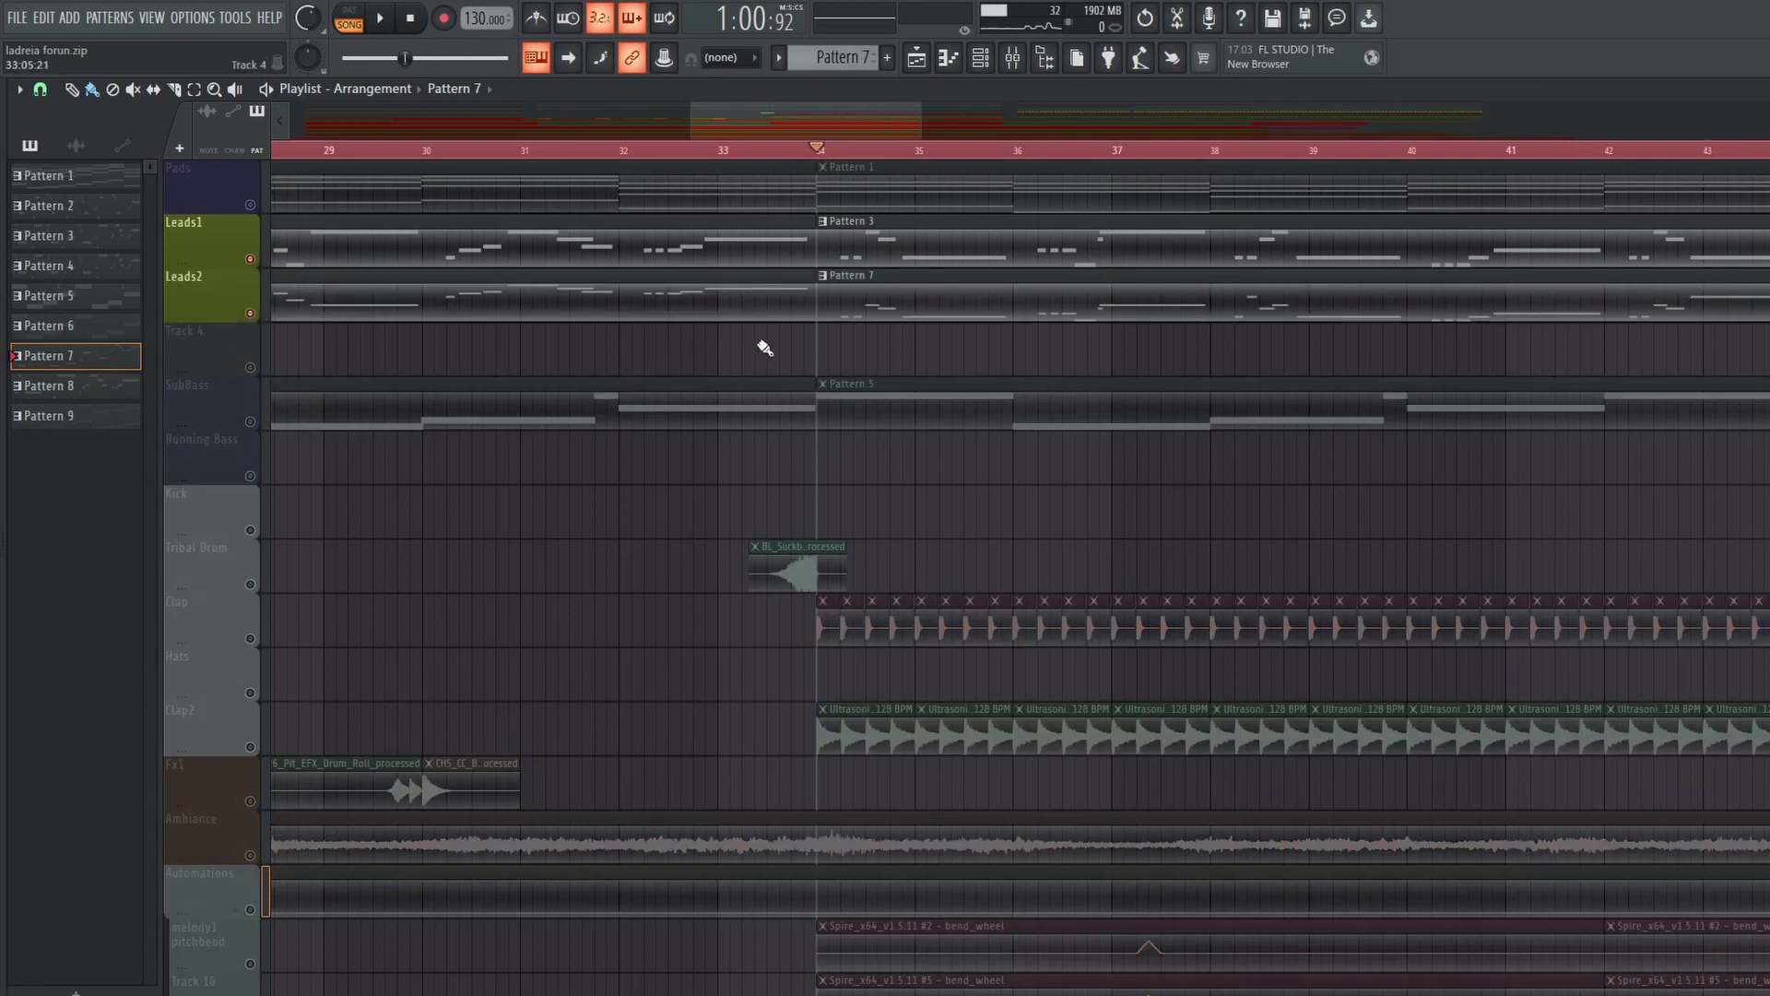
drag(667, 573, 1375, 627)
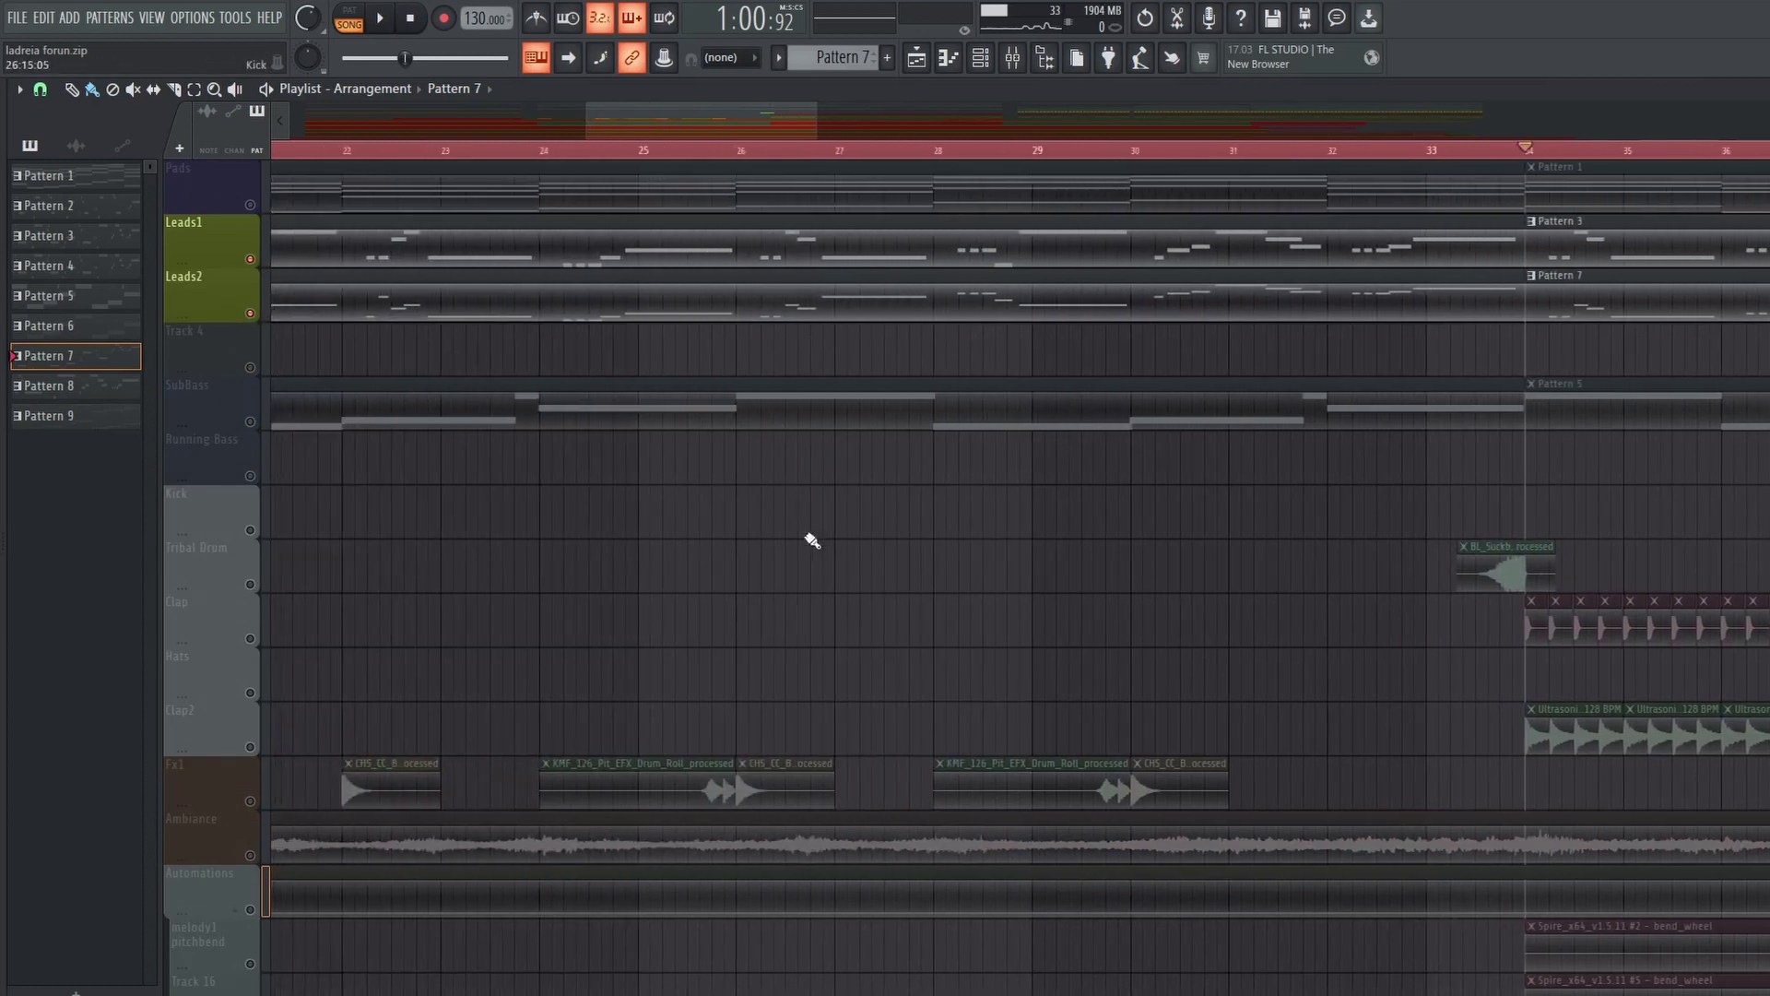
drag(704, 598, 1198, 627)
scroll(855, 568, down, 2)
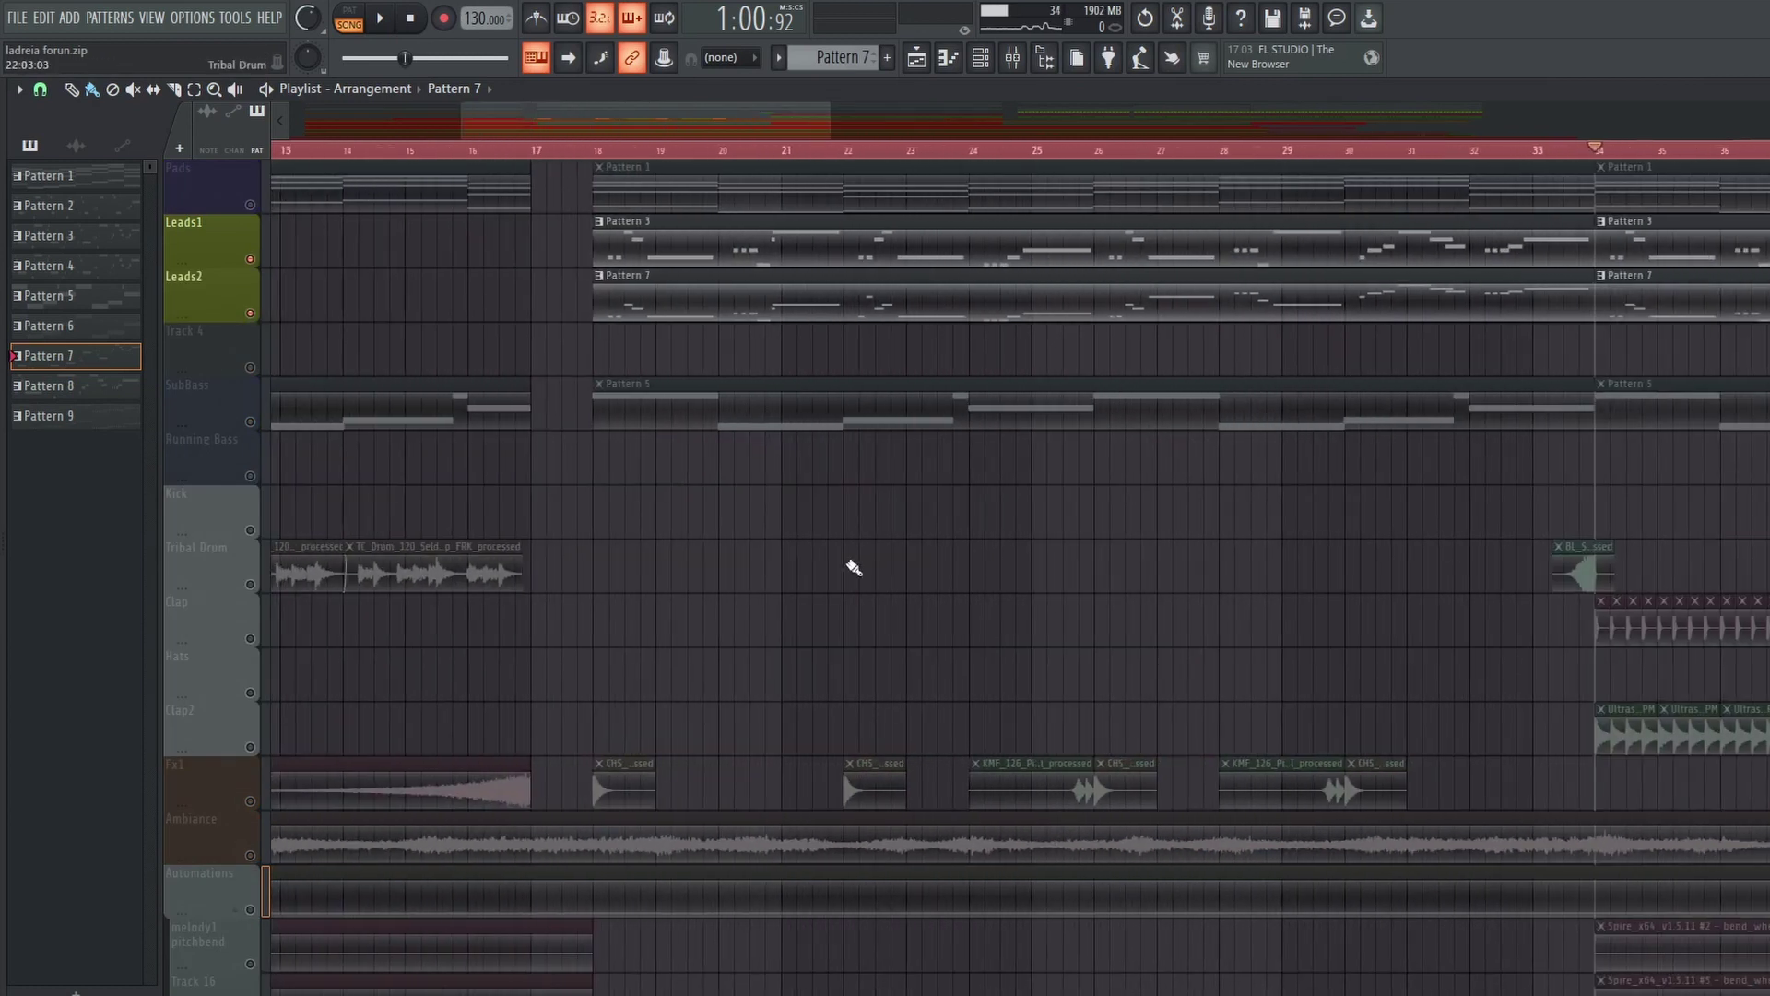
Step: Place the playhead at bar 18 and unmute the Automations group together with the Pad Lovefilter and Track 26 automation tracks
click(600, 148)
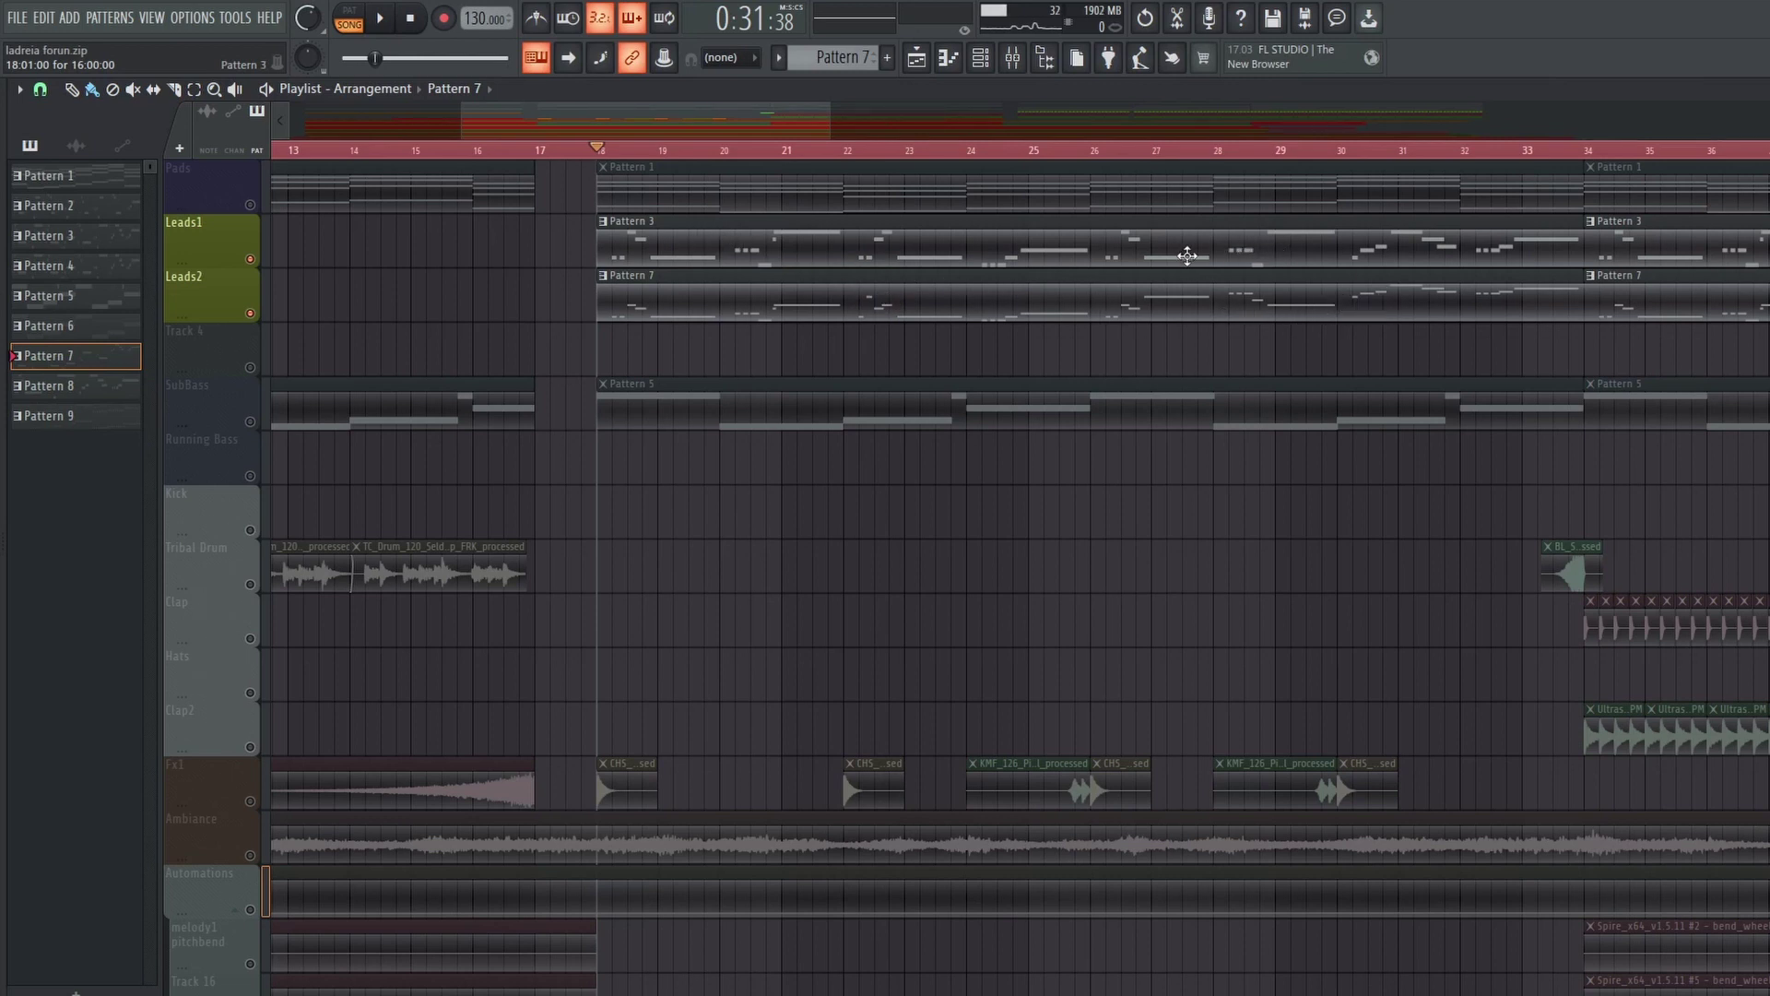
scroll(680, 533, down, 5)
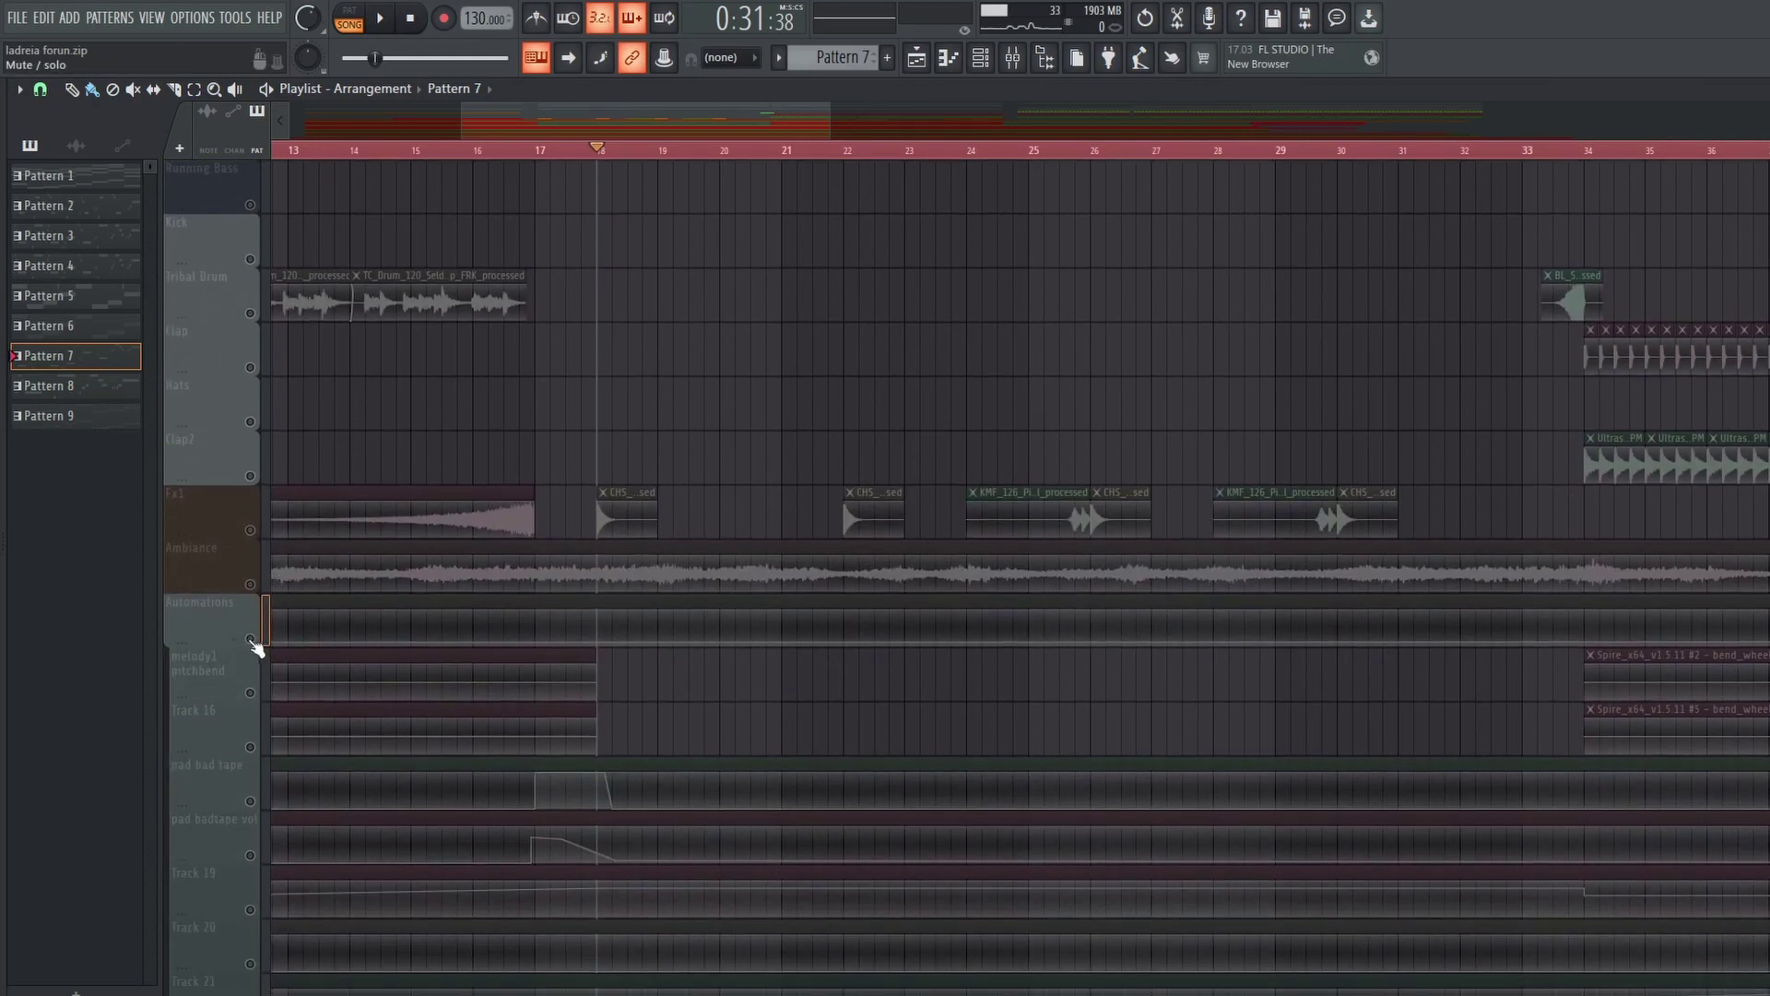
click(251, 639)
click(251, 639)
scroll(751, 627, down, 4)
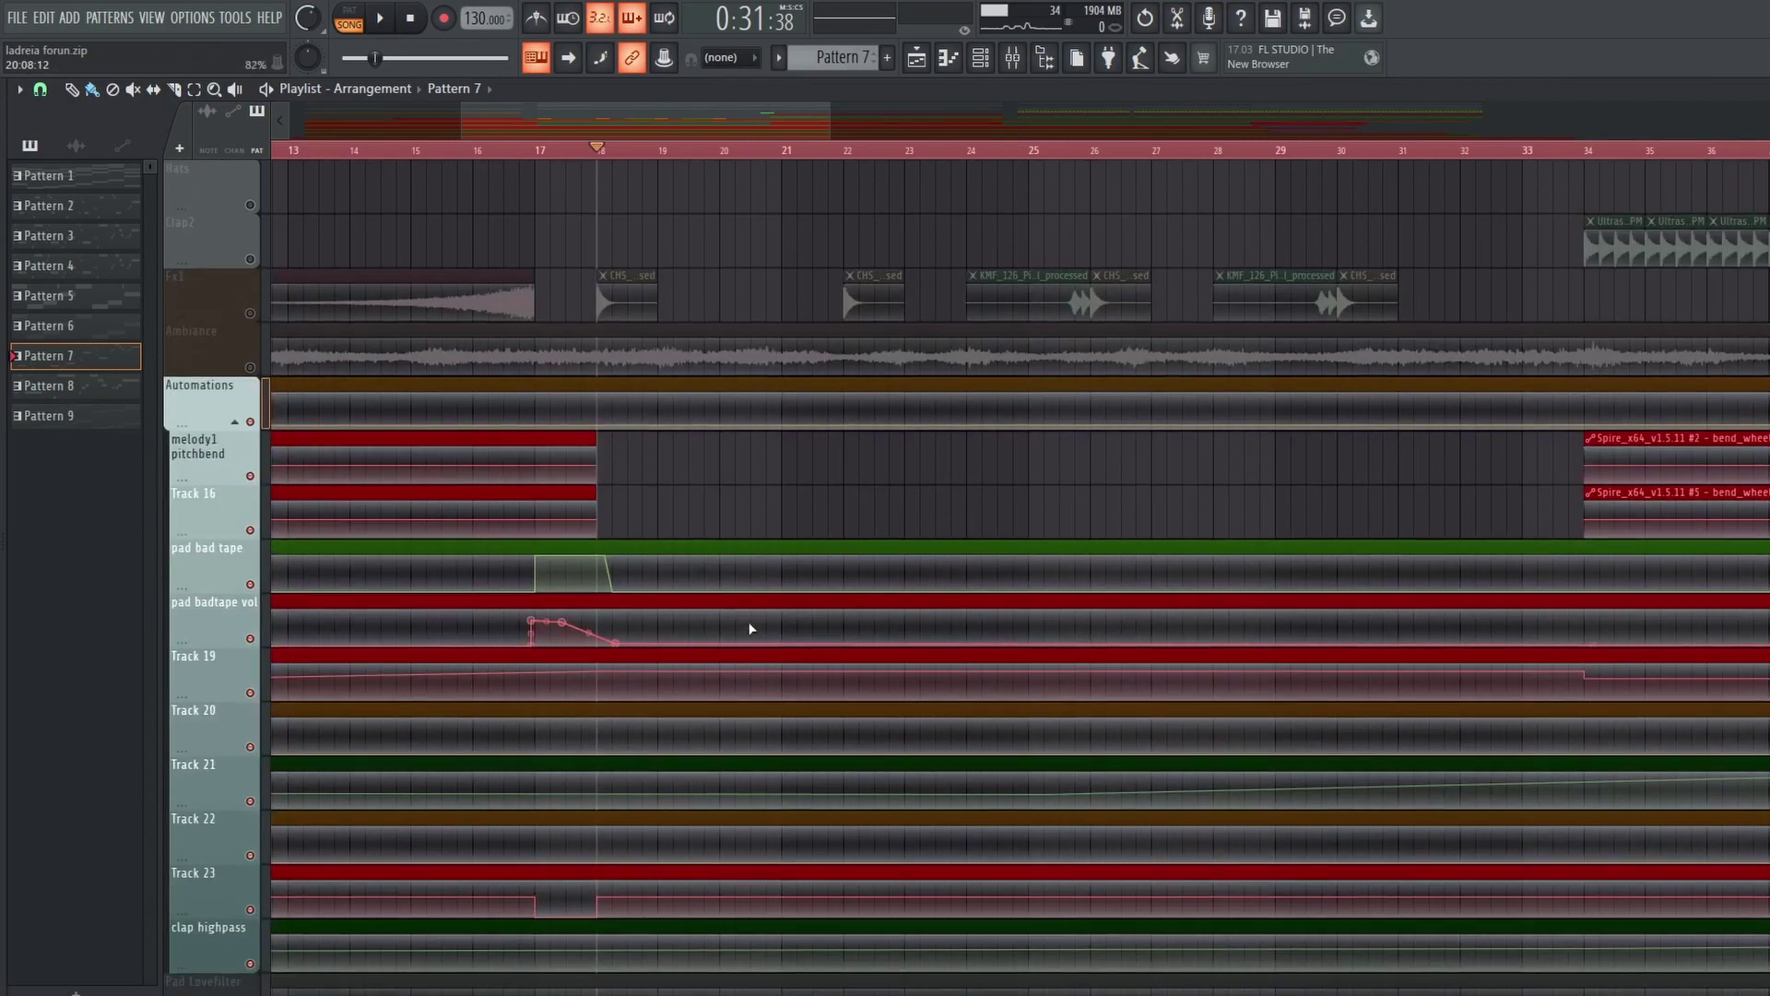
scroll(752, 627, down, 4)
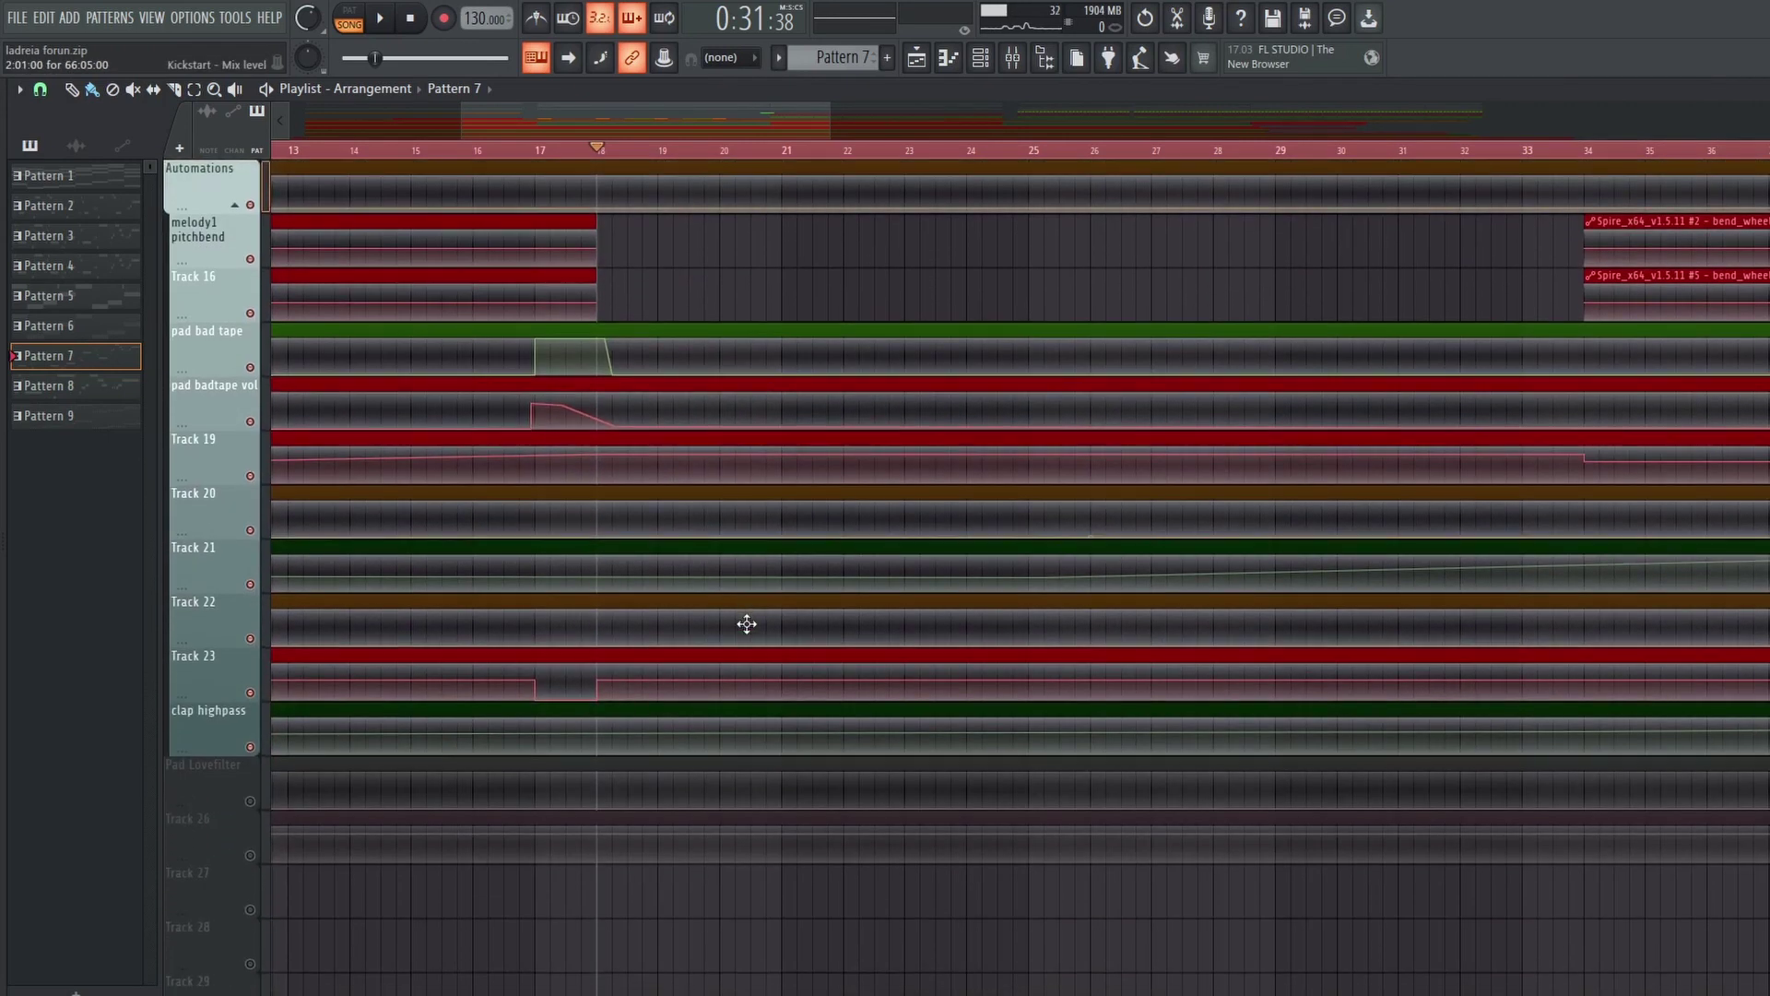
click(250, 802)
click(249, 856)
scroll(612, 818, down, 5)
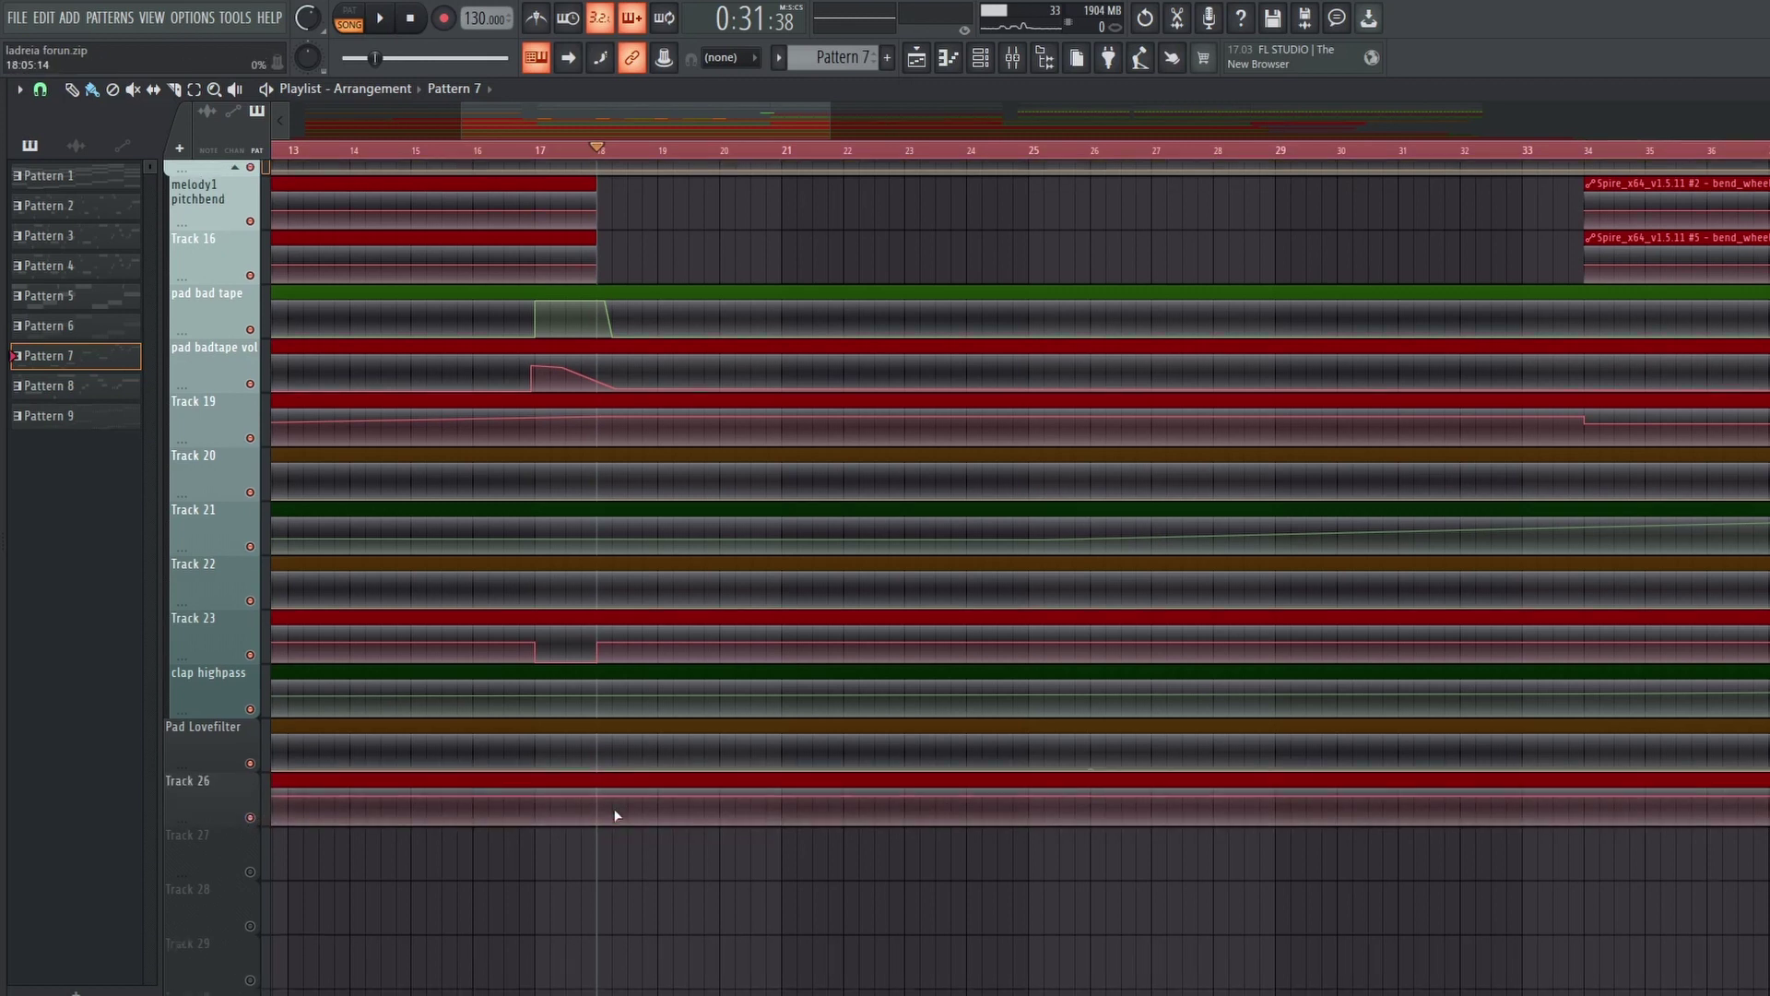
Step: Play the isolated Leads1 and Leads2 tracks from bar 18 past bar 35, then stop playback
scroll(608, 778, up, 6)
scroll(621, 767, up, 12)
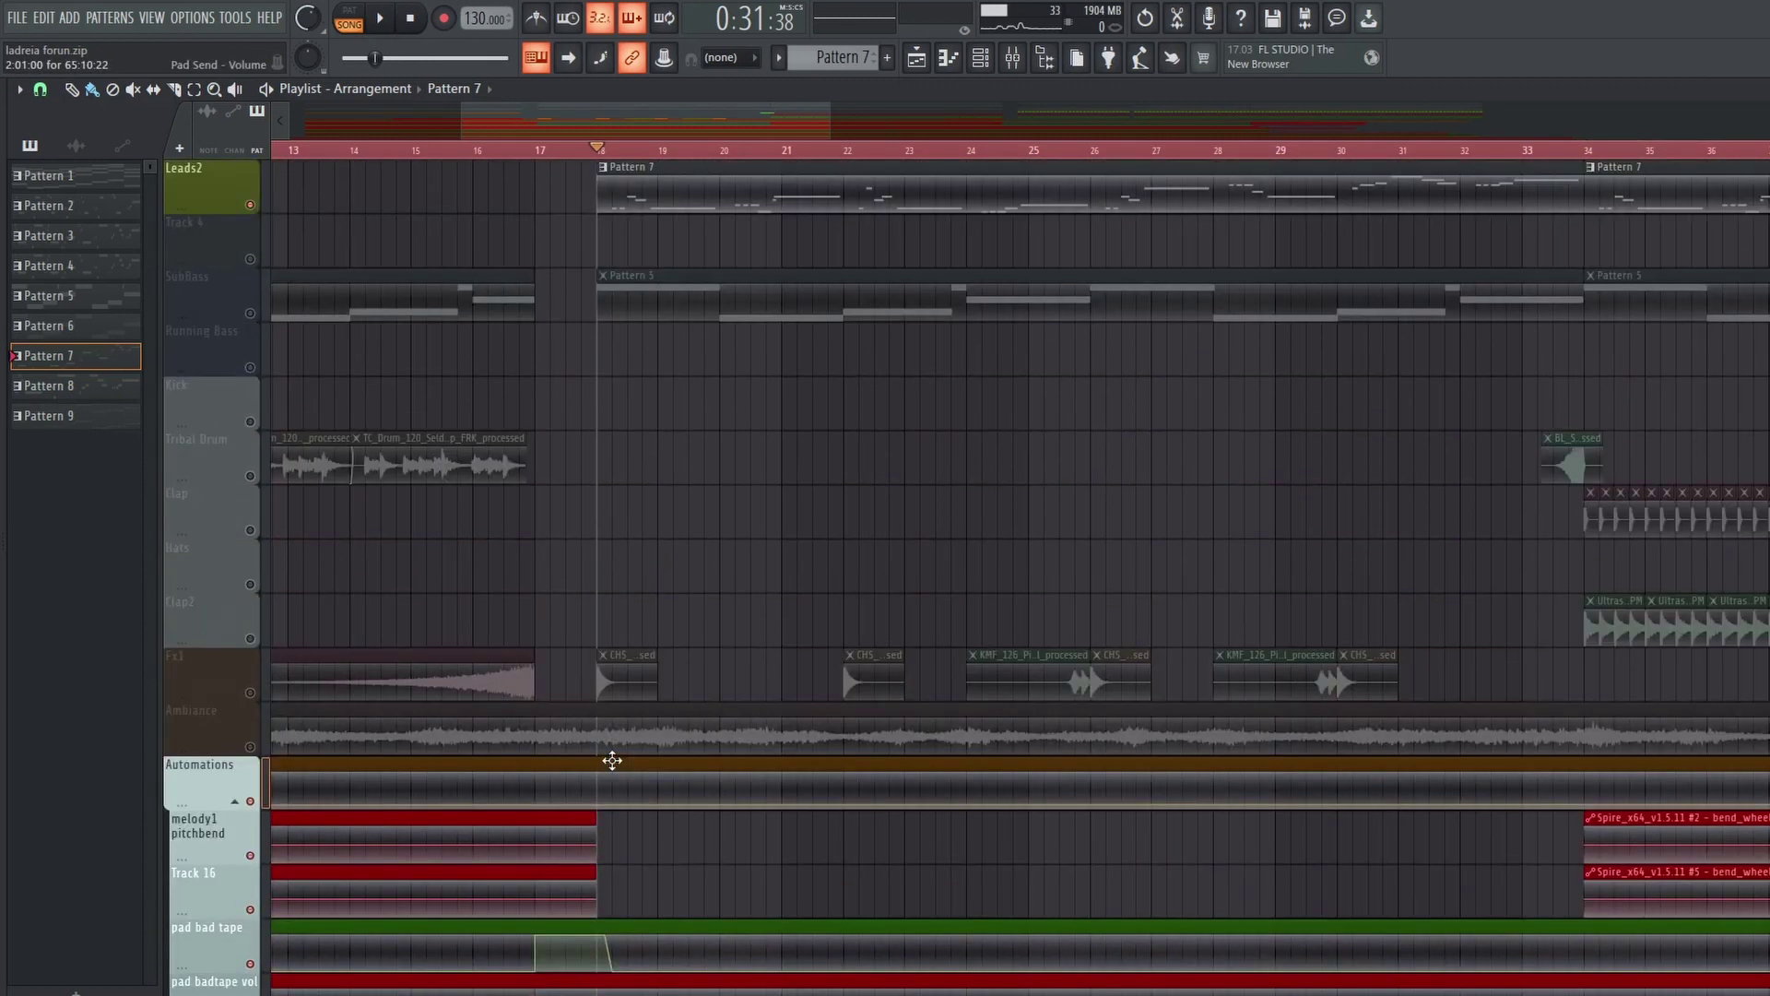
key(space)
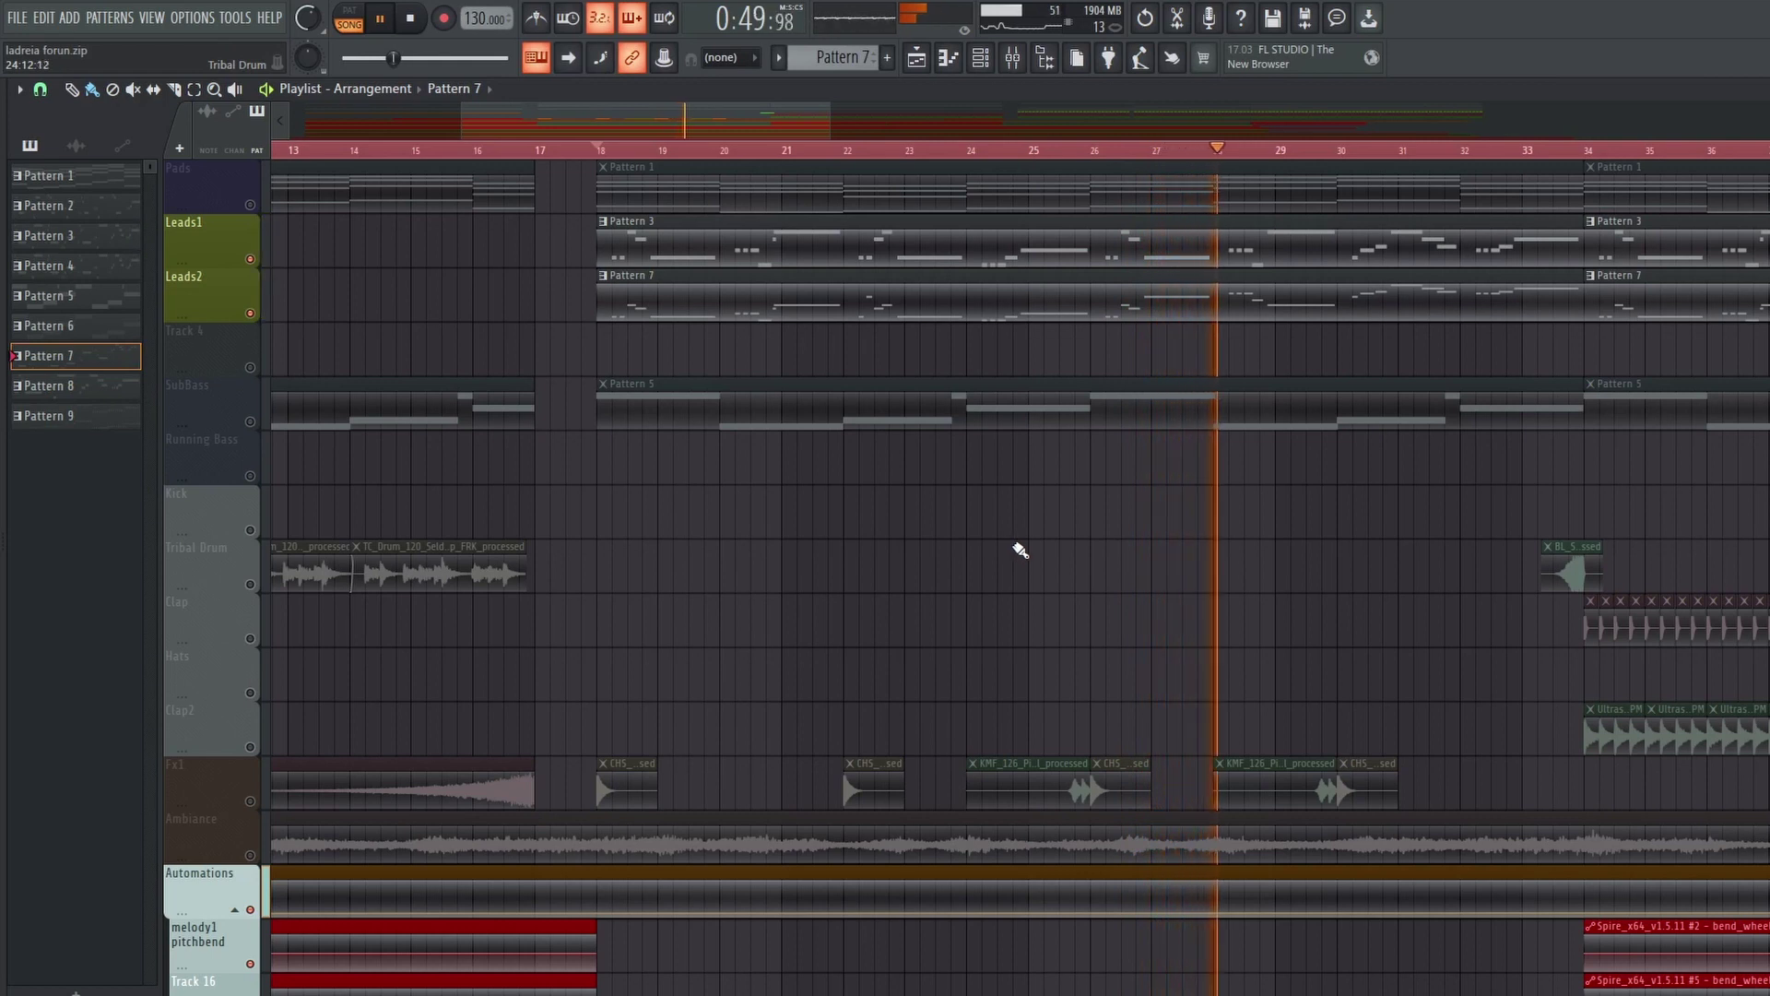
scroll(1058, 552, down, 2)
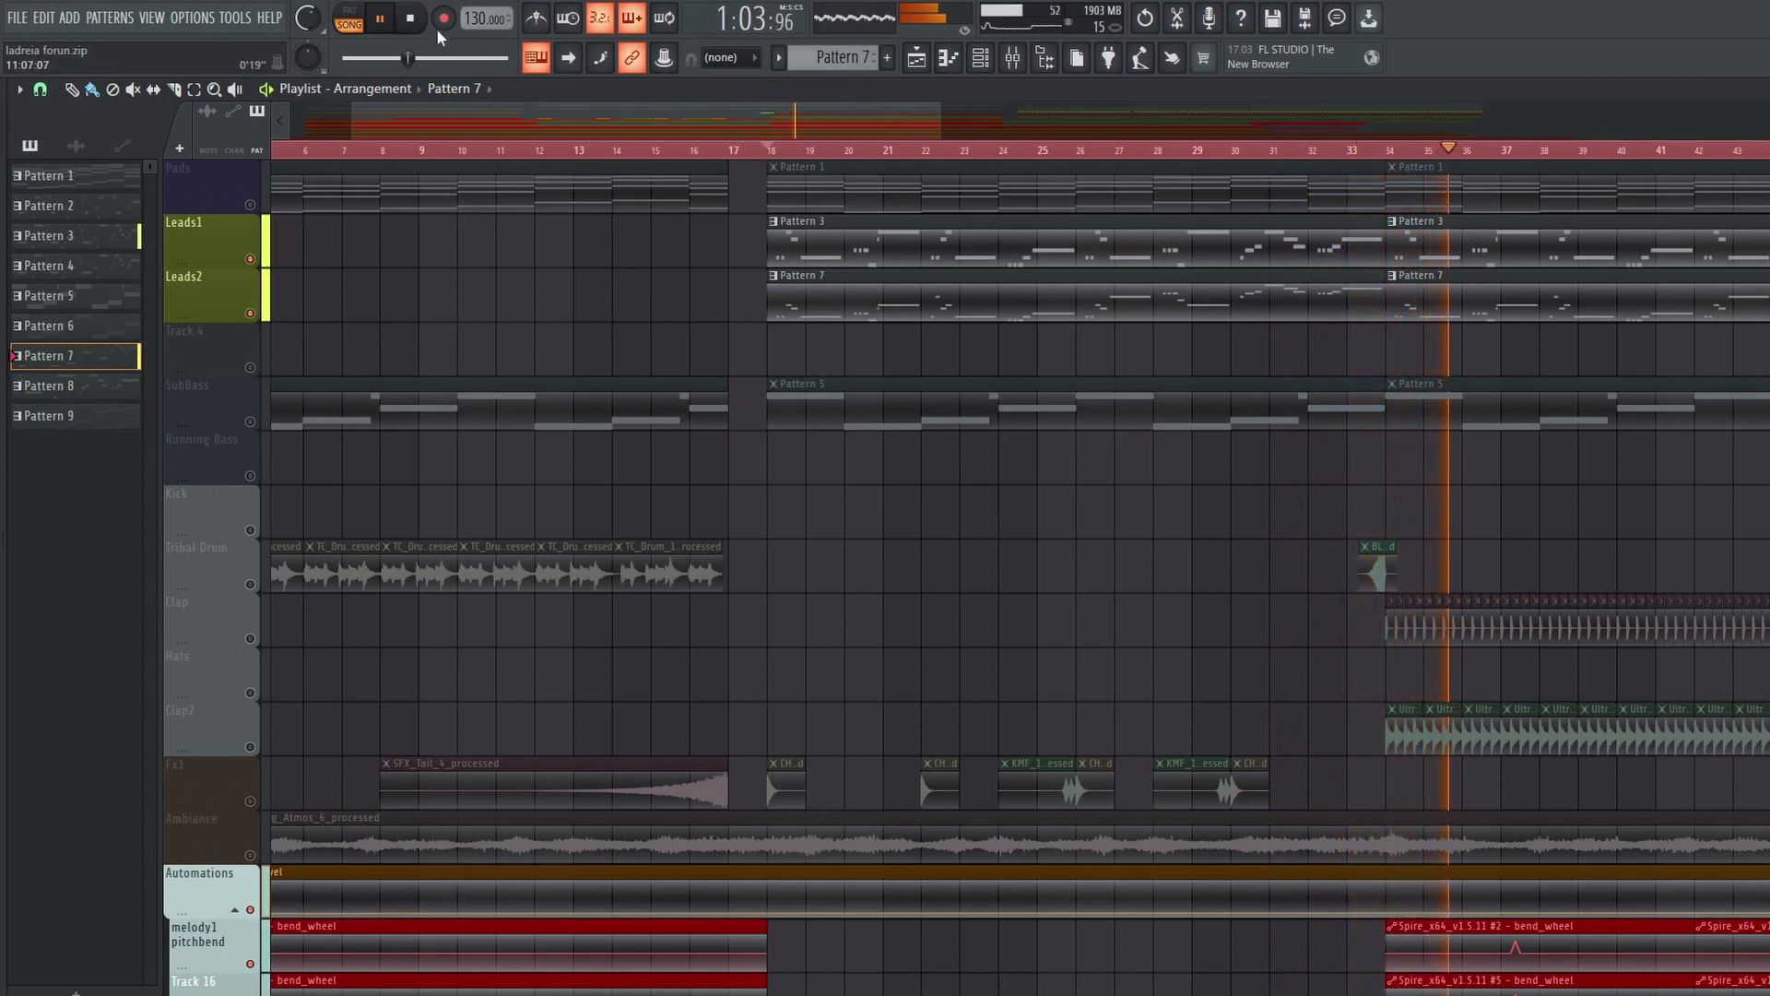
key(space)
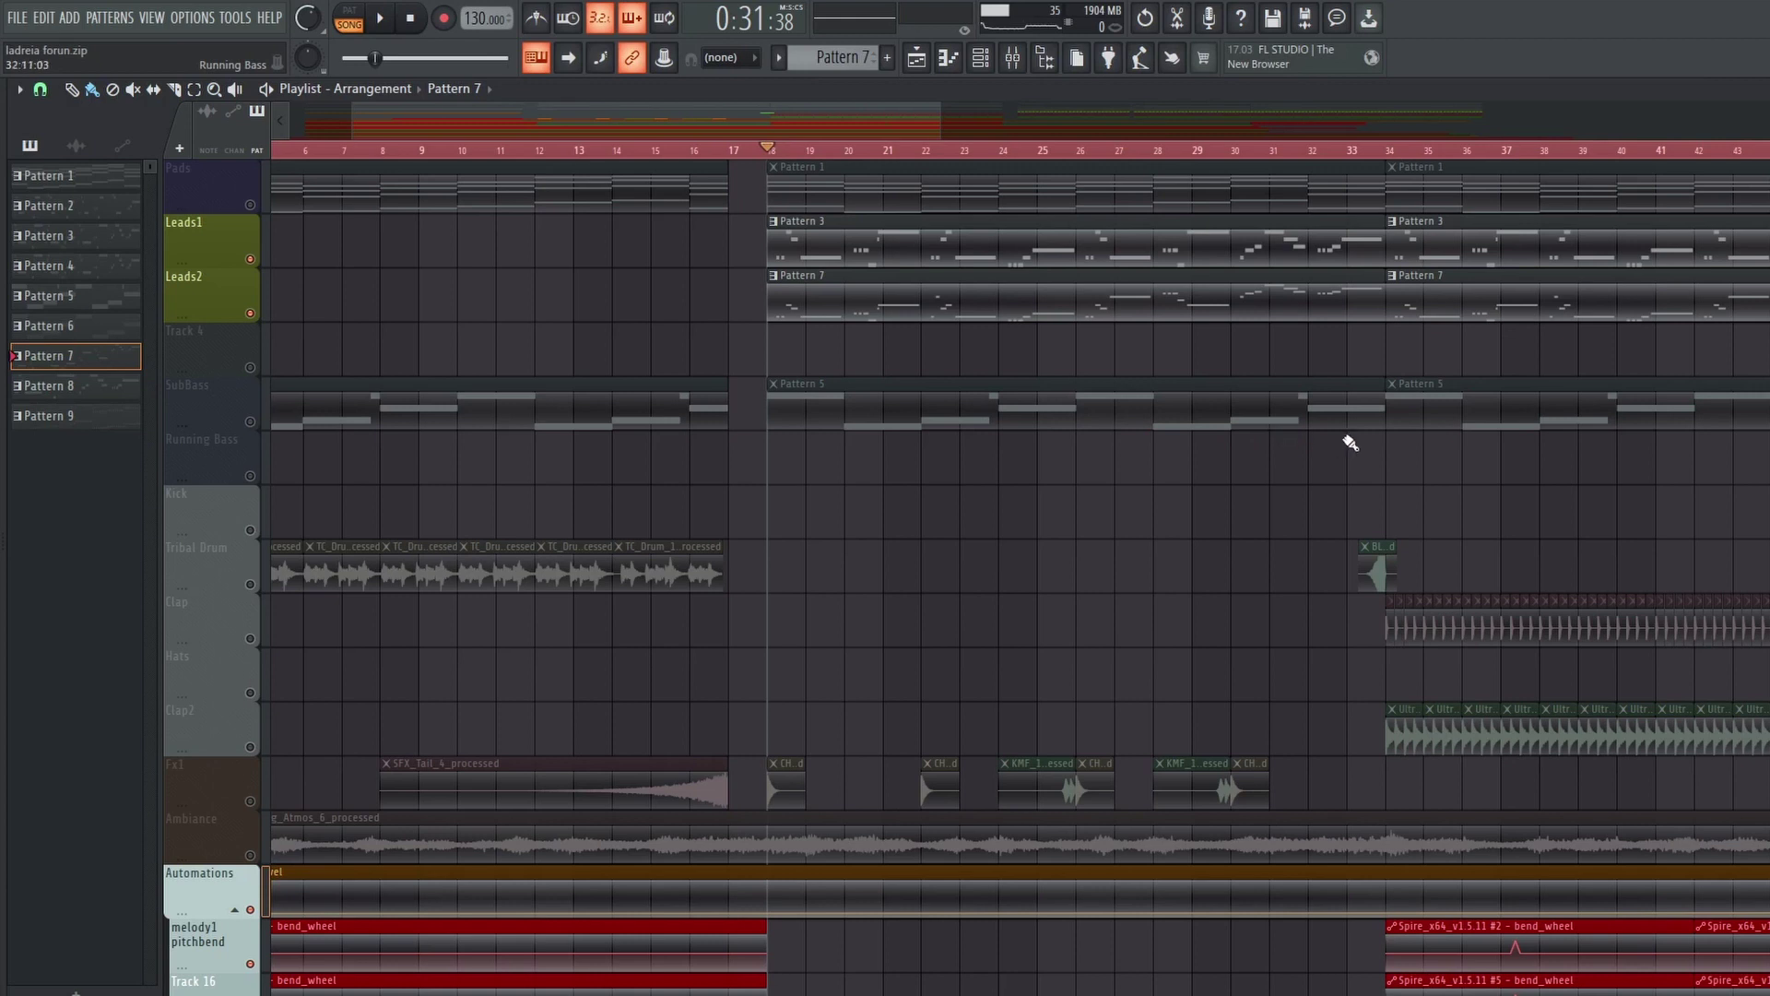
Step: Examine the pitch-bend automation clips under the second lead section and place the playhead between bars 35 and 36, ahead of the first spike
drag(1502, 518, 1155, 592)
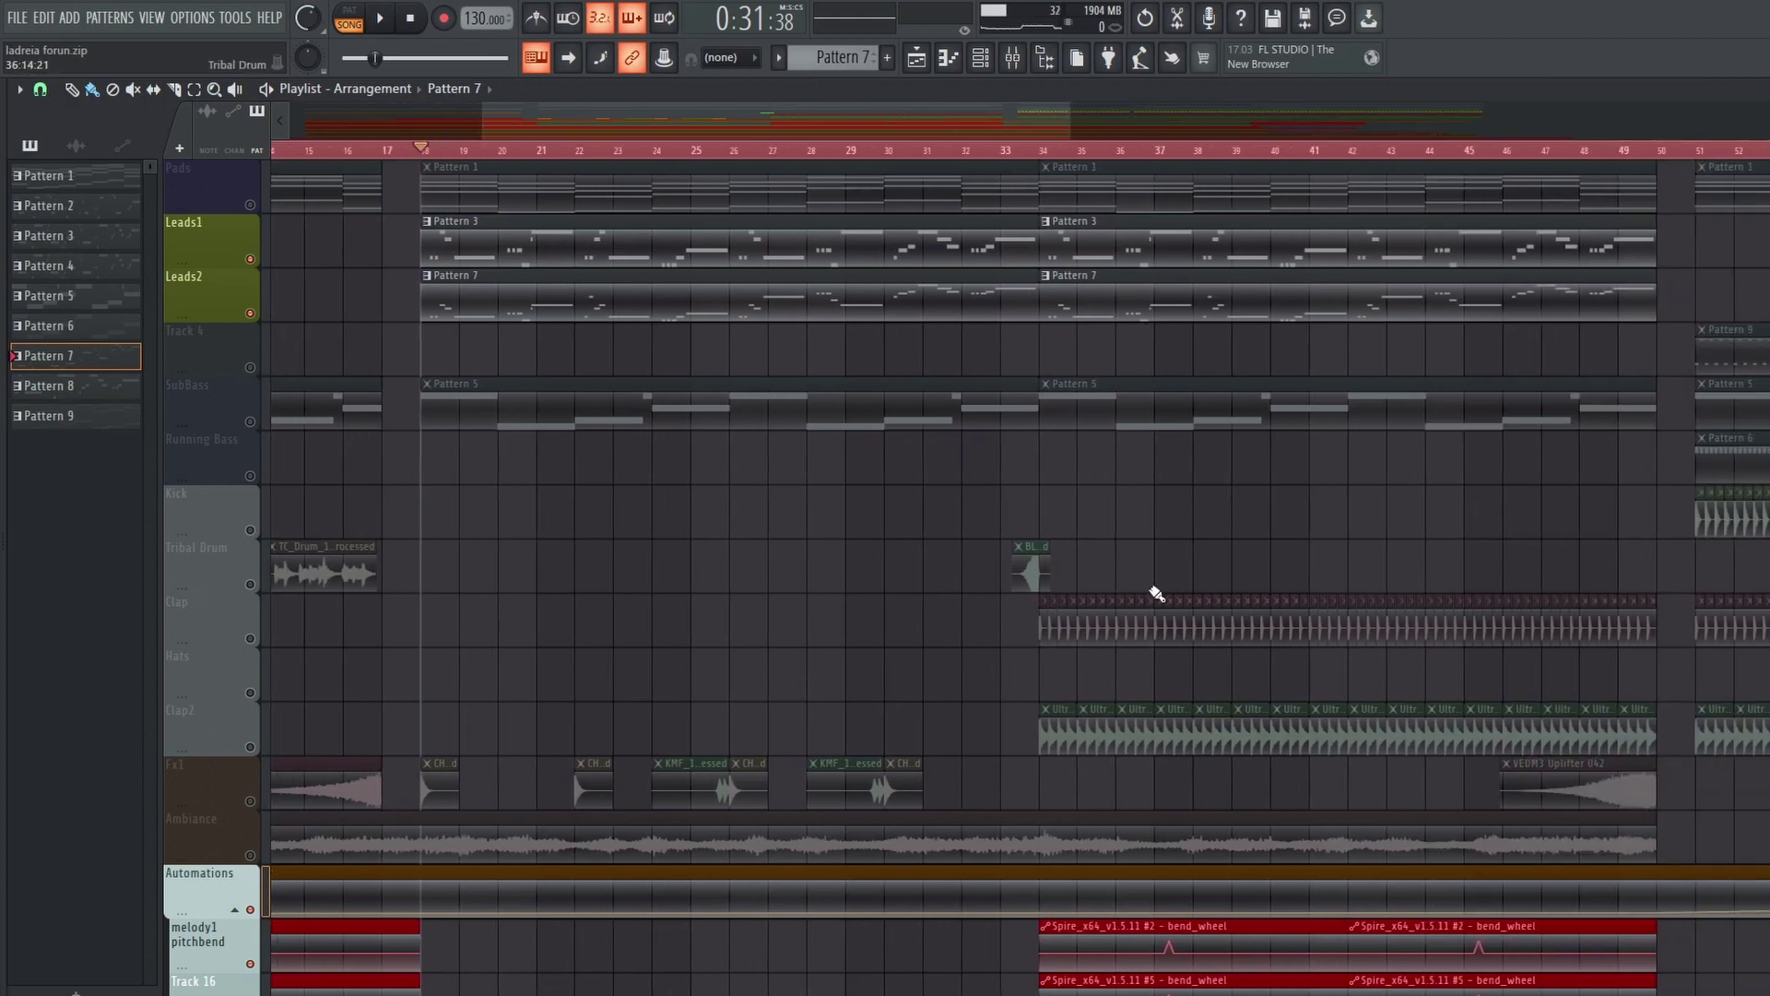
click(1044, 154)
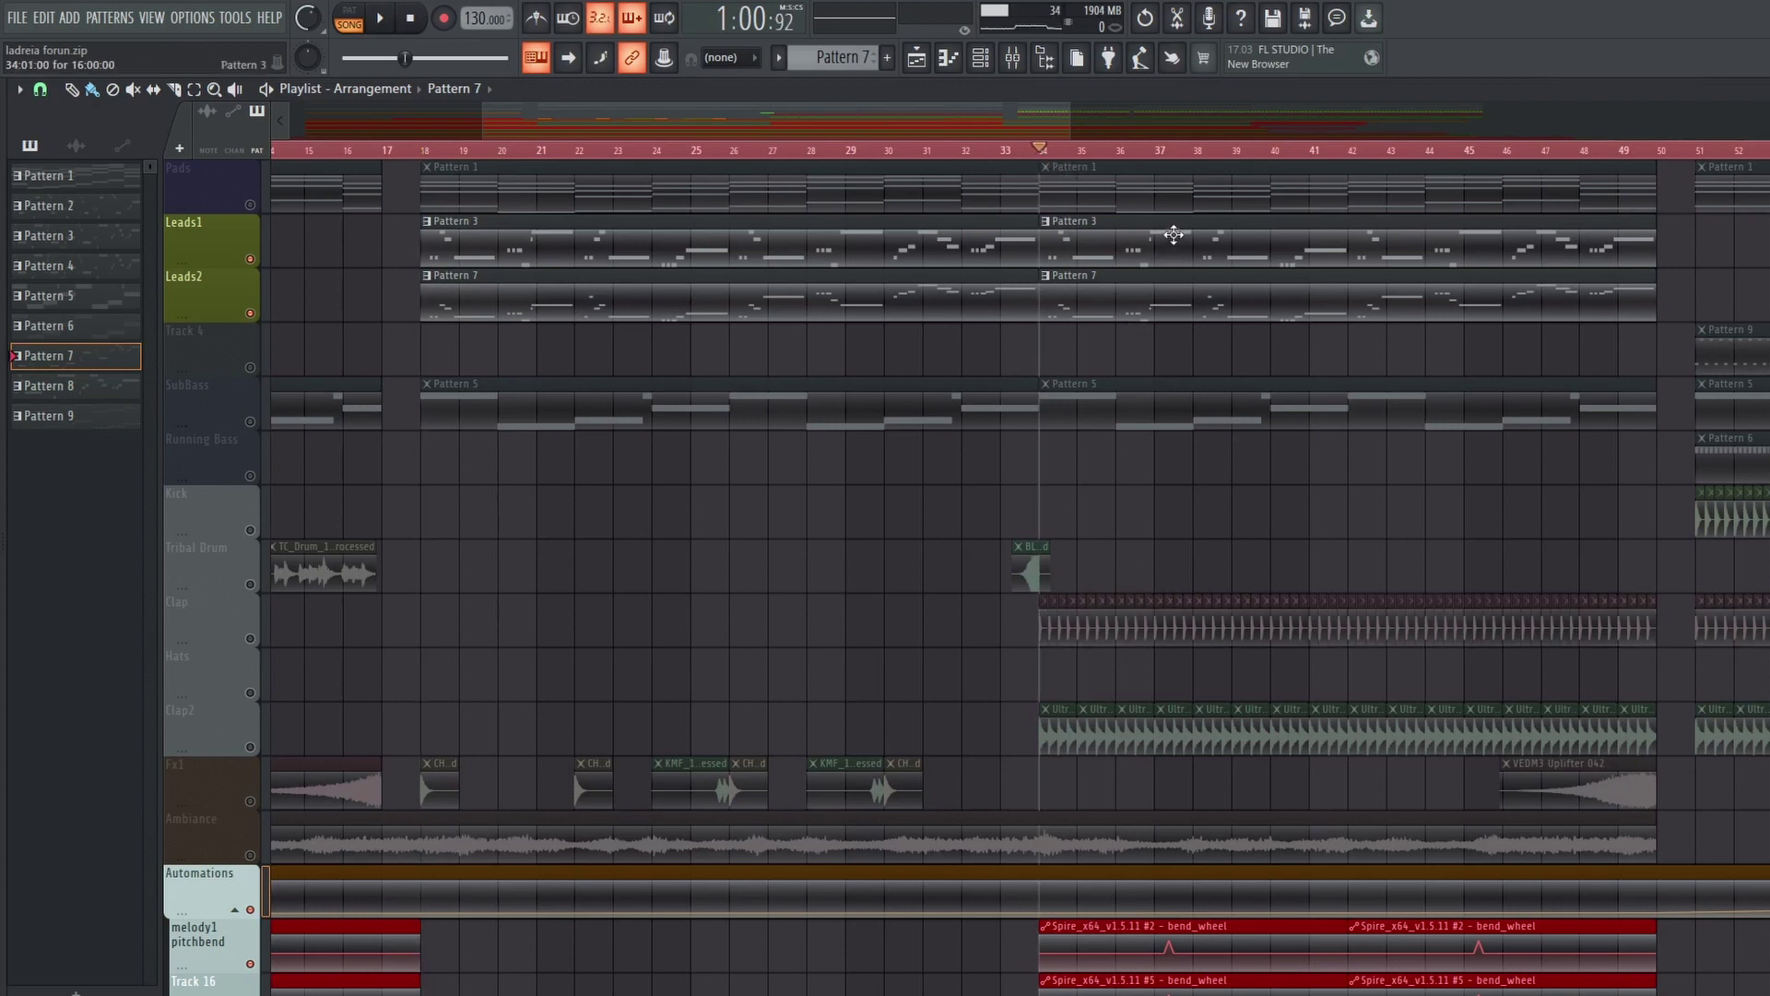
scroll(1175, 231, down, 4)
scroll(1177, 225, up, 4)
click(1157, 158)
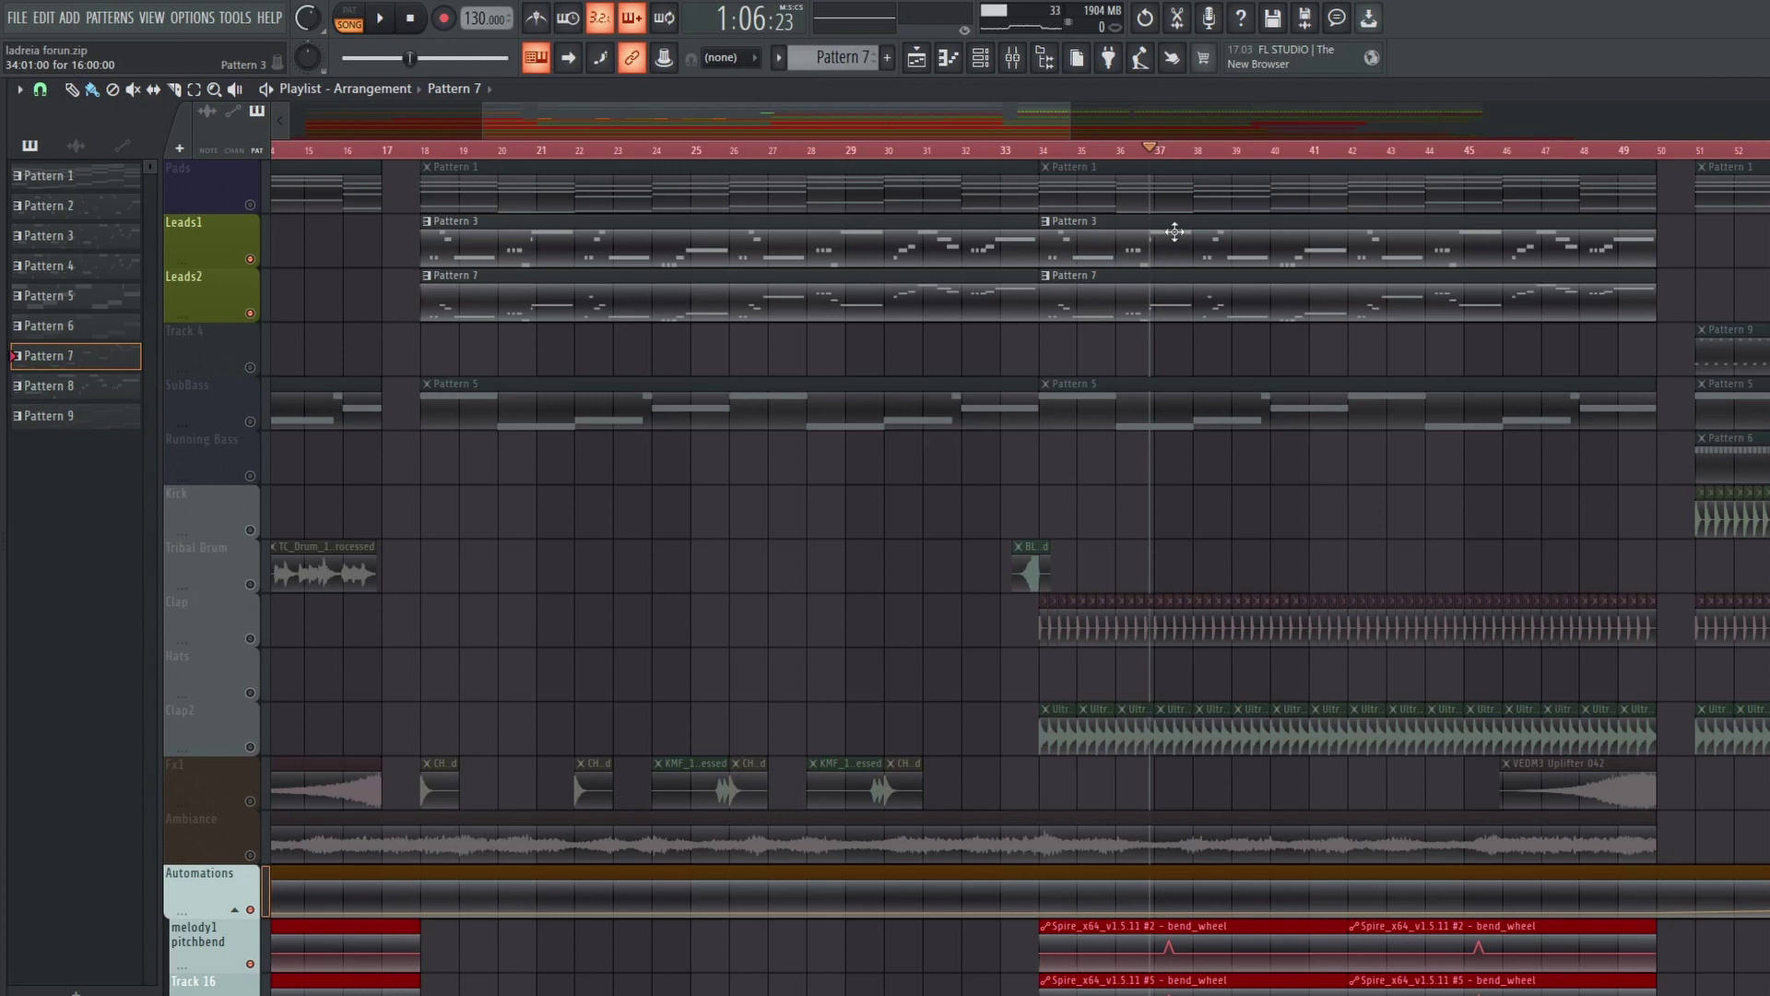
scroll(1160, 397, down, 4)
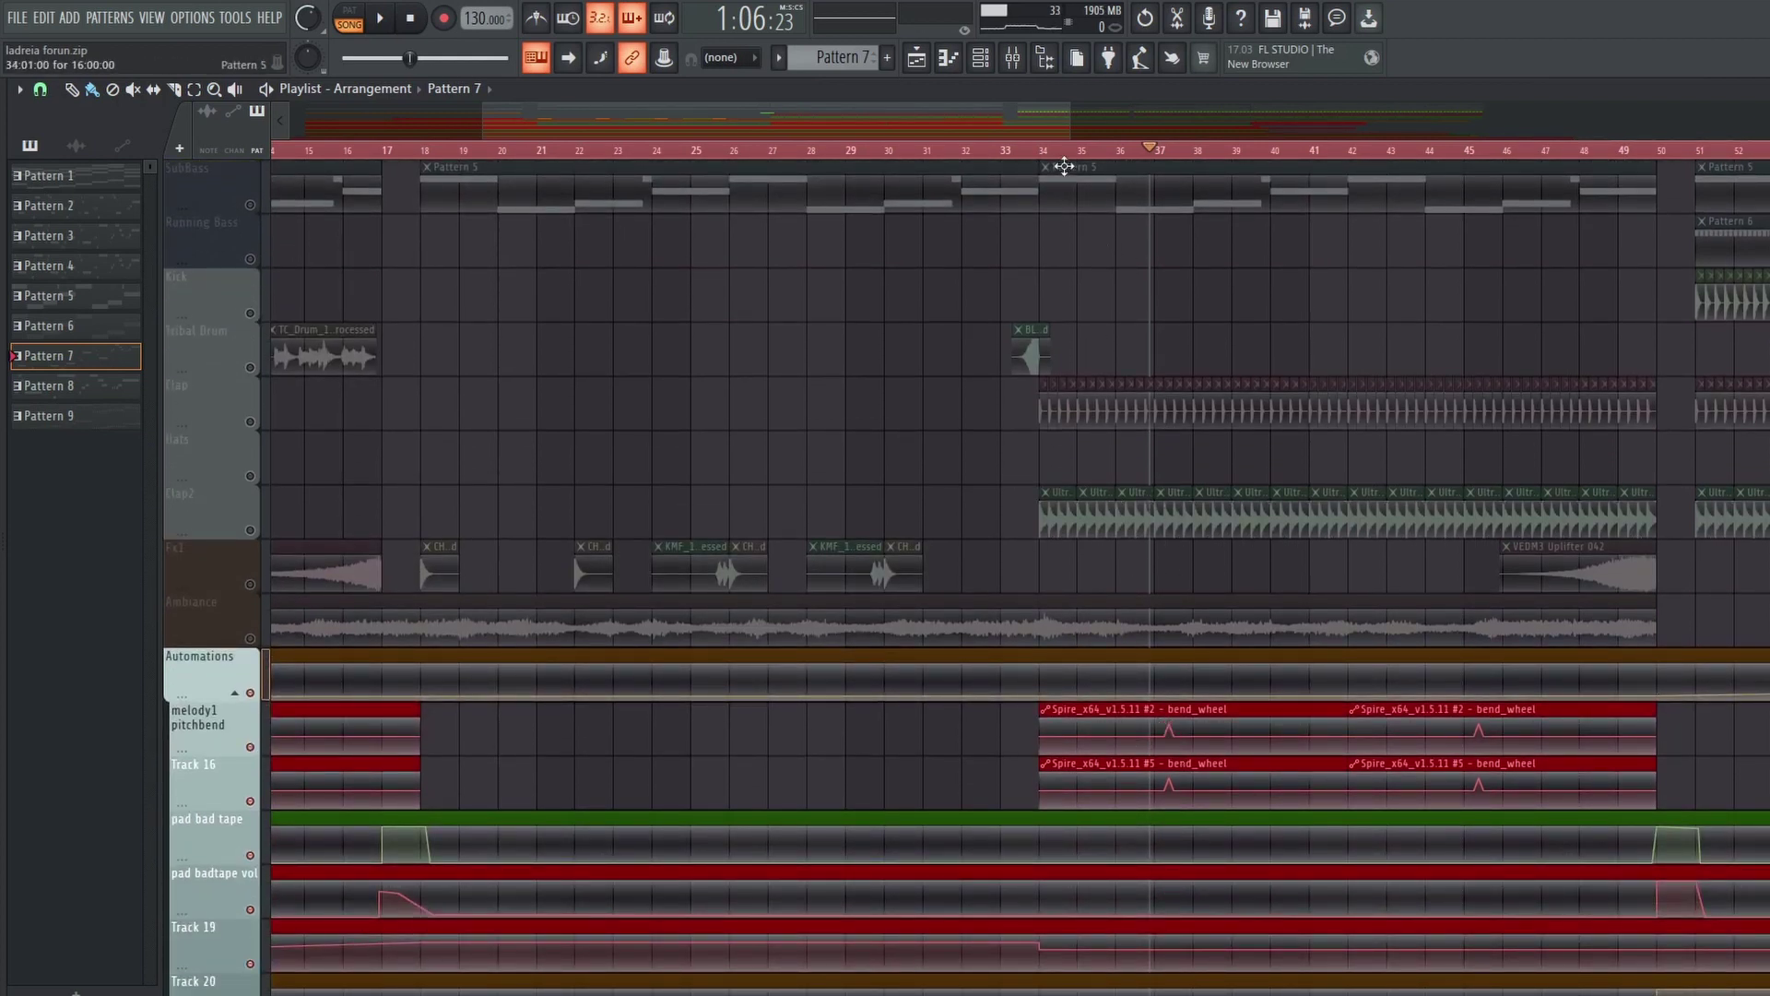
click(1098, 155)
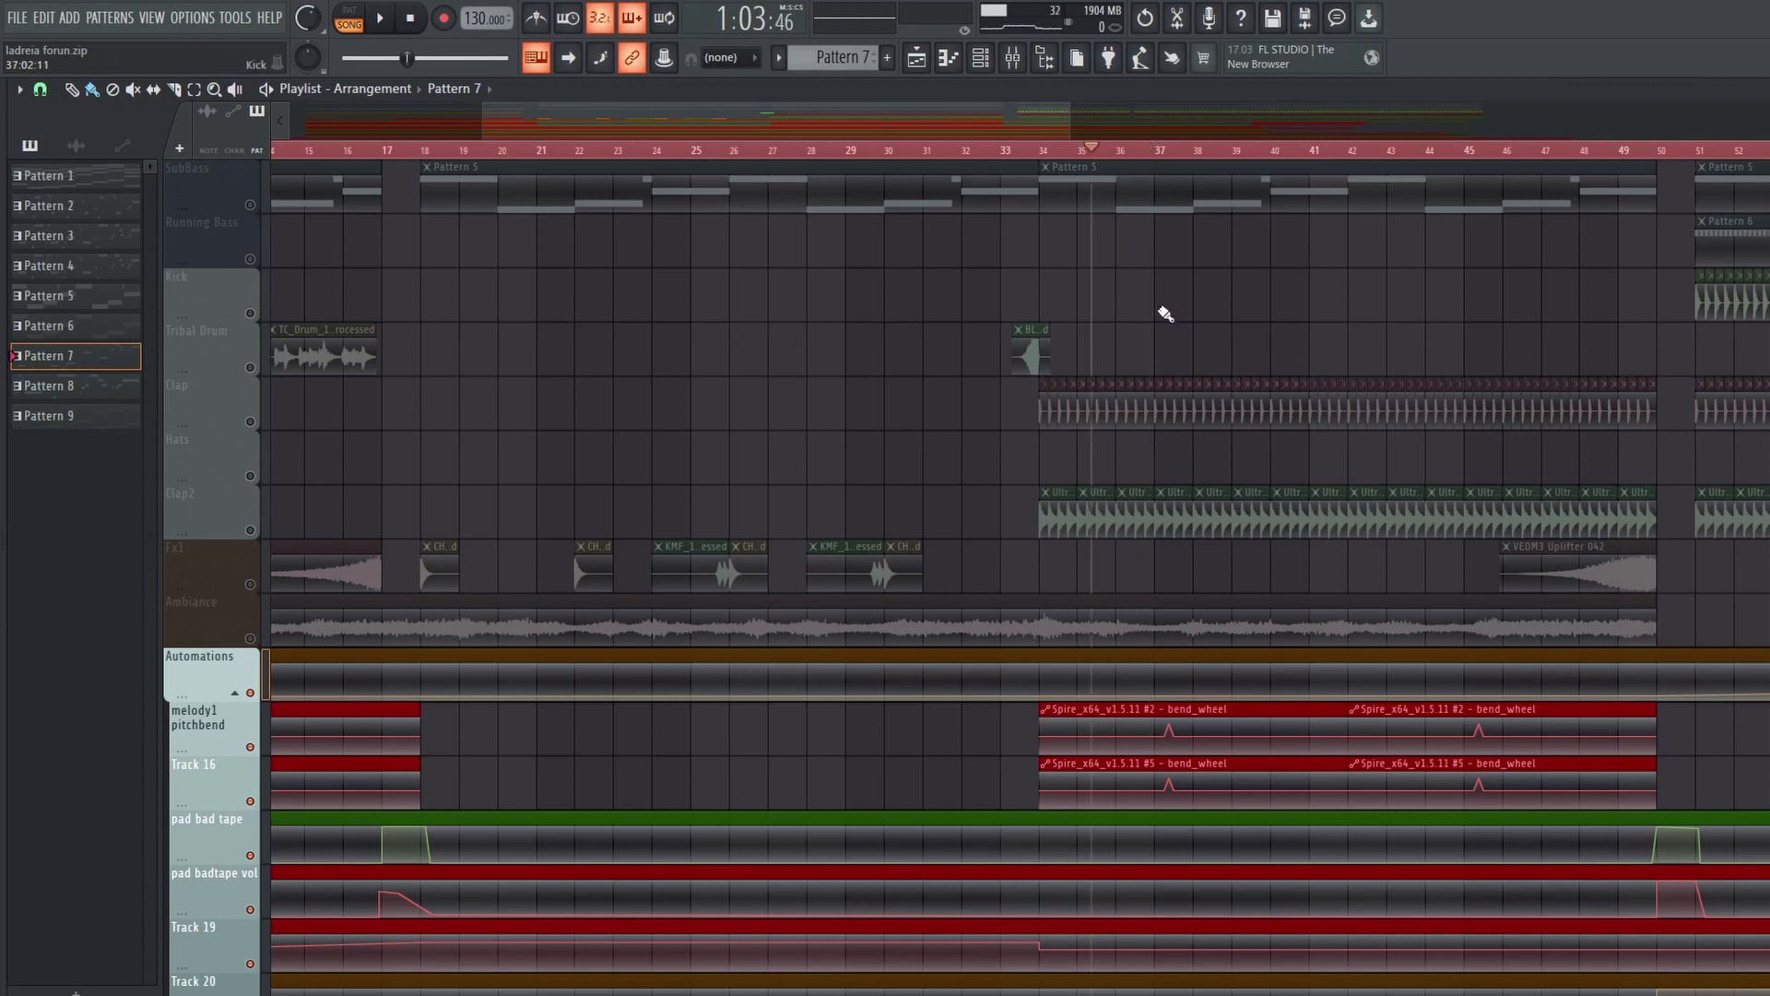
Step: Play the leads through the pitch-bend spike after bar 37, then stop playback
scroll(1167, 315, up, 4)
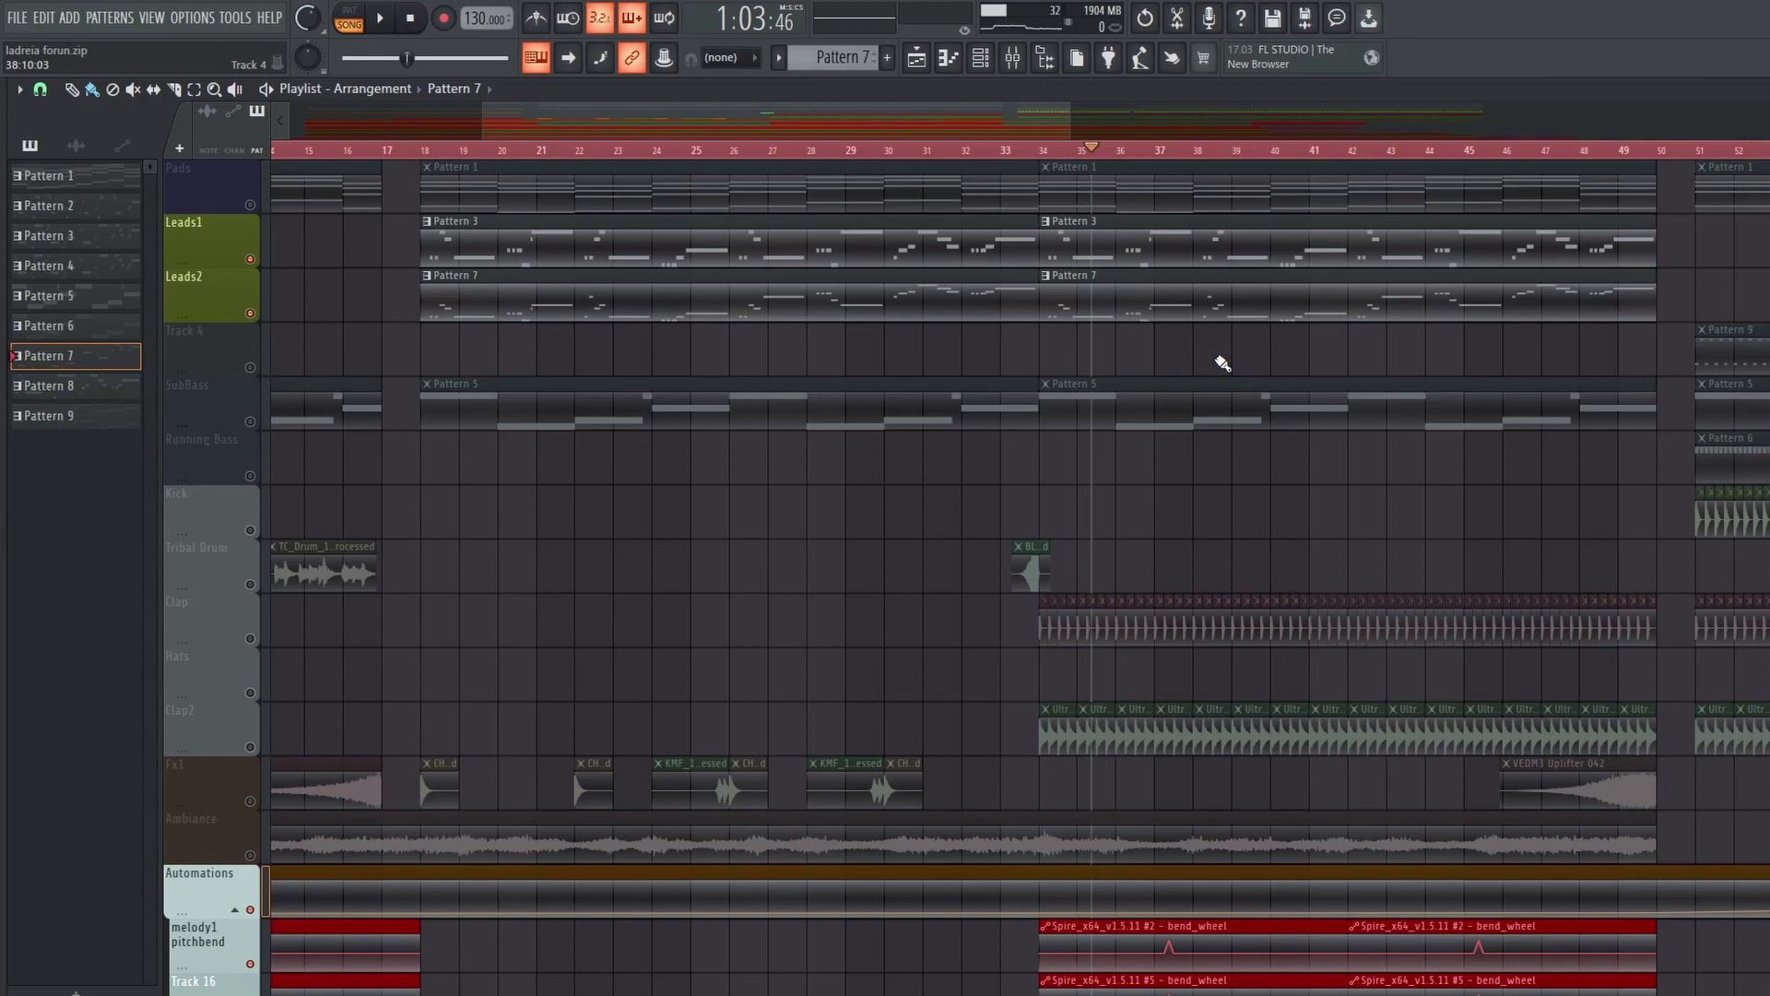
scroll(1217, 383, down, 1)
key(space)
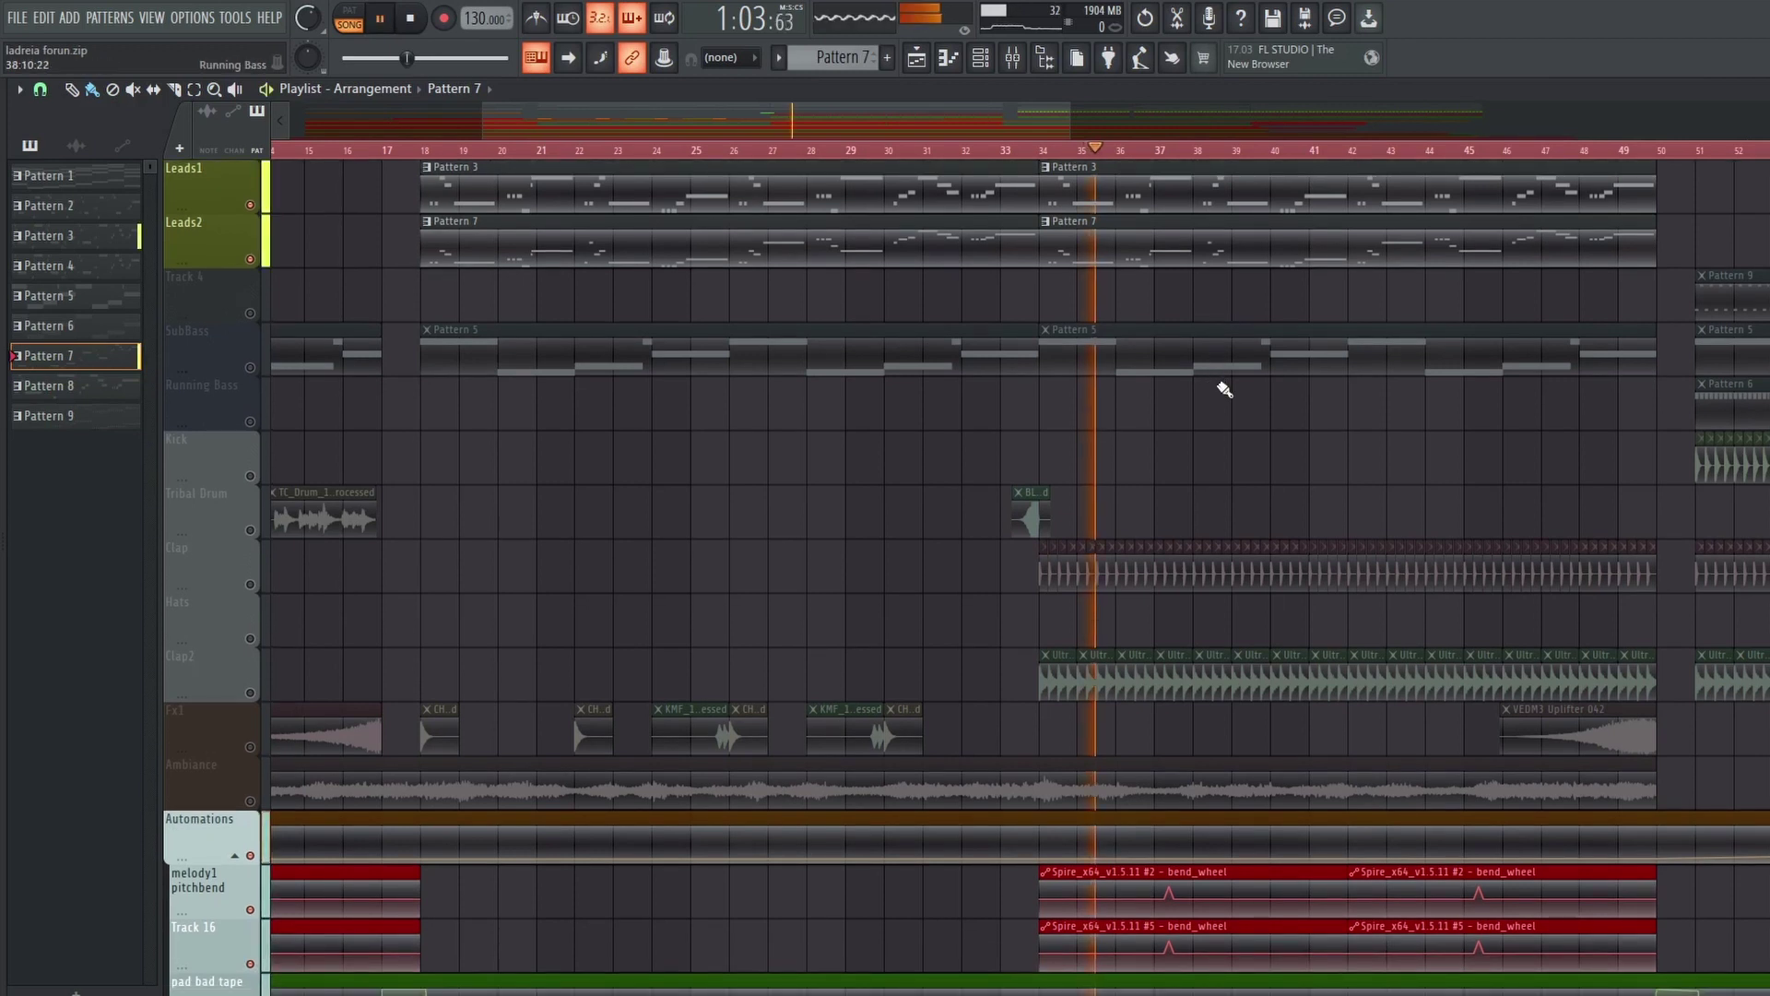
scroll(1224, 431, down, 3)
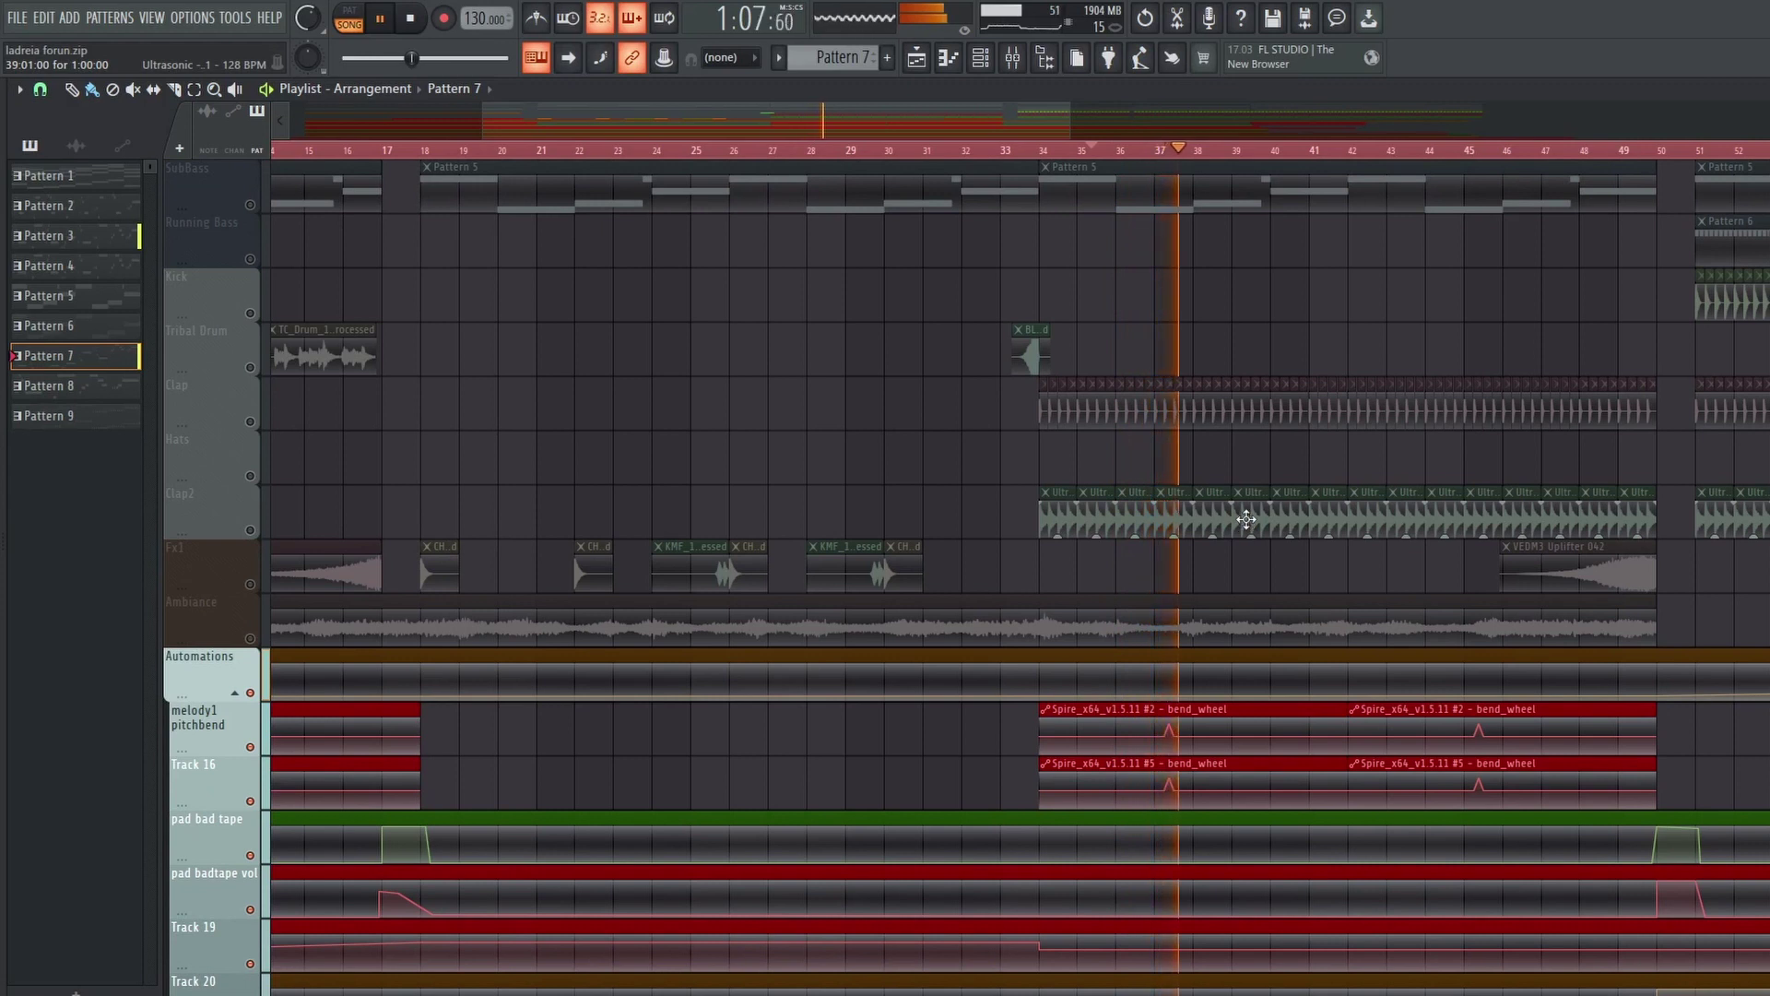
scroll(1259, 461, up, 4)
click(410, 18)
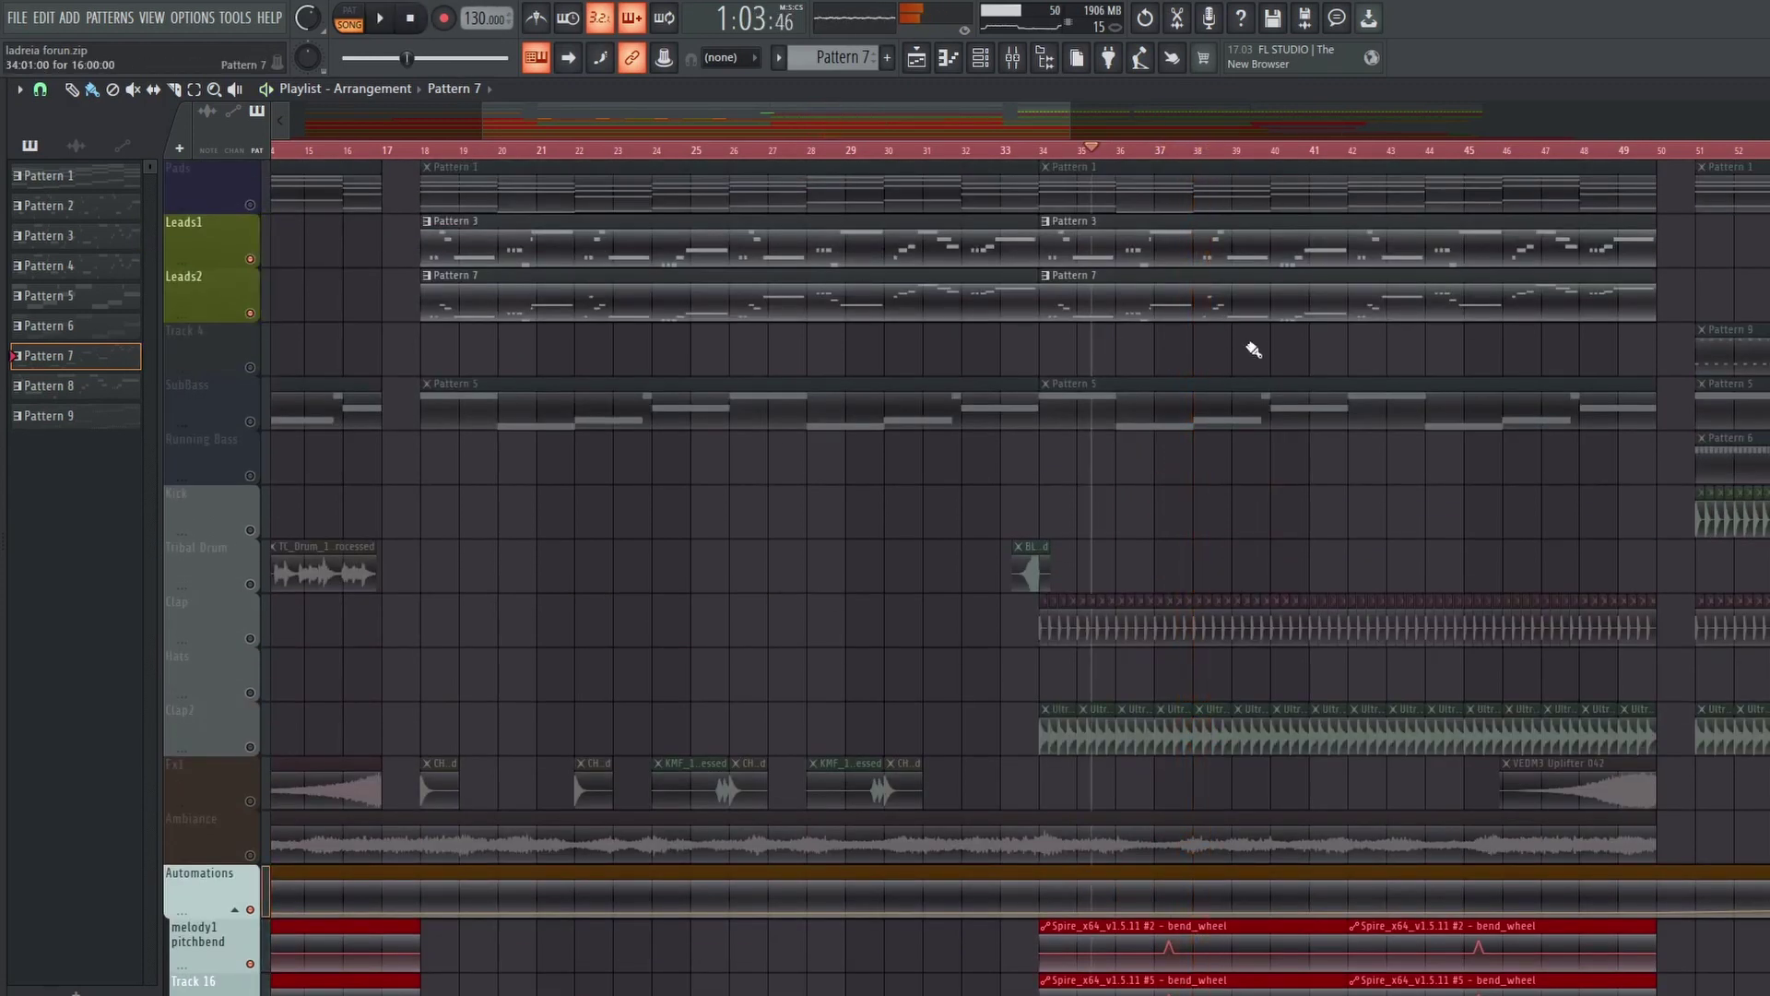
Step: Open Leads1's Pattern 3 in the piano roll, then bring up its Spire_x64_v1.5.11 #2 synth from the Channel rack
scroll(1248, 347, down, 3)
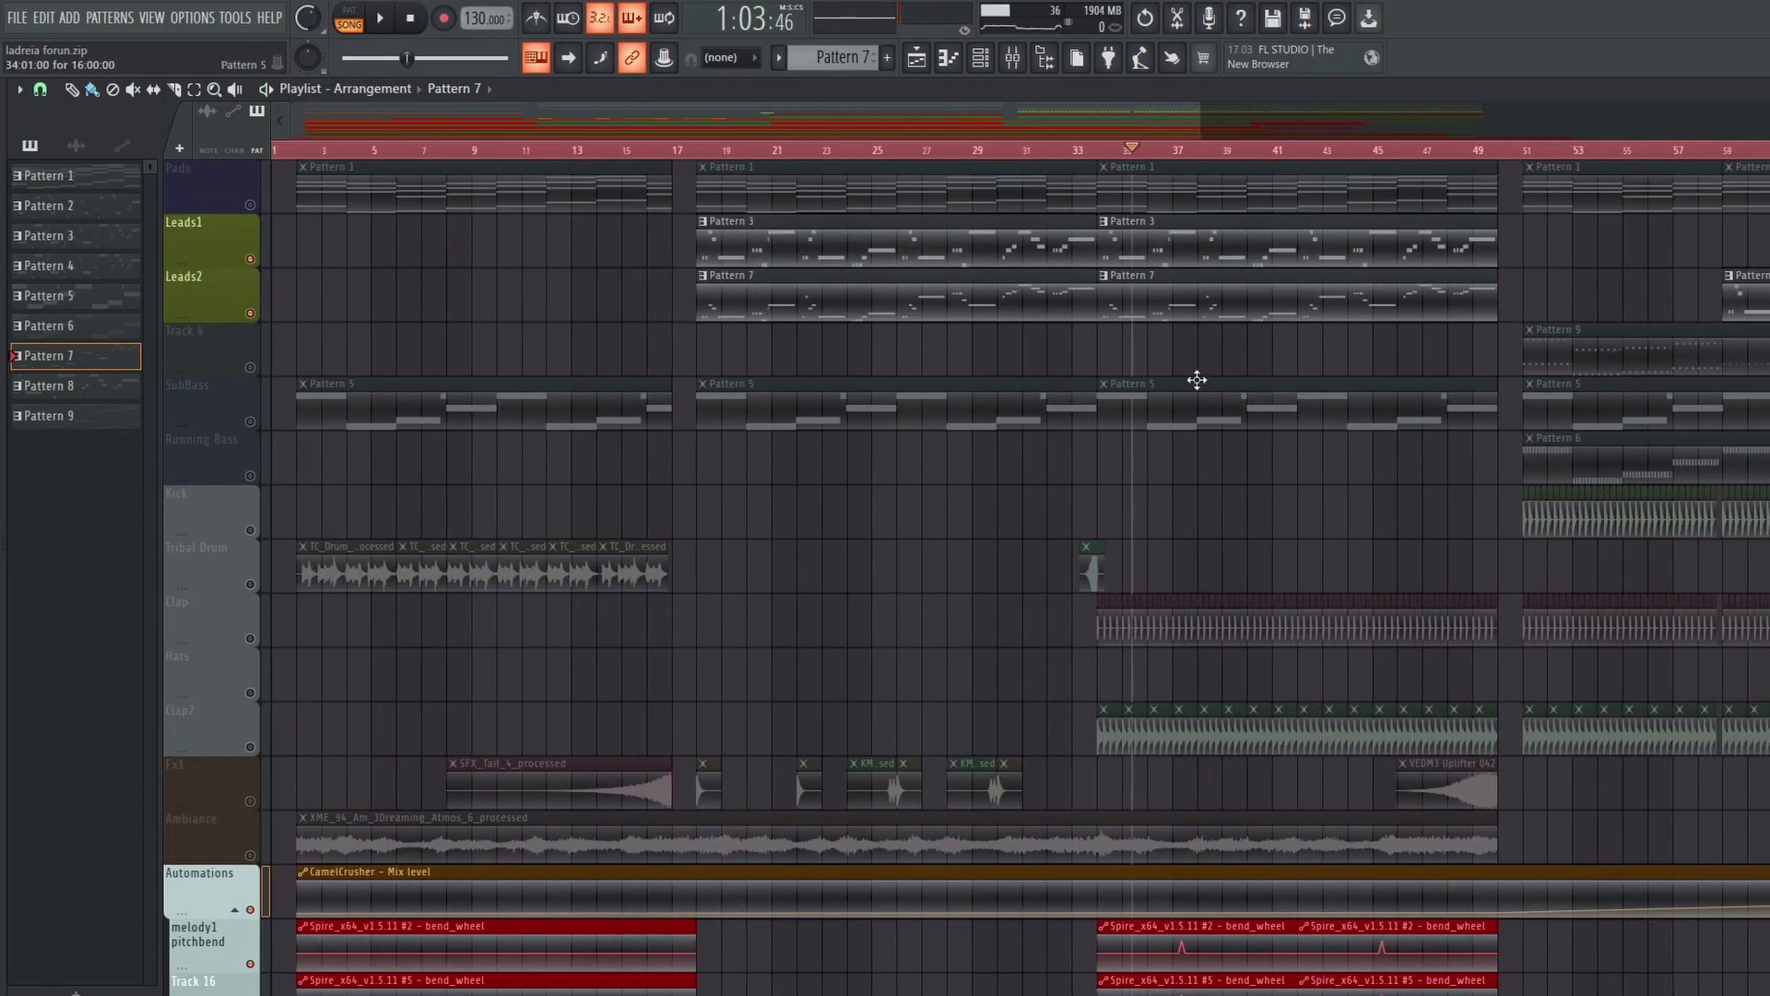
double_click(1124, 249)
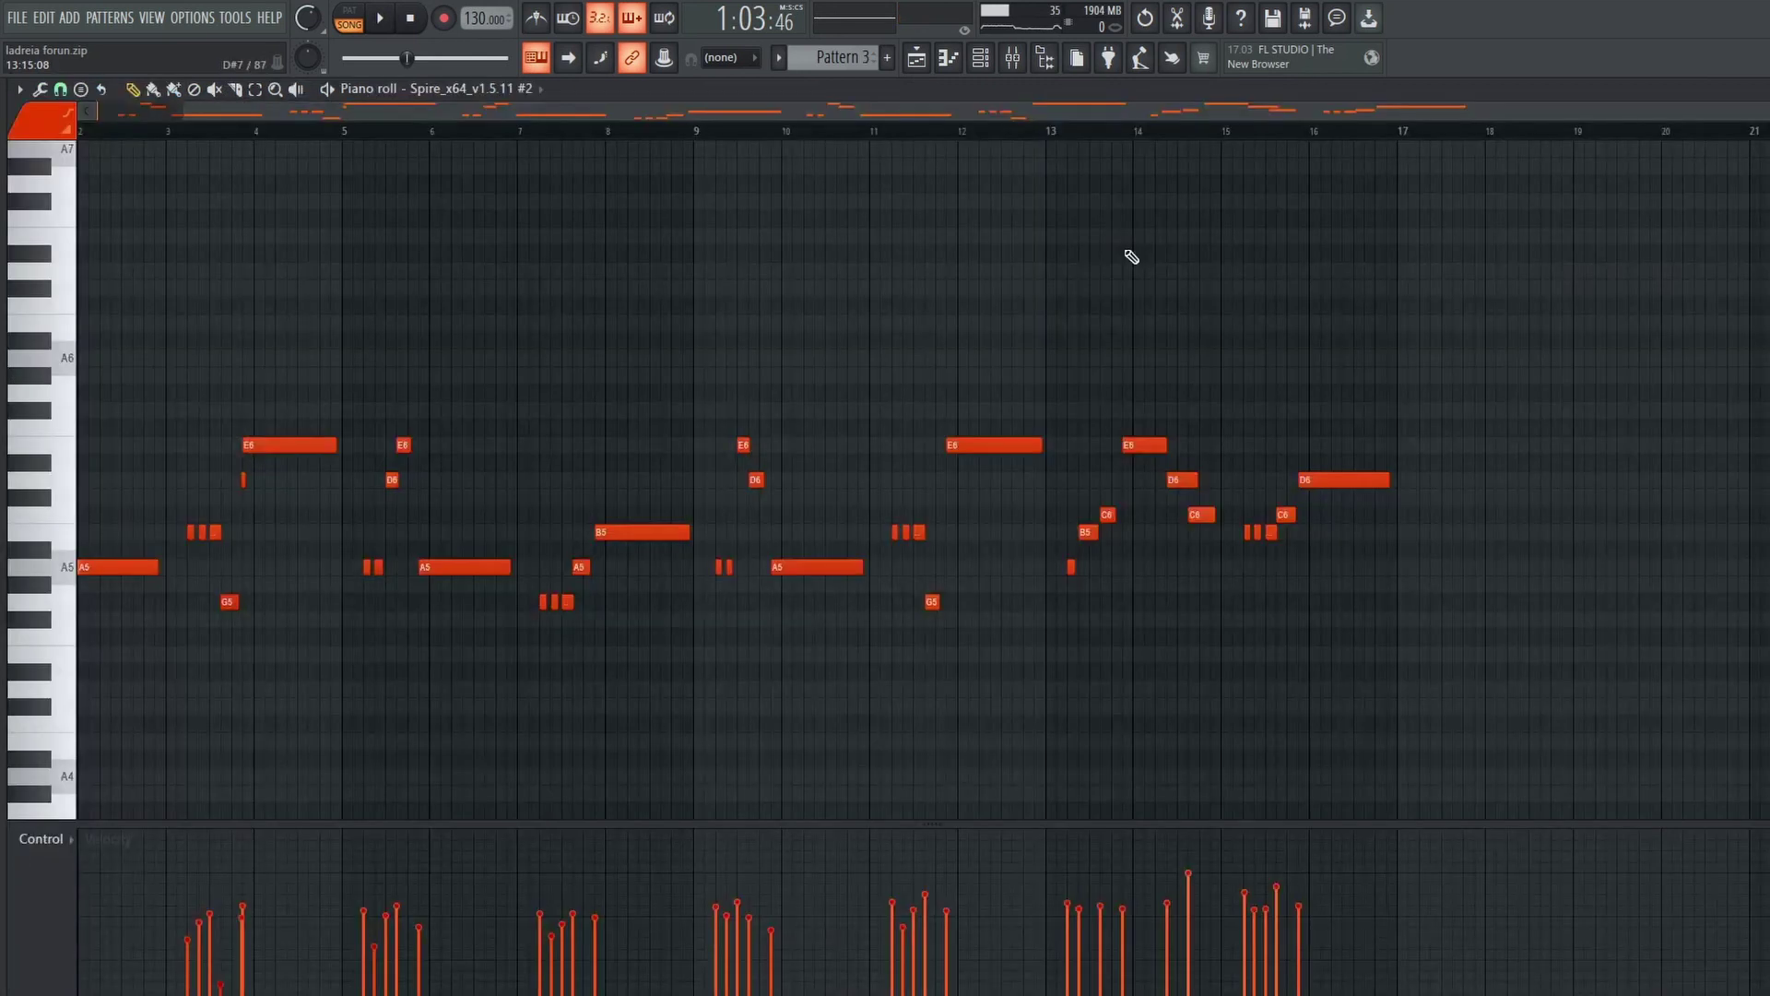
click(980, 57)
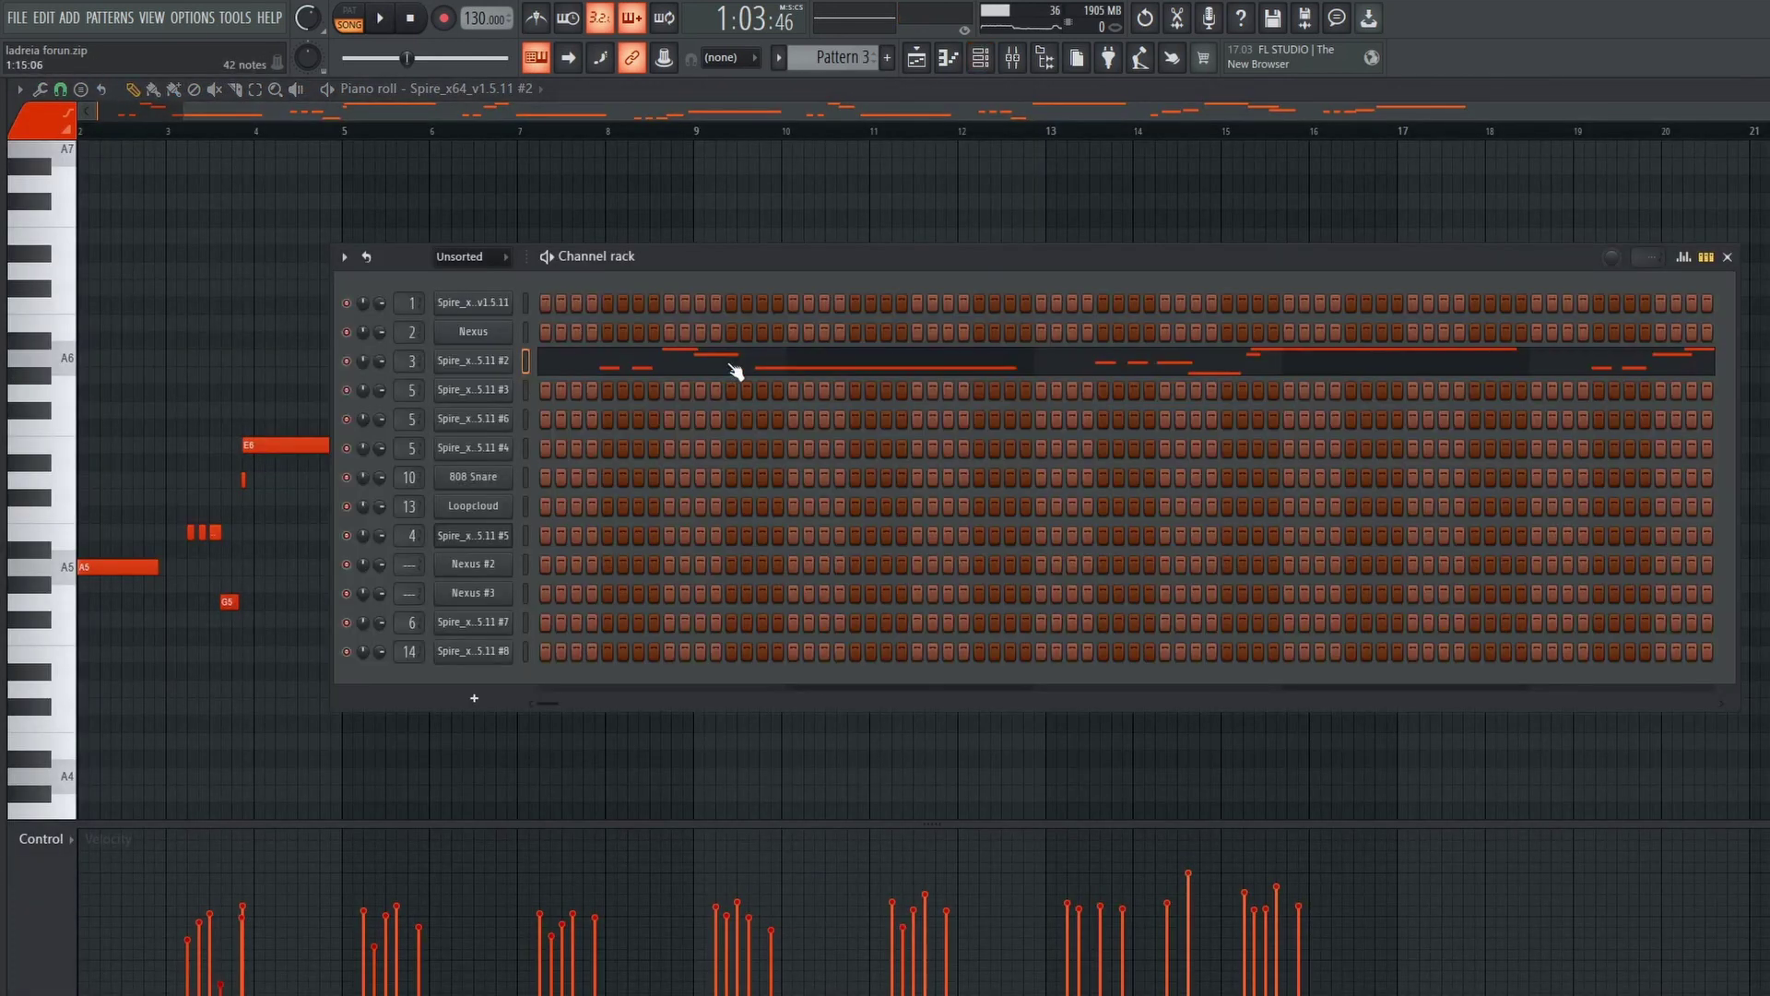
click(478, 362)
drag(1003, 347, 1163, 221)
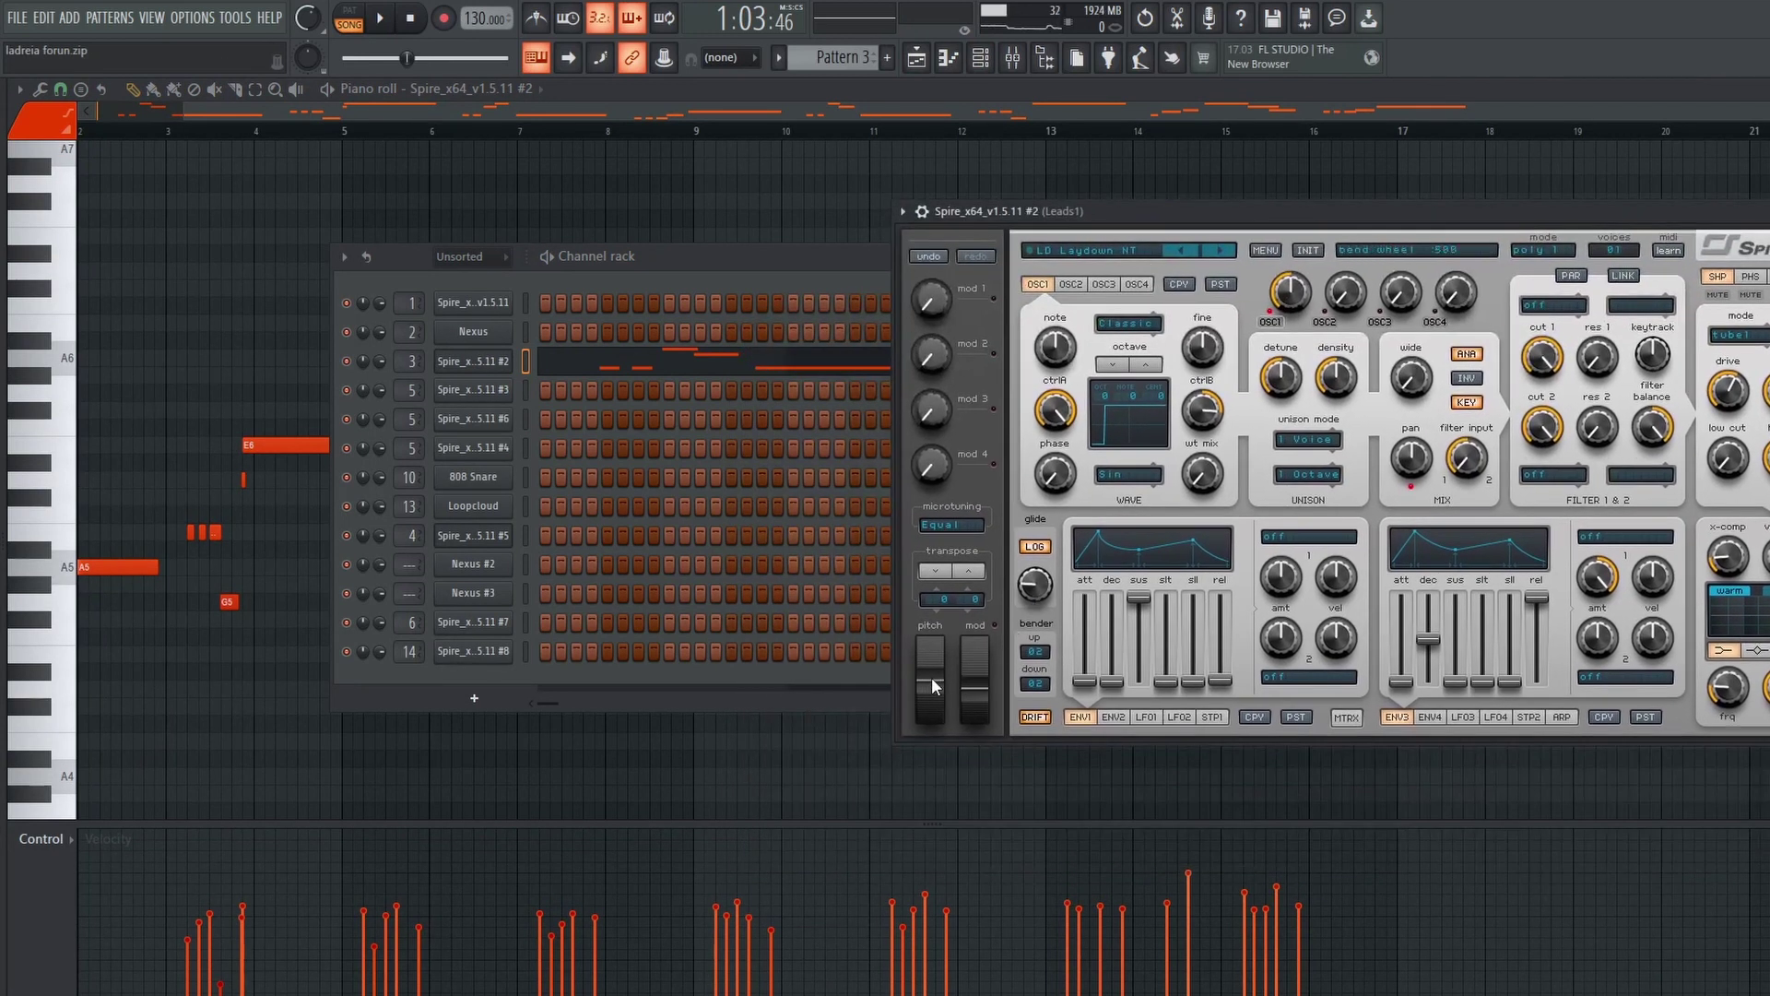
Step: Enable Multilink to controllers, nudge Spire's pitch wheel, show the automation clip creation options, and return to the playlist
click(666, 58)
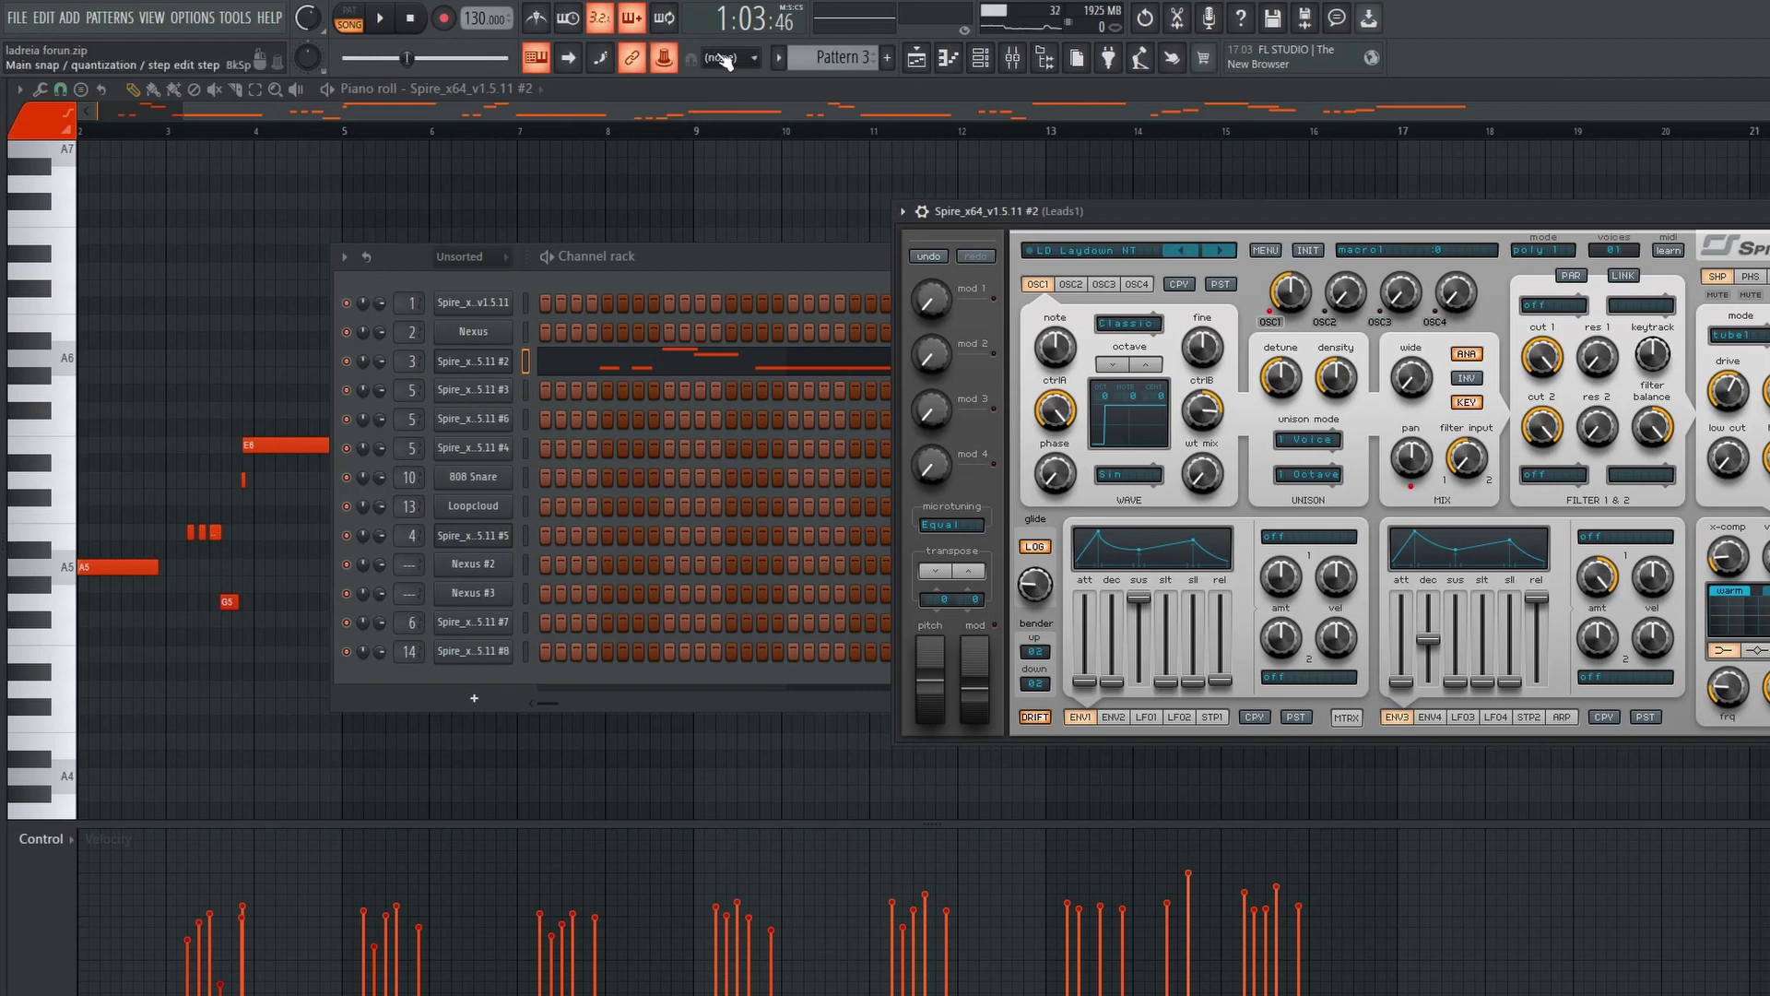
mouse_move(935, 687)
mouse_down()
mouse_move(935, 666)
mouse_move(933, 701)
mouse_move(937, 682)
mouse_up()
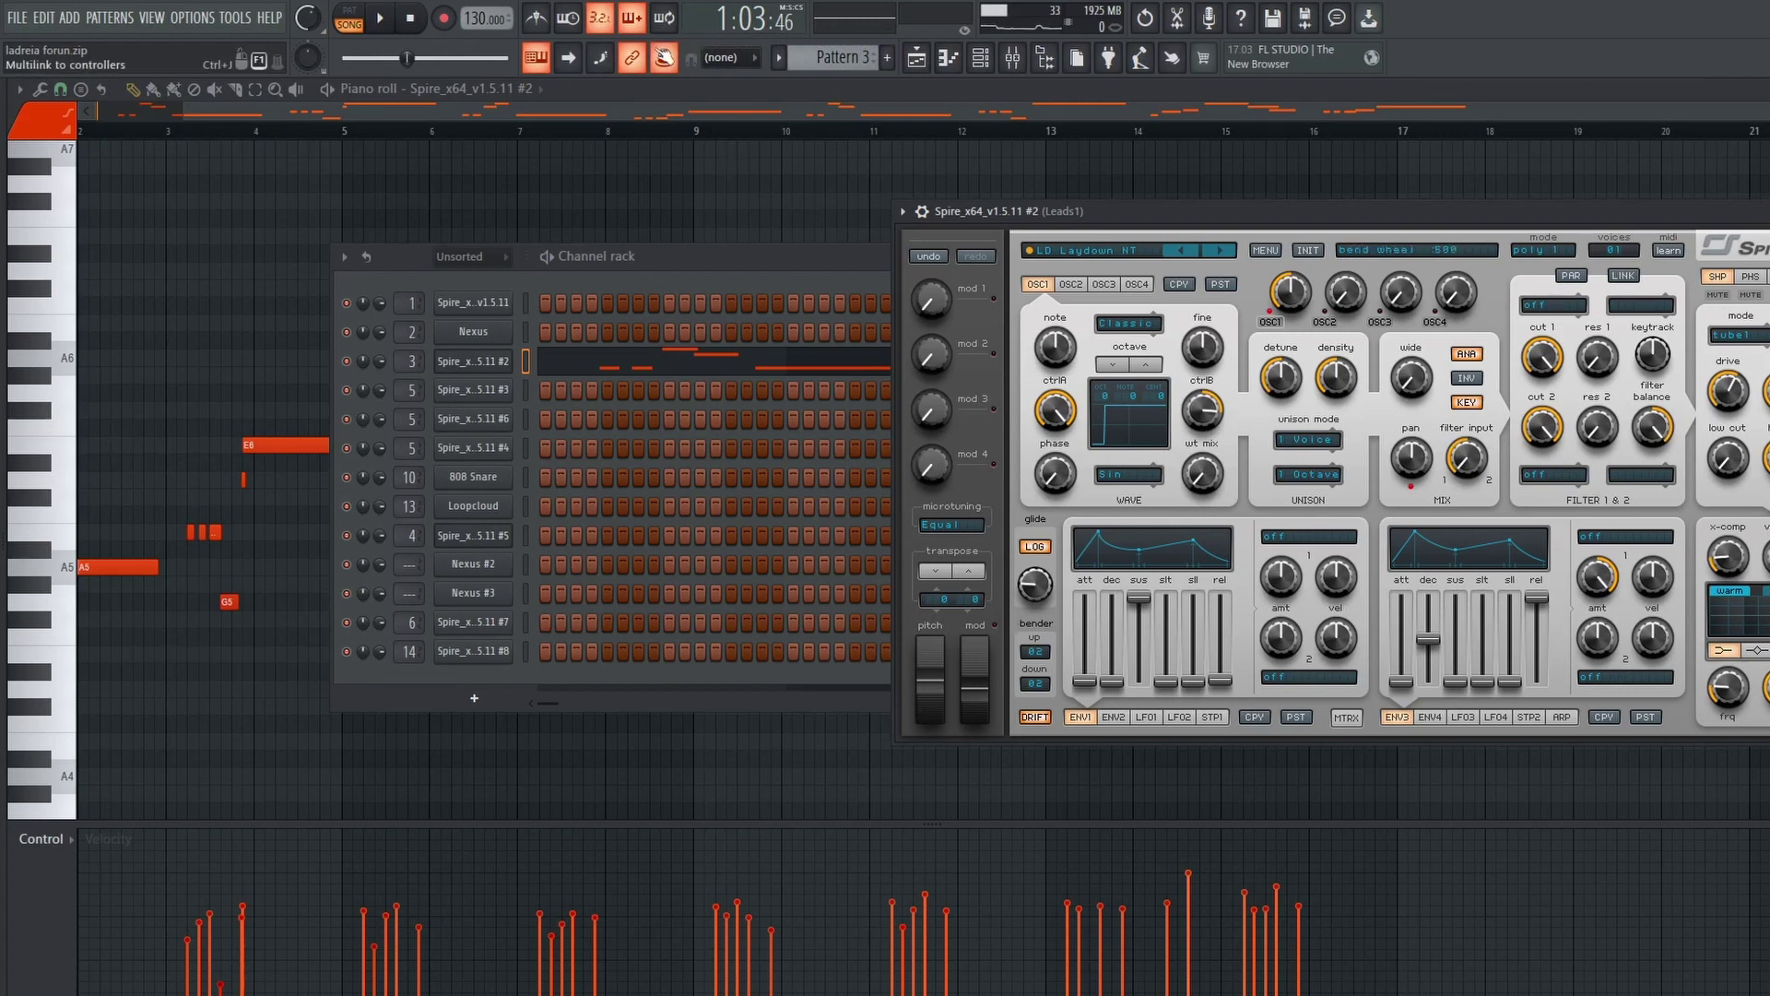
right_click(660, 56)
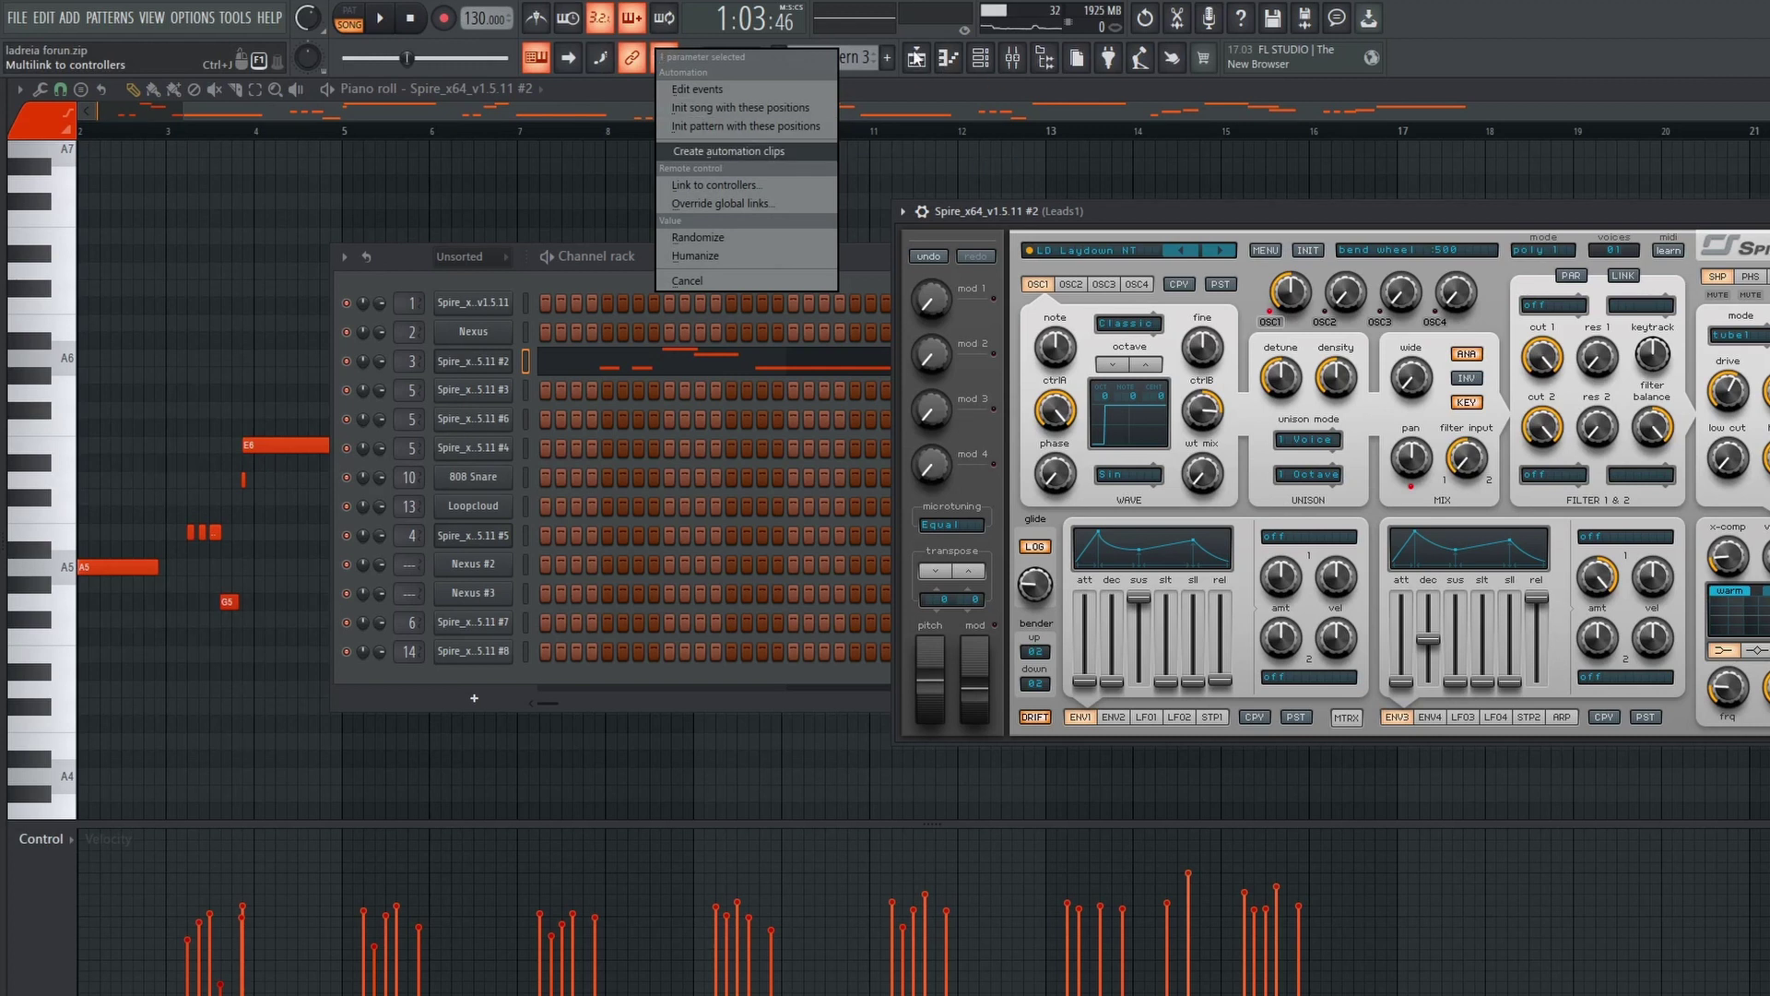
click(917, 58)
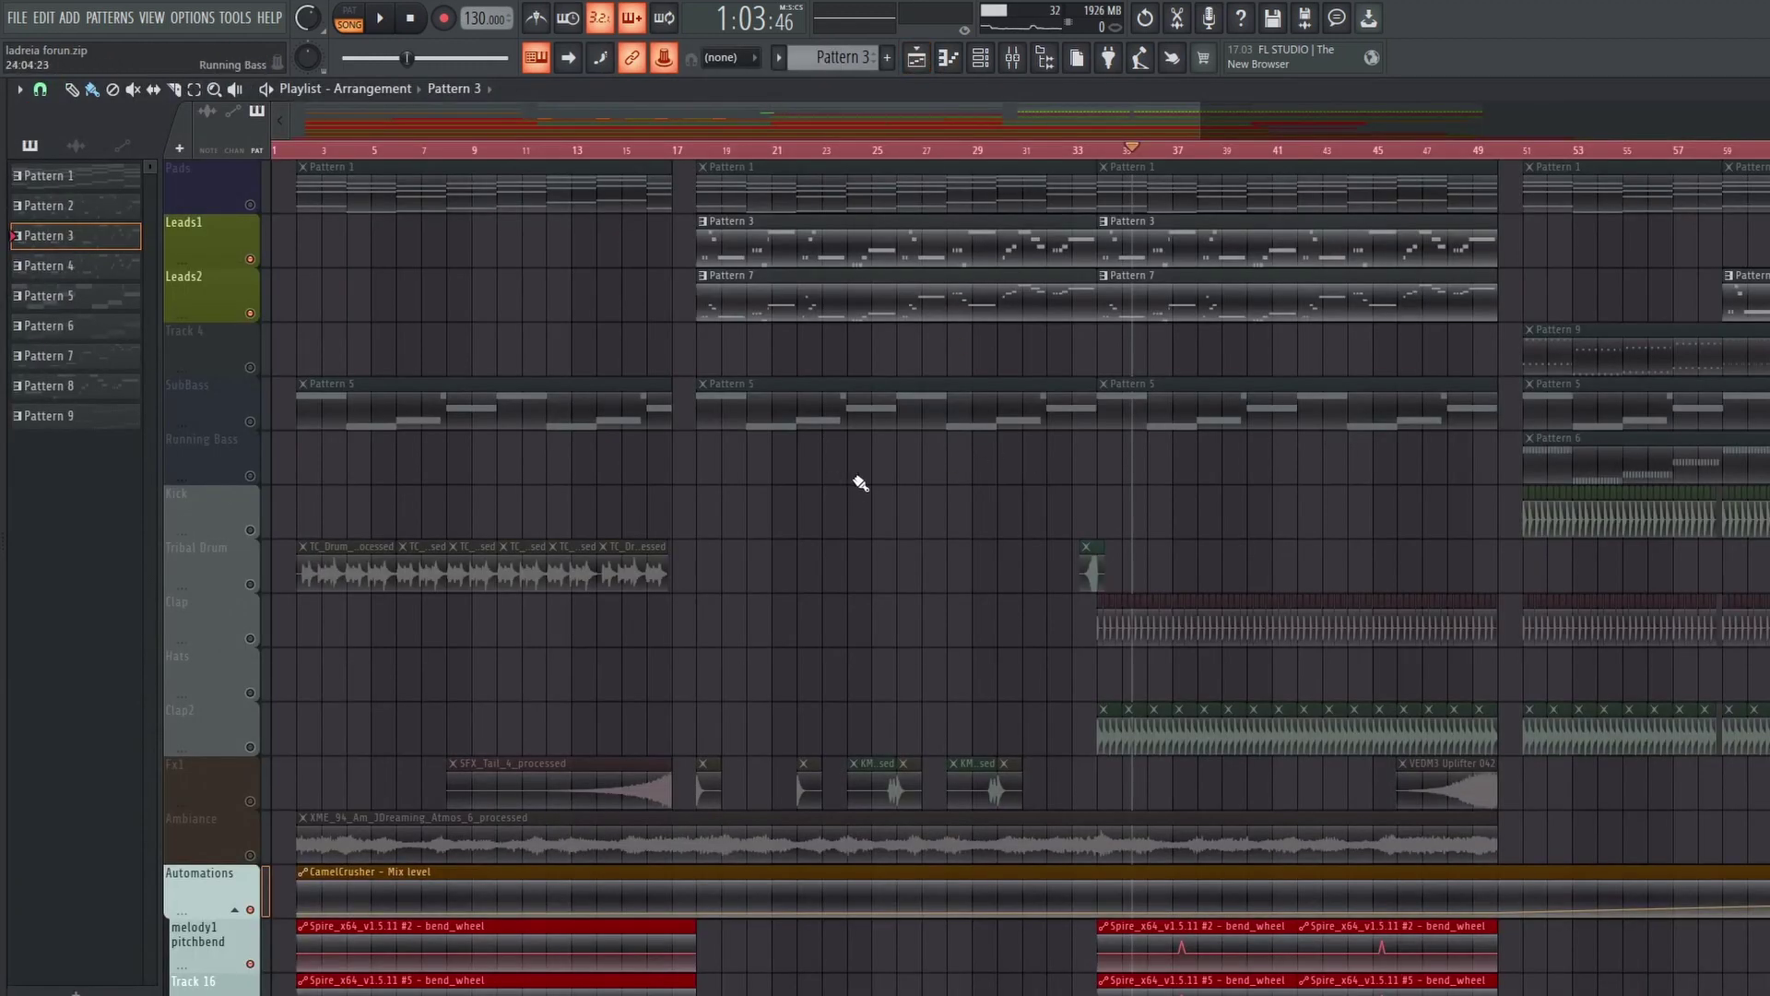
Step: Review the automation tracks across the whole arrangement, then place the playhead after bar 16 and inspect the break at bar 17
scroll(860, 483, down, 3)
scroll(739, 600, down, 4)
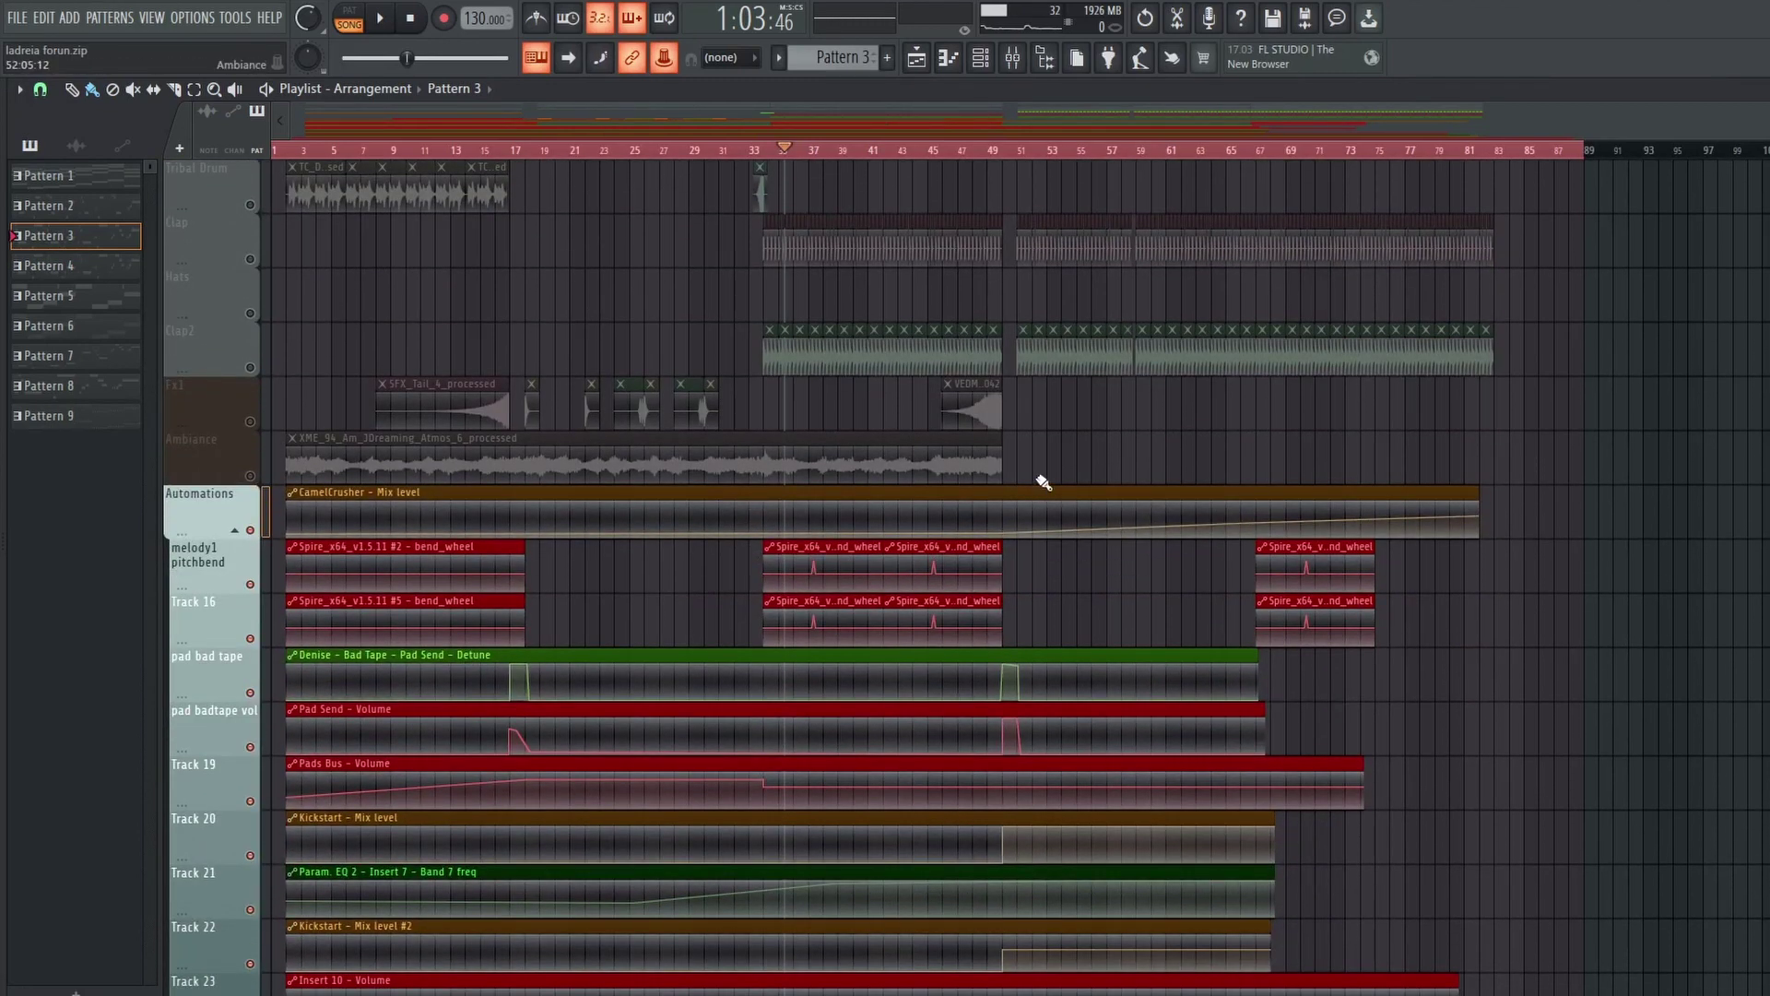
scroll(1043, 481, up, 4)
click(501, 150)
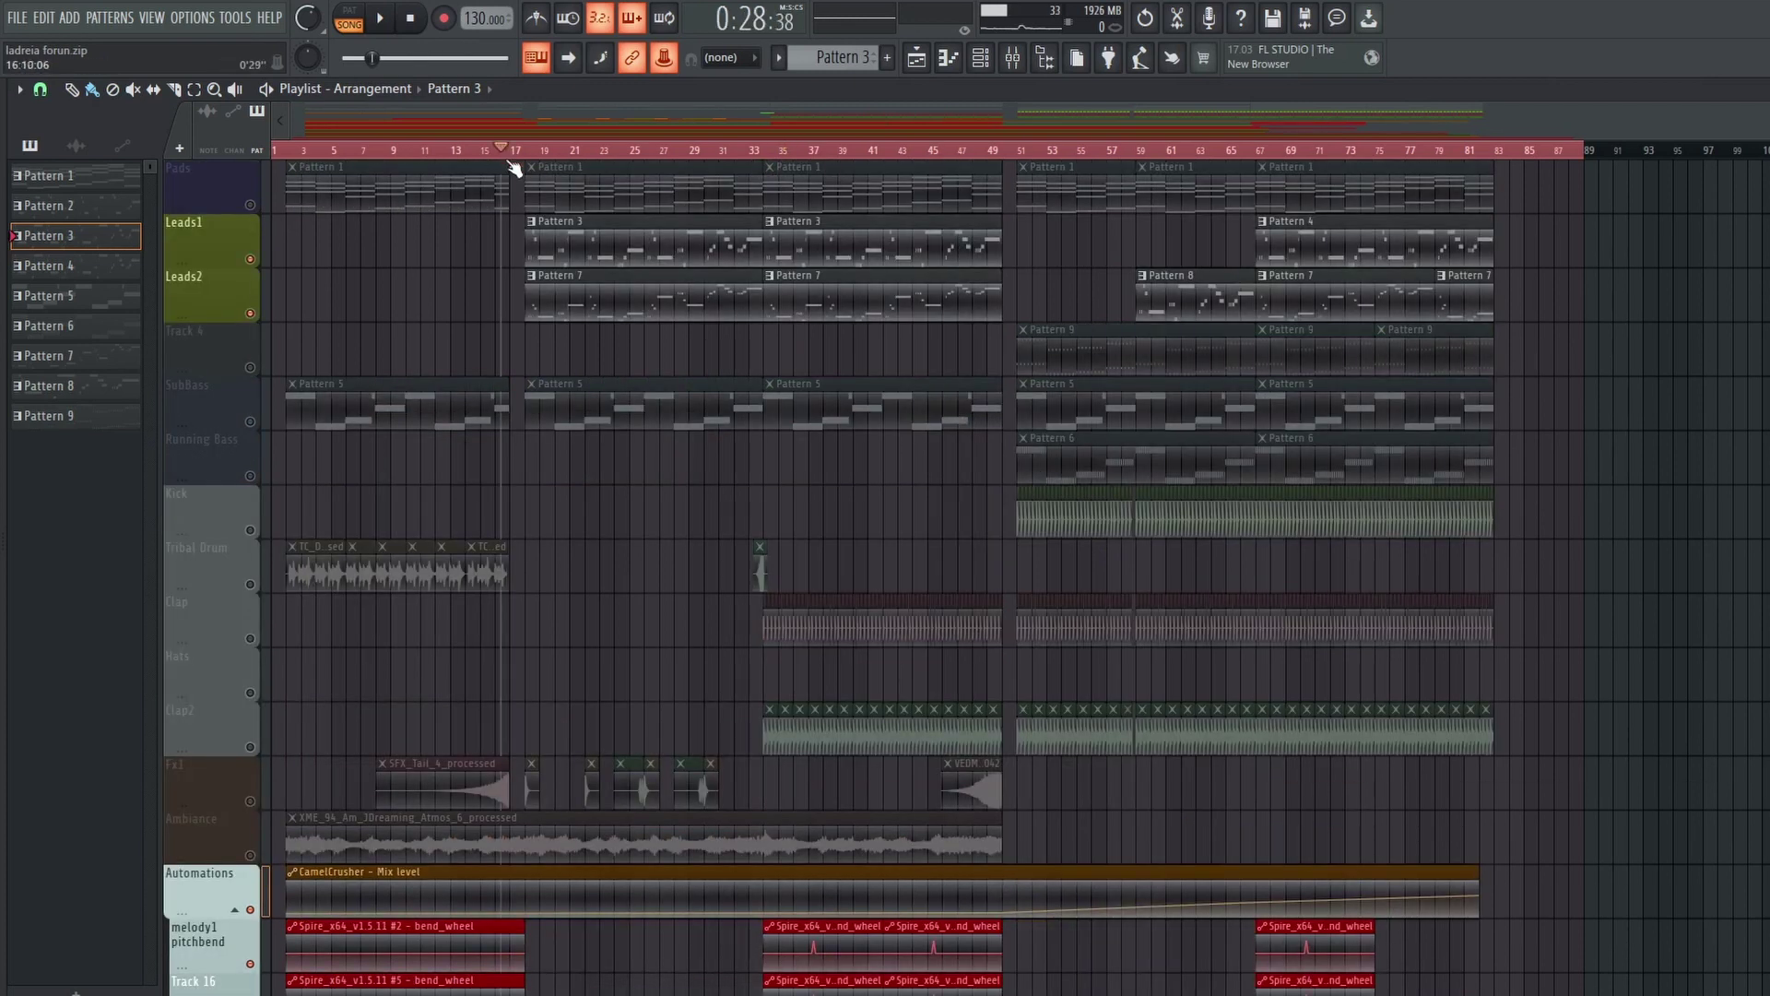
scroll(437, 296, up, 5)
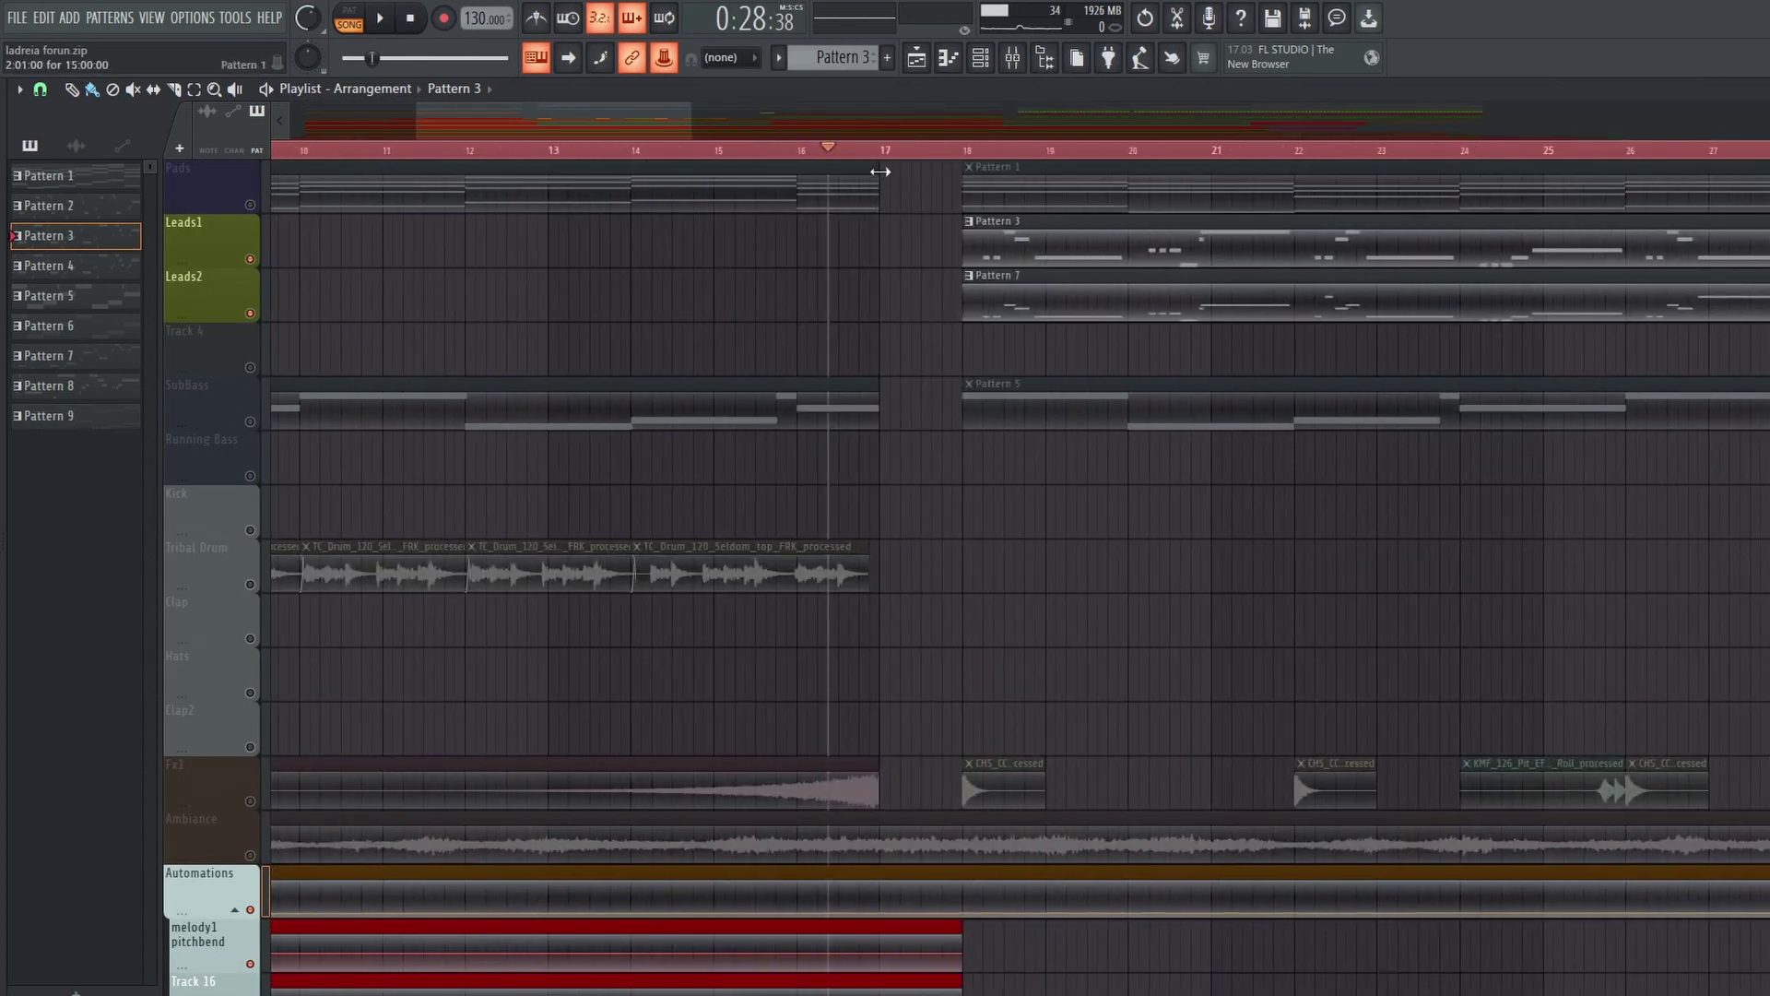
scroll(821, 284, down, 5)
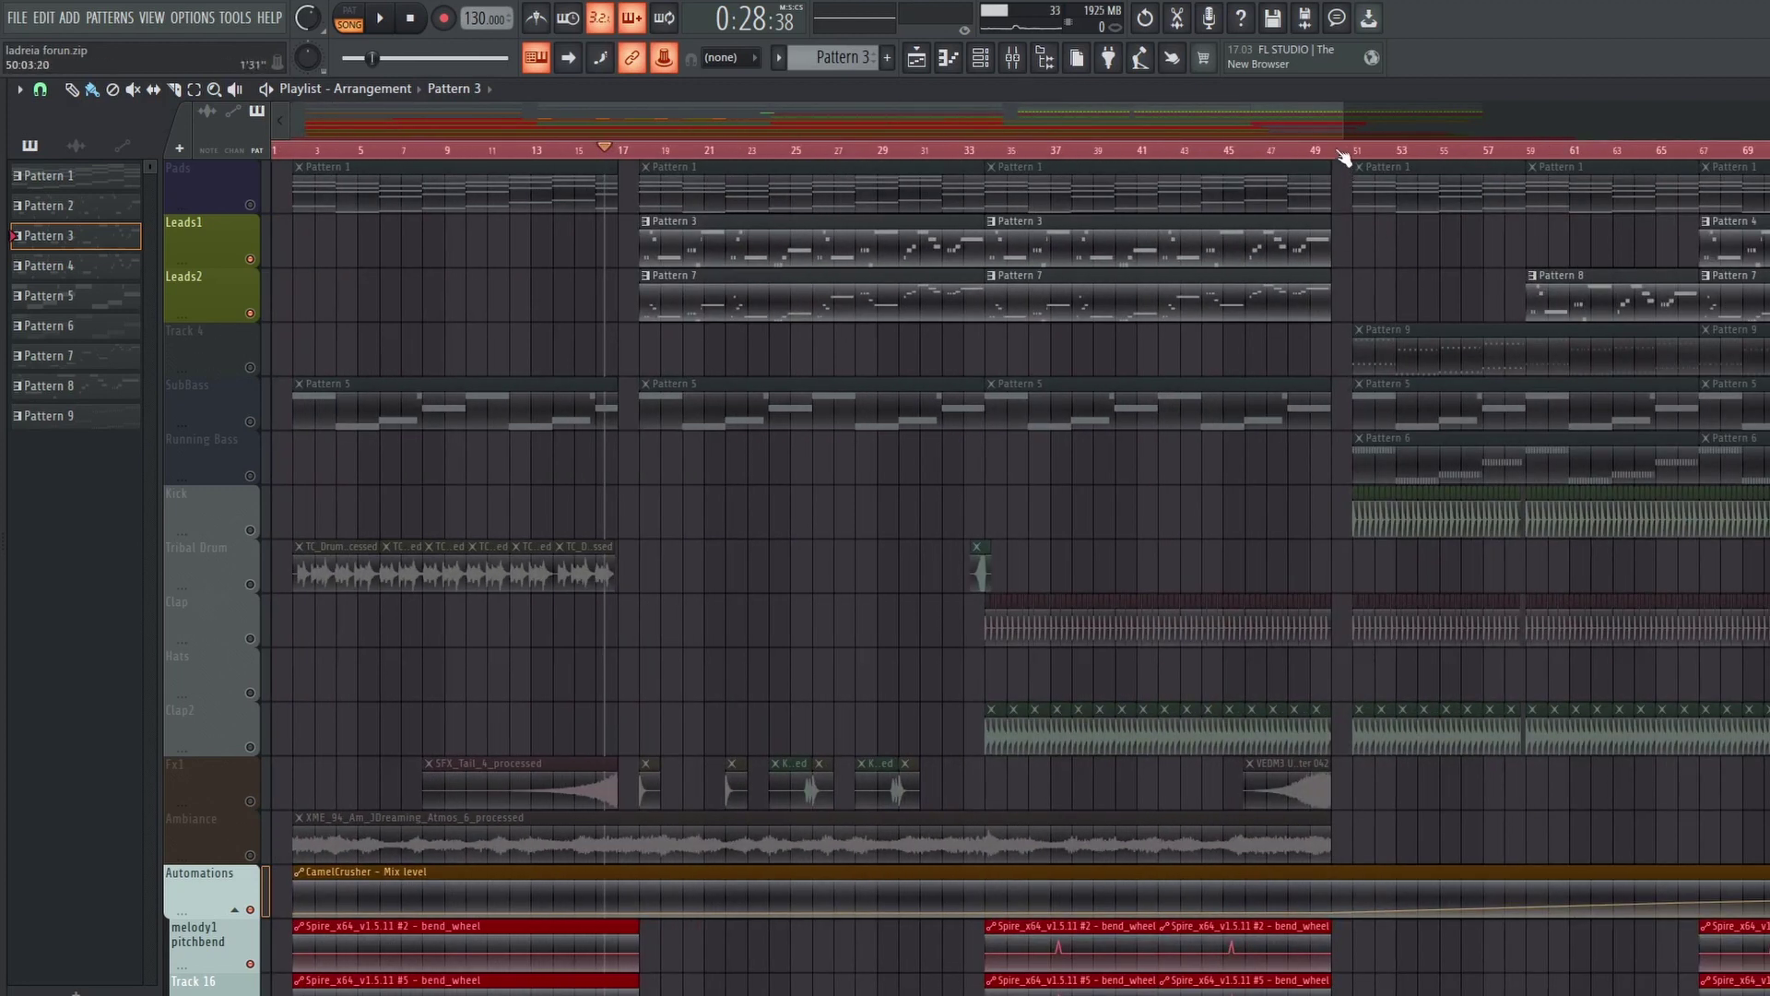
Step: Place the playhead between bars 49 and 50 and inspect the break before bar 51
click(1326, 151)
scroll(1365, 340, up, 5)
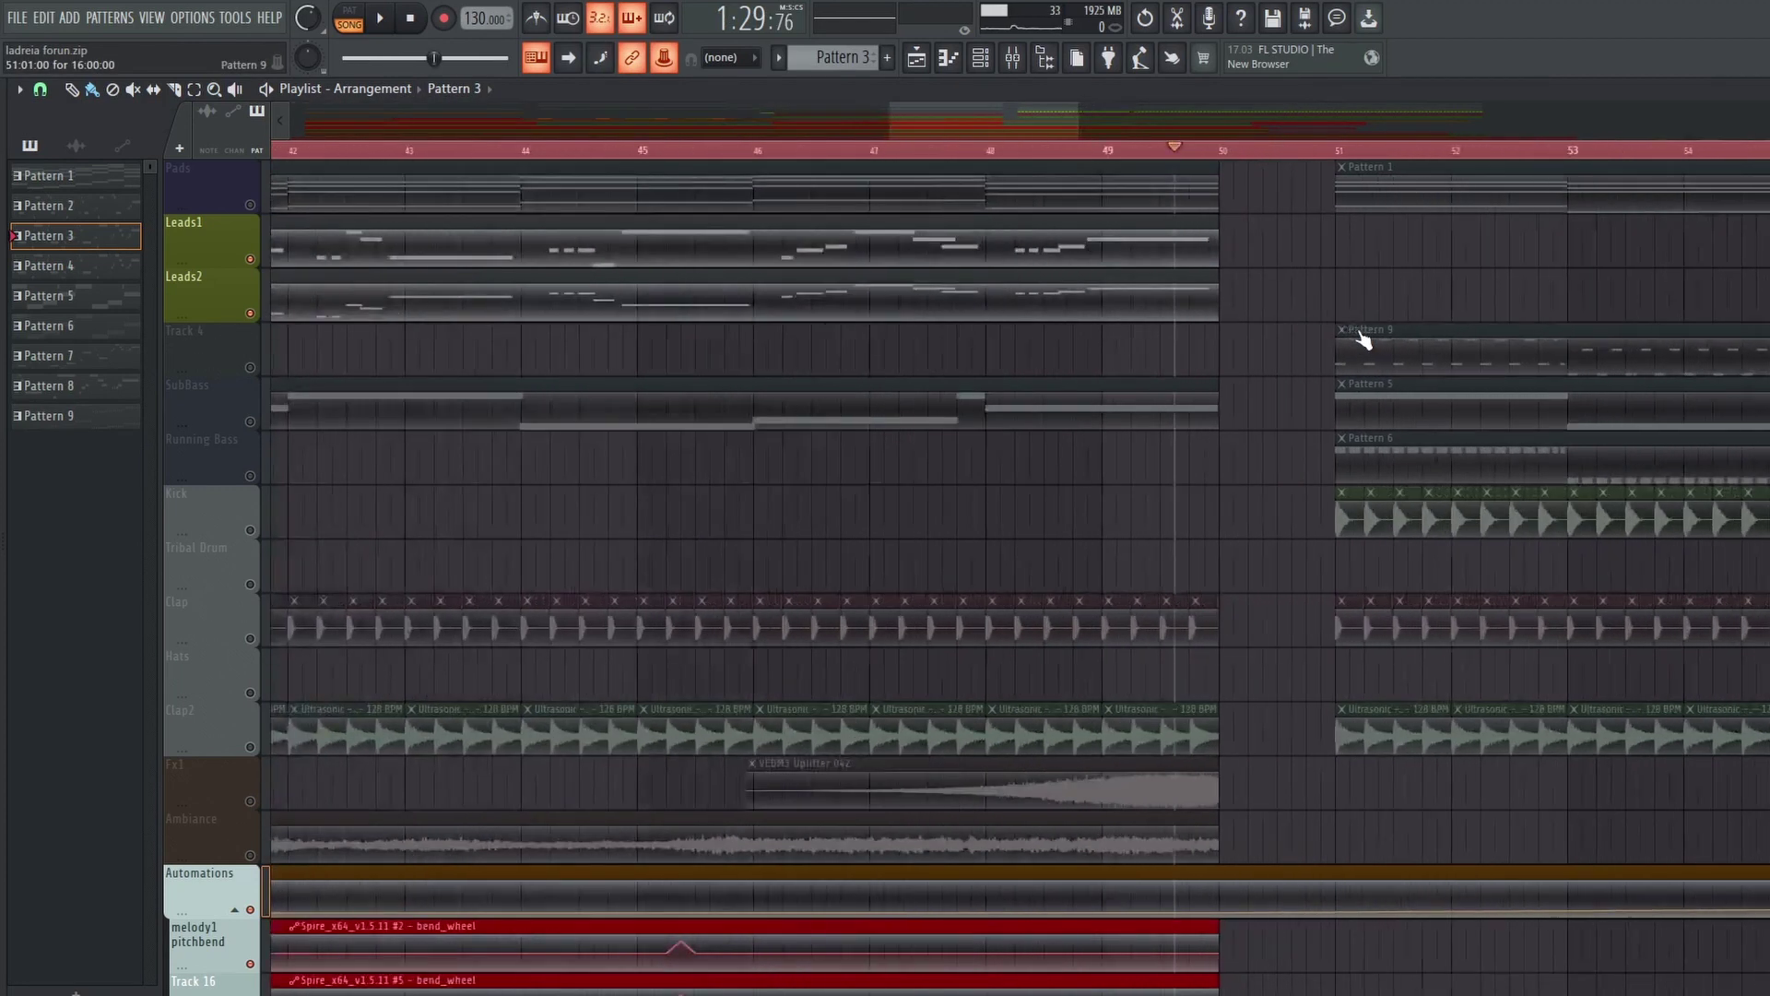
scroll(1231, 384, down, 4)
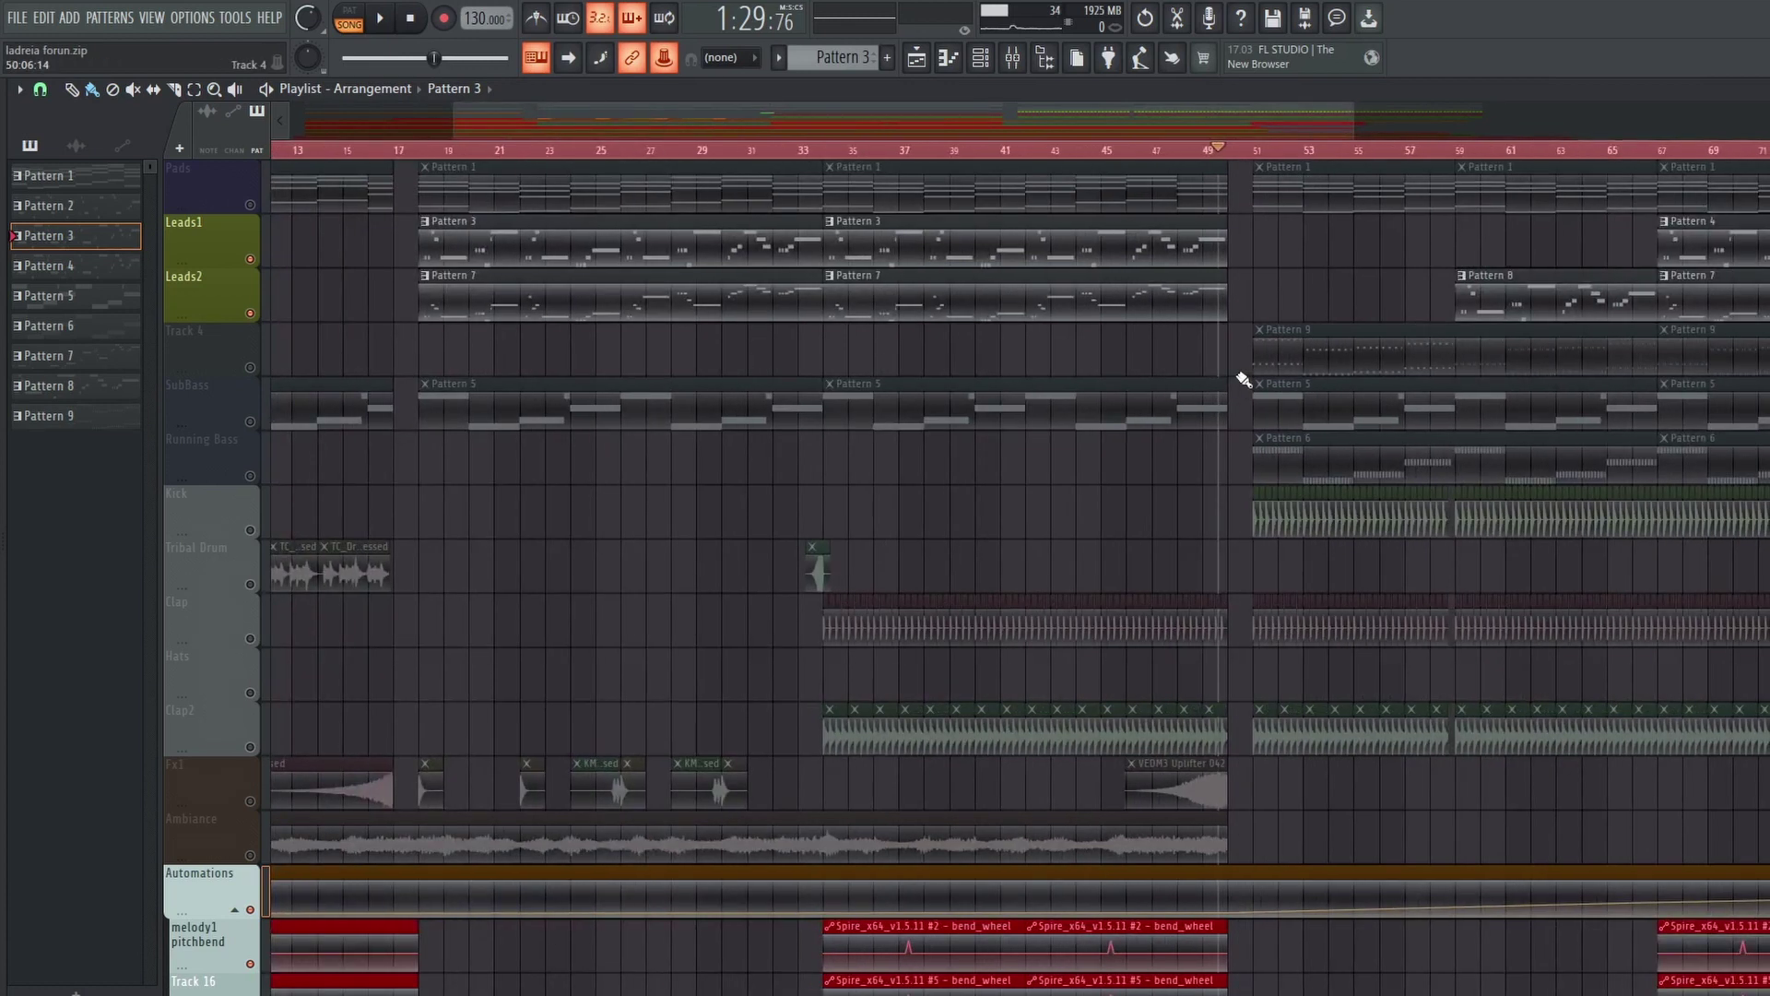
Step: Move the playhead to just before bar 16 and unmute all tracks of the arrangement
click(368, 151)
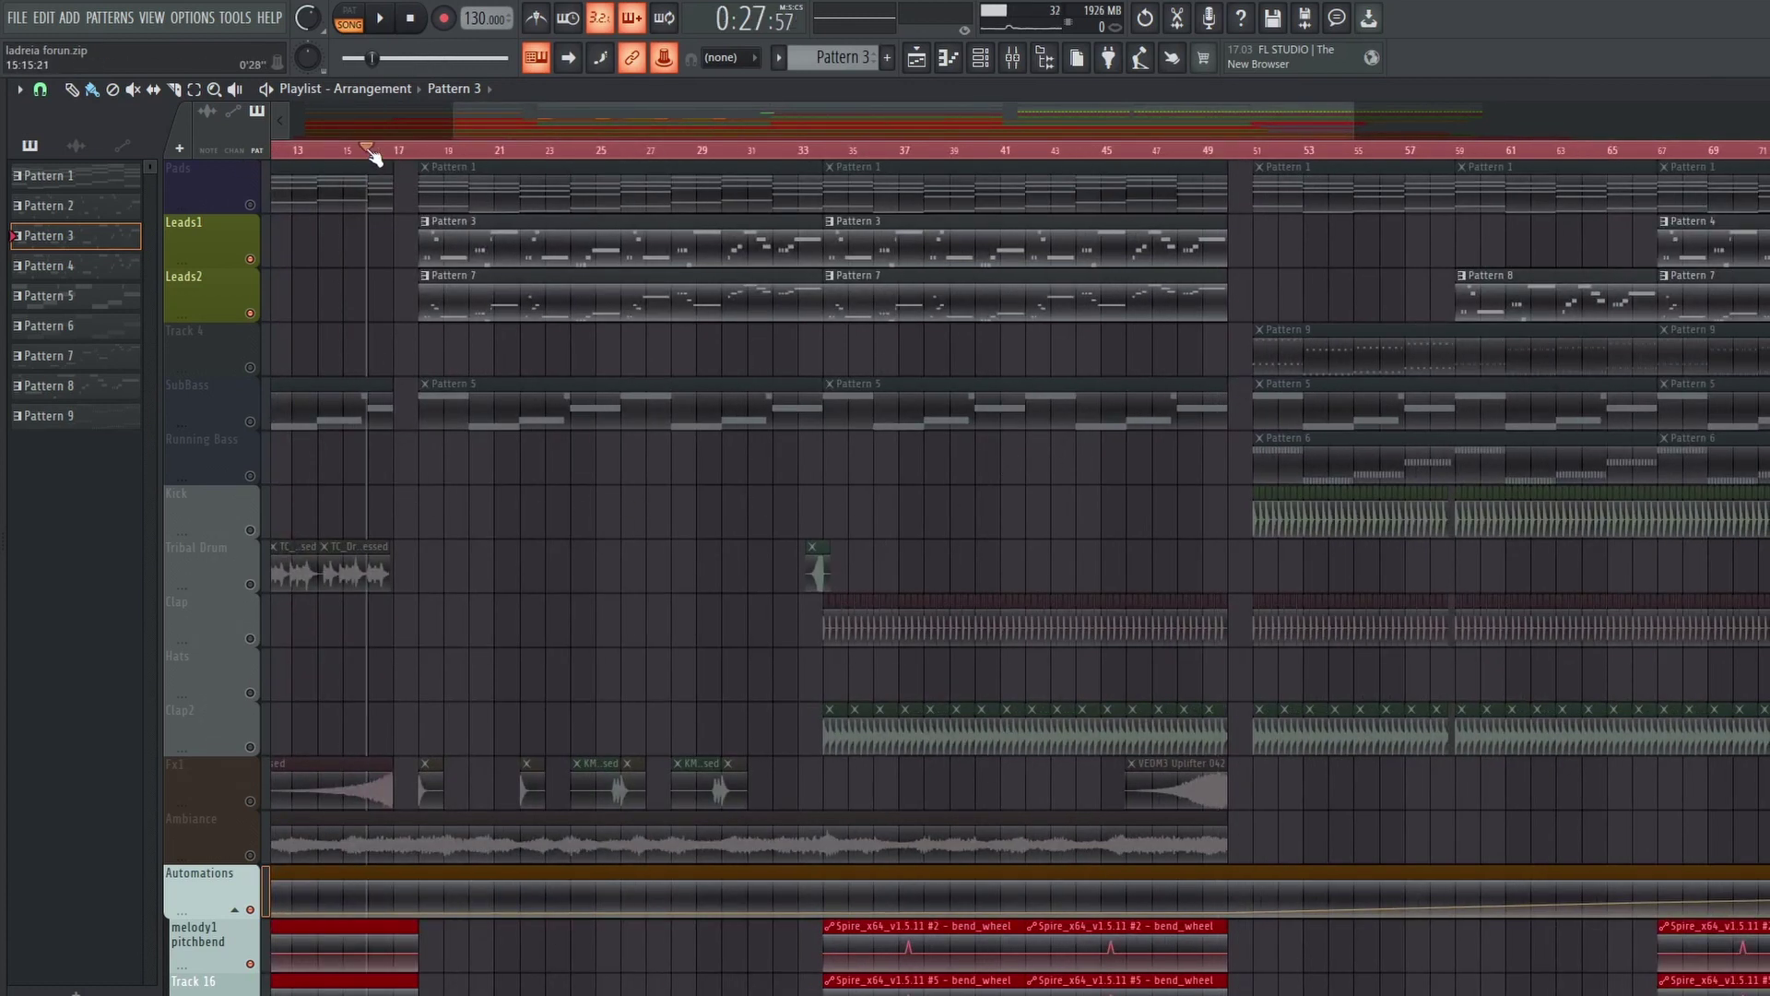
right_click(249, 206)
right_click(251, 206)
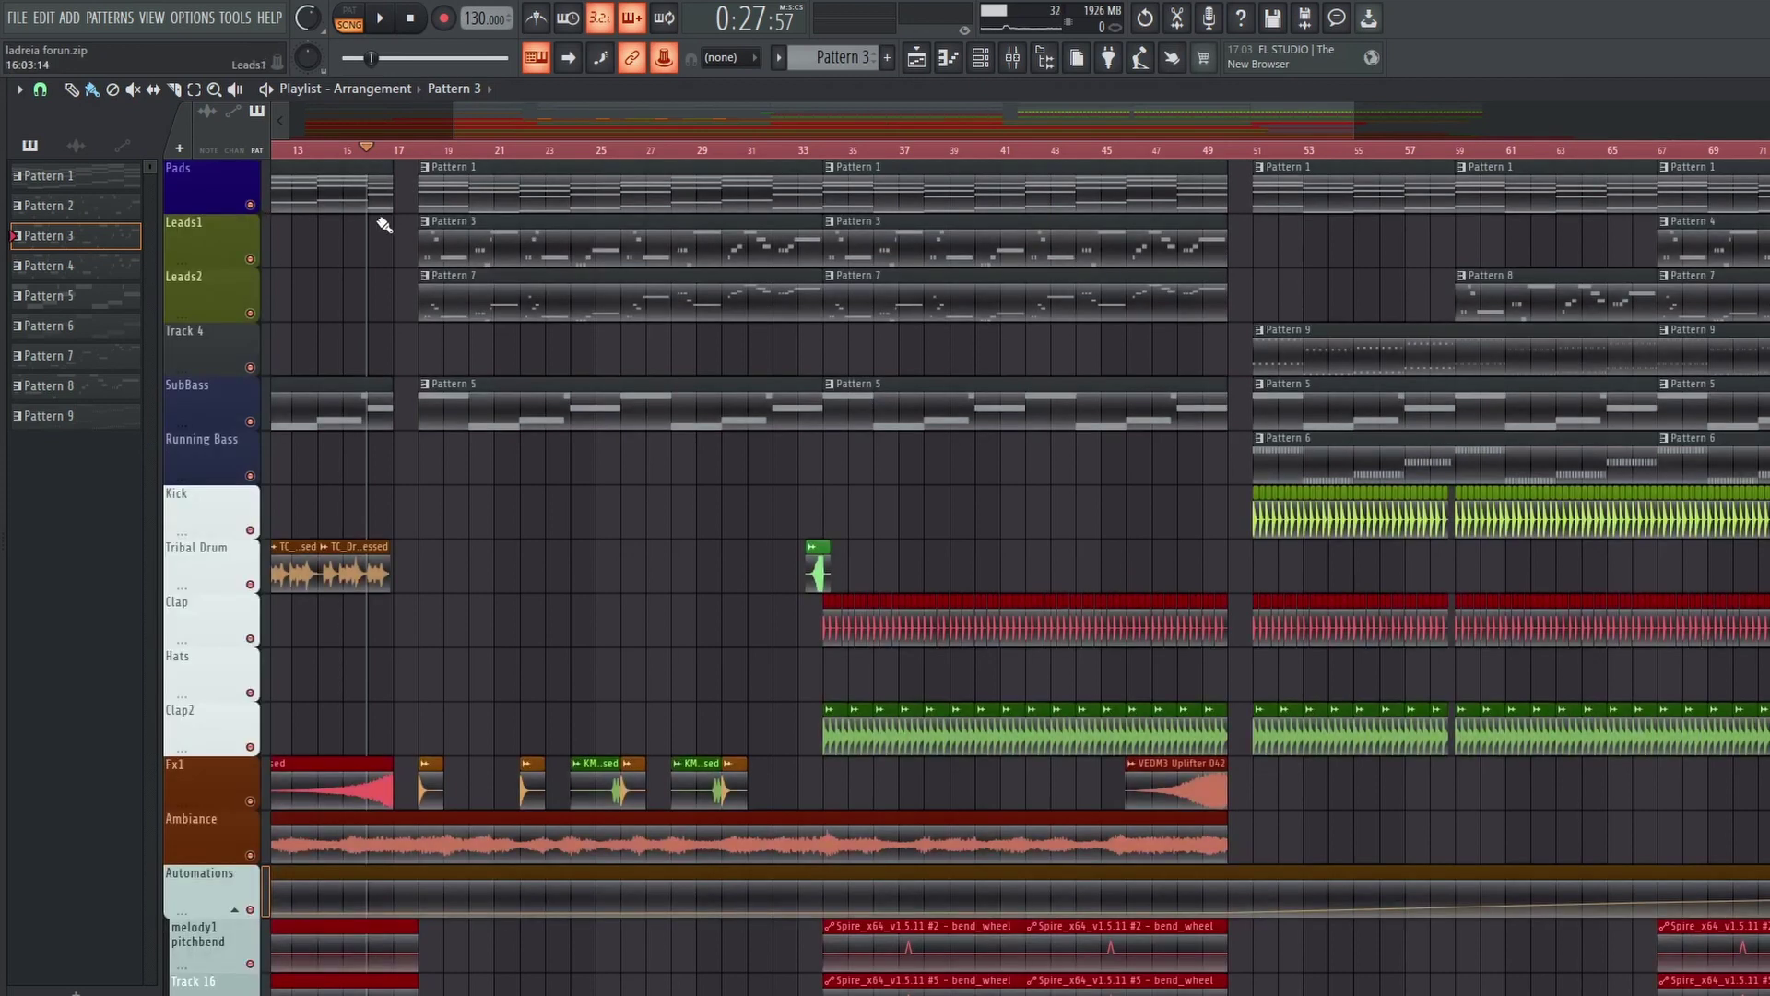
scroll(374, 276, down, 10)
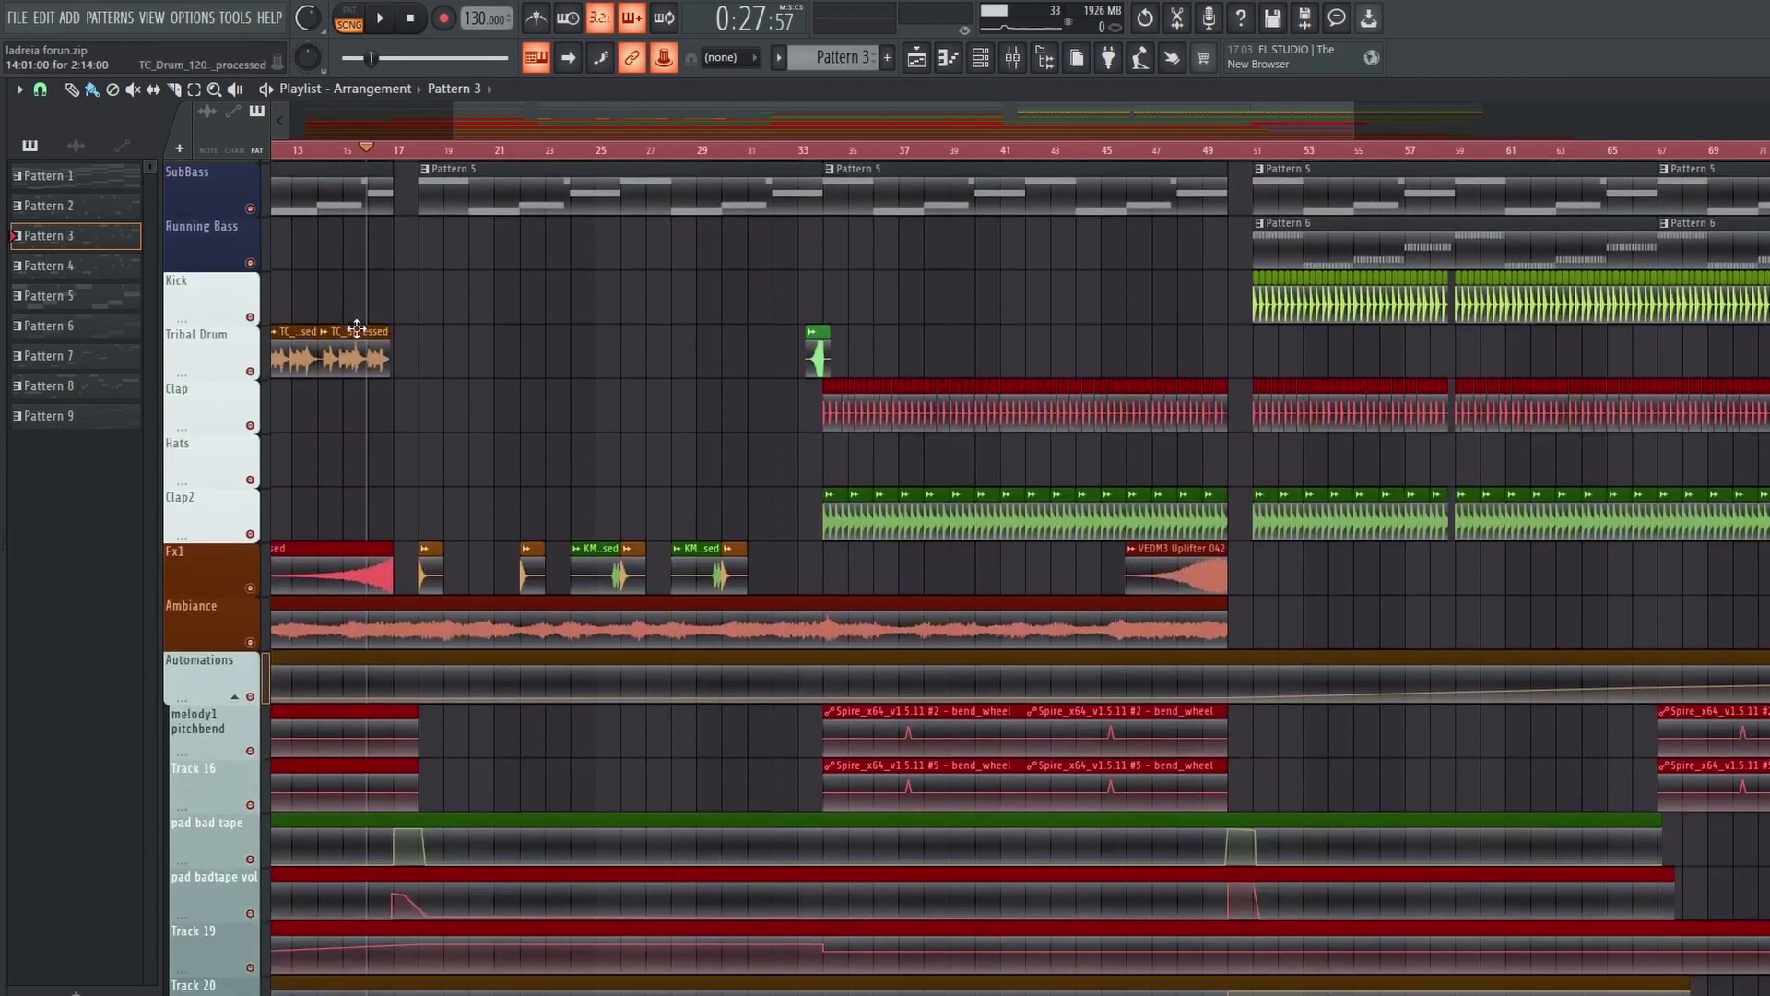
Step: Inspect the pad bad tape automation at bar 17 and the Denise - Bad Tape settings on the Pad Send mixer track, then return to the playlist
scroll(364, 481, up, 5)
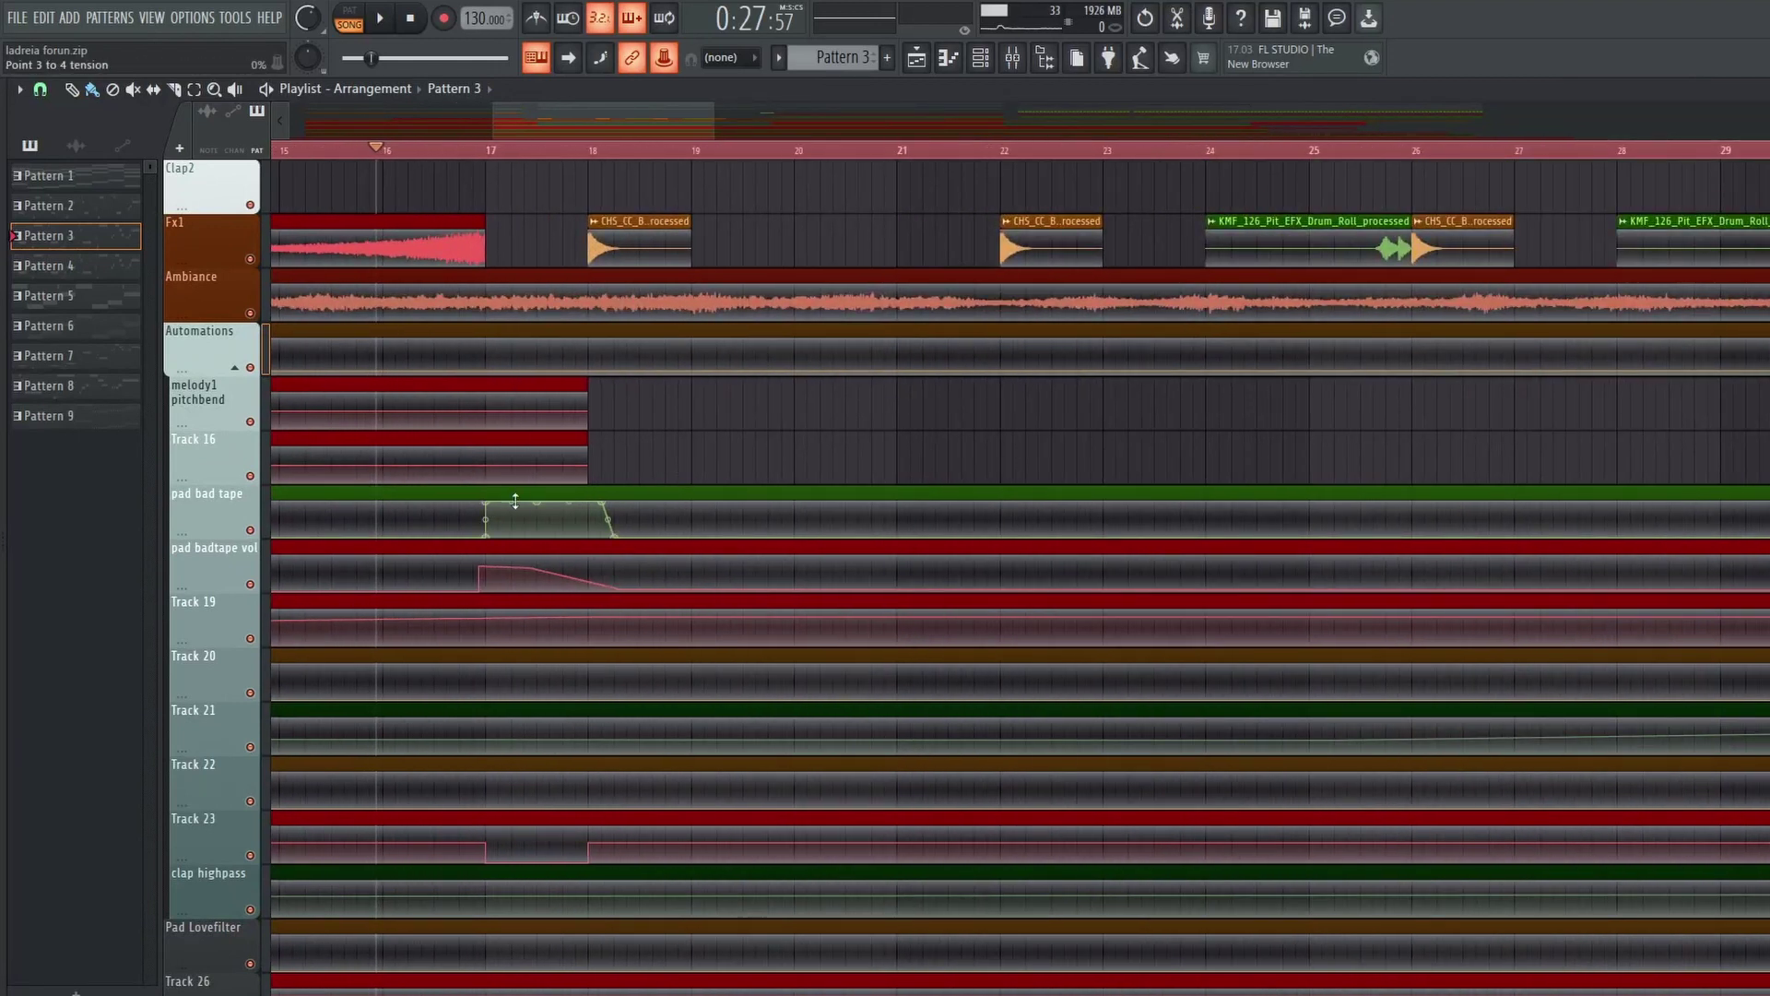
click(1013, 60)
click(1014, 60)
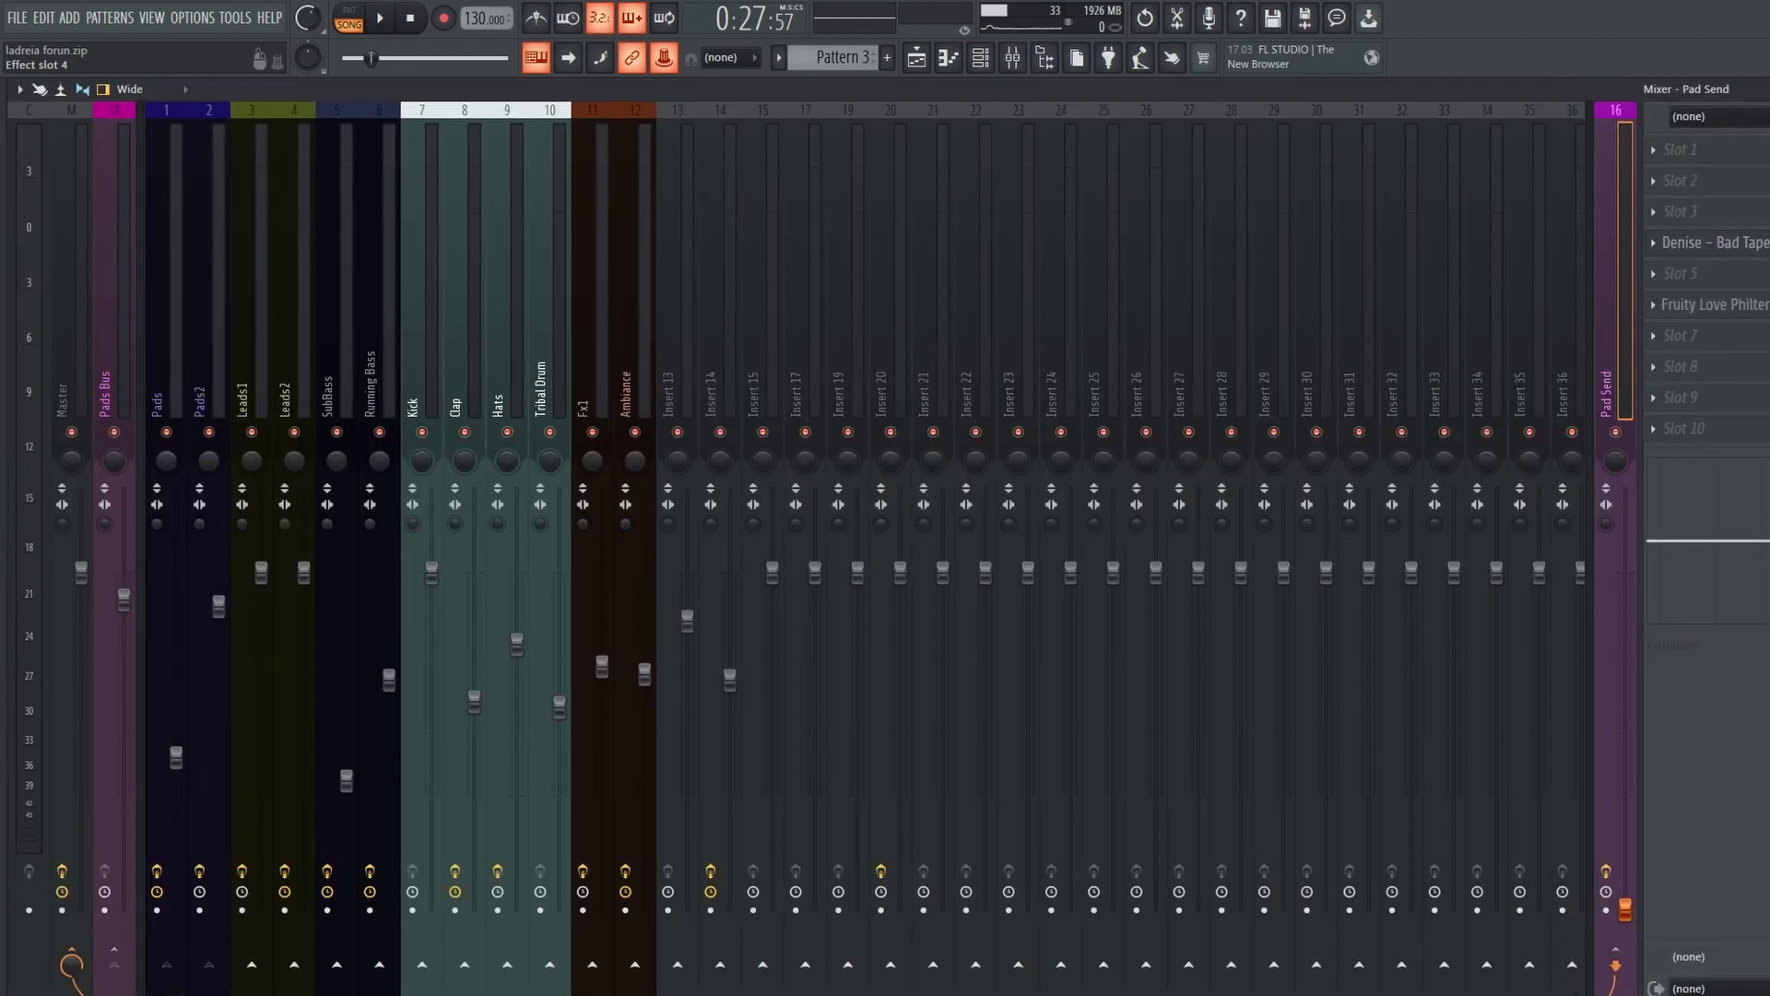
click(1723, 251)
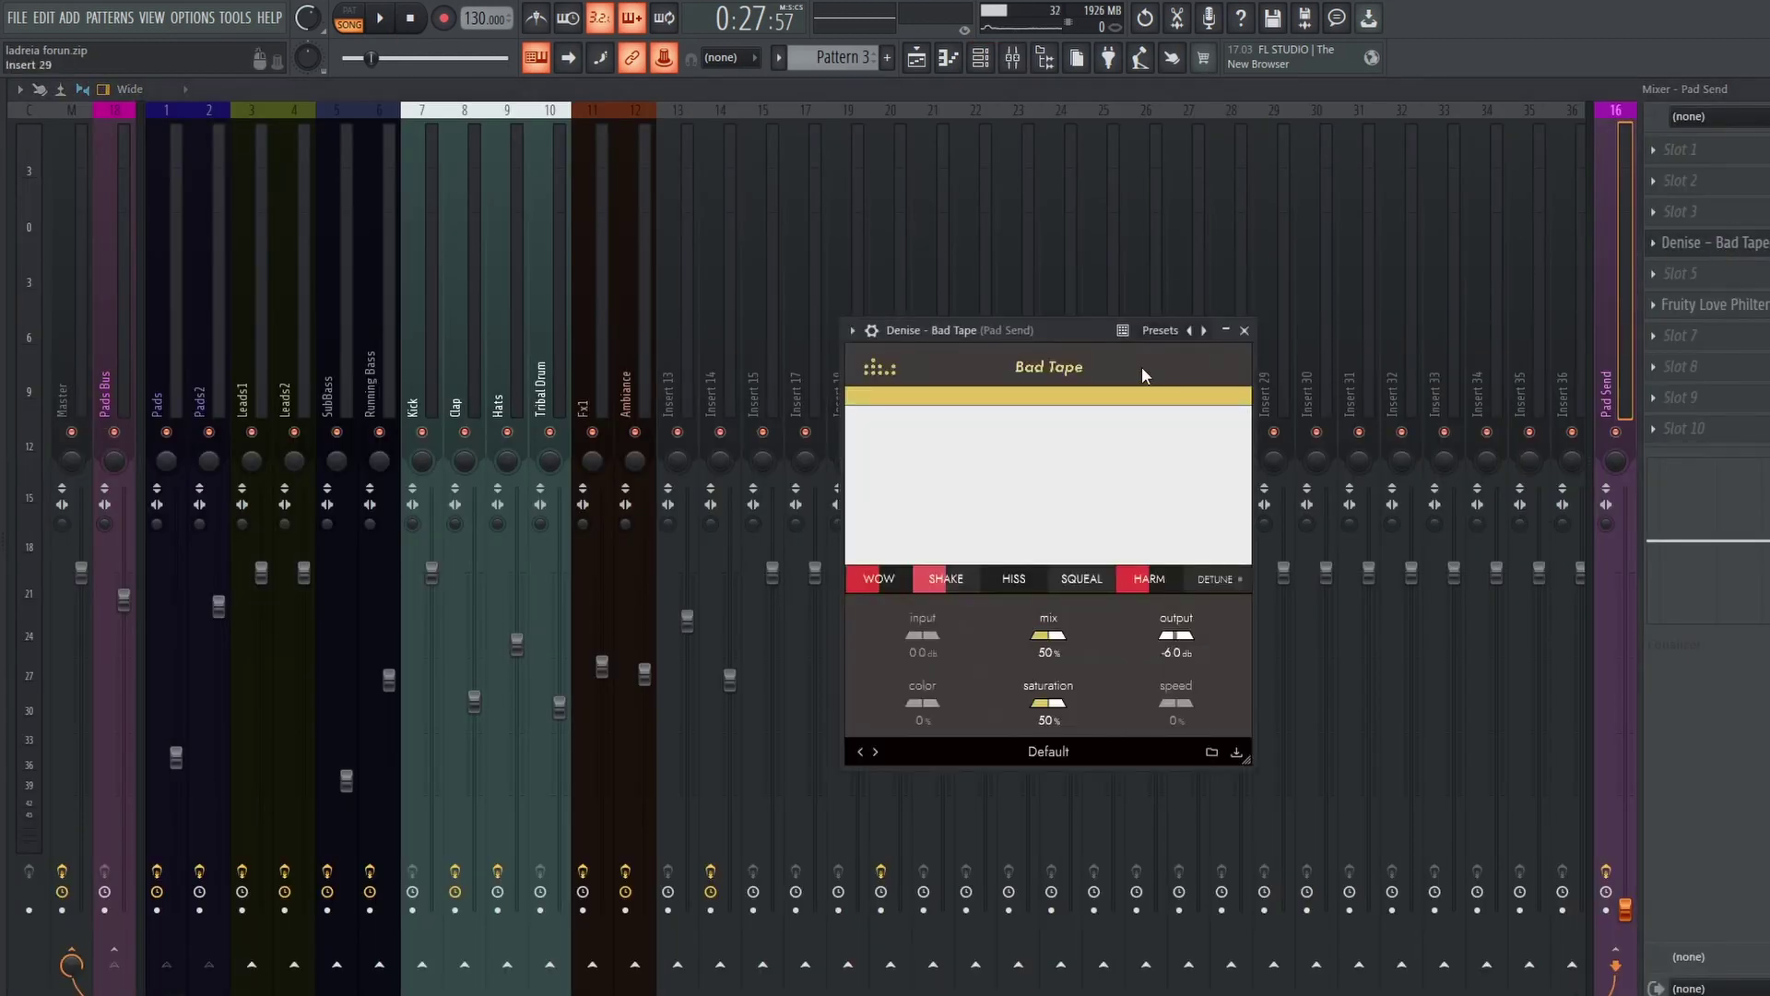
drag(1069, 329, 1111, 289)
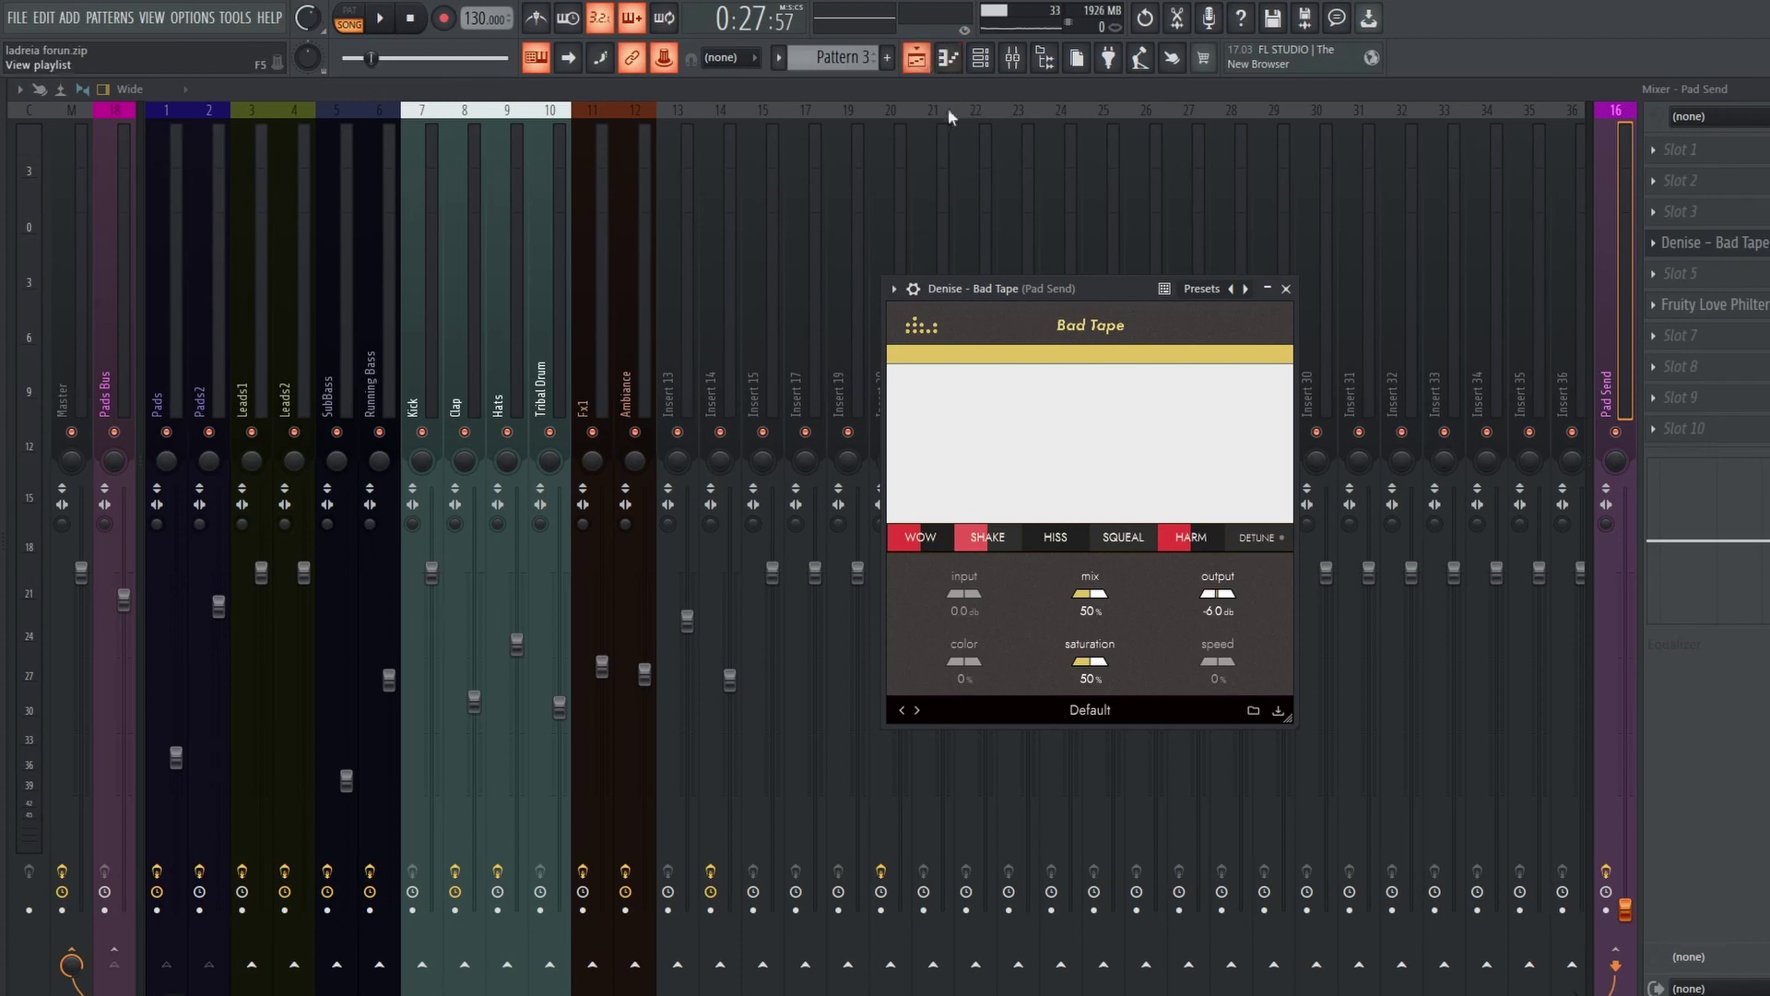
click(1288, 290)
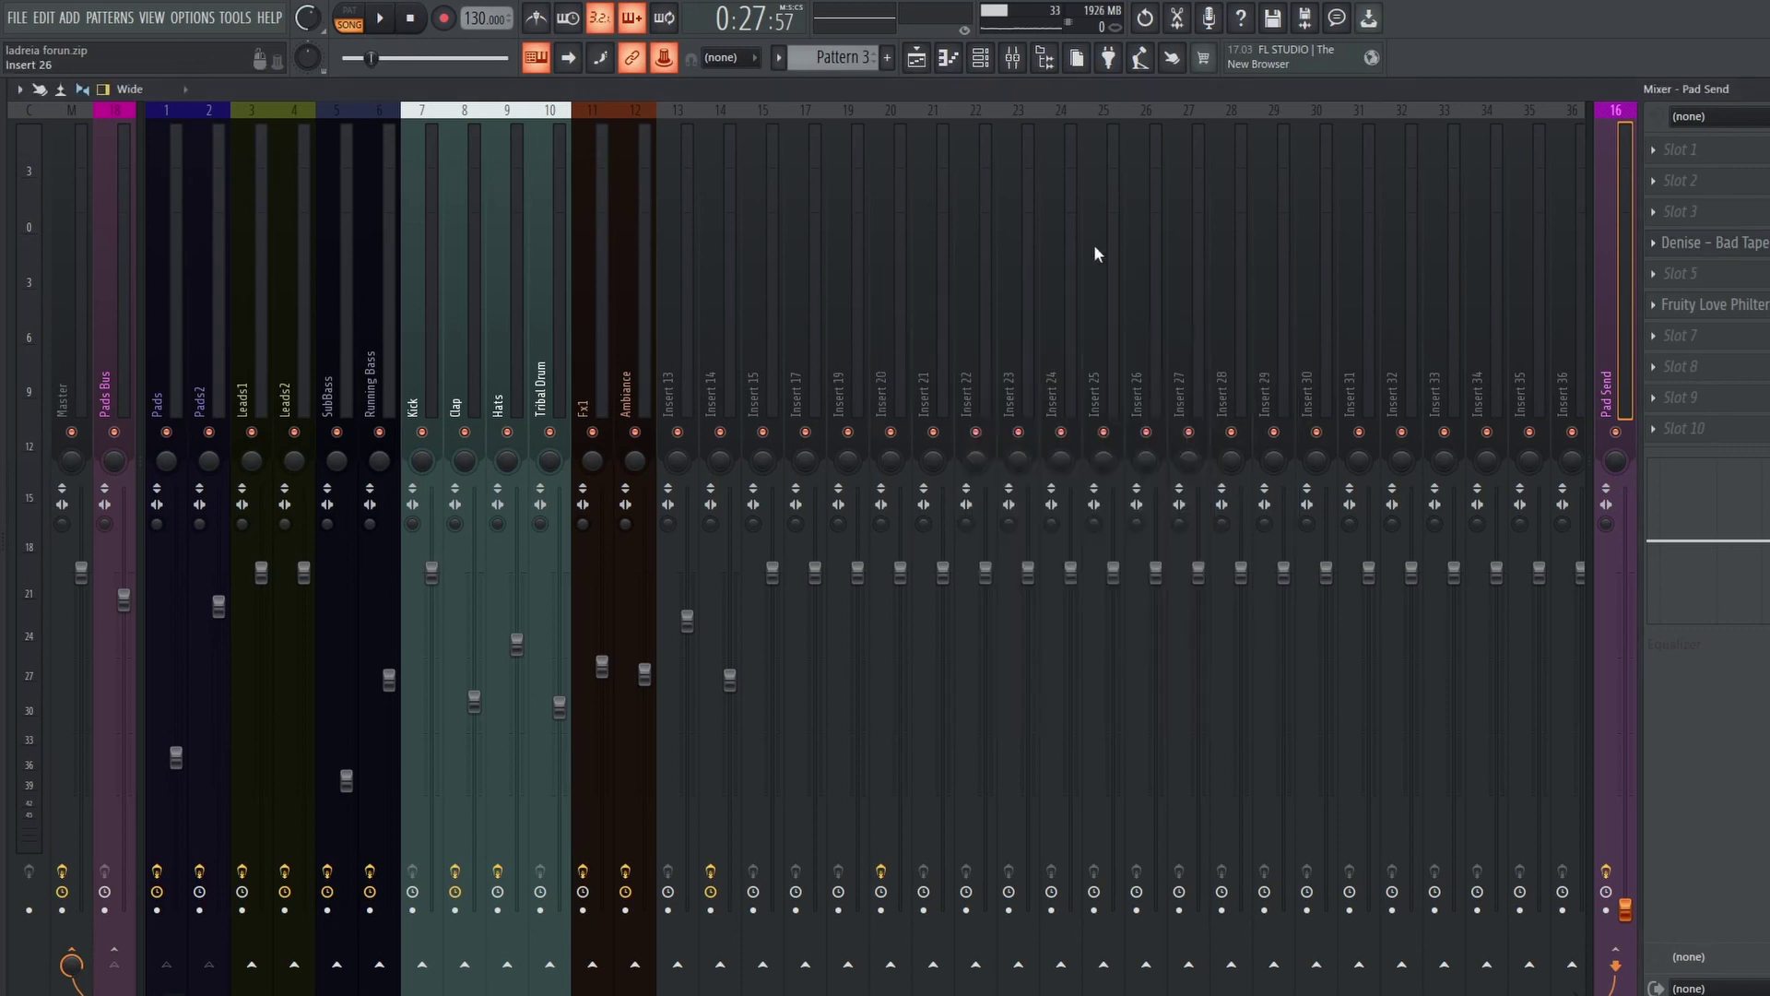
click(950, 65)
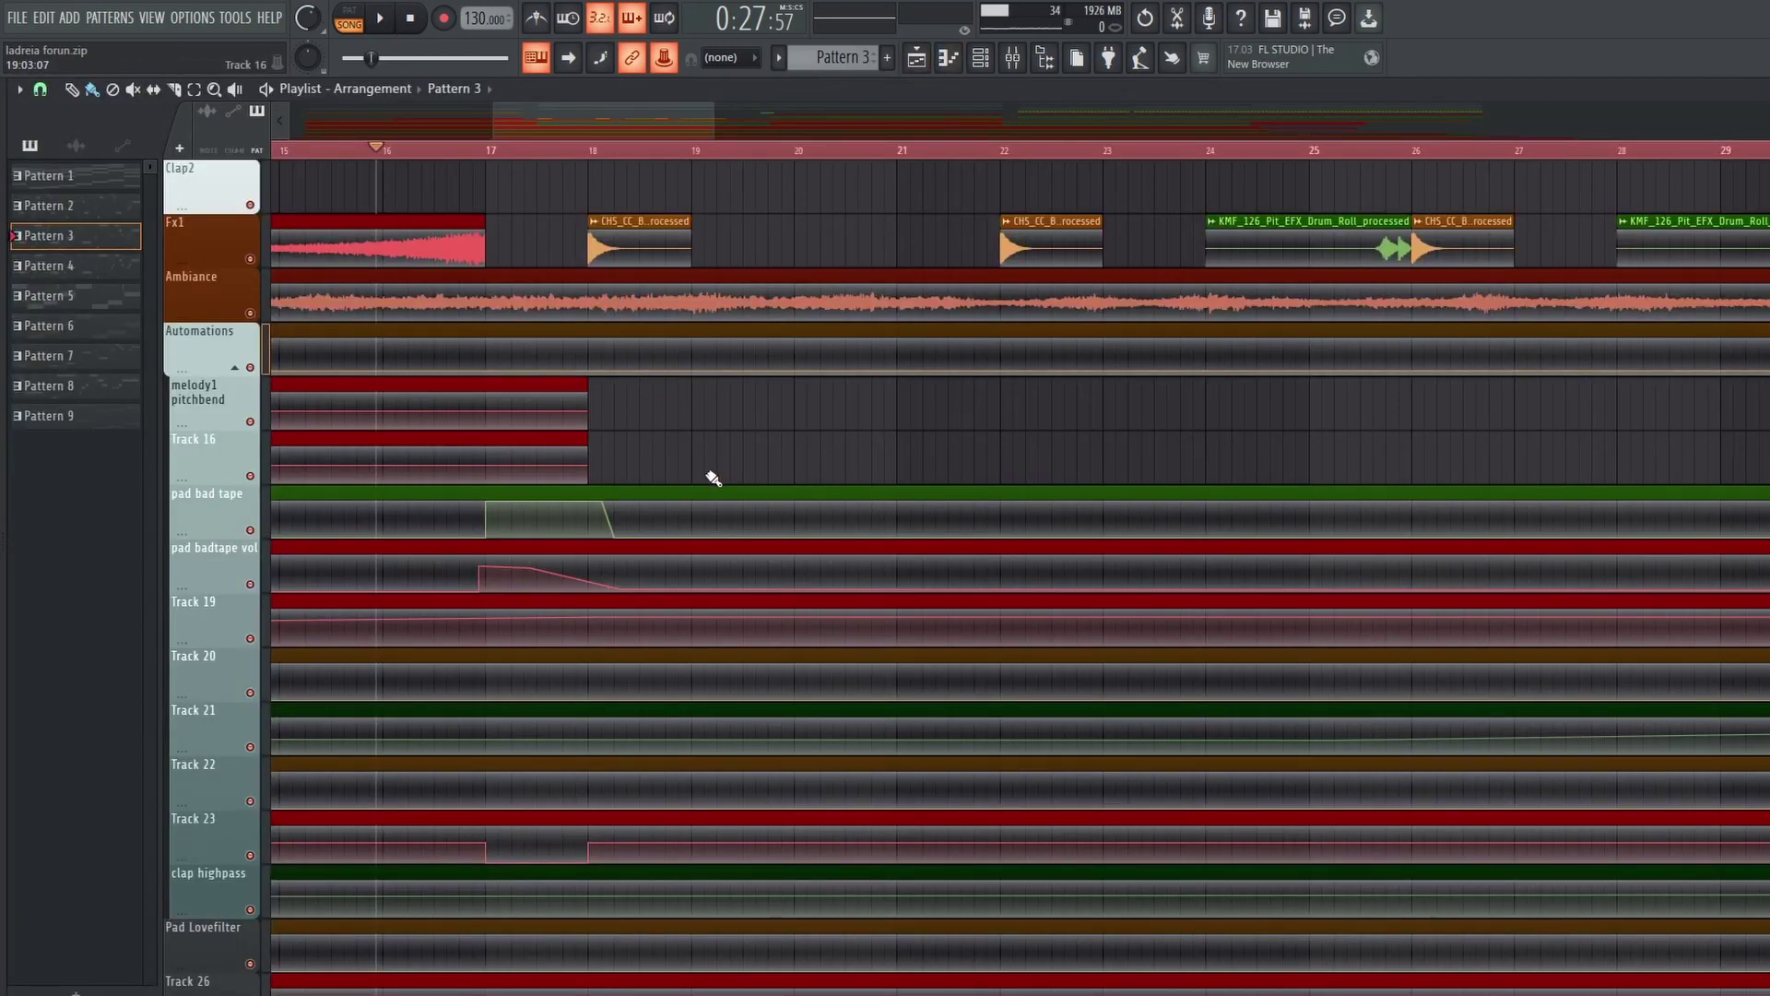
Step: Play the arrangement from just before bar 16 towards the break at bar 17, then stop playback
scroll(709, 482, down, 3)
scroll(705, 480, up, 5)
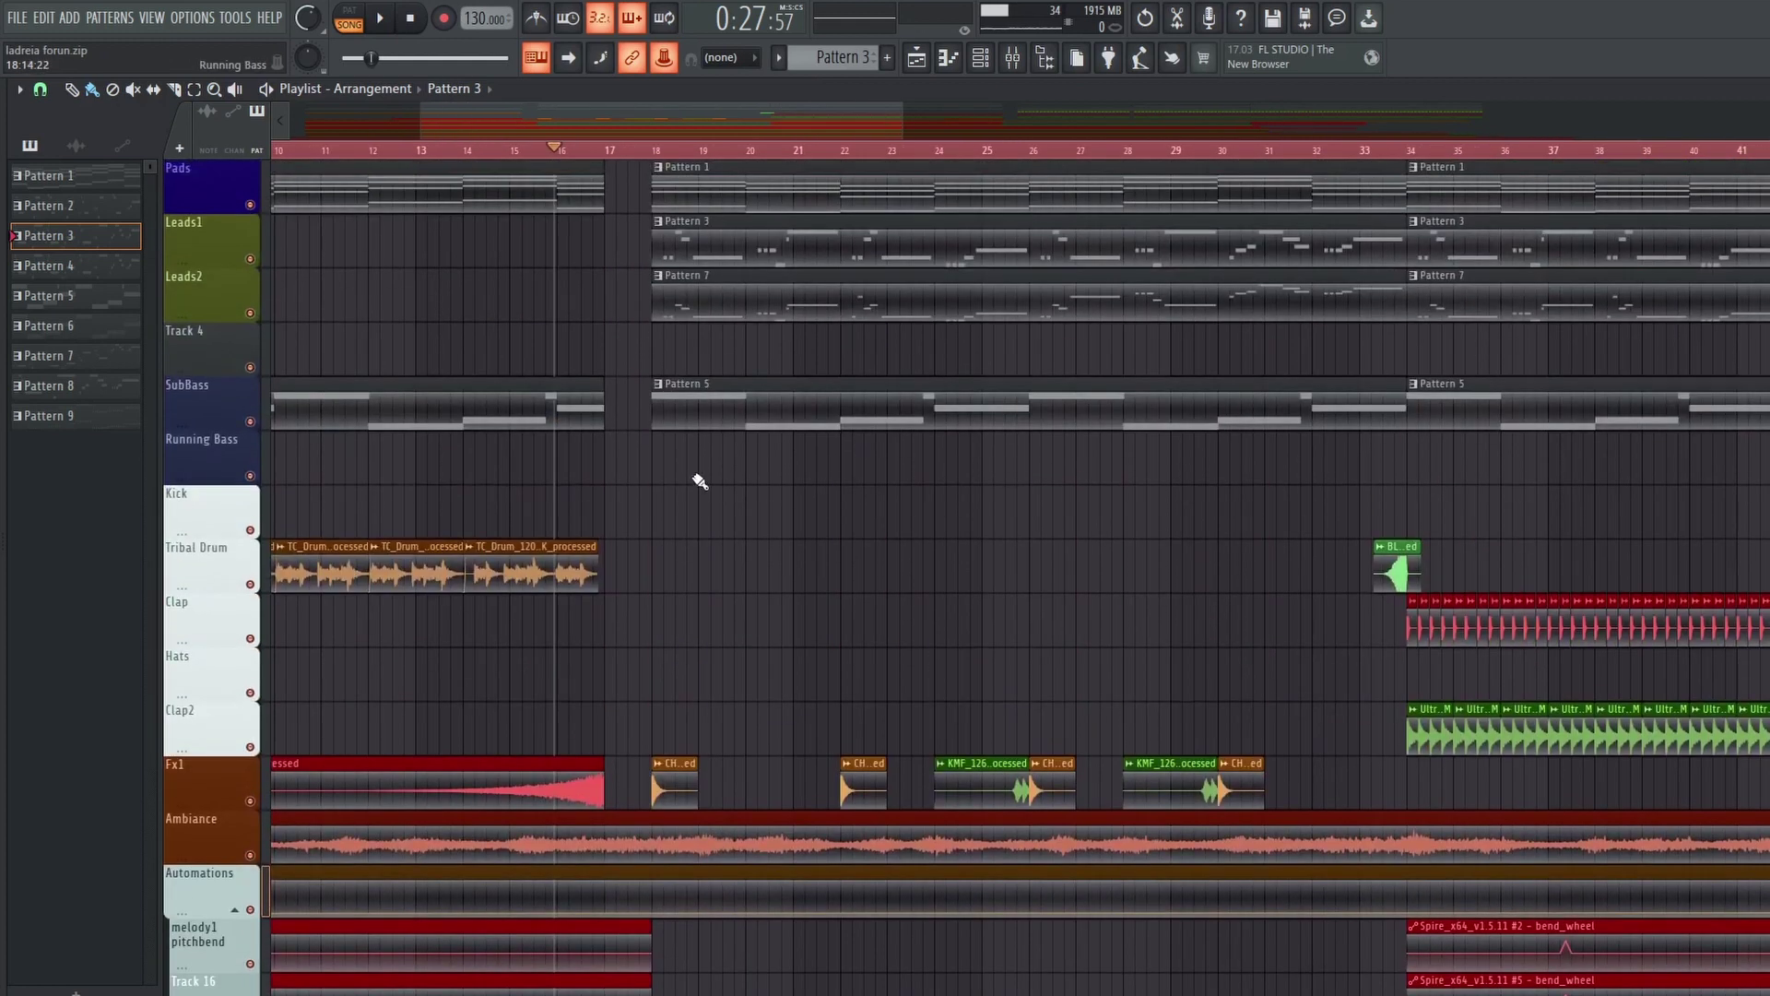
key(space)
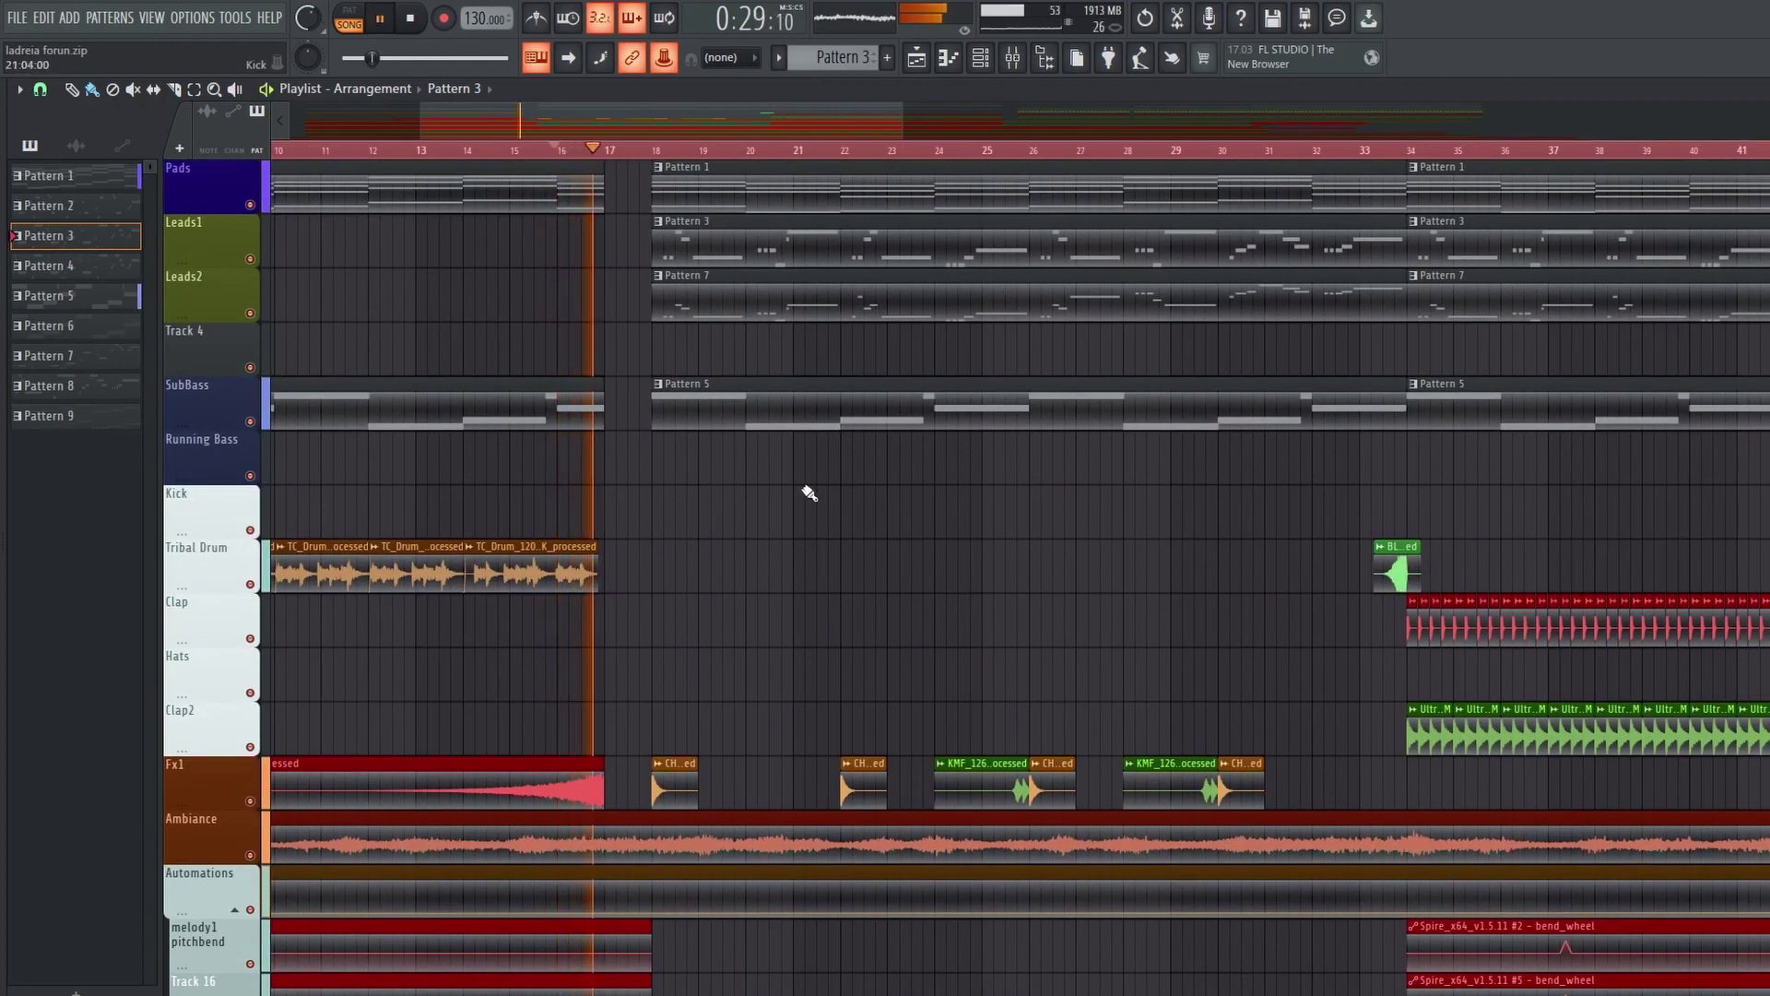
click(410, 18)
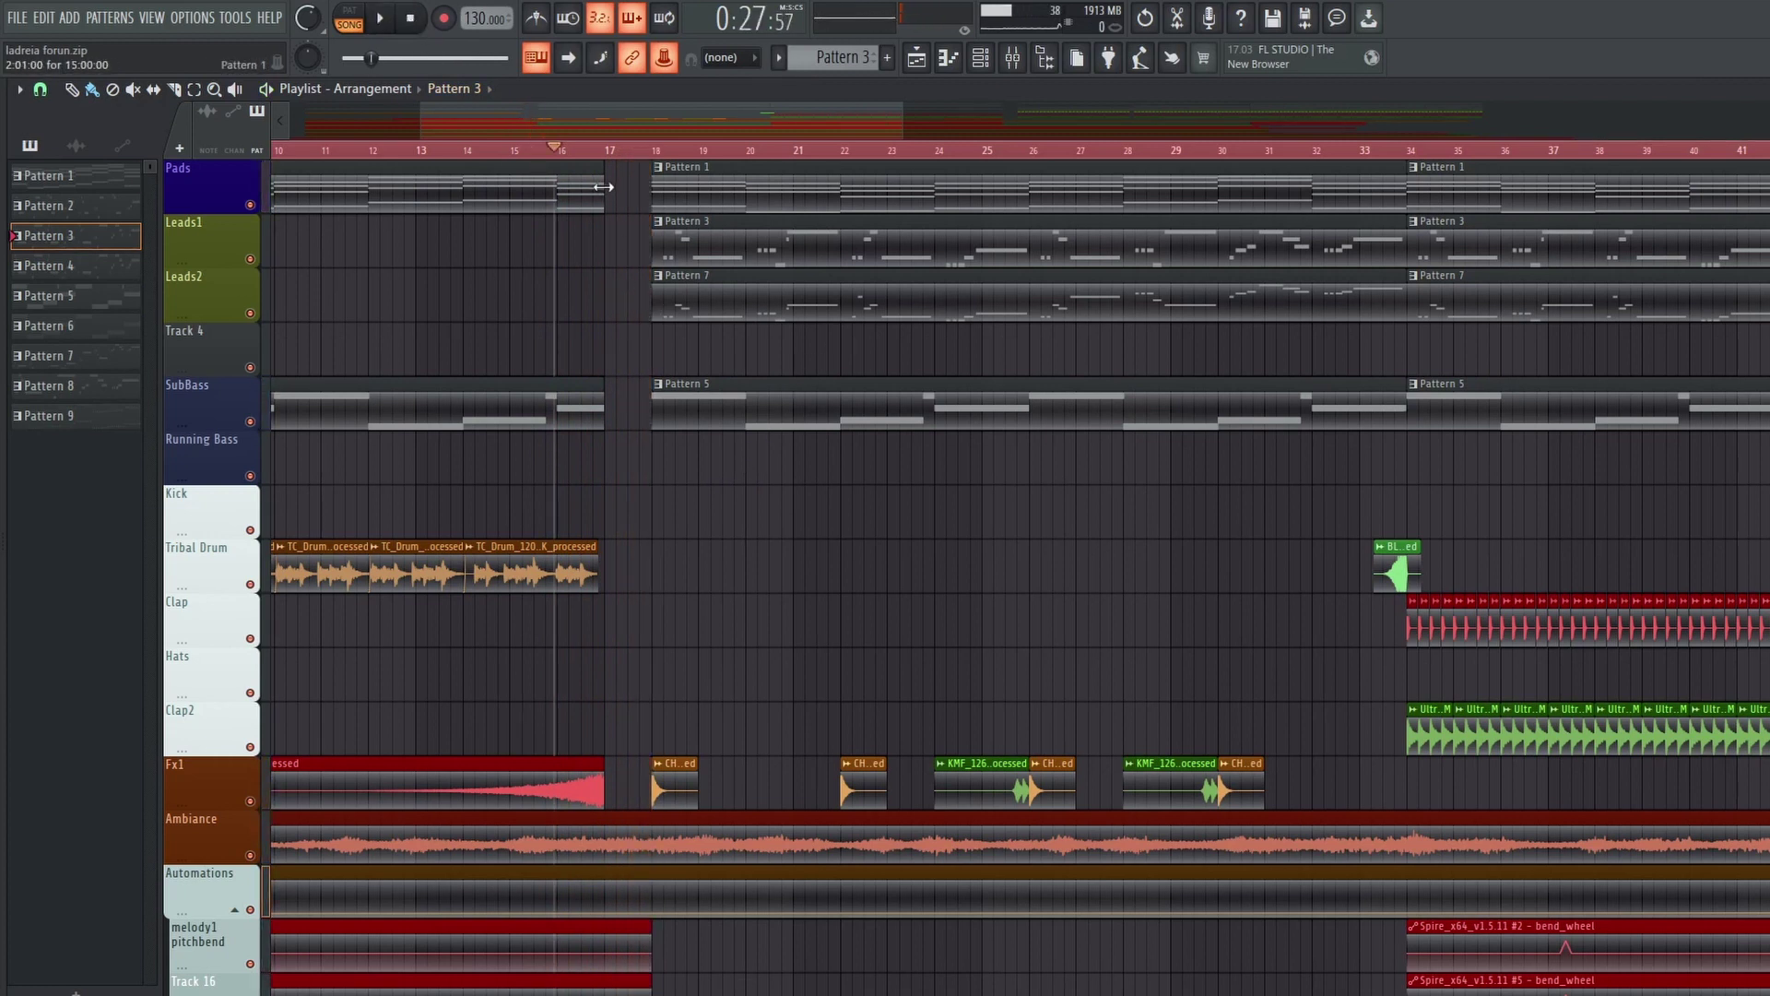
Step: Place the playhead shortly after bar 49 and inspect the automation clips around the break at bar 50, down to Pad Lovefilter
scroll(1470, 497, right, 5)
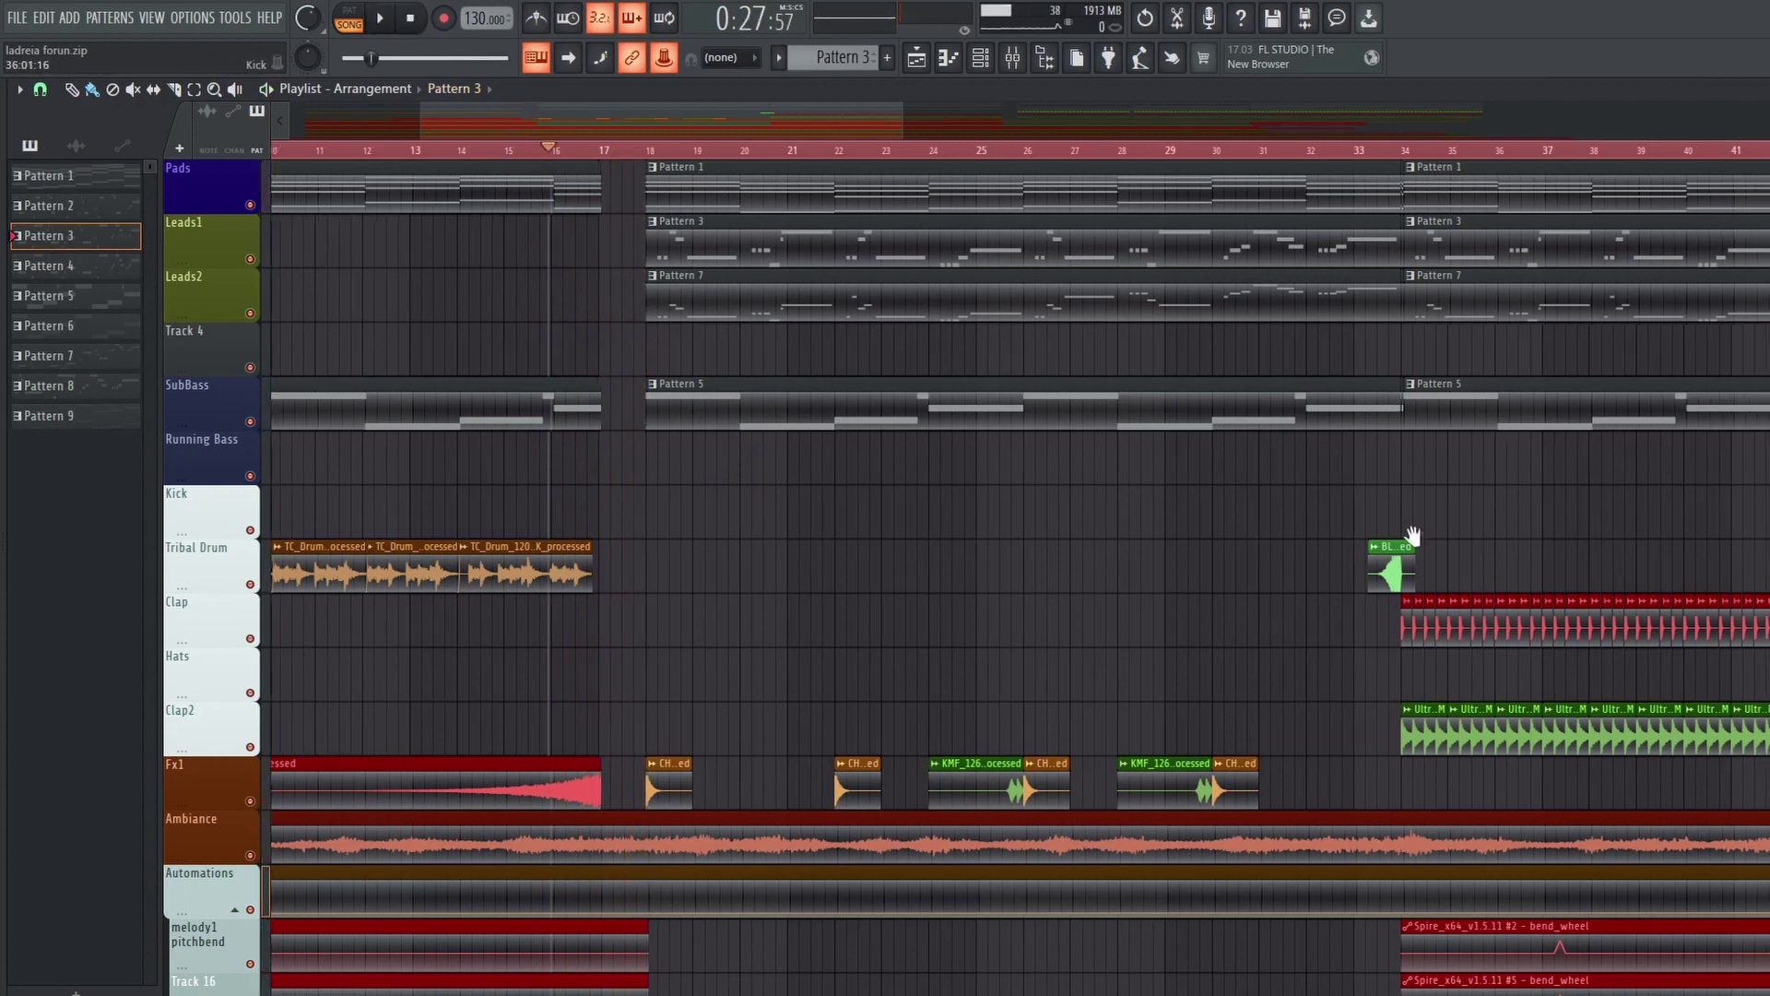
scroll(1470, 498, right, 1)
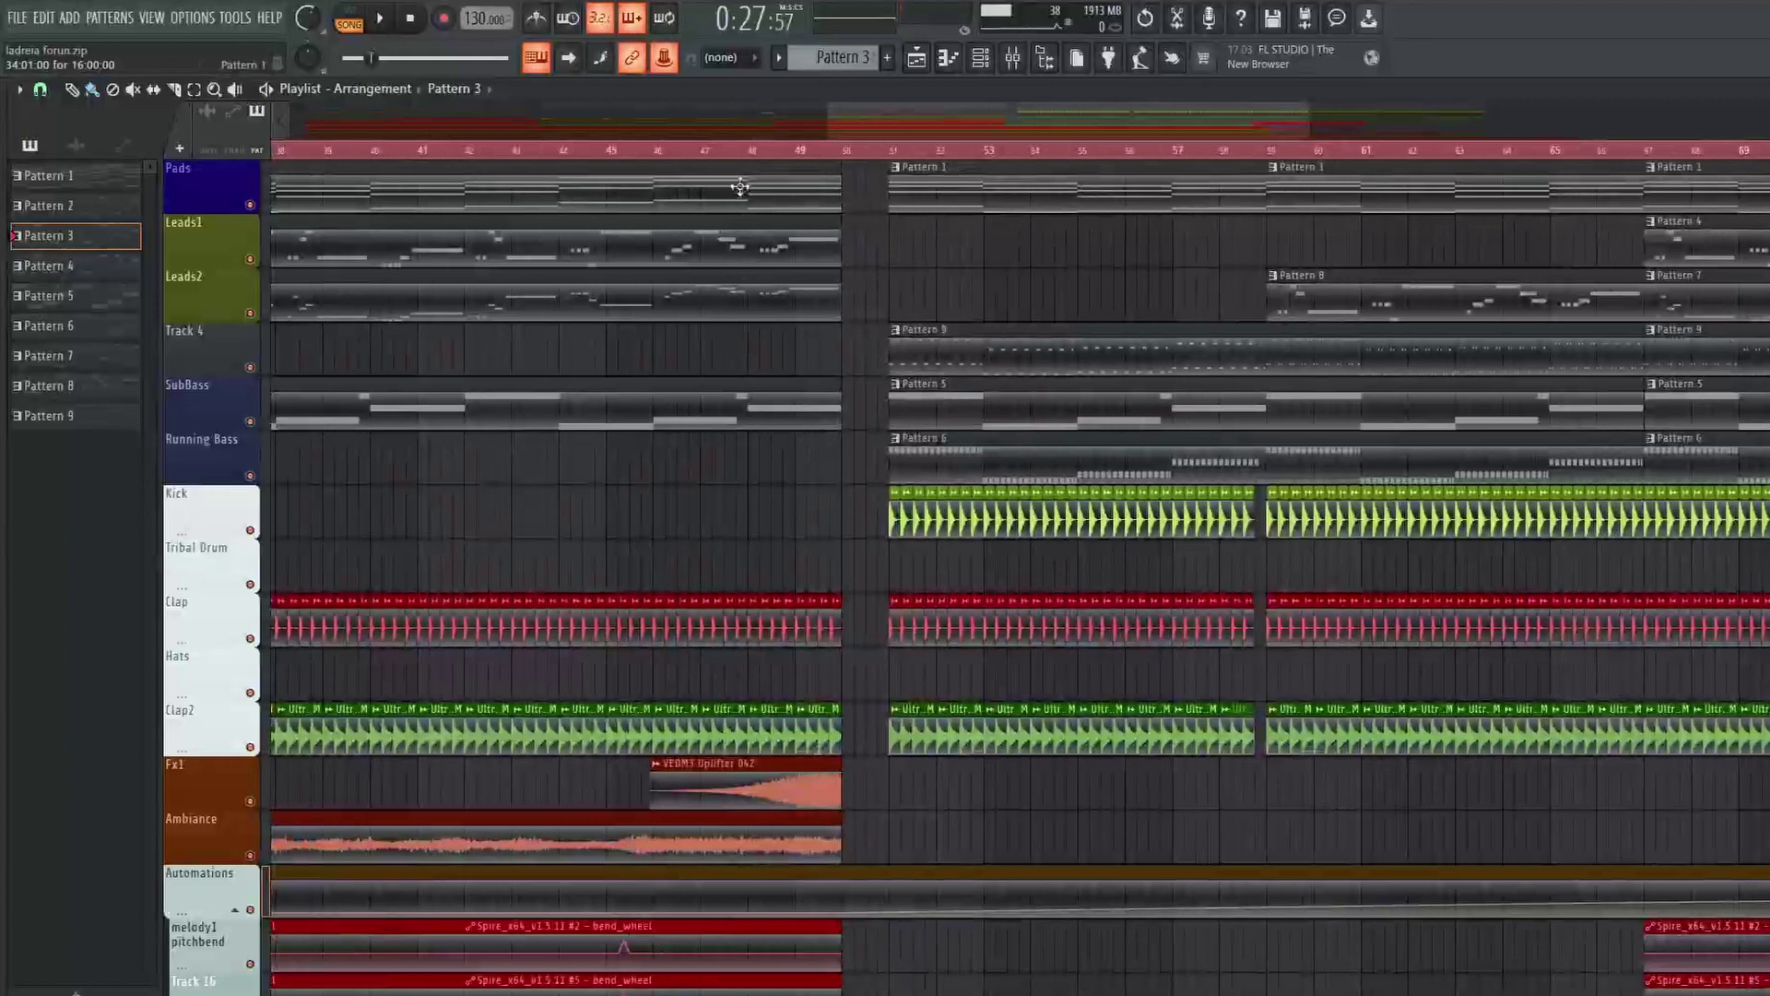
click(817, 153)
scroll(867, 443, down, 3)
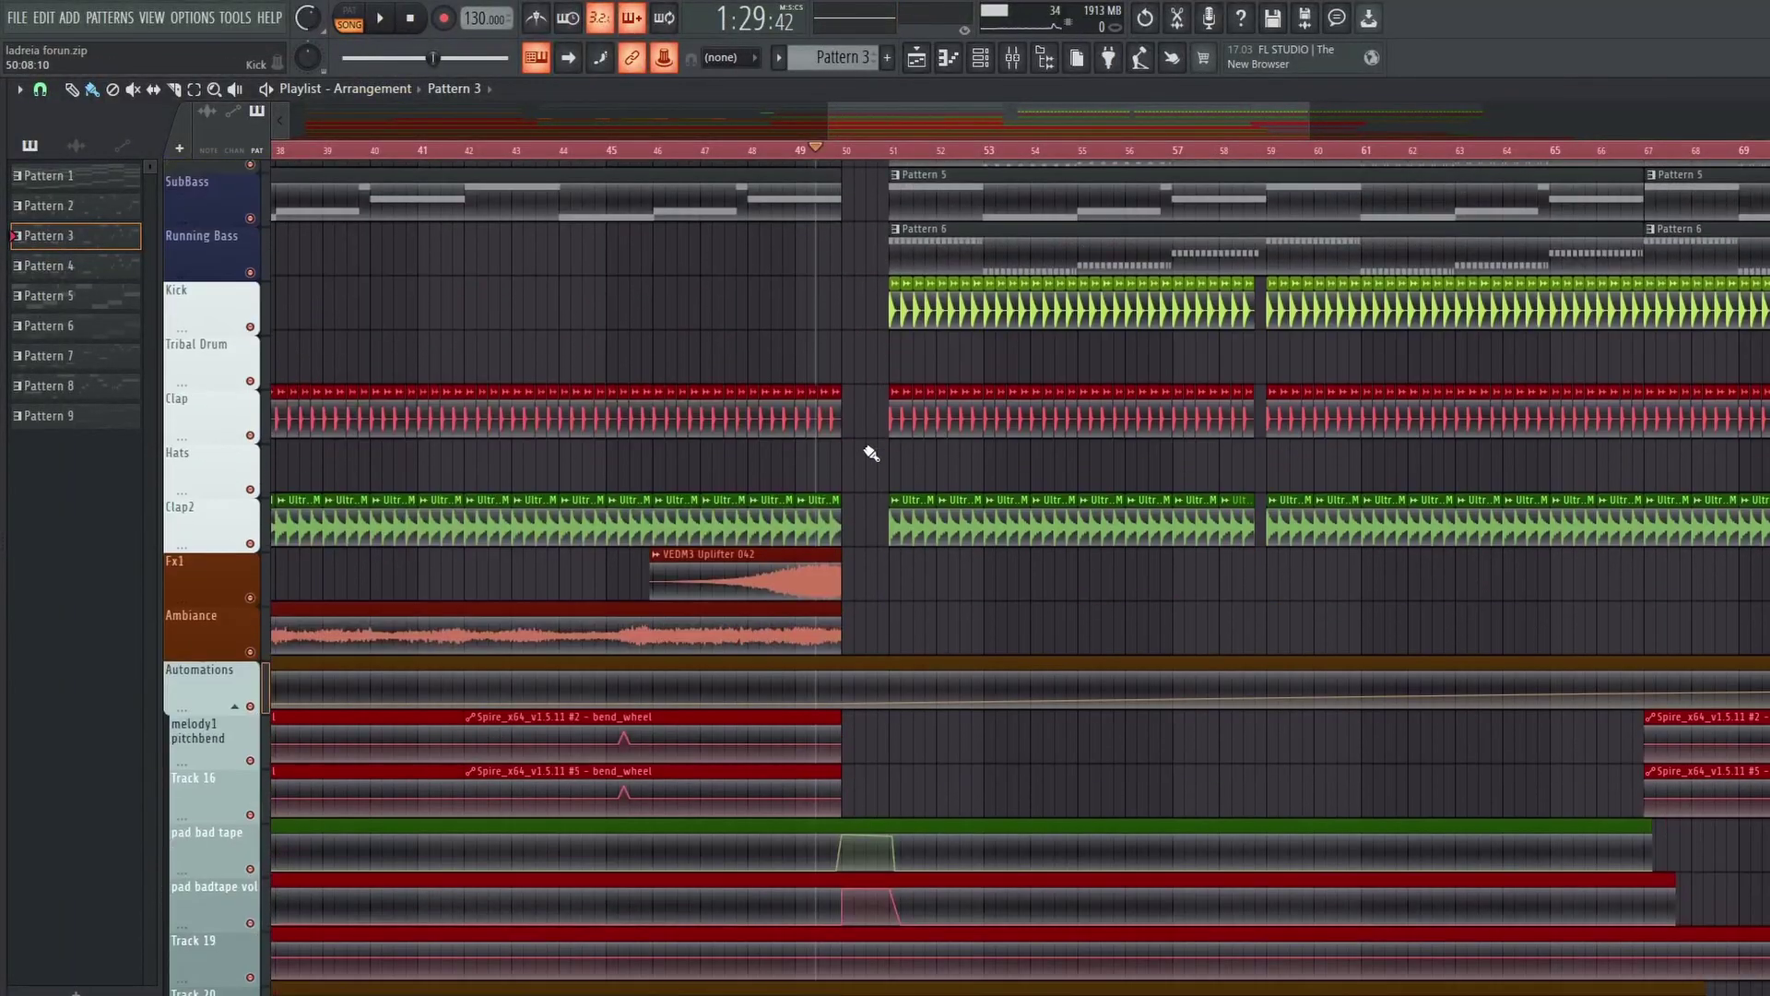
scroll(867, 453, down, 3)
scroll(889, 534, down, 4)
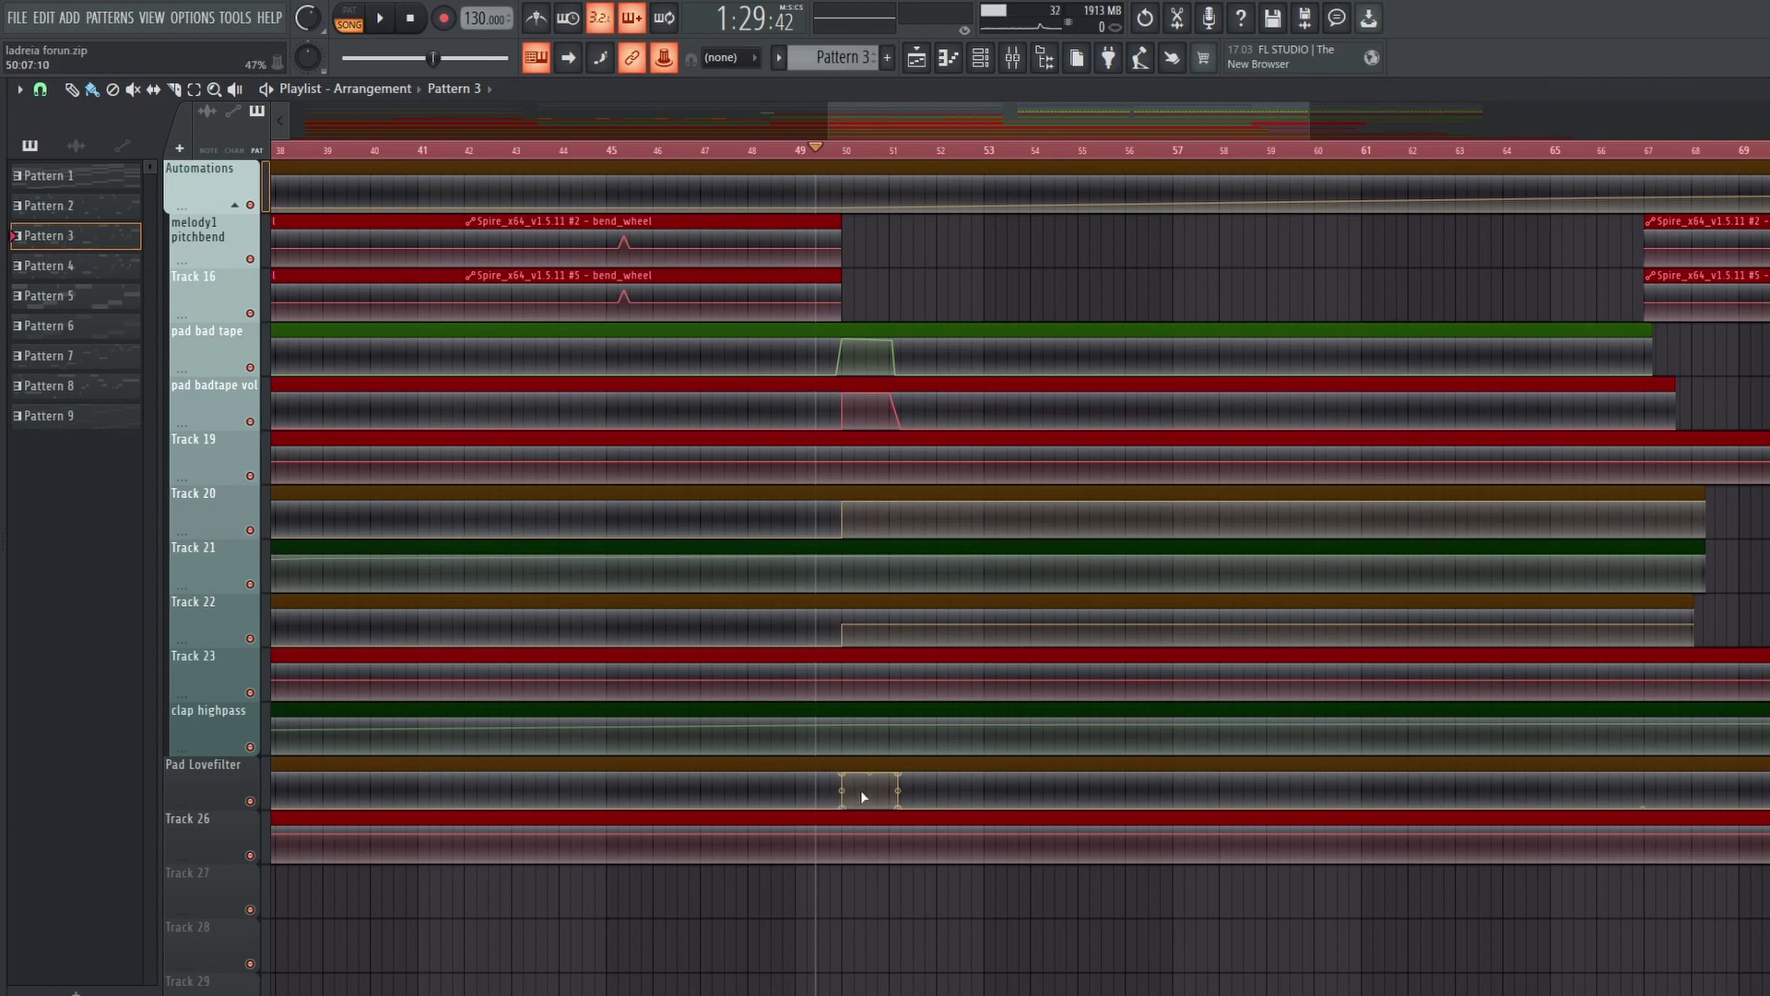
Step: Move the playhead to bar 49 and play through the break into the section at bar 51, then stop playback
scroll(883, 765, up, 4)
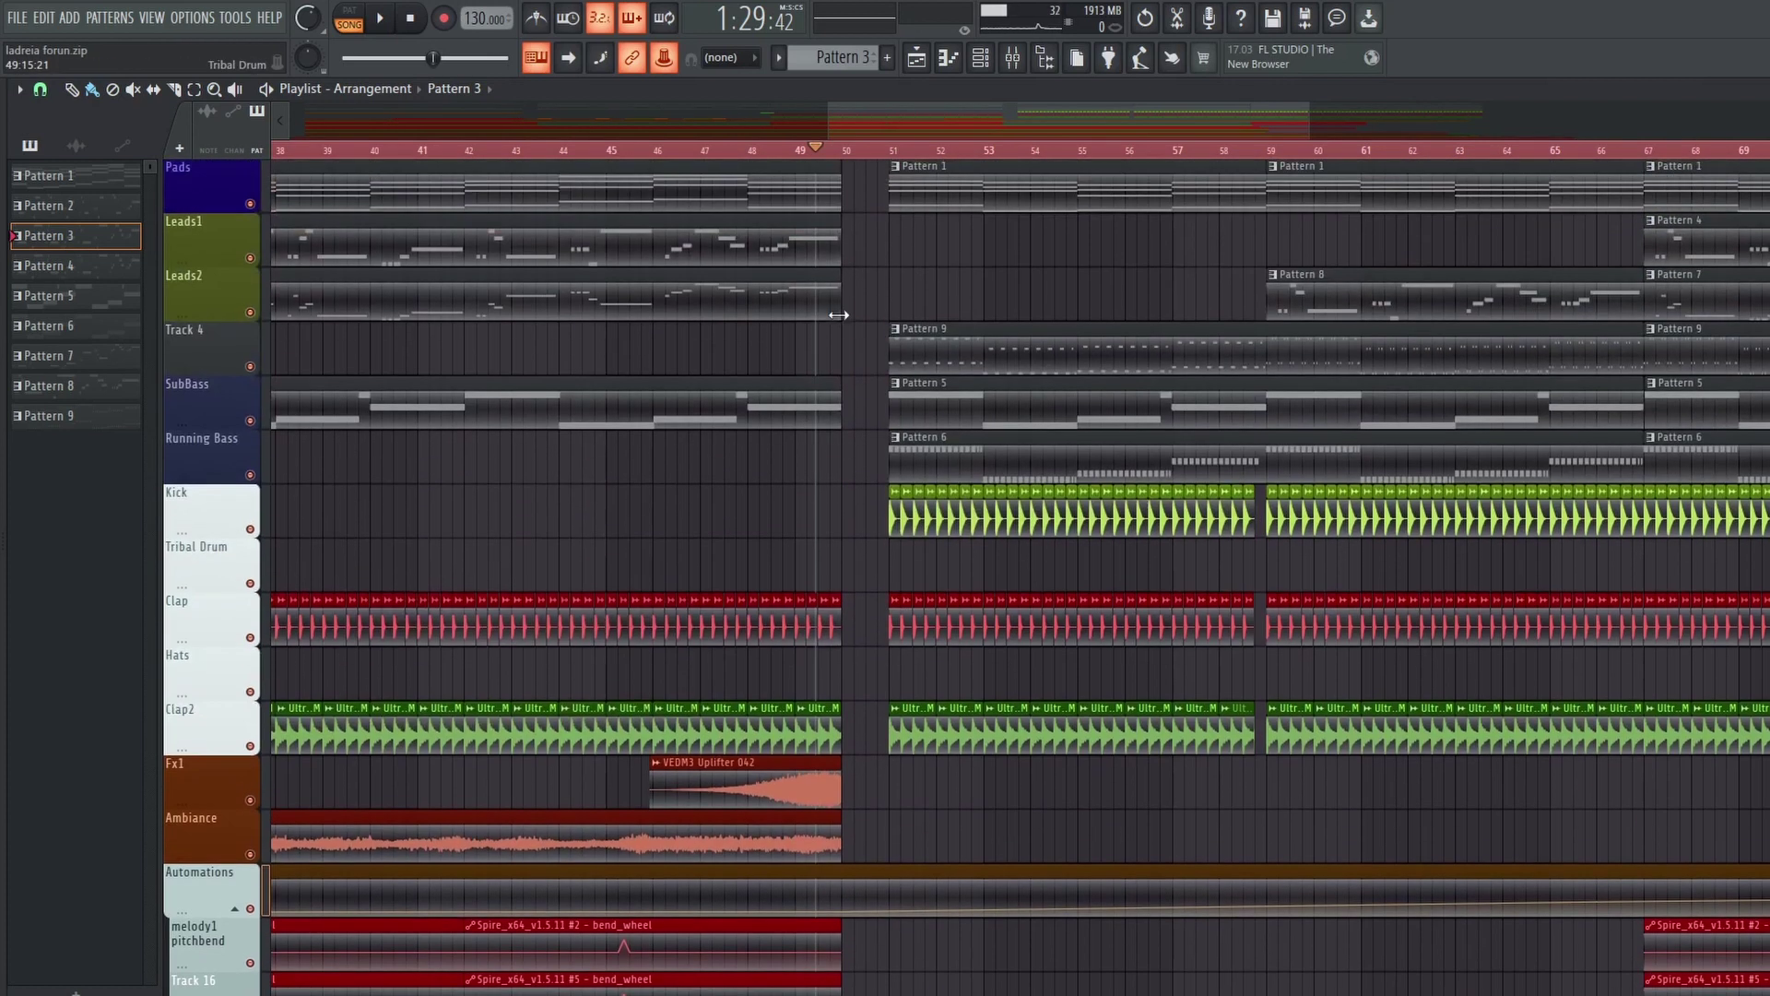
scroll(841, 323, up, 3)
click(810, 150)
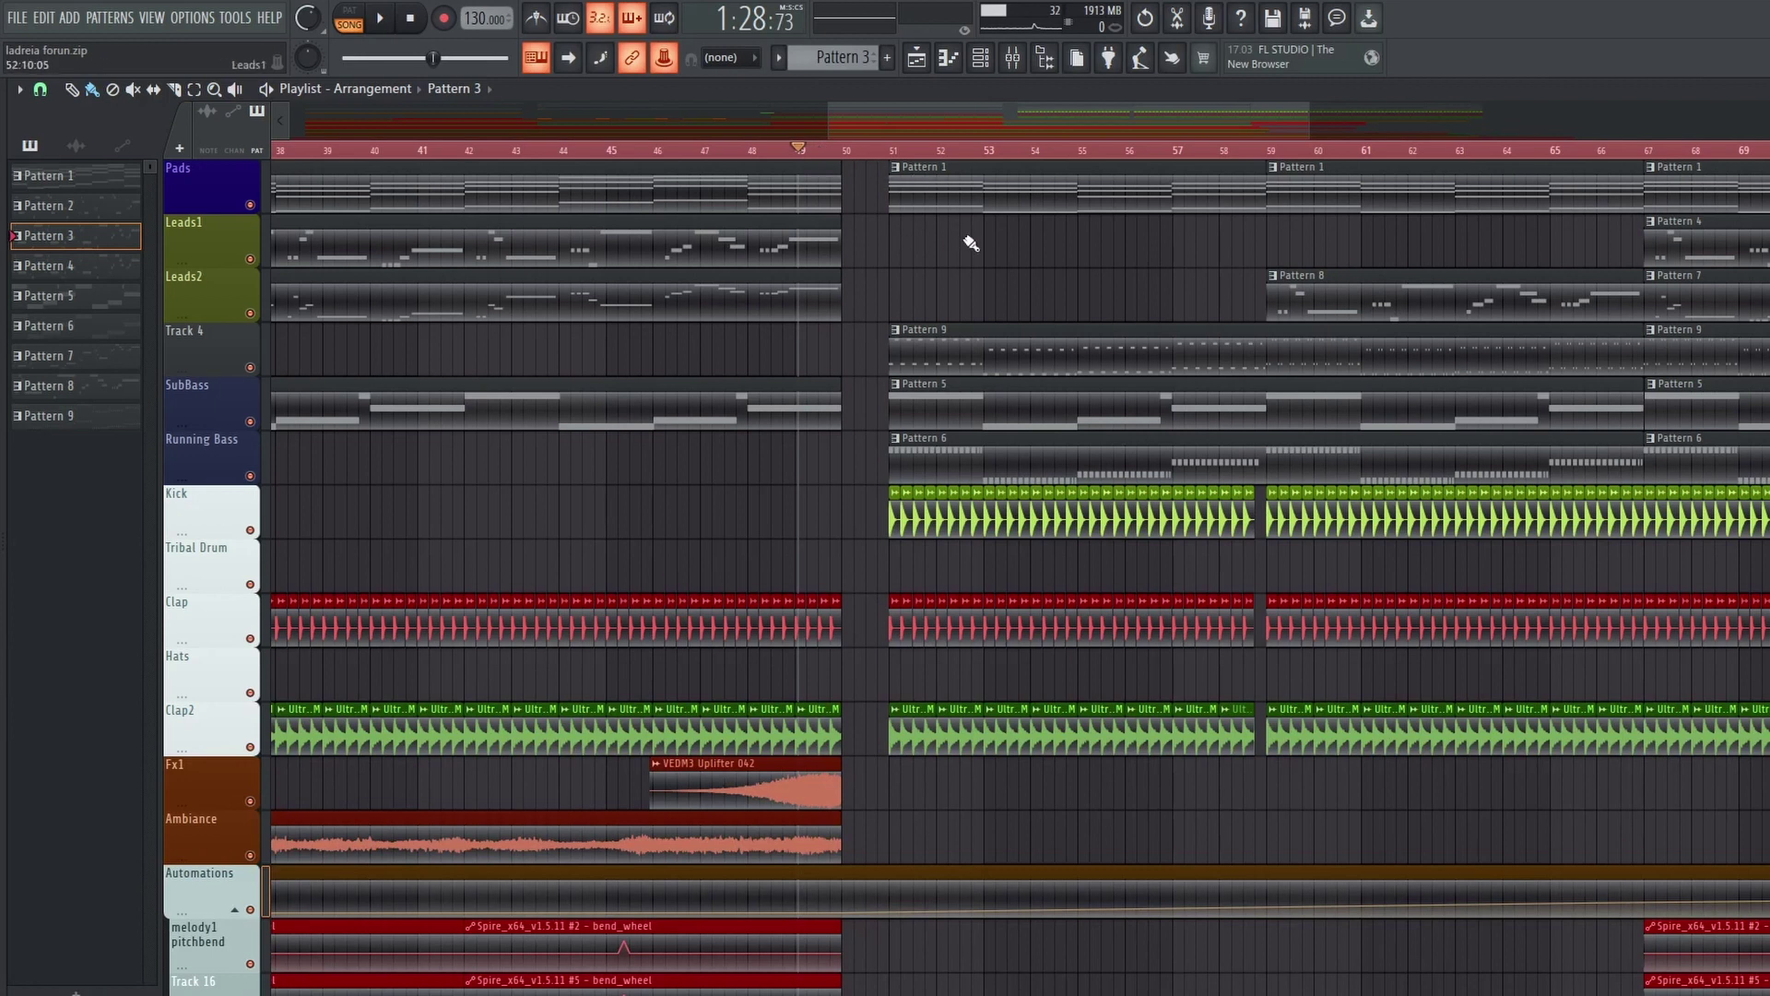
key(space)
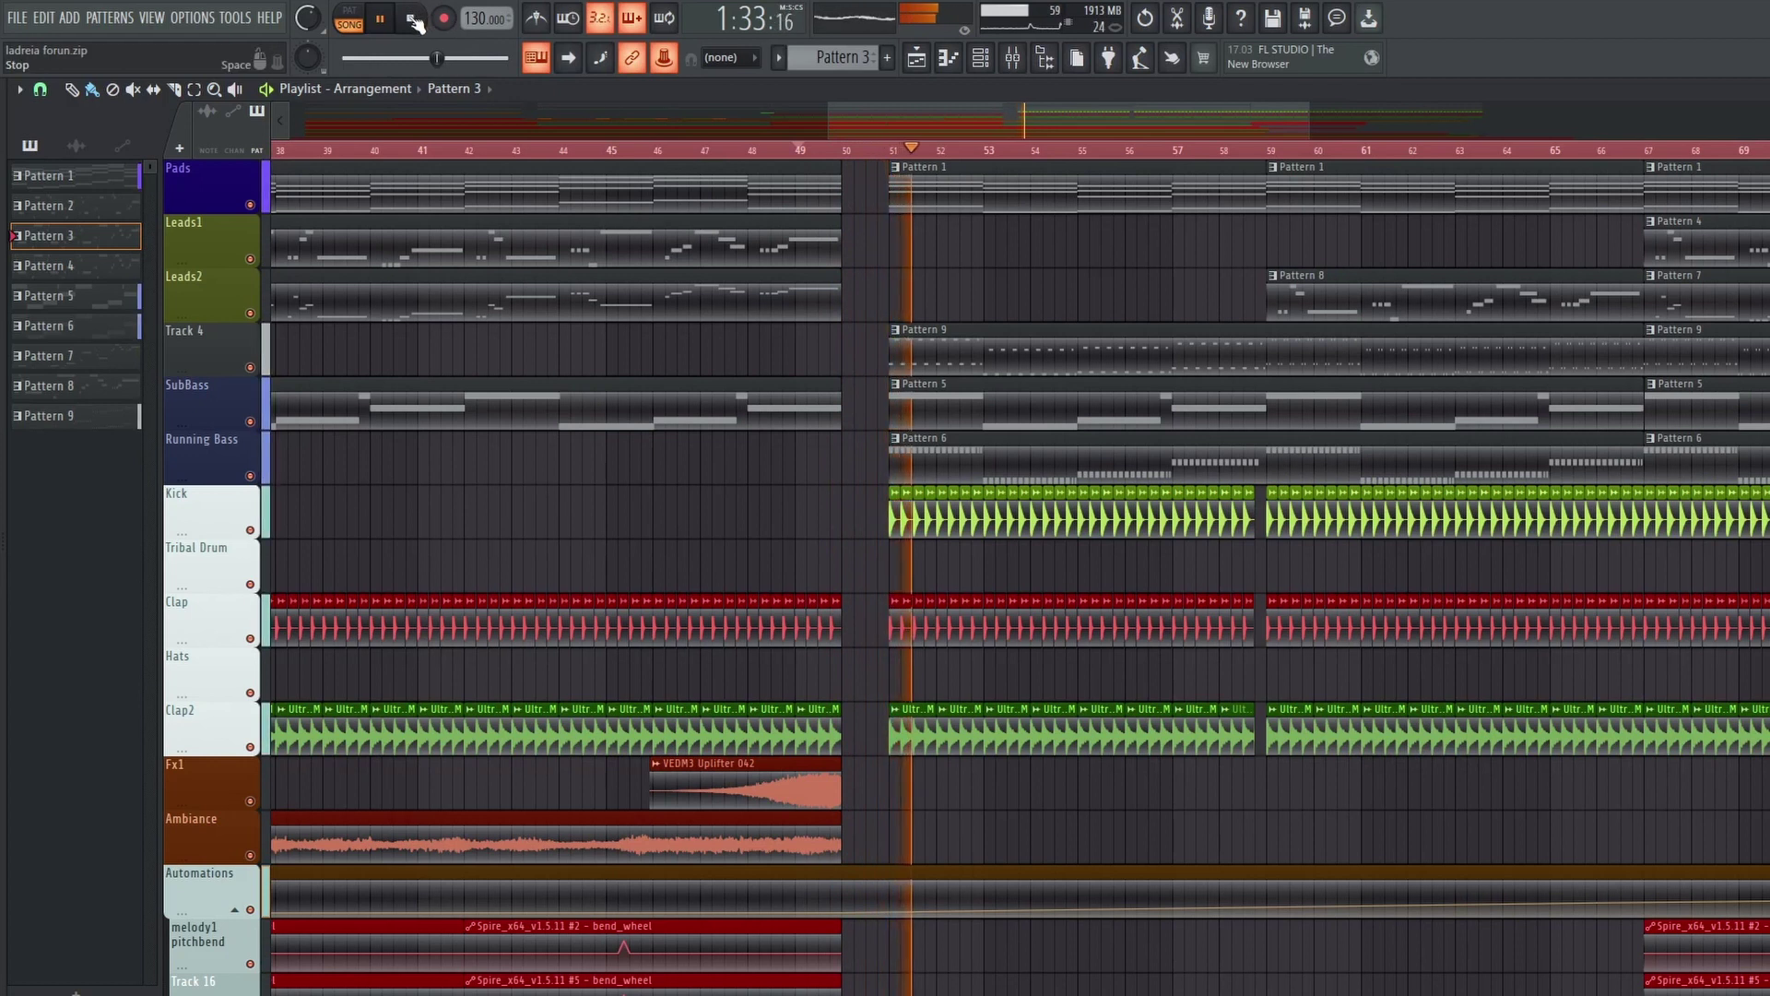
click(415, 18)
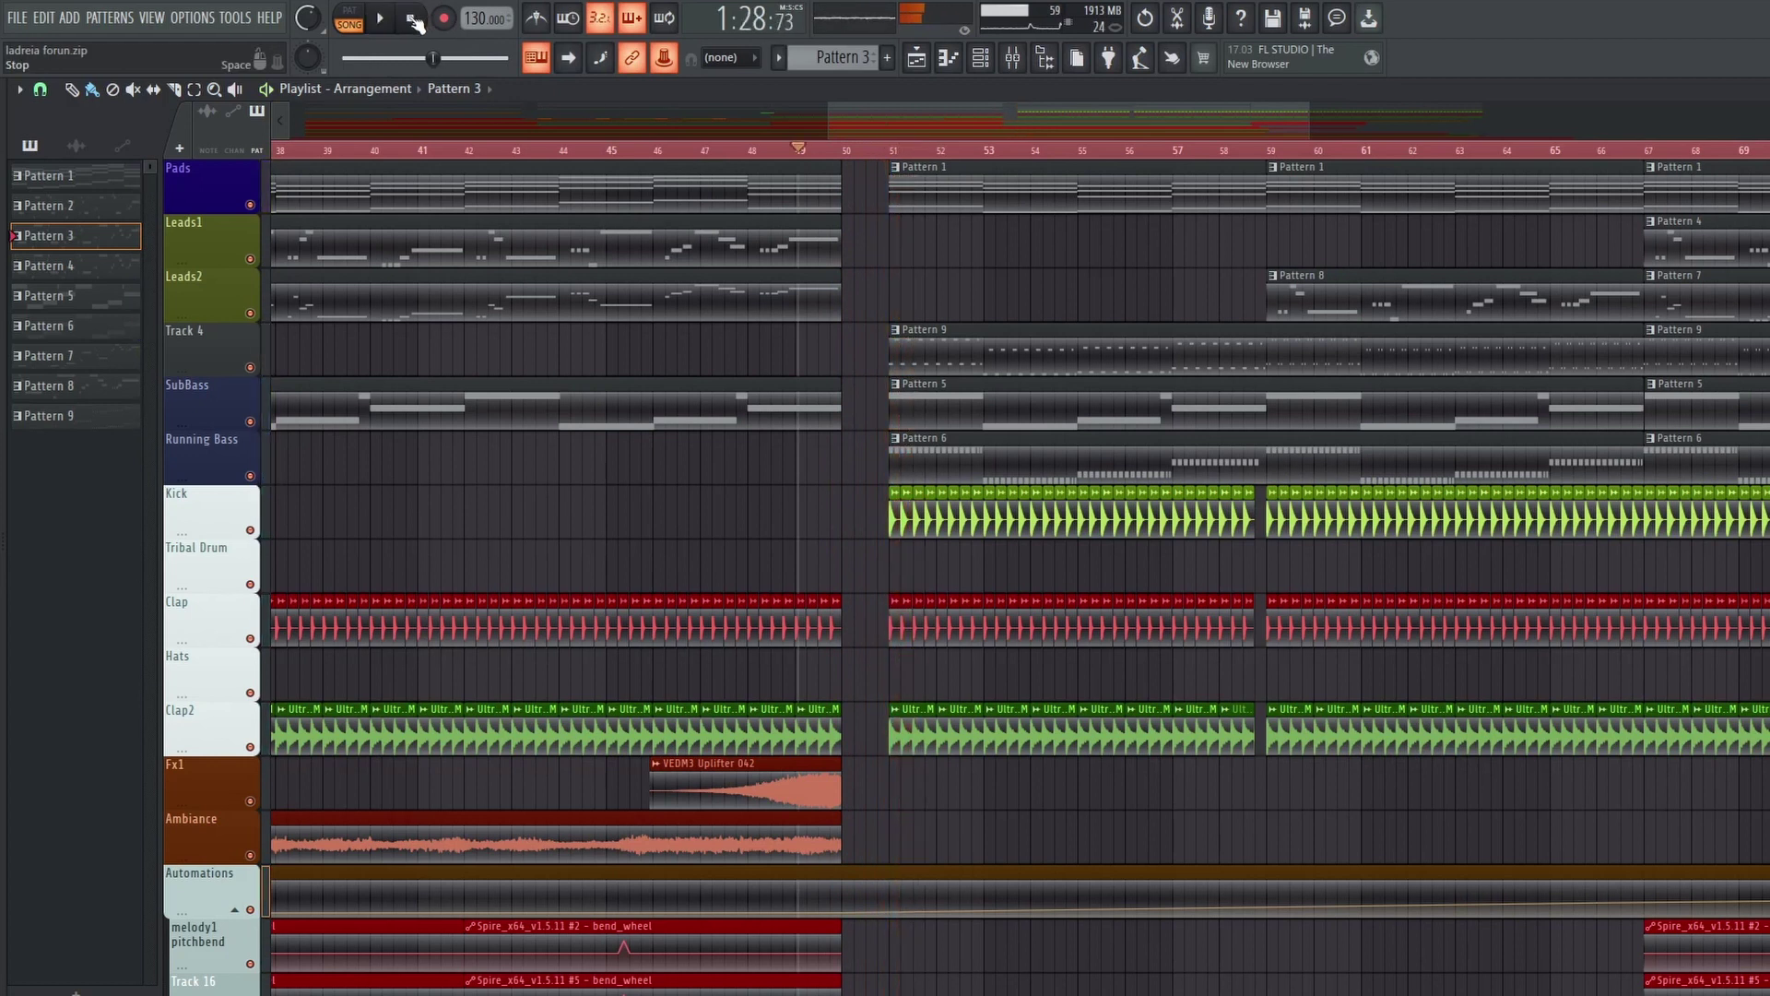
Step: Show Pattern 9's notes in the piano roll, audition it in pattern mode from bars 1, 5 and 8, then return to the playlist
double_click(934, 356)
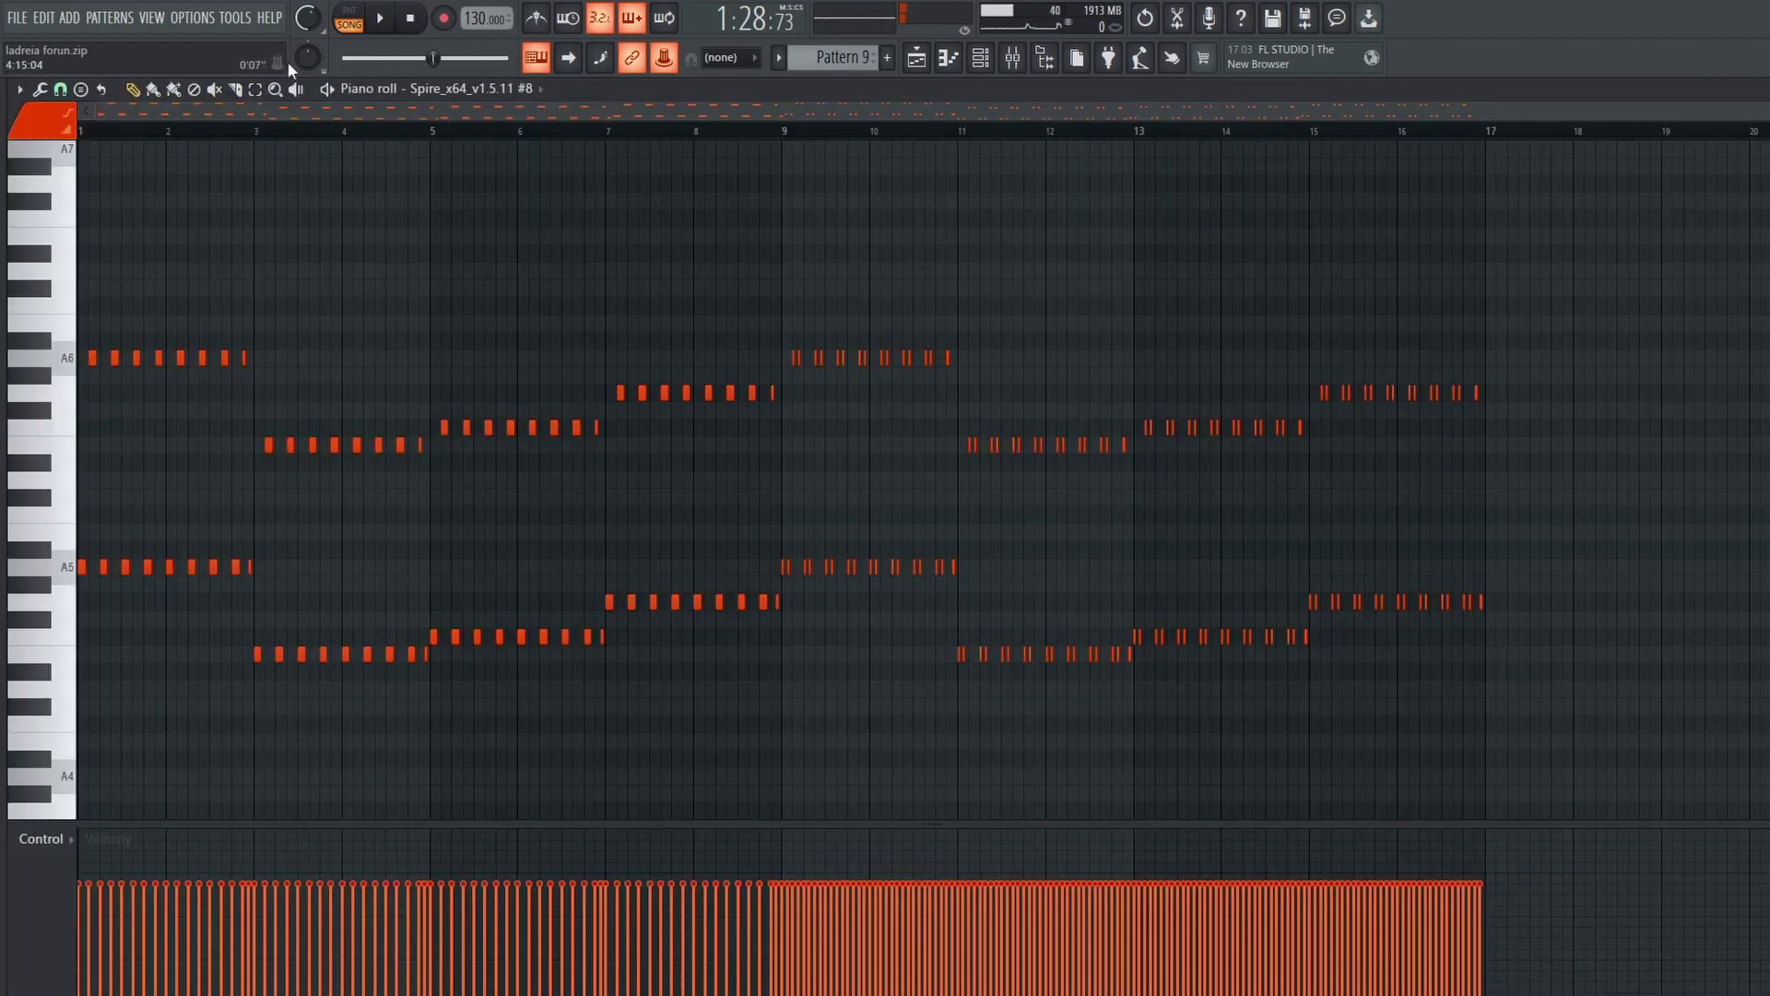
click(350, 11)
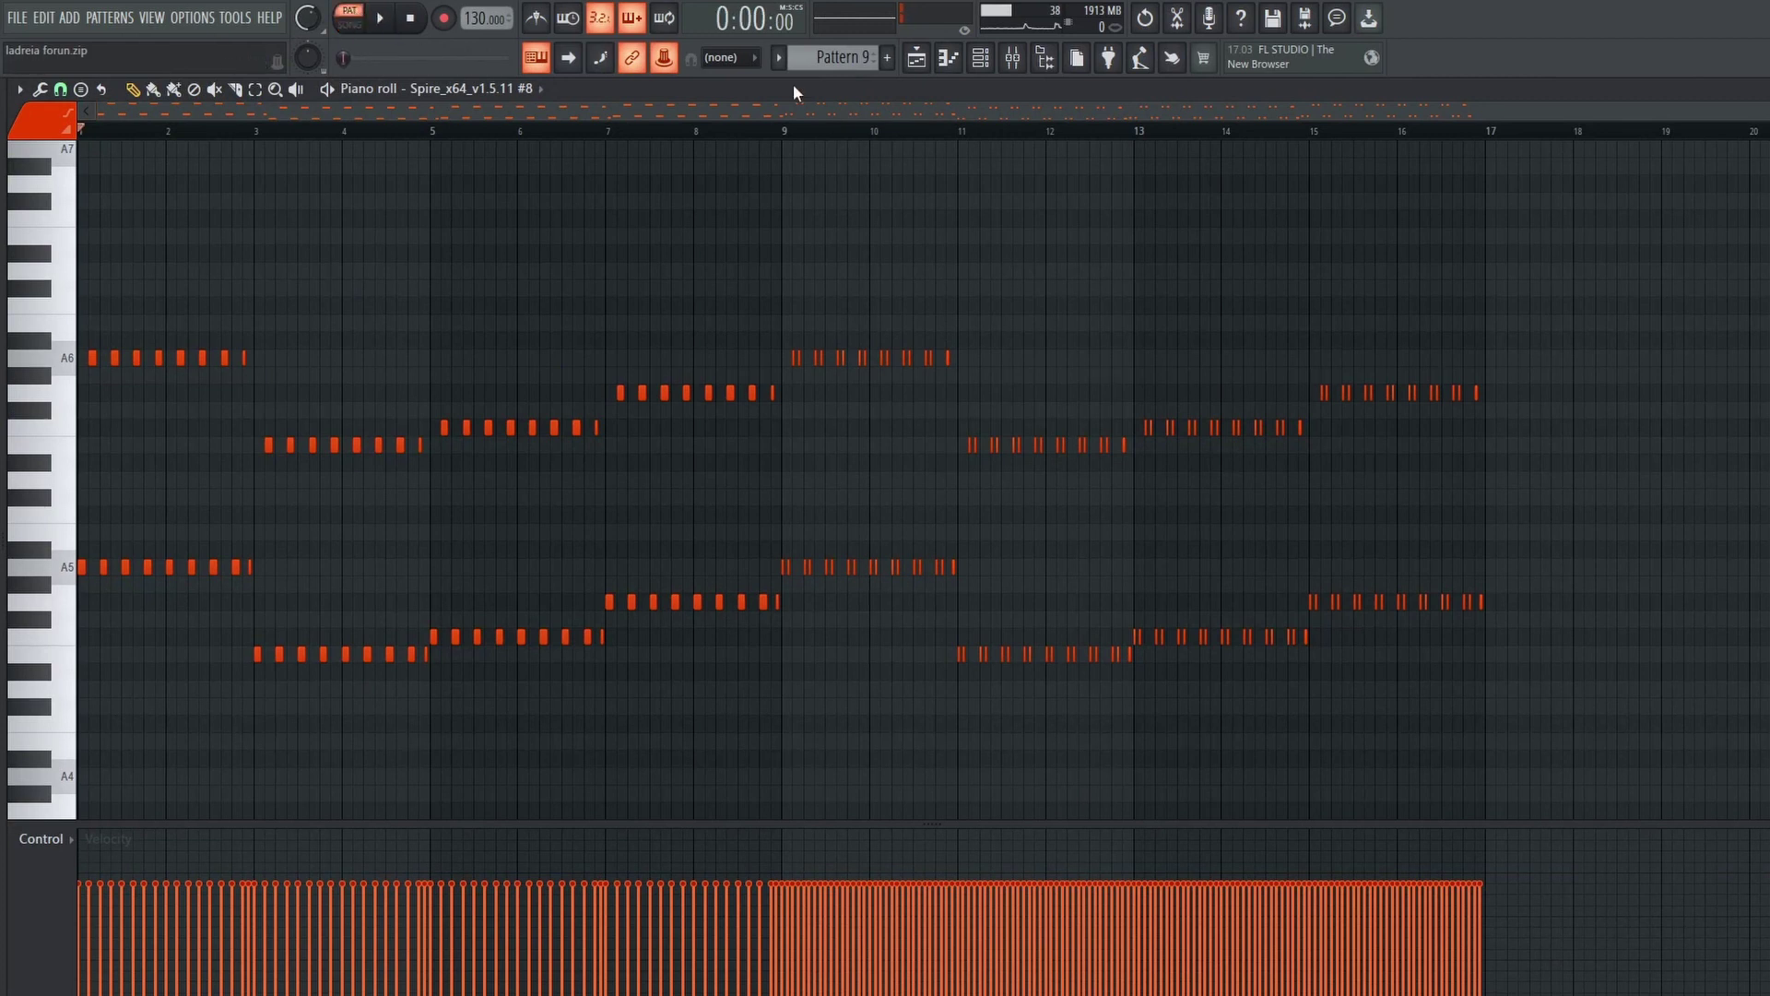
key(space)
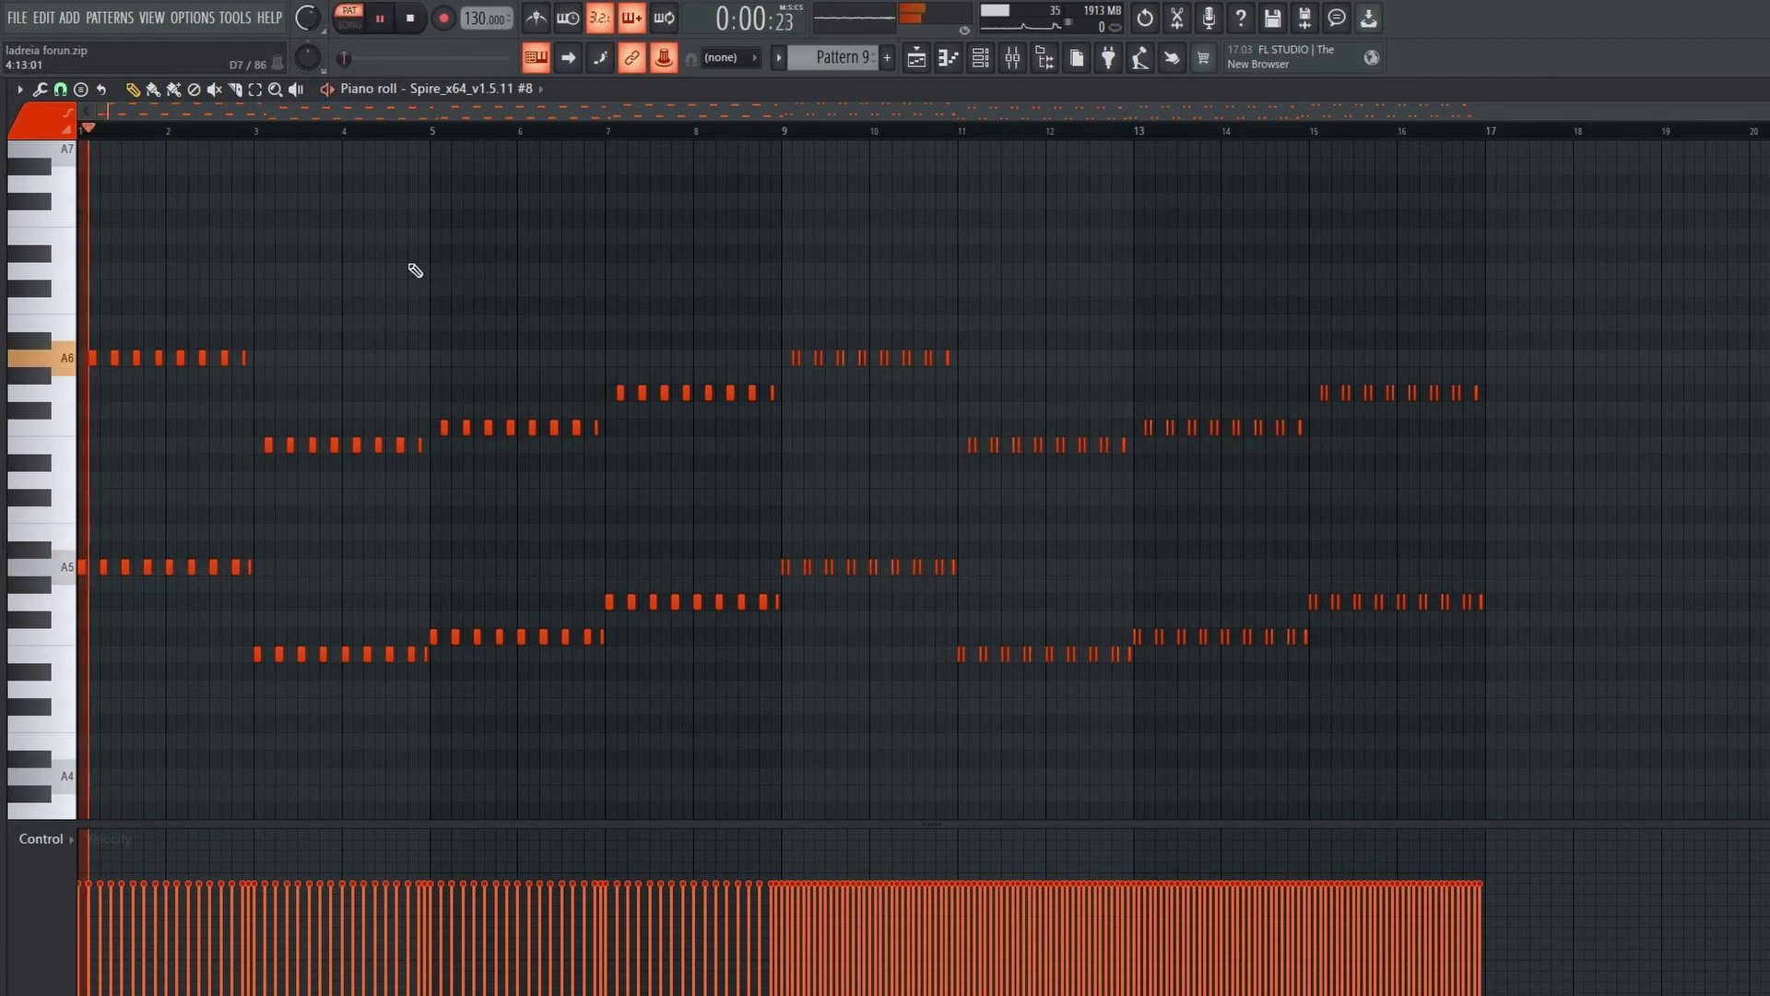
click(513, 131)
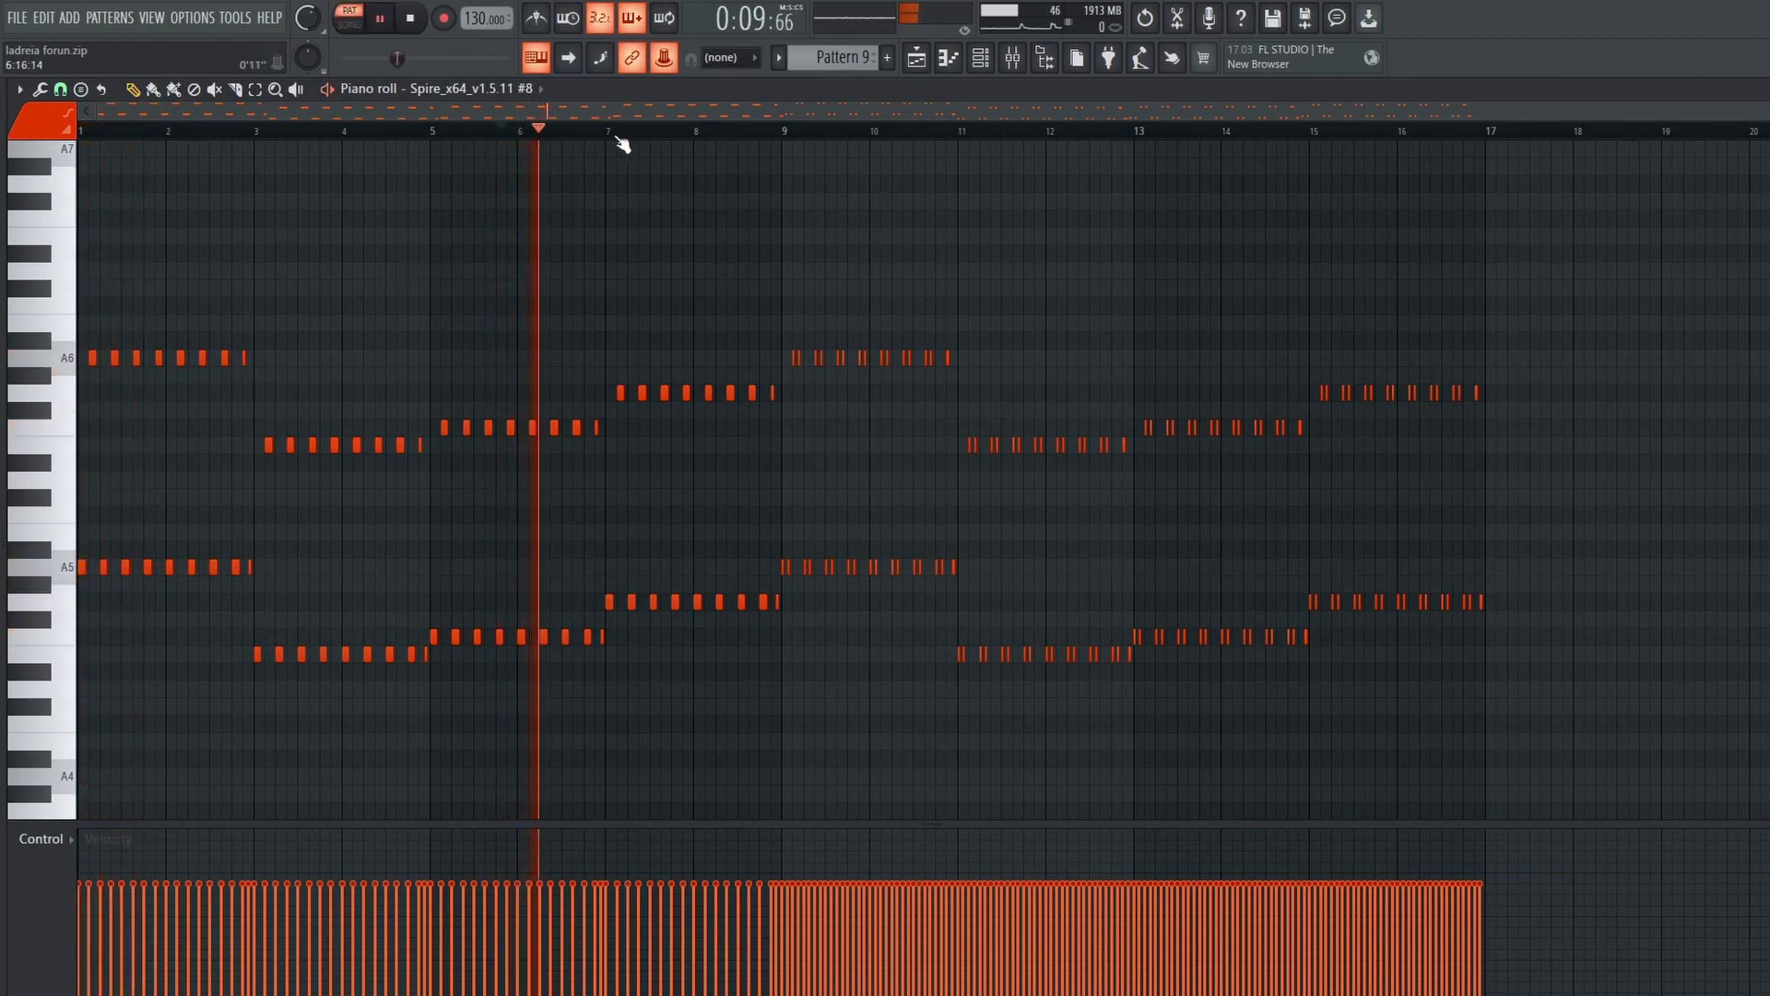
click(770, 131)
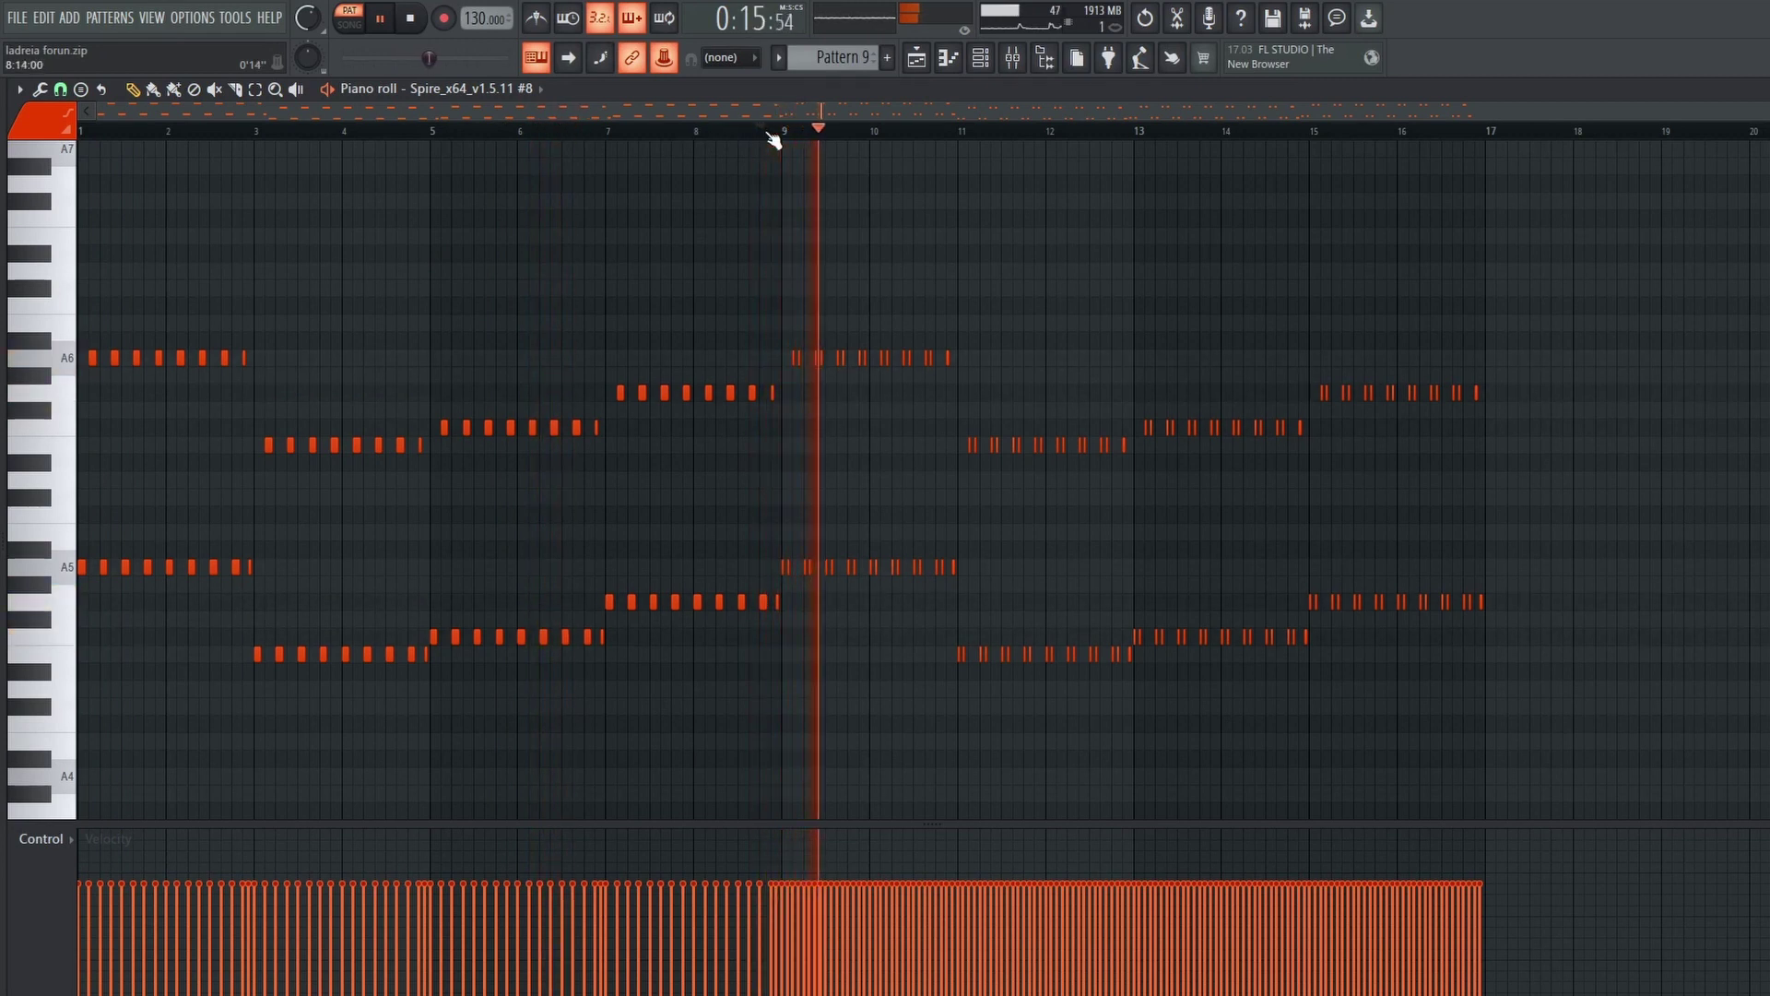
click(411, 19)
click(917, 57)
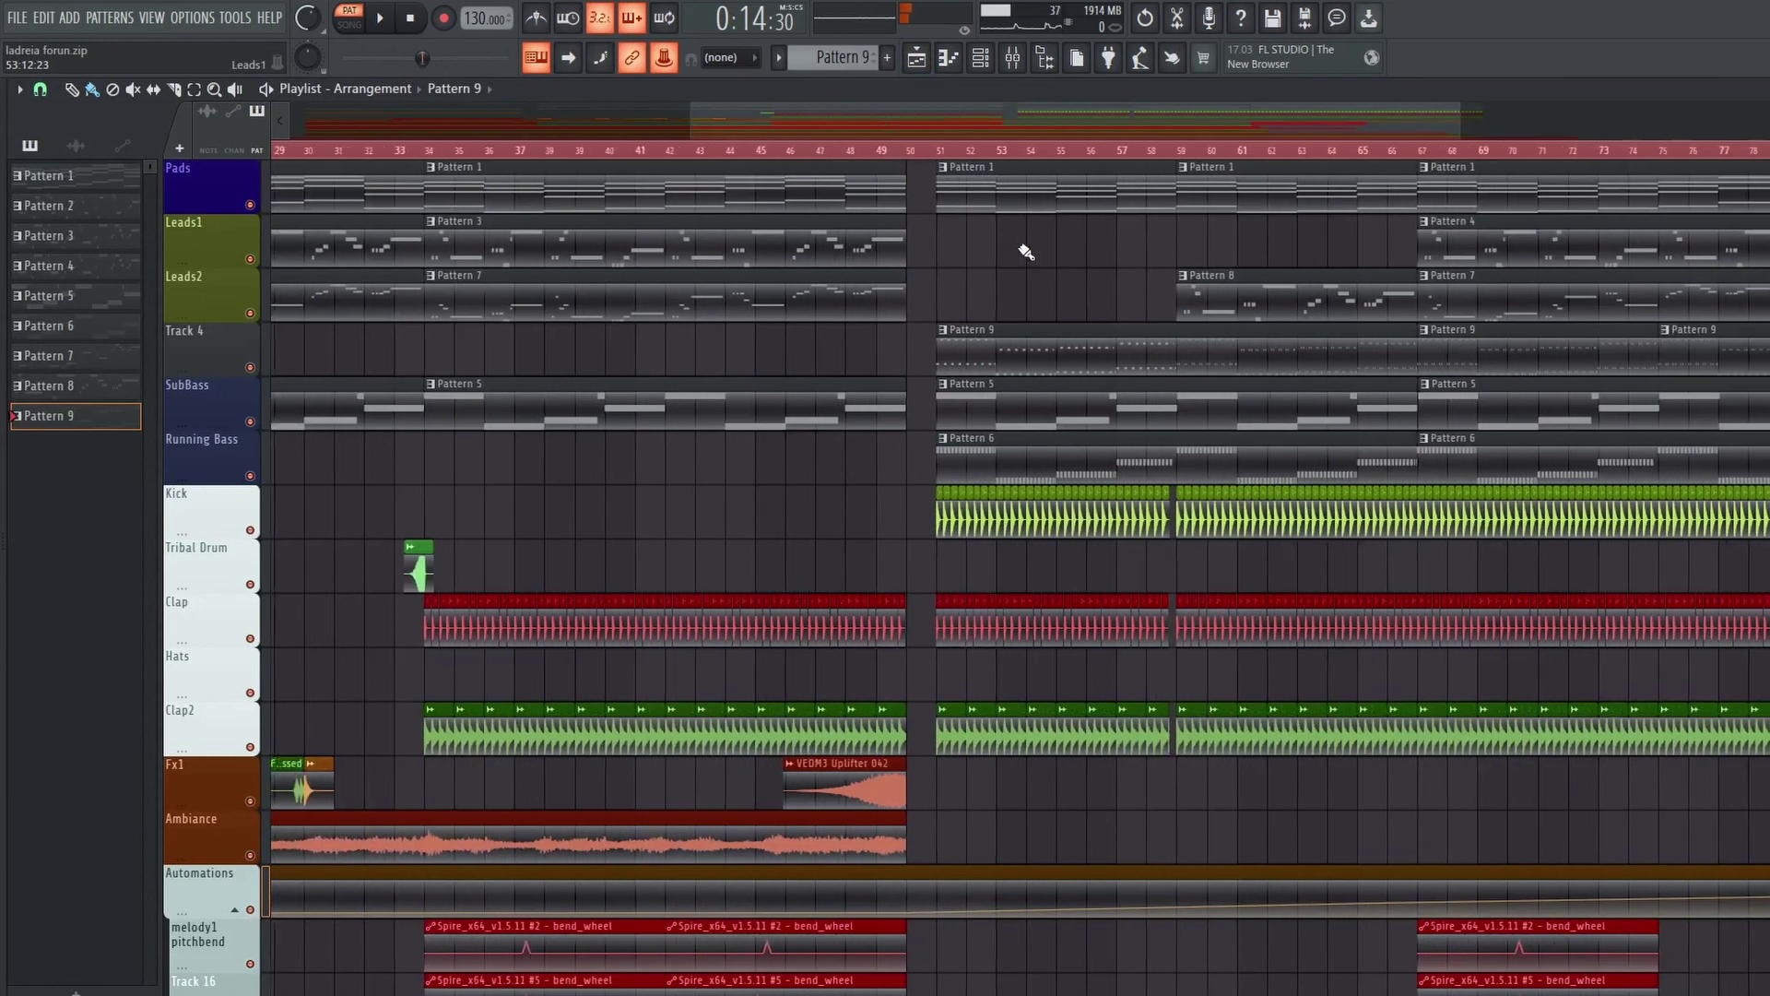
Step: Switch playback back to song mode and place the playhead at bar 67, where the Pattern 4 lead starts
key(l)
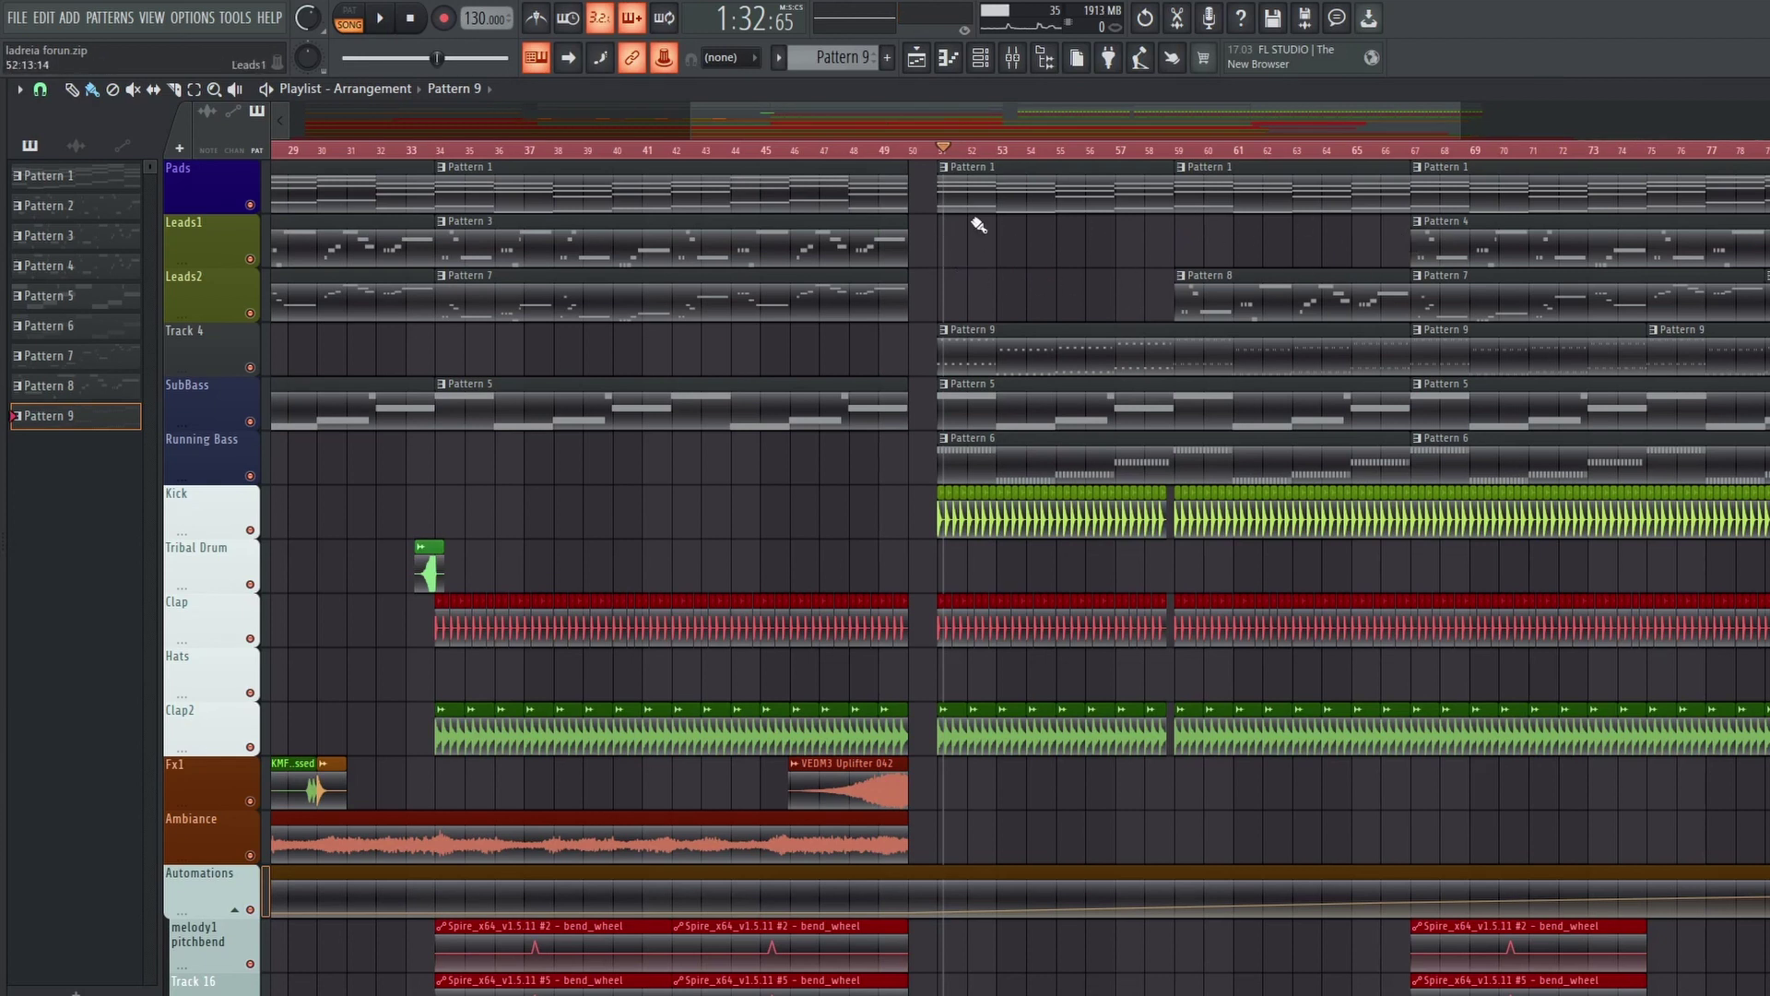
drag(1053, 279, 770, 297)
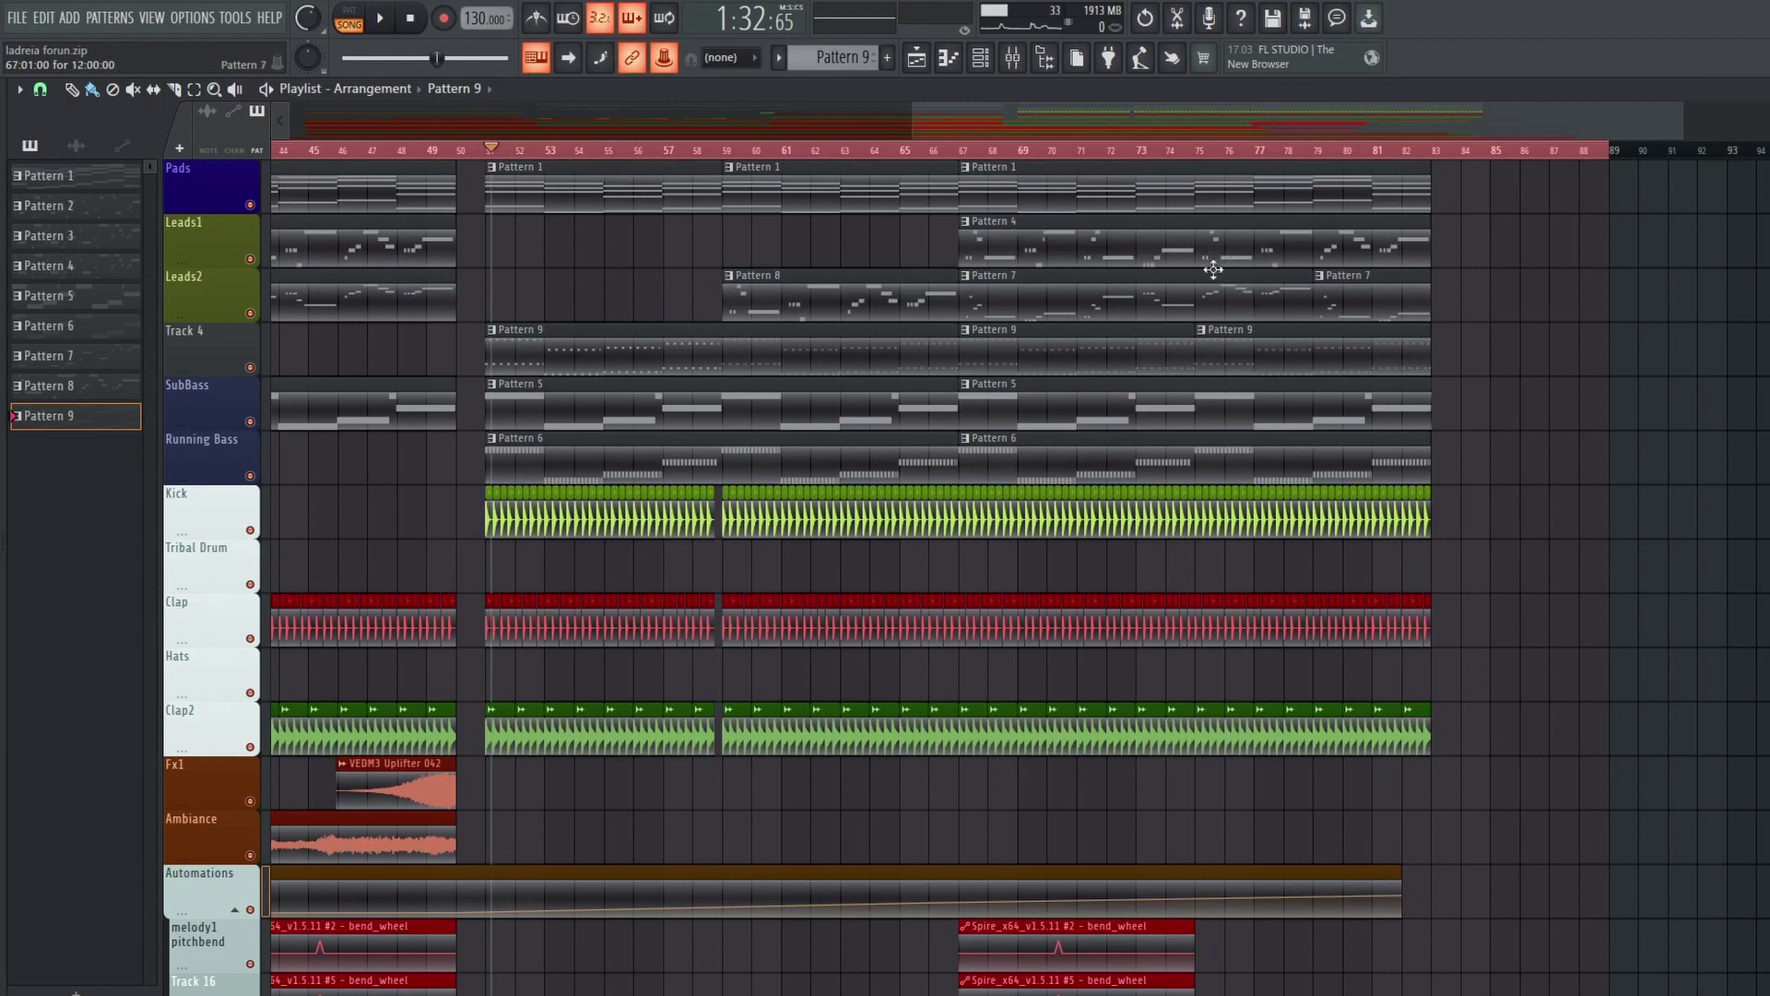
click(962, 147)
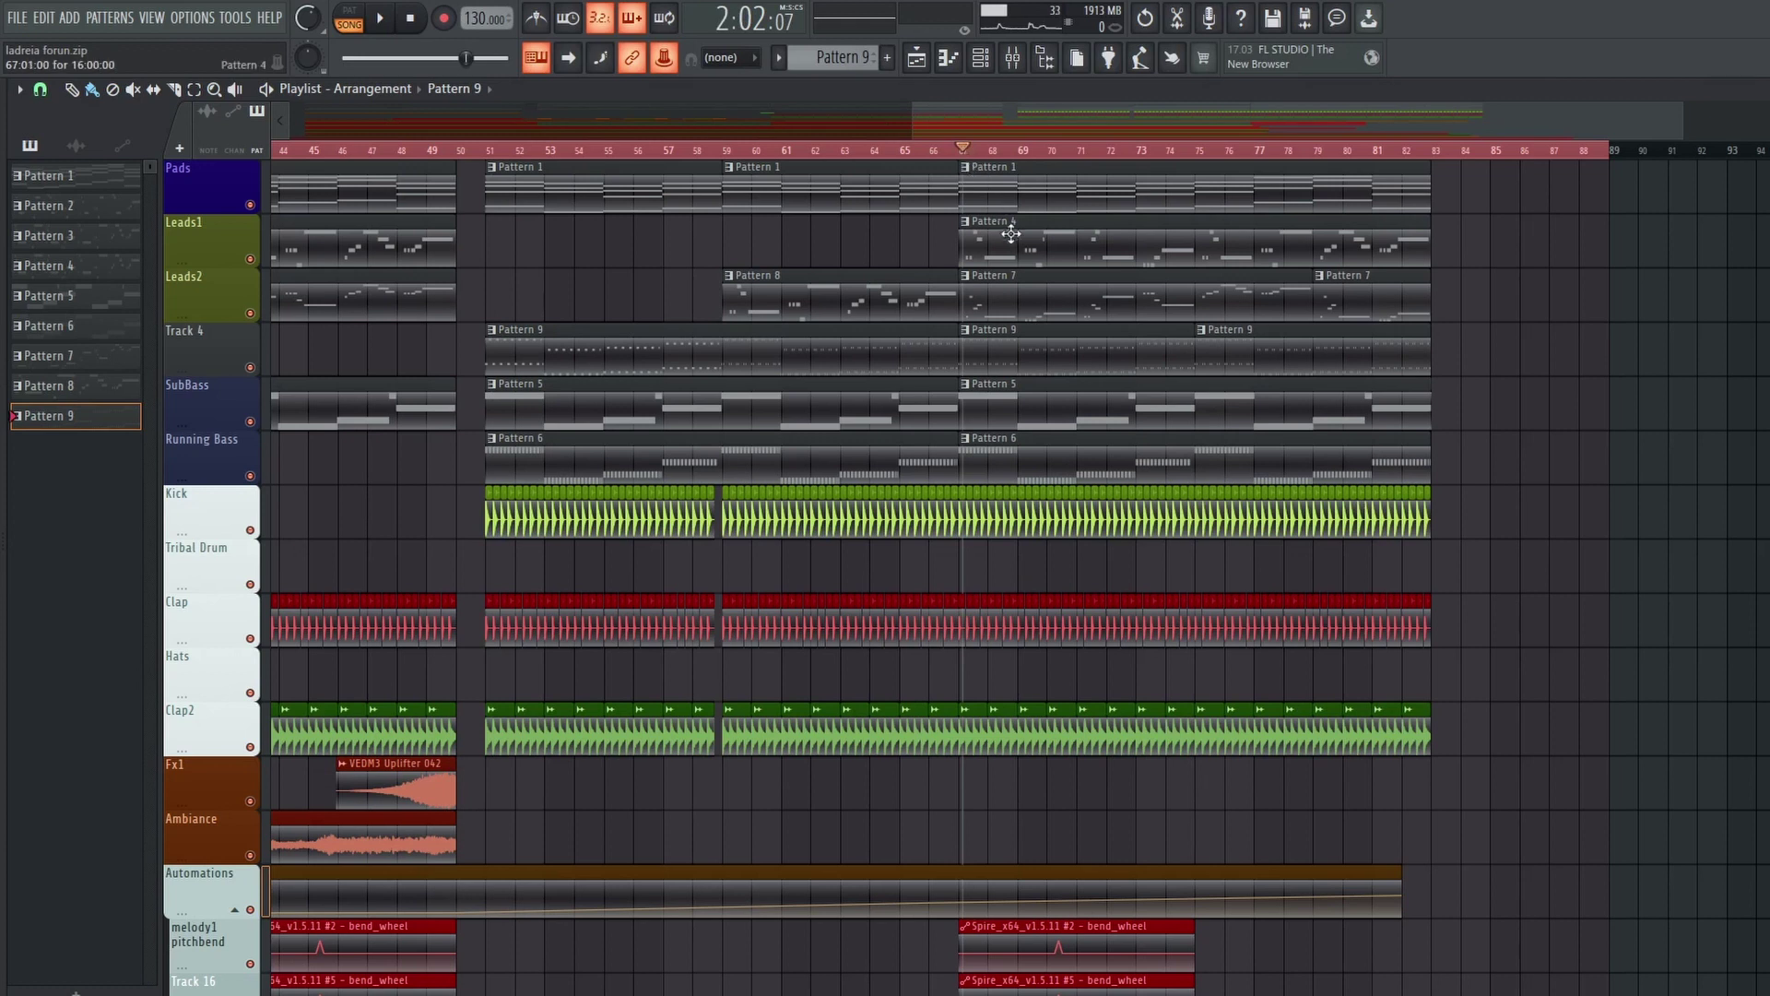
ctrl+scroll(1014, 240, up, 4)
ctrl+scroll(1014, 239, down, 2)
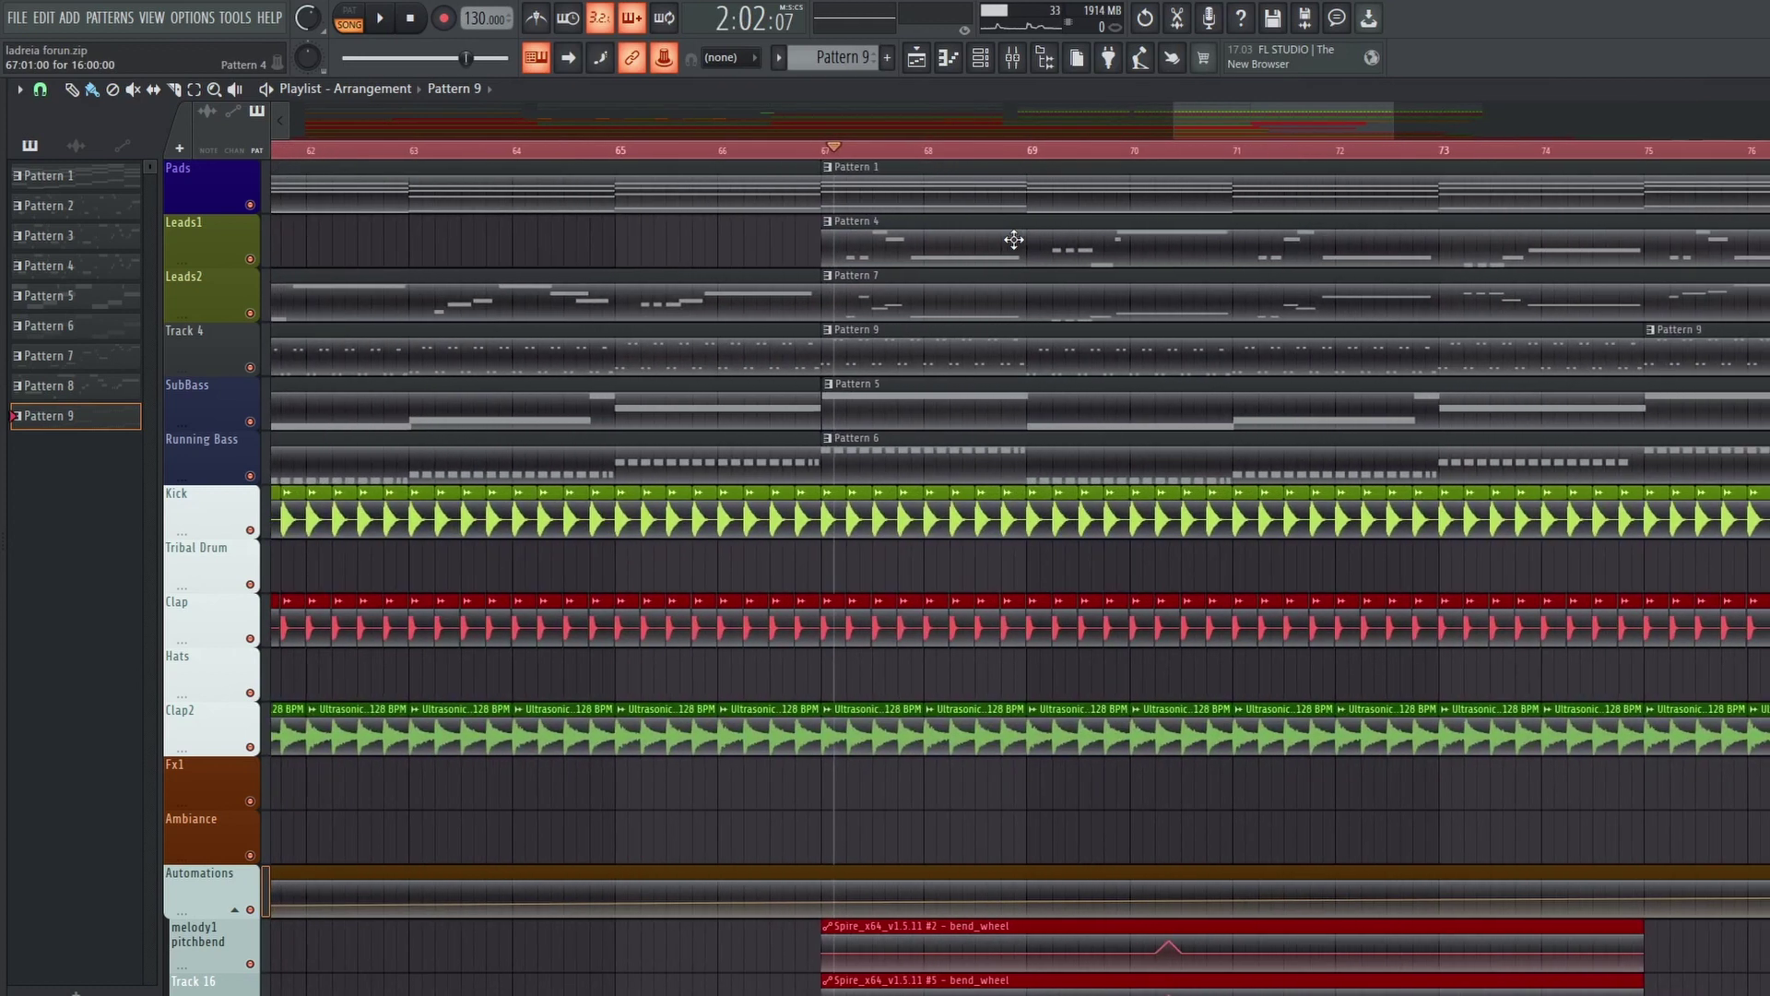
click(850, 149)
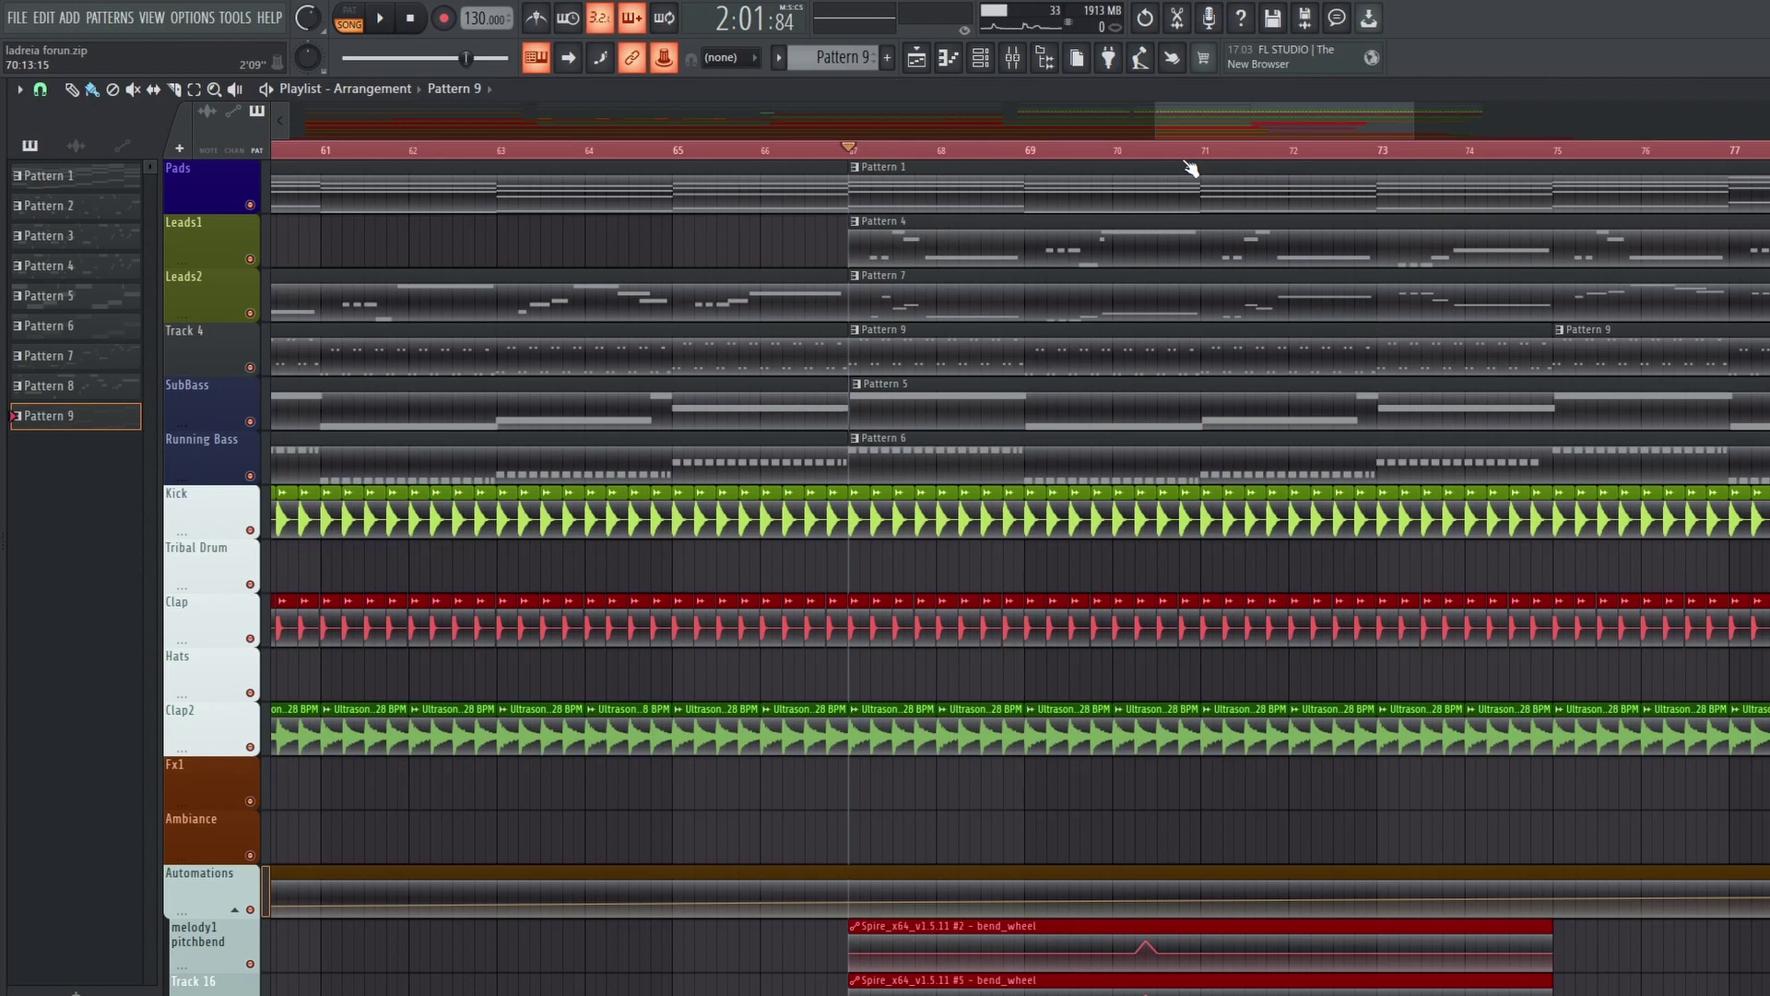
ctrl+scroll(1136, 277, down, 3)
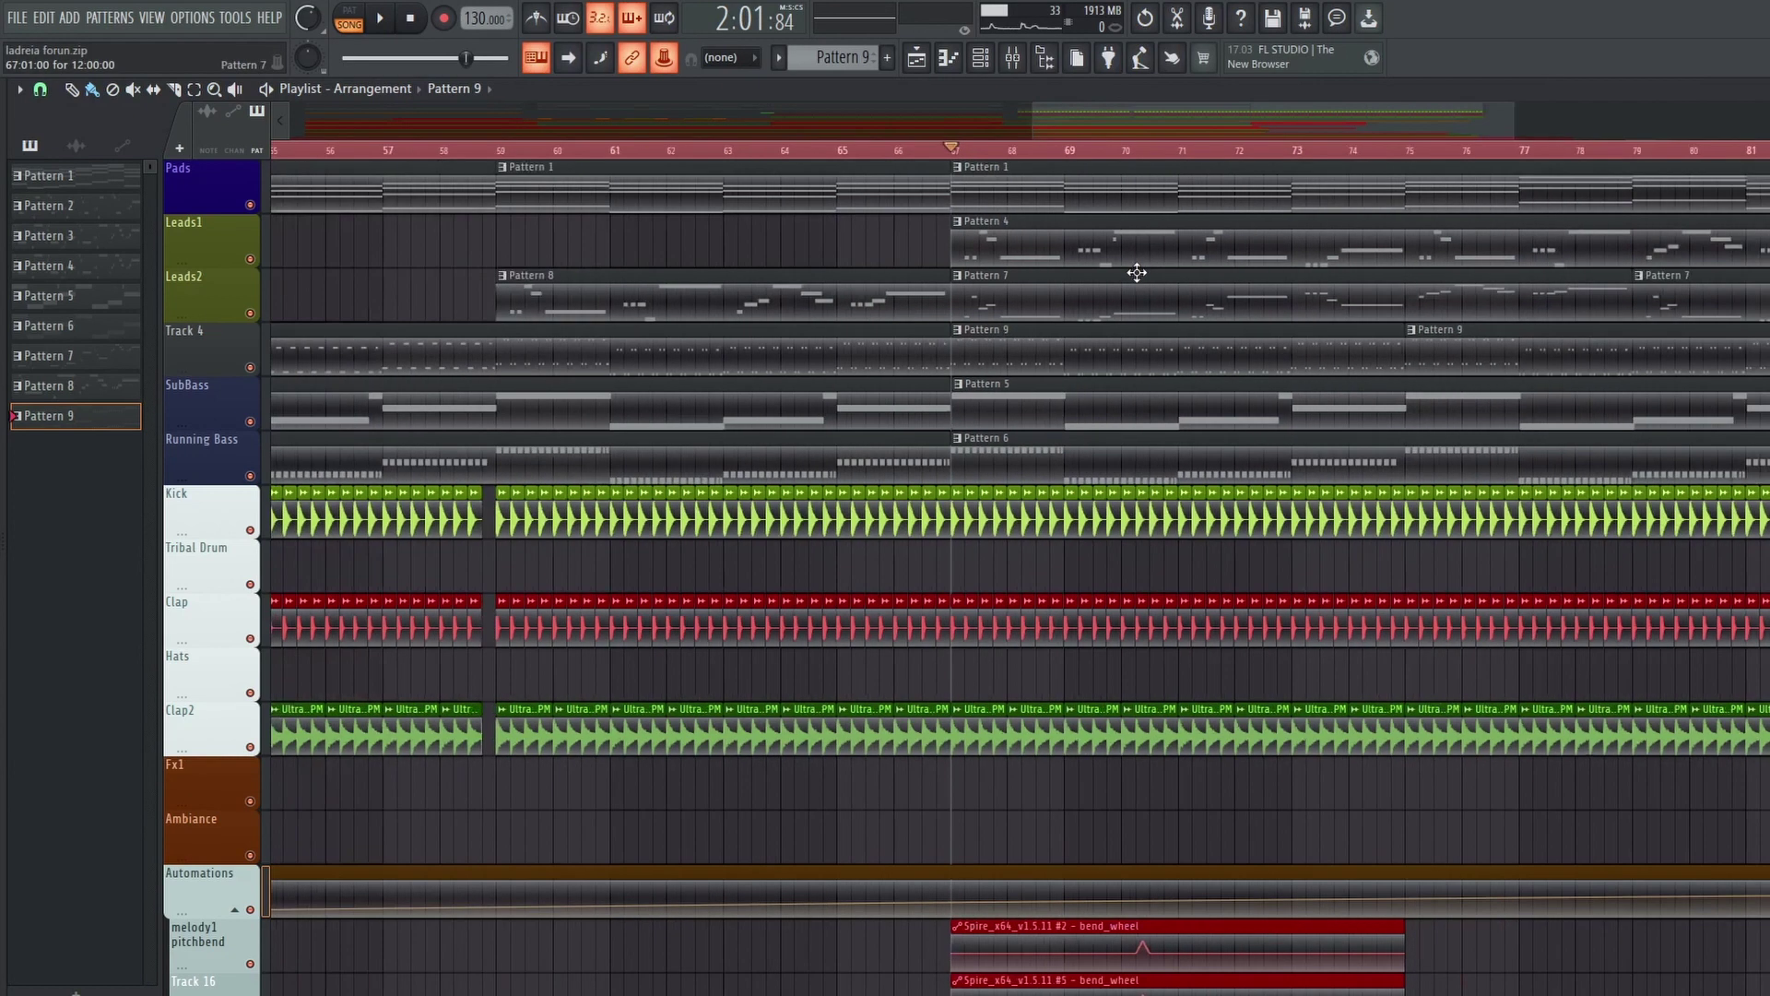
Step: Review the lead pitch bends and remaining automation clips across the whole arrangement, then return the playhead to the song start
scroll(923, 431, down, 5)
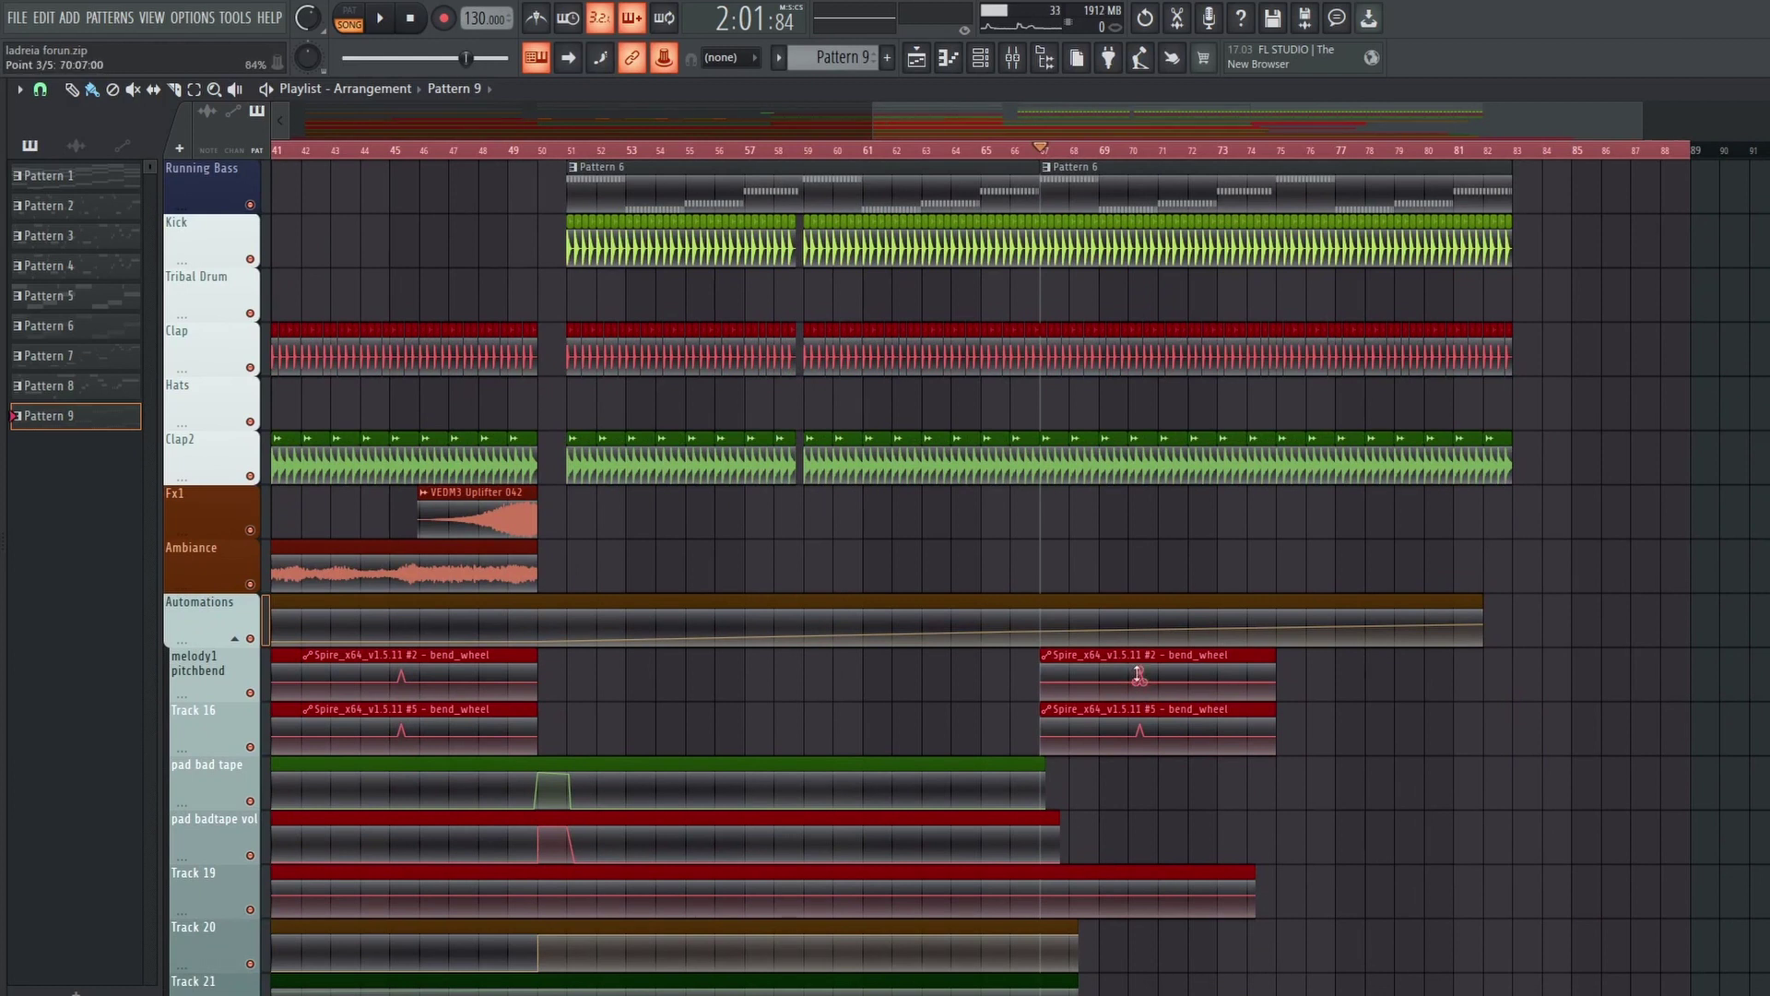
scroll(1156, 789, down, 3)
ctrl+scroll(1156, 789, down, 3)
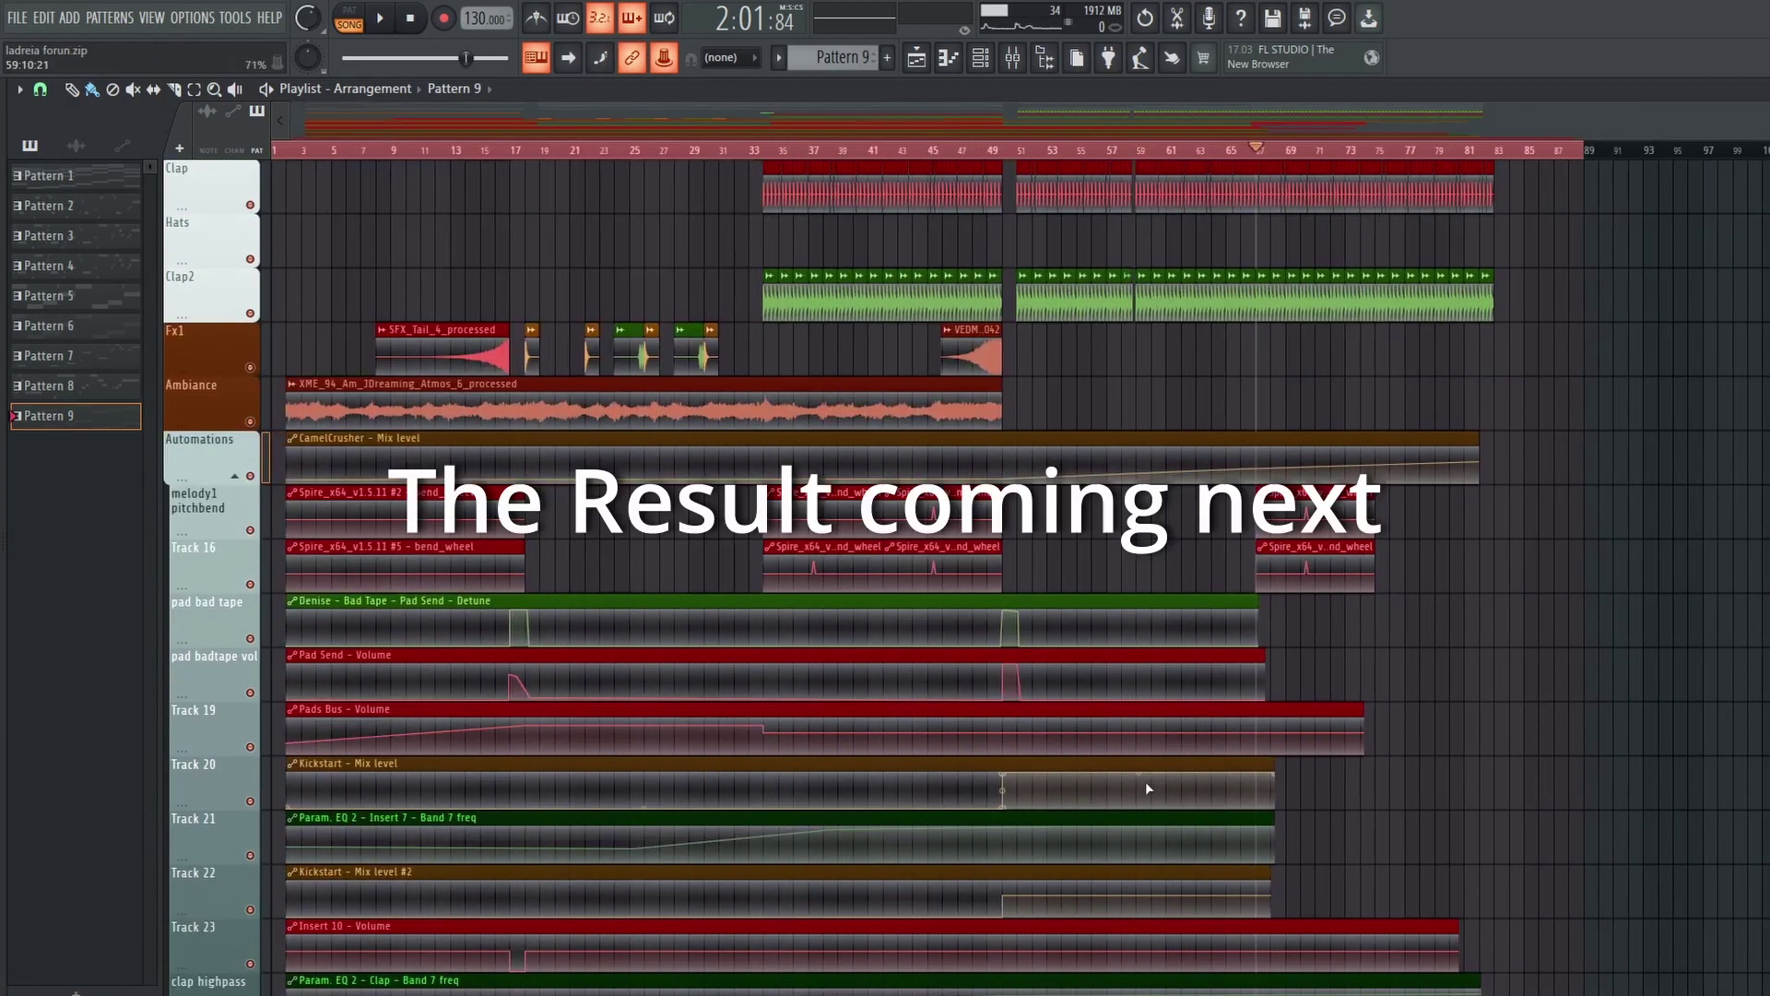
click(277, 150)
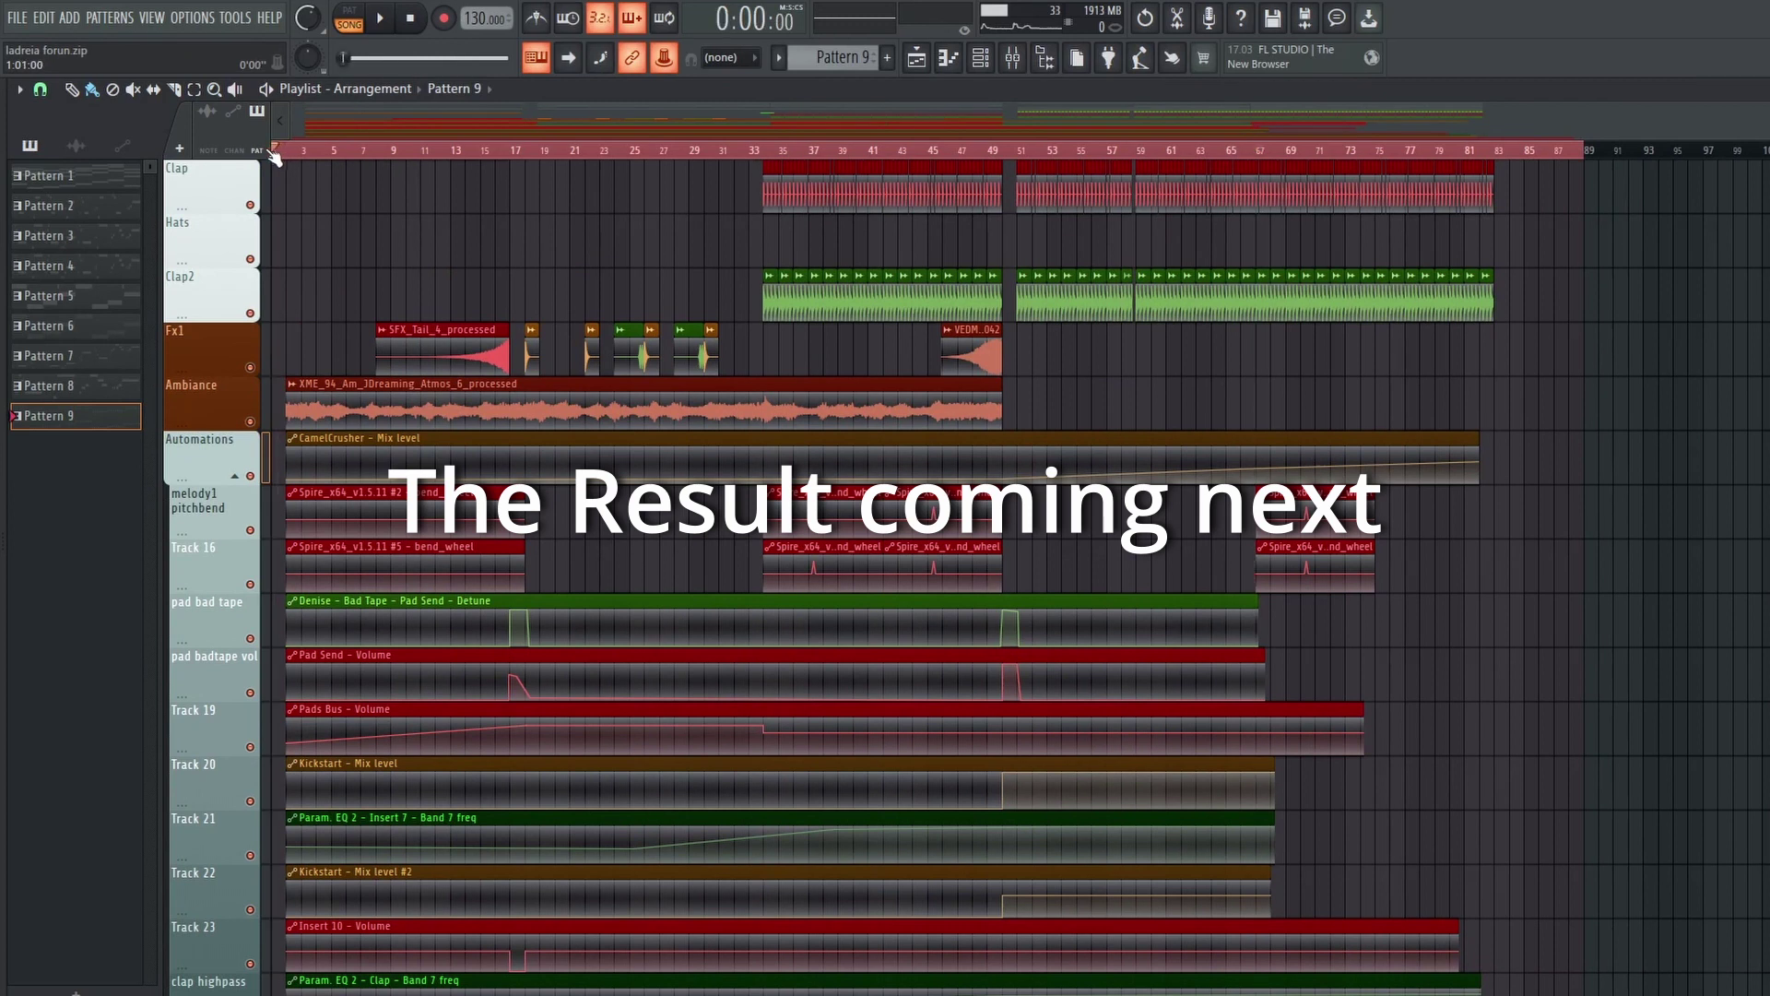
Step: Examine all tracks of the opening section, from the Pads through the drums and effects down to the Master volume automation
scroll(308, 276, up, 5)
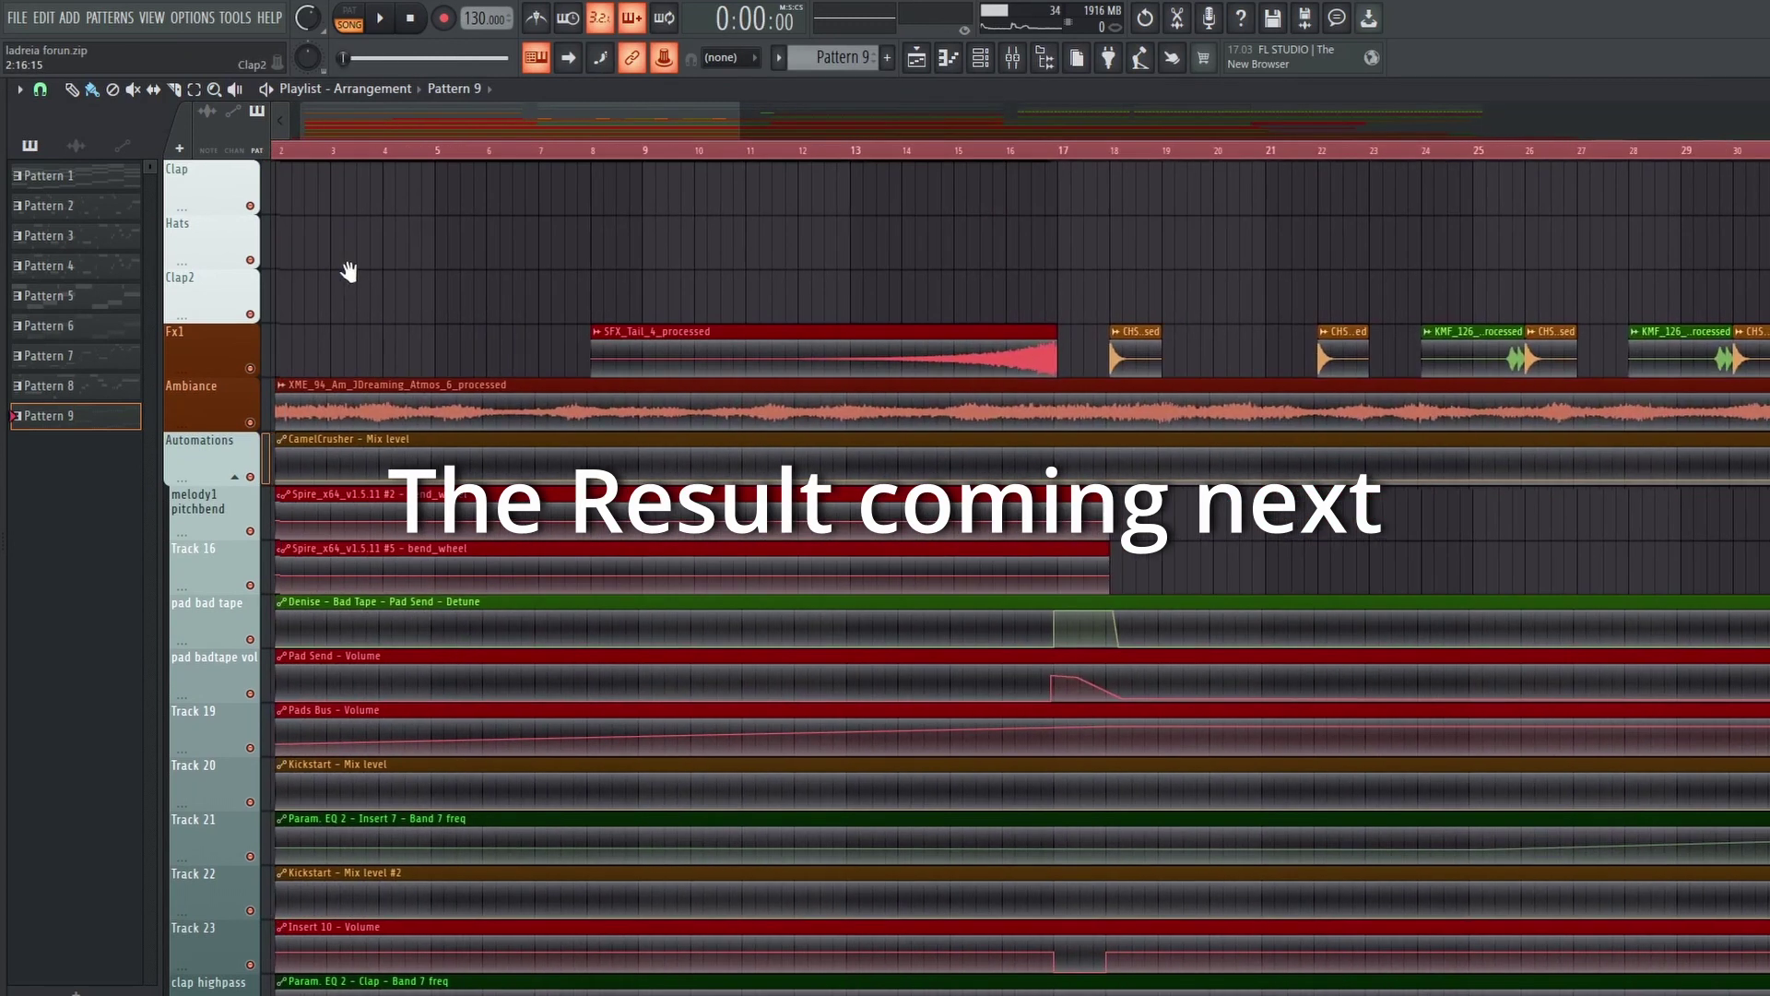
scroll(601, 313, up, 4)
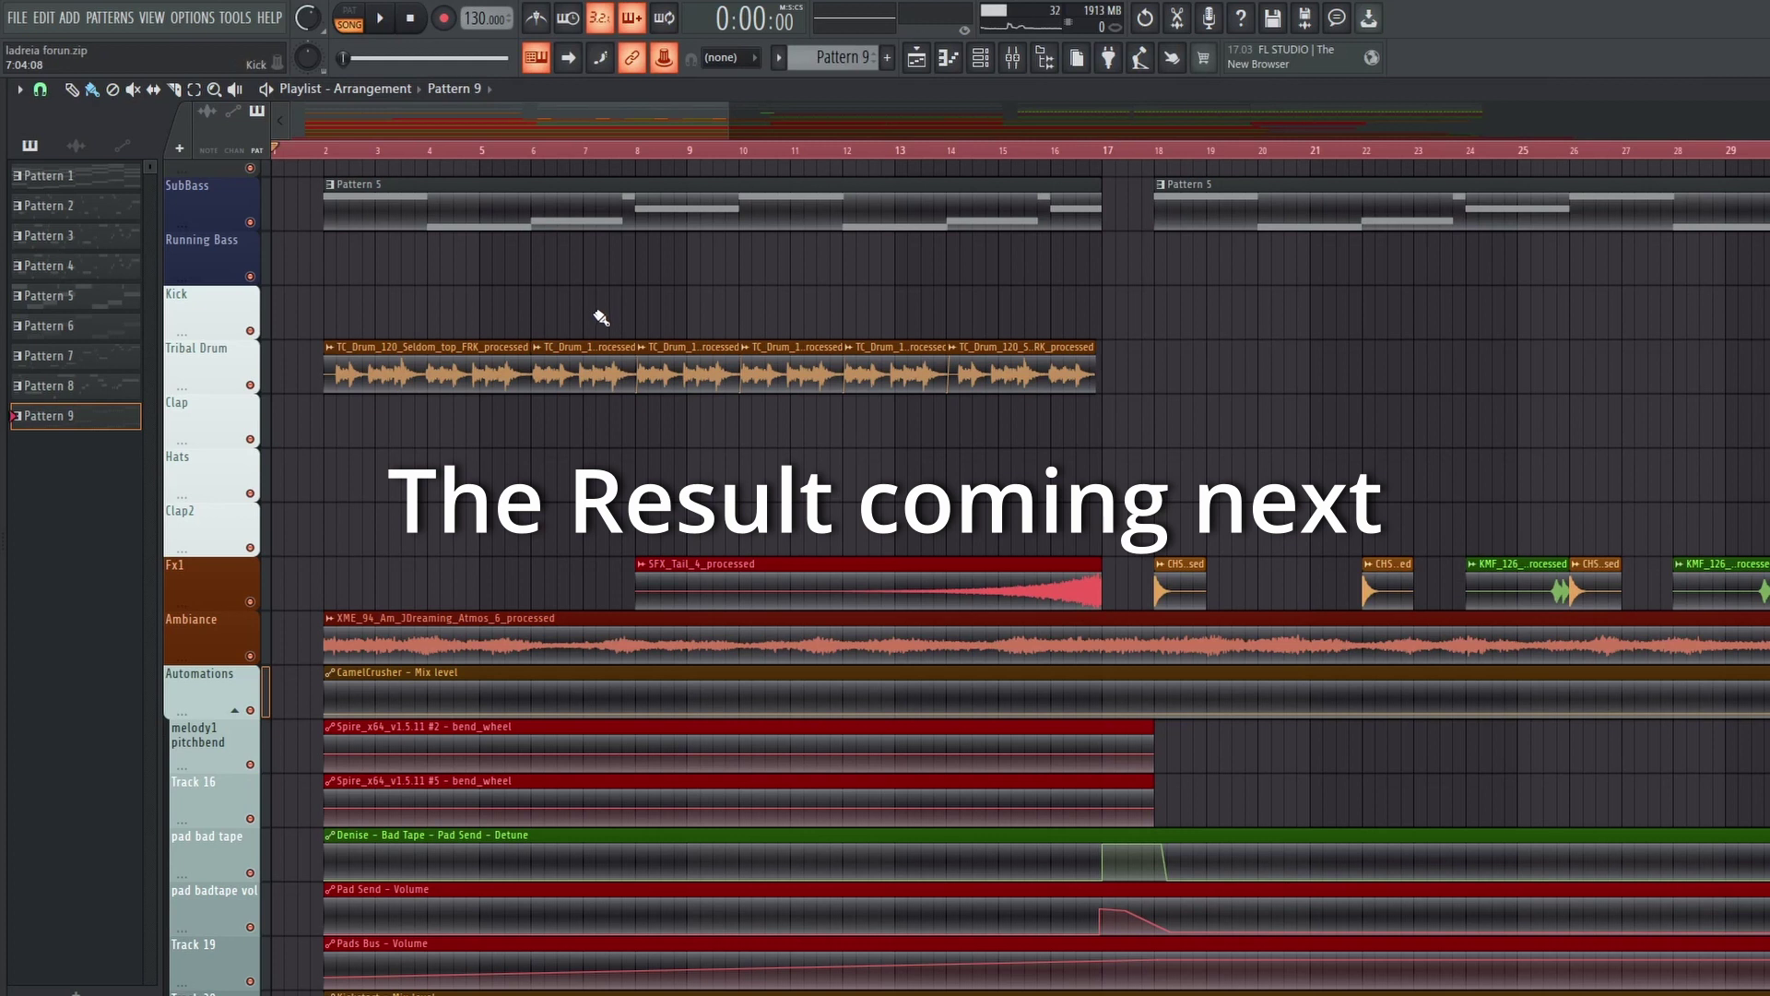
scroll(600, 317, up, 4)
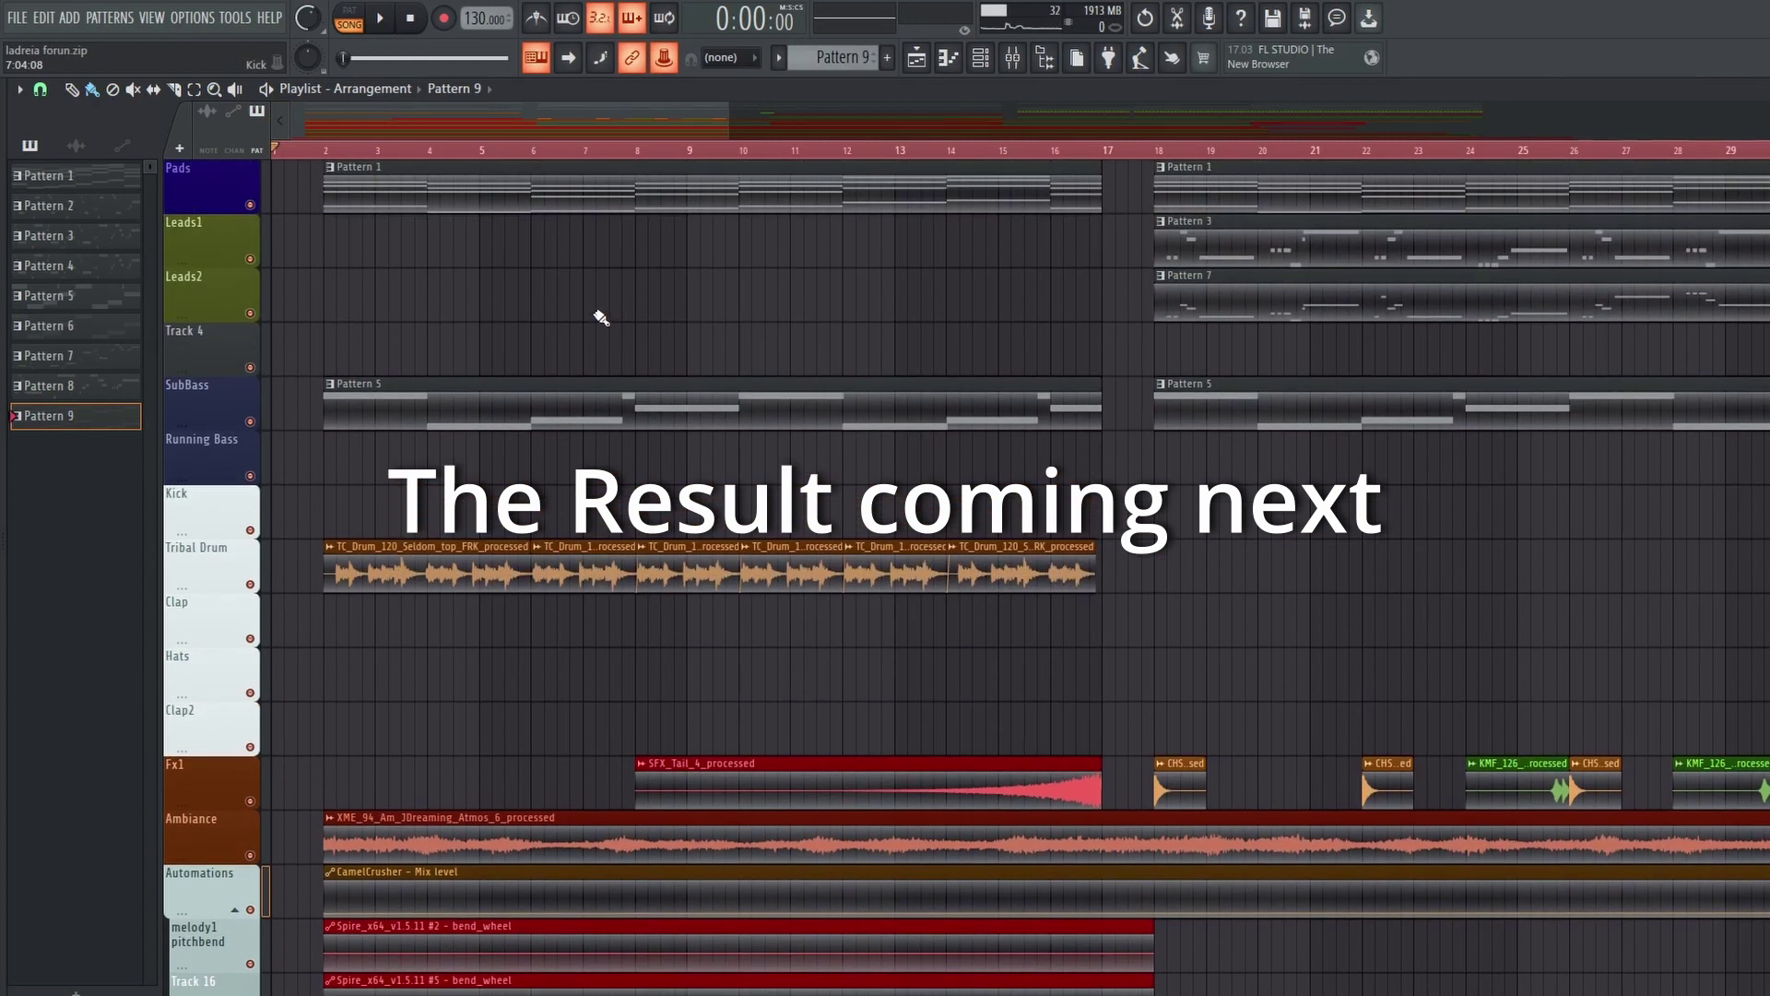
scroll(452, 489, down, 5)
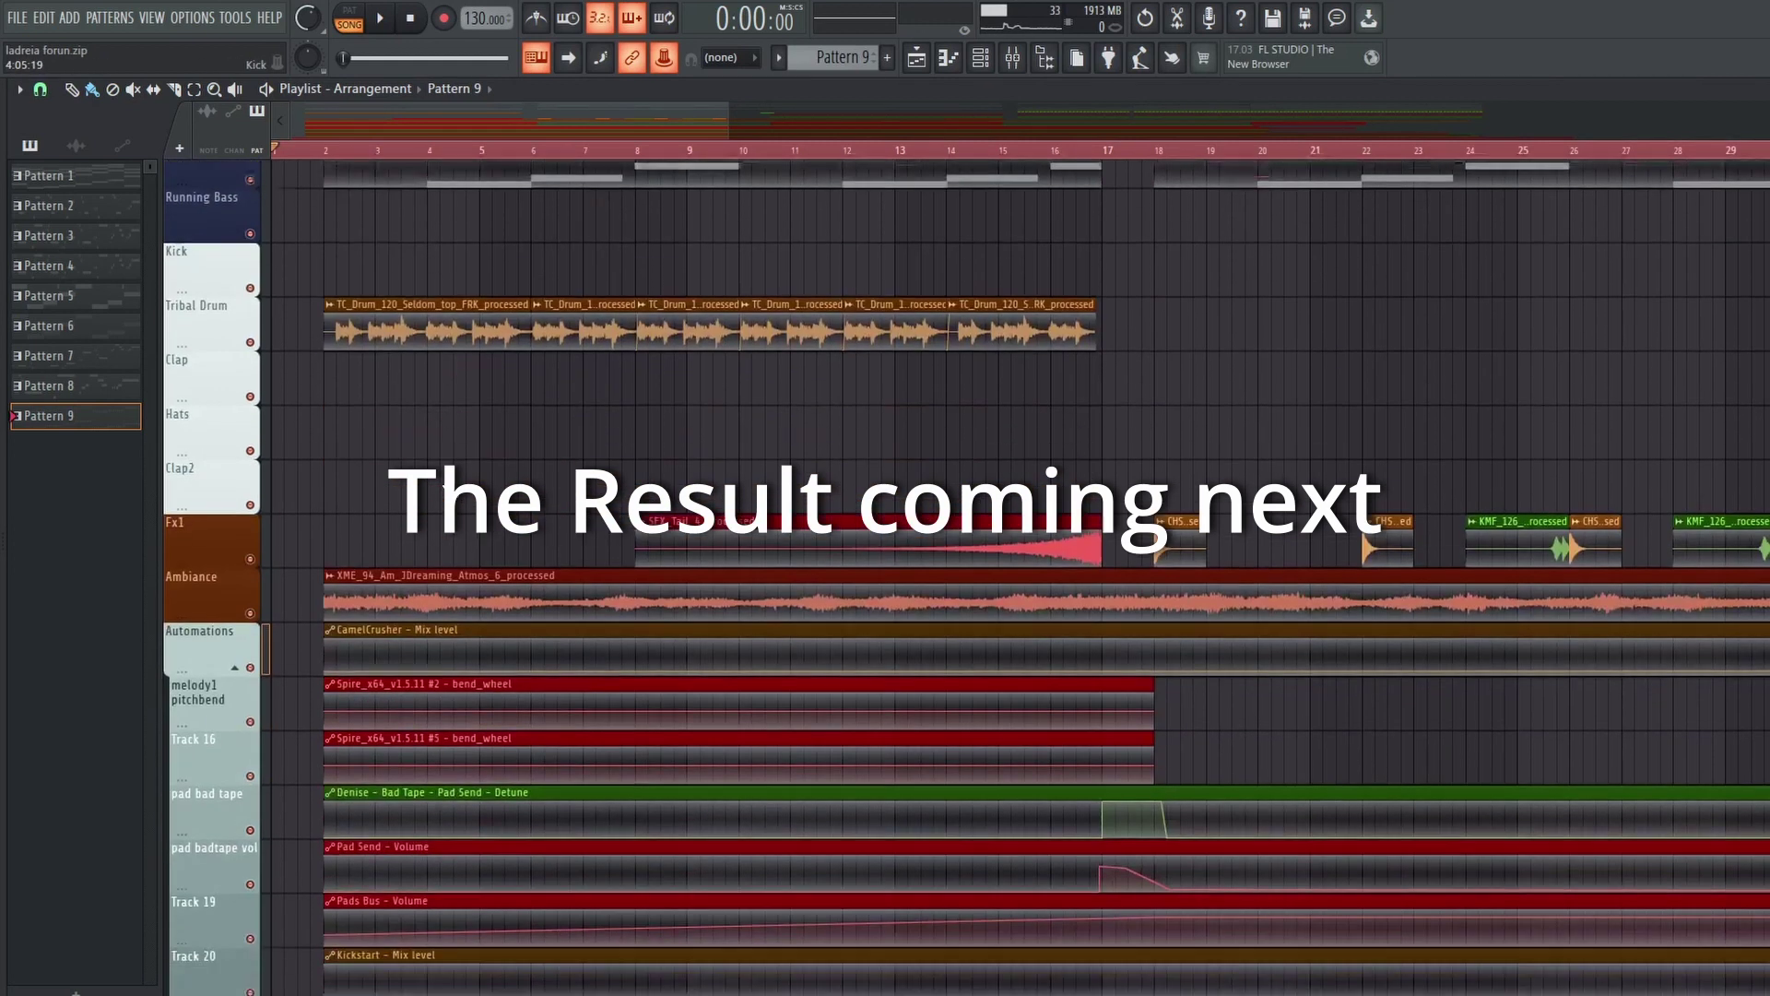
scroll(450, 489, down, 3)
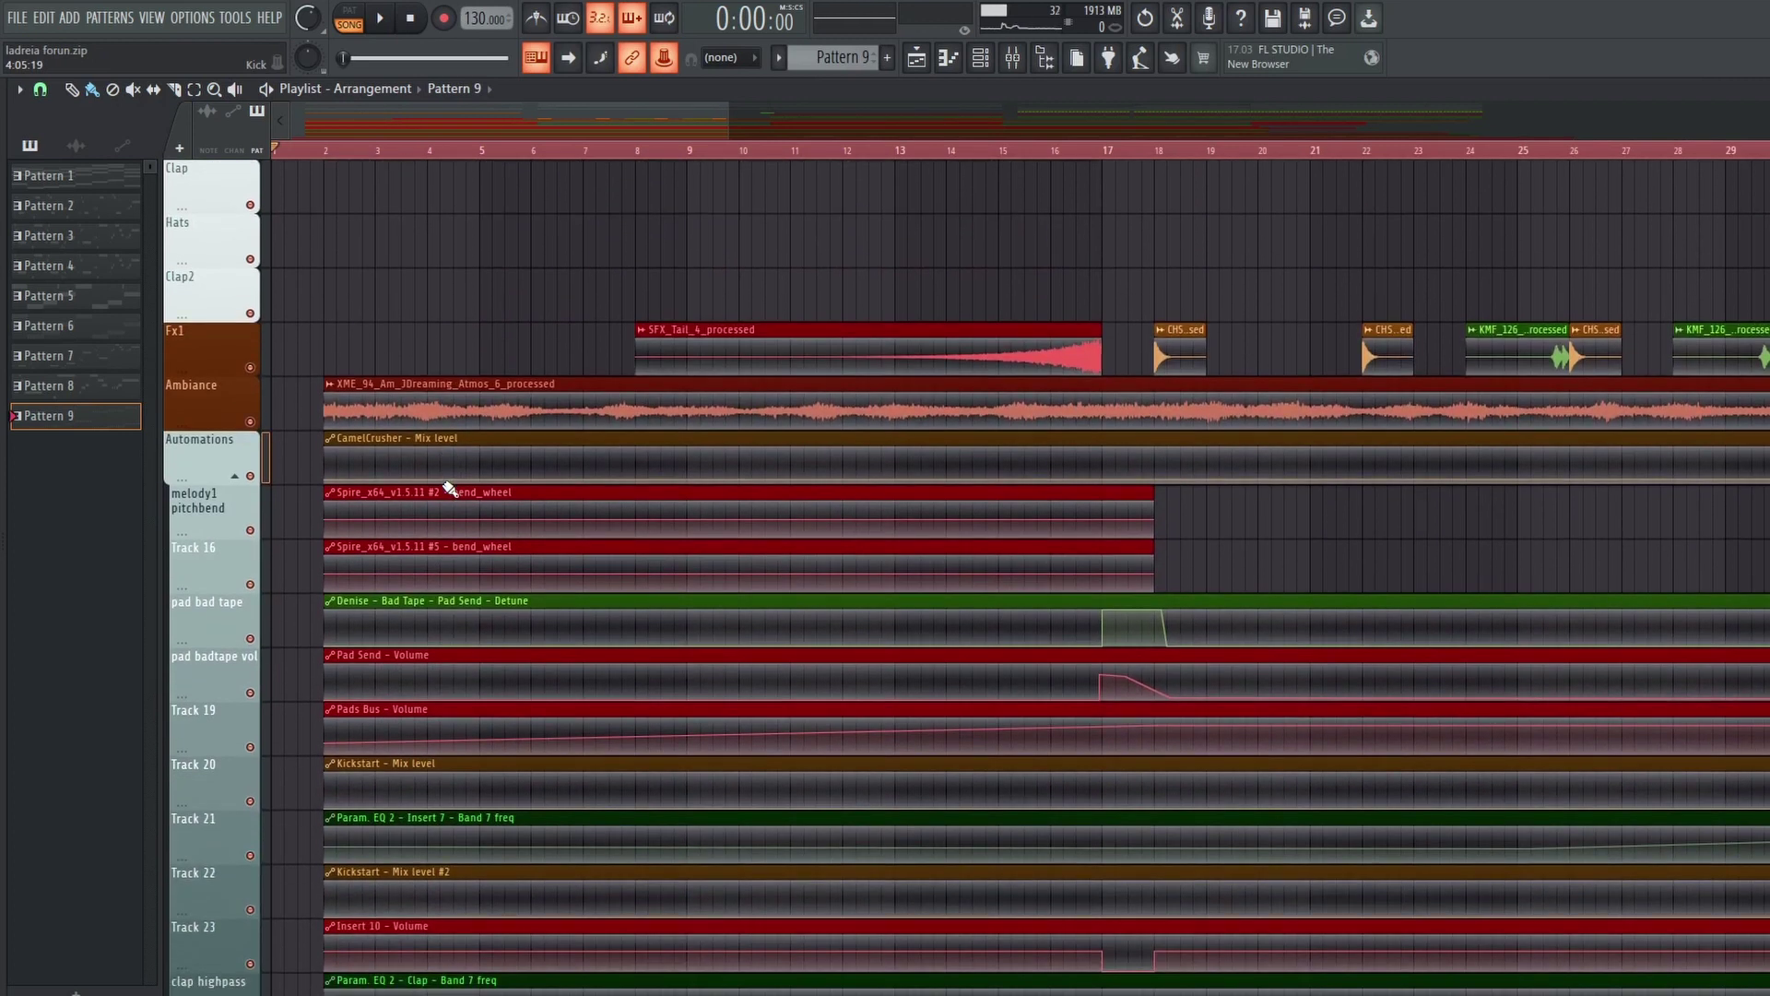
scroll(449, 489, down, 5)
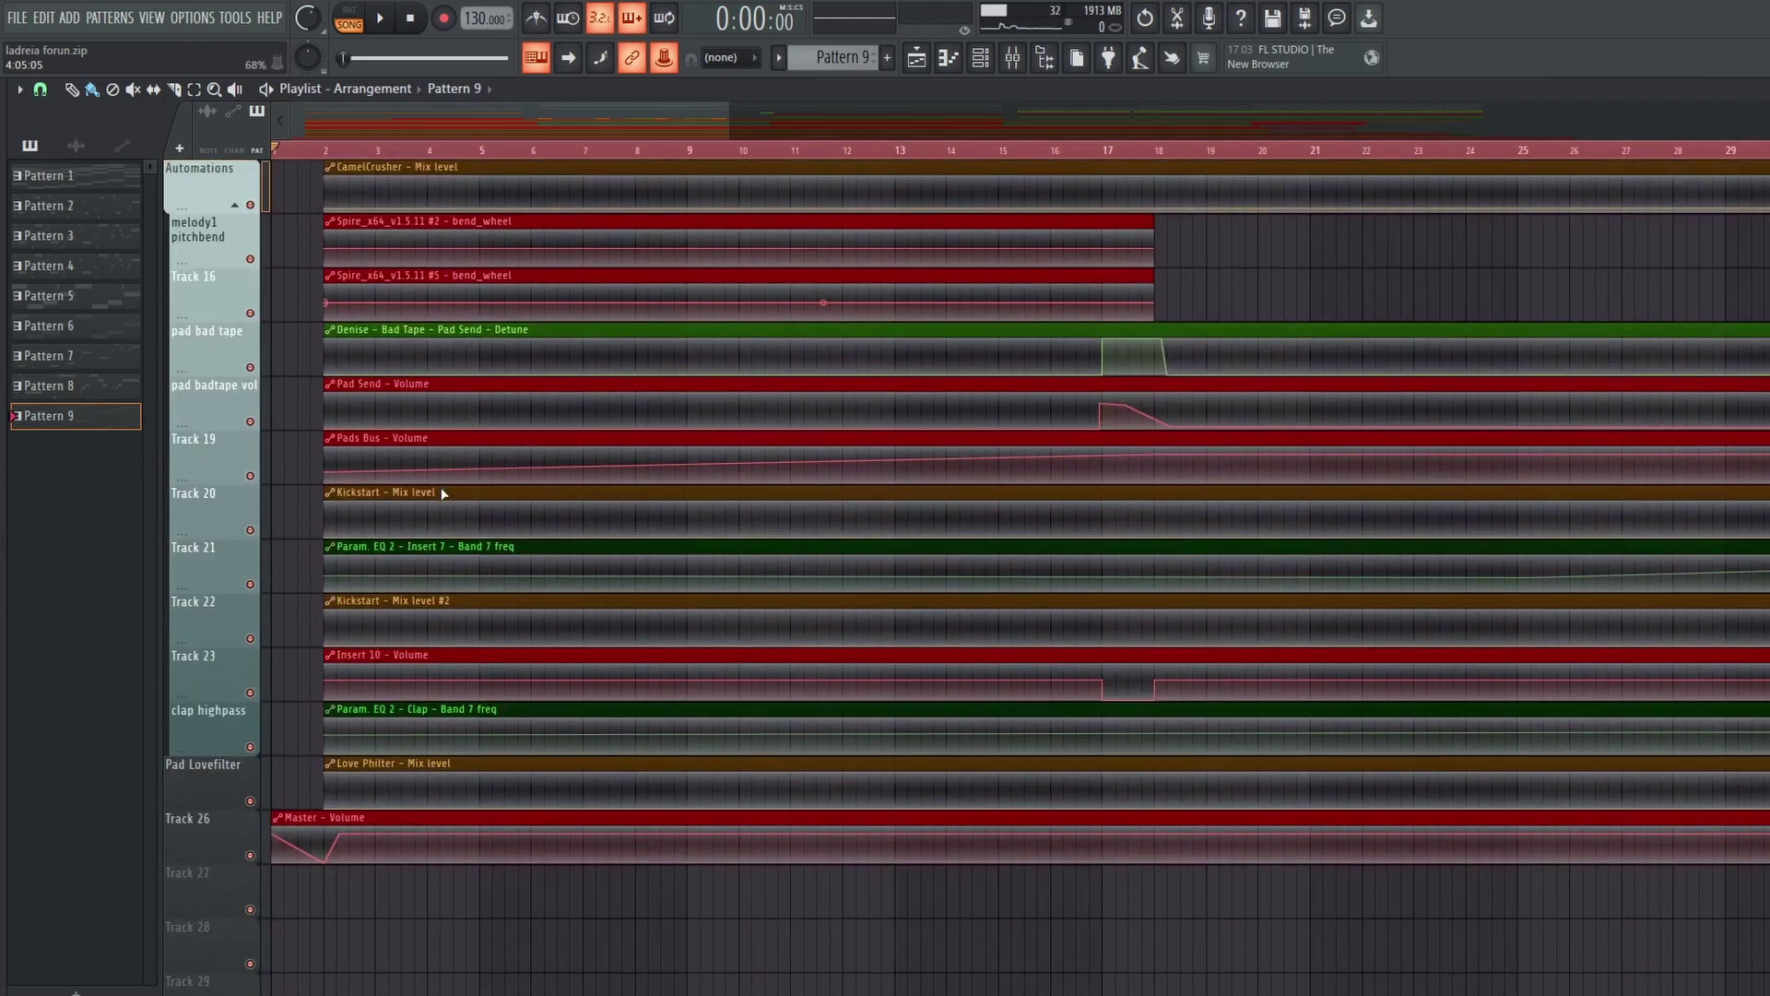
scroll(443, 493, down, 5)
scroll(444, 493, up, 17)
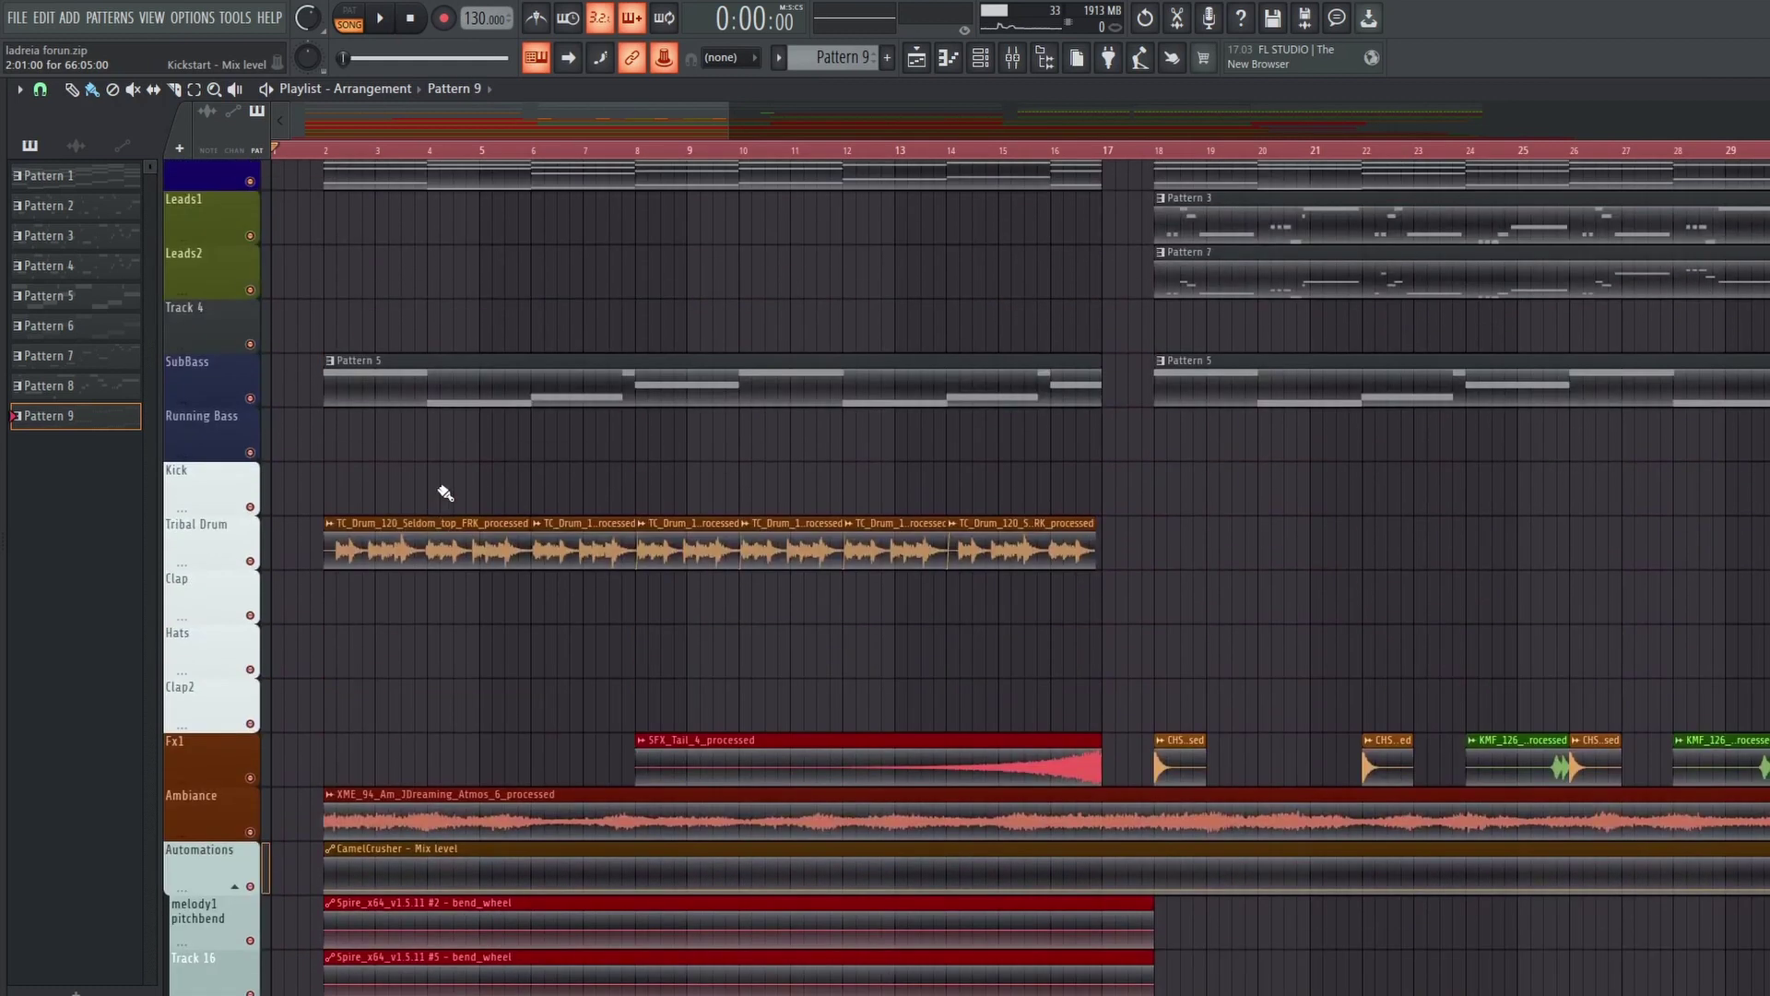
scroll(444, 494, up, 1)
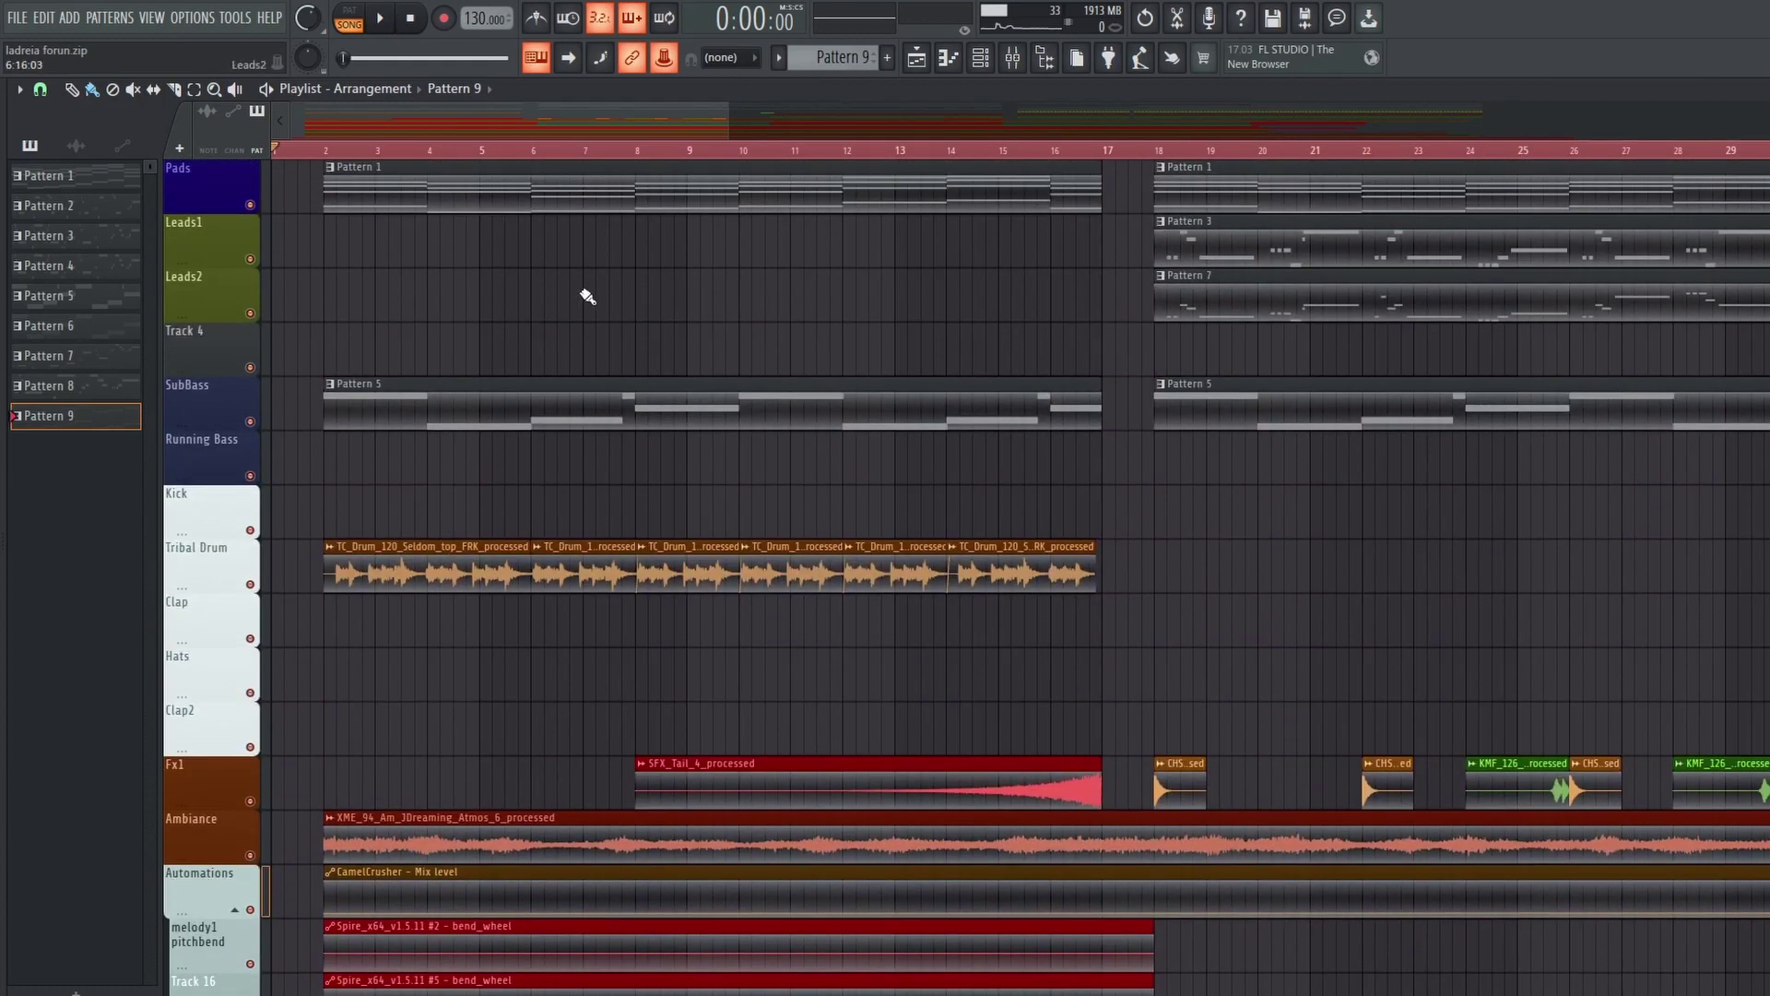